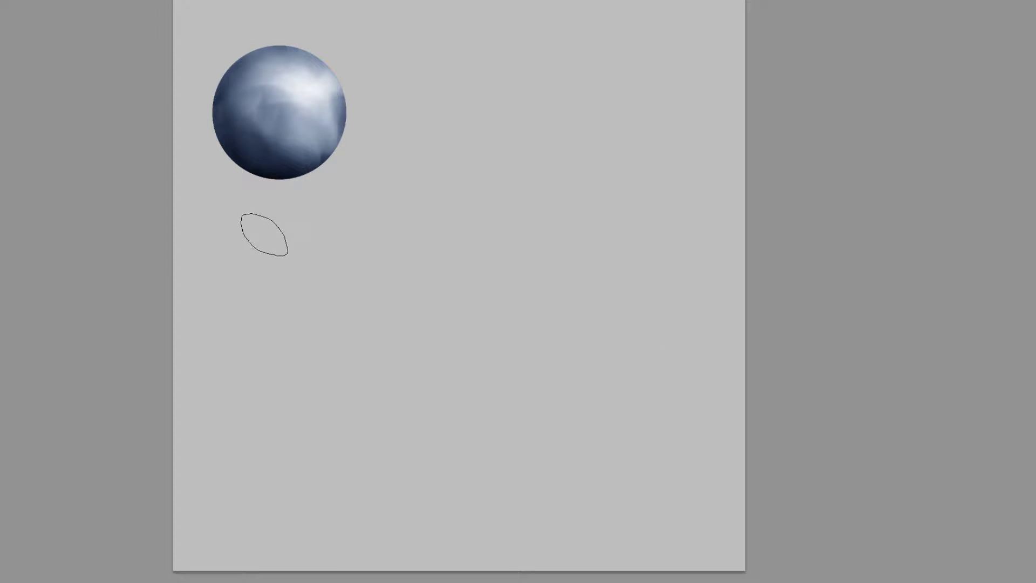
Sample tones from the shaded sphere and paint four palette swatches below it, from near-white through light and mid blue to dark blue
drag(244, 209, 229, 218)
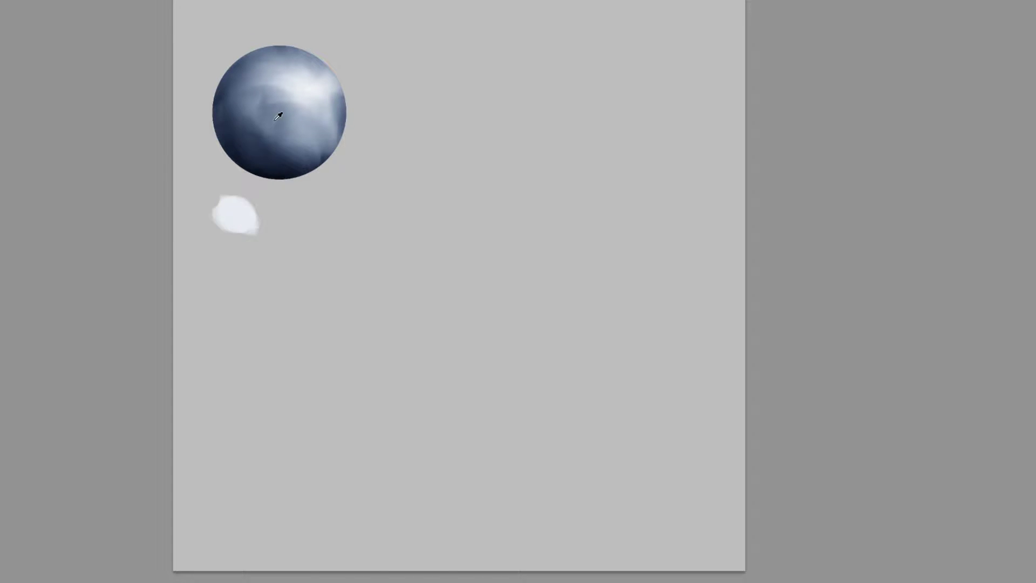
drag(288, 89, 296, 103)
mouse_move(232, 258)
mouse_down()
mouse_move(229, 250)
mouse_move(231, 258)
mouse_up()
mouse_move(274, 110)
mouse_down()
mouse_move(285, 97)
mouse_move(273, 109)
mouse_up()
drag(229, 302, 233, 298)
mouse_move(258, 133)
mouse_down()
mouse_move(261, 116)
mouse_move(254, 129)
mouse_up()
drag(227, 353, 236, 343)
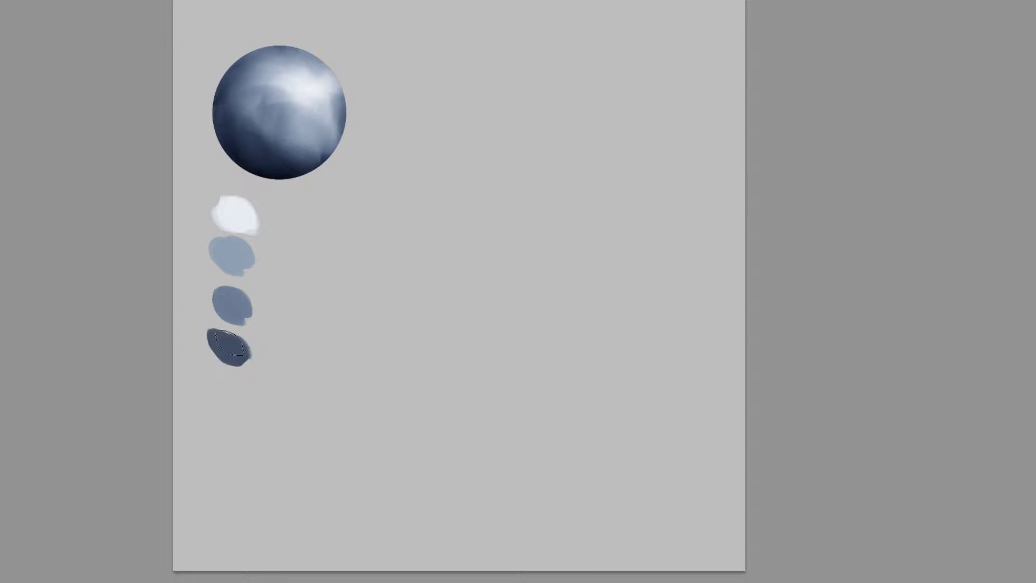
Complete the palette with navy and near-black swatches below the others and a pure white swatch beside the lightest one
drag(241, 150, 241, 148)
drag(229, 391, 230, 404)
mouse_move(232, 162)
mouse_down()
mouse_move(243, 161)
mouse_move(236, 165)
mouse_up()
drag(251, 456, 226, 444)
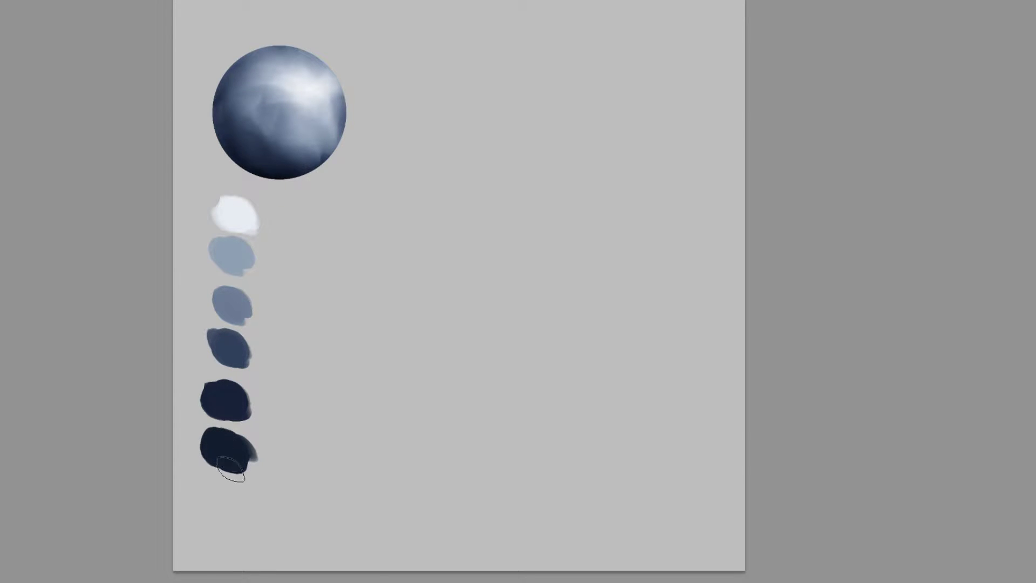
drag(222, 445, 232, 450)
click(323, 86)
drag(264, 213, 299, 209)
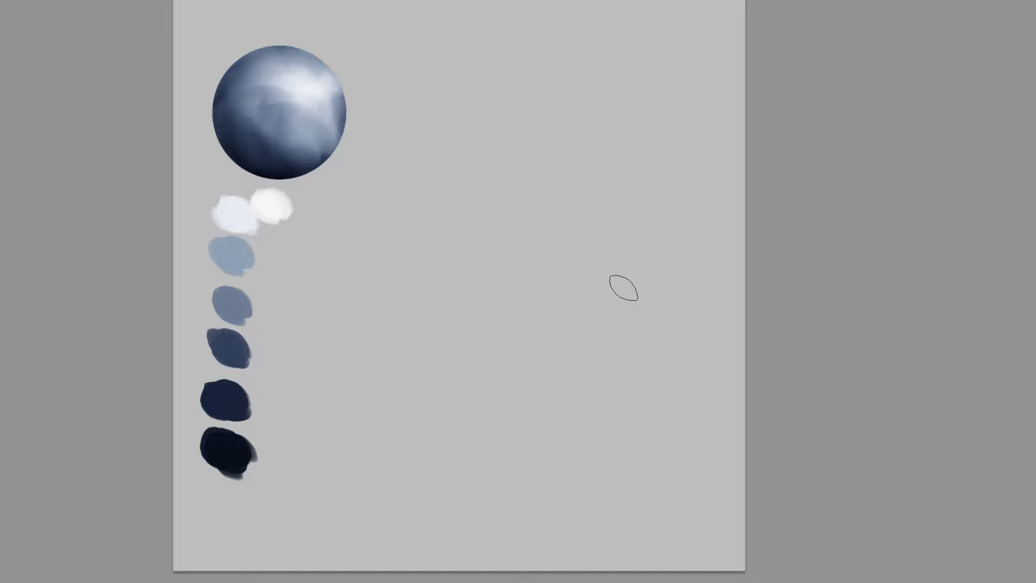
Sketch a large loose circle for the cranium with a thin dark brush in the empty canvas area beside the palette
mouse_move(494, 267)
mouse_down()
mouse_move(485, 280)
mouse_move(510, 267)
mouse_up()
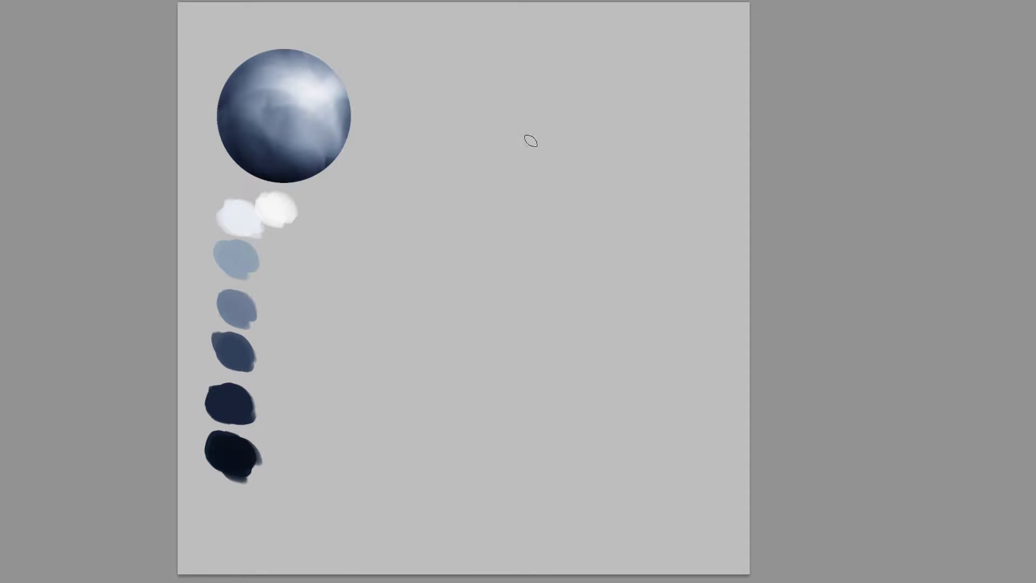
mouse_move(474, 130)
mouse_down()
mouse_move(429, 278)
mouse_move(464, 326)
mouse_up()
drag(436, 294, 477, 354)
drag(436, 202, 539, 111)
mouse_move(461, 143)
mouse_down()
mouse_move(588, 99)
mouse_move(655, 128)
mouse_up()
drag(515, 132, 681, 181)
mouse_move(548, 115)
mouse_down()
mouse_move(678, 218)
mouse_move(682, 267)
mouse_up()
drag(642, 184, 631, 348)
drag(685, 300, 571, 384)
drag(445, 207, 504, 377)
drag(447, 345, 588, 384)
drag(495, 372, 602, 364)
drag(476, 148, 608, 128)
drag(556, 108, 672, 165)
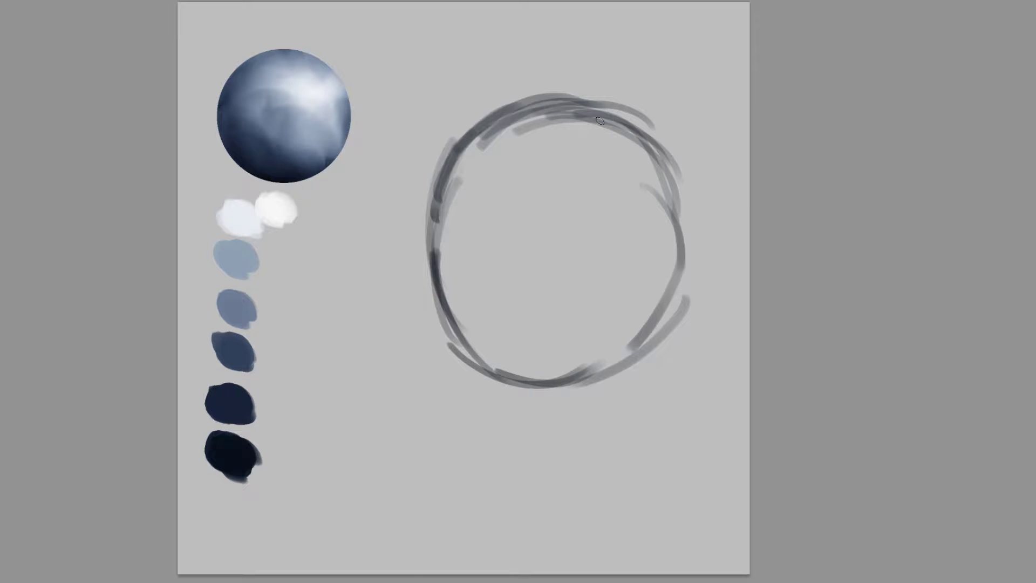
Reinforce the right side and lower edge of the cranium circle with overlapping curved strokes
drag(604, 113, 681, 240)
drag(655, 145, 682, 308)
drag(620, 130, 696, 260)
drag(669, 209, 668, 339)
drag(697, 312, 555, 388)
drag(442, 339, 539, 399)
drag(475, 360, 626, 375)
drag(591, 389, 681, 317)
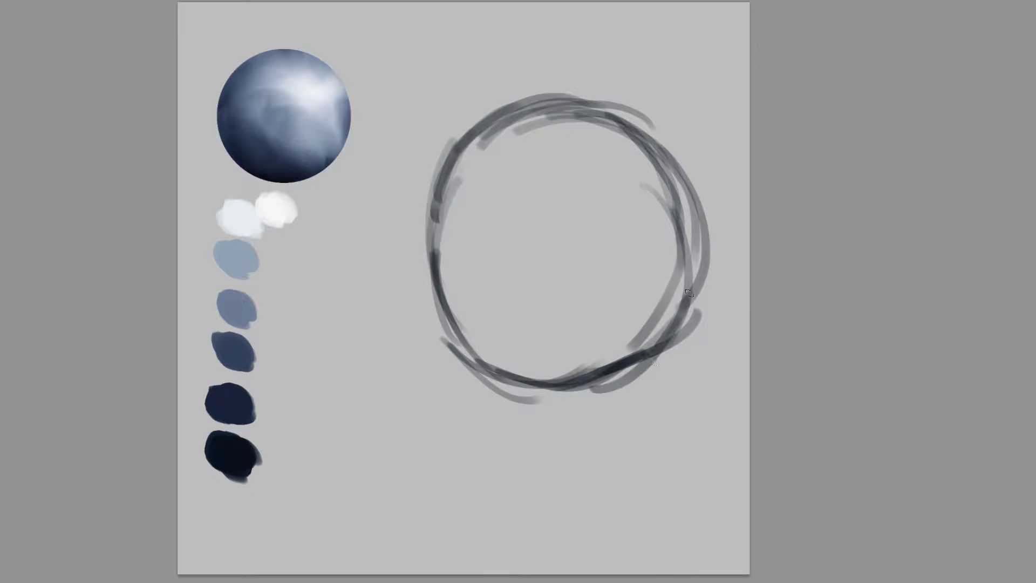
drag(678, 163, 681, 303)
Soften the cranium circle's rough outline with a large eraser around its right side, top and lower edge
key(e)
mouse_move(629, 181)
mouse_down()
mouse_move(571, 335)
mouse_move(620, 324)
mouse_up()
mouse_move(665, 174)
mouse_down()
mouse_move(728, 268)
mouse_move(739, 221)
mouse_move(731, 315)
mouse_up()
drag(739, 222, 626, 358)
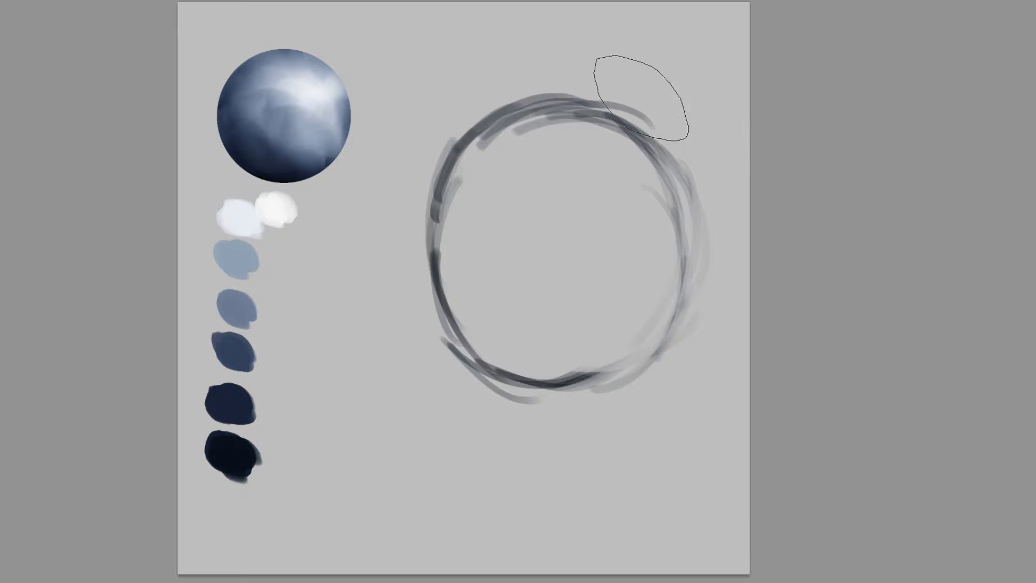
drag(676, 115, 609, 89)
mouse_move(446, 123)
mouse_down()
mouse_move(521, 59)
mouse_move(434, 125)
mouse_move(452, 73)
mouse_move(477, 81)
mouse_up()
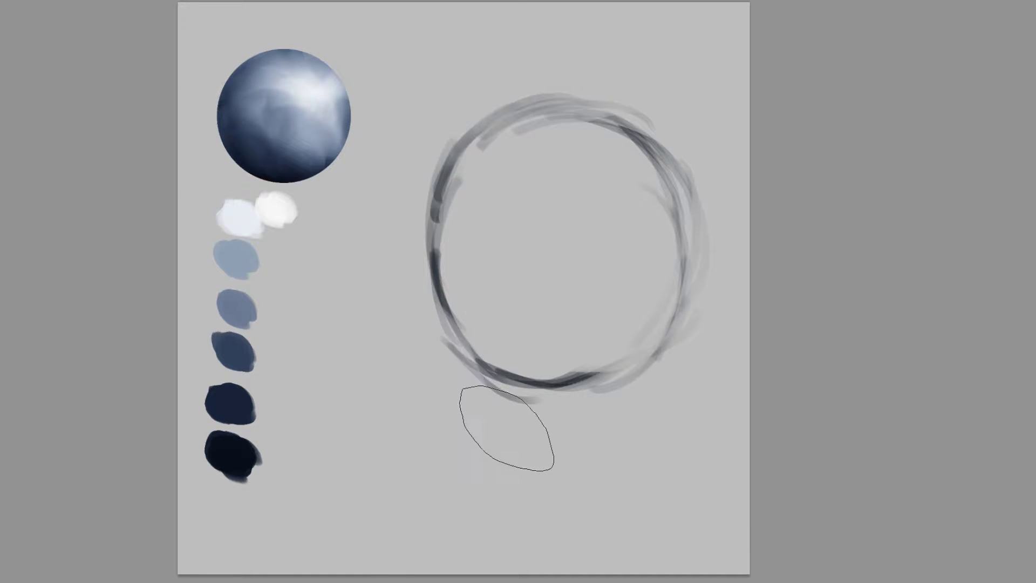
drag(525, 413, 702, 390)
Draw a curved horizontal brow line across the middle of the circle and erase the excess strokes above it
key(b)
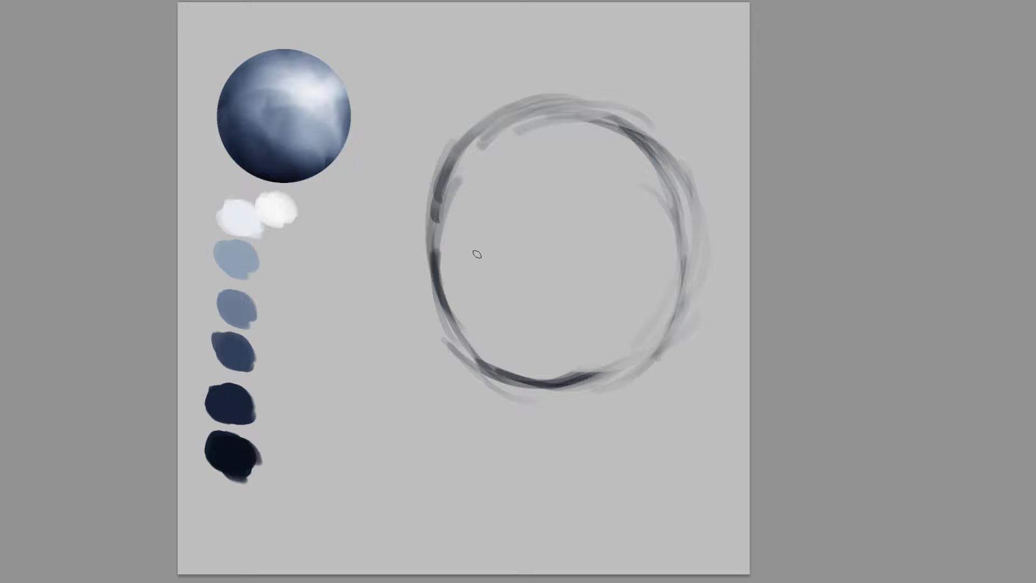
mouse_move(438, 249)
mouse_down()
mouse_move(463, 239)
mouse_move(567, 246)
mouse_move(460, 249)
mouse_move(613, 237)
mouse_move(559, 246)
mouse_move(578, 247)
mouse_move(665, 236)
mouse_up()
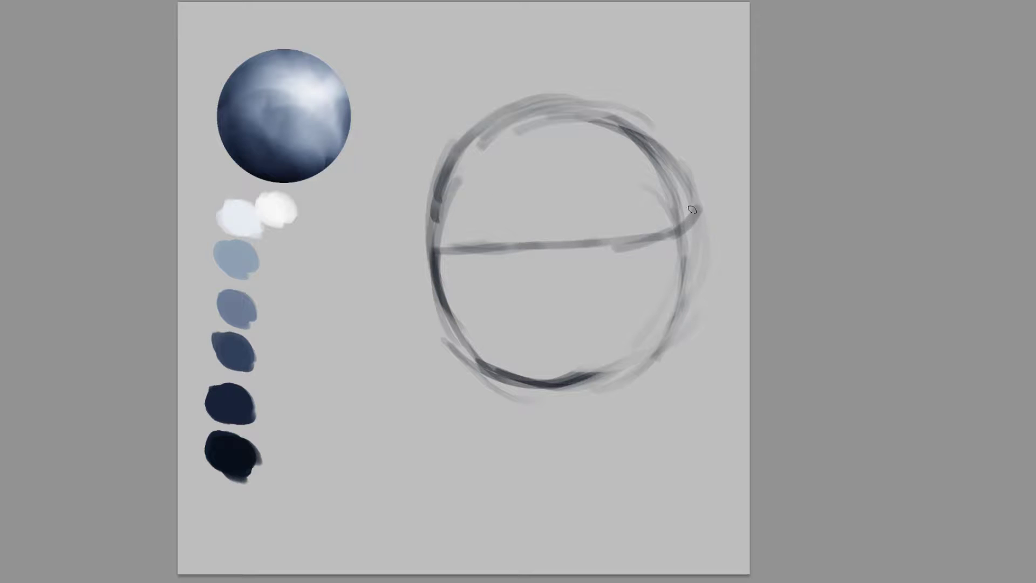
drag(686, 238, 553, 262)
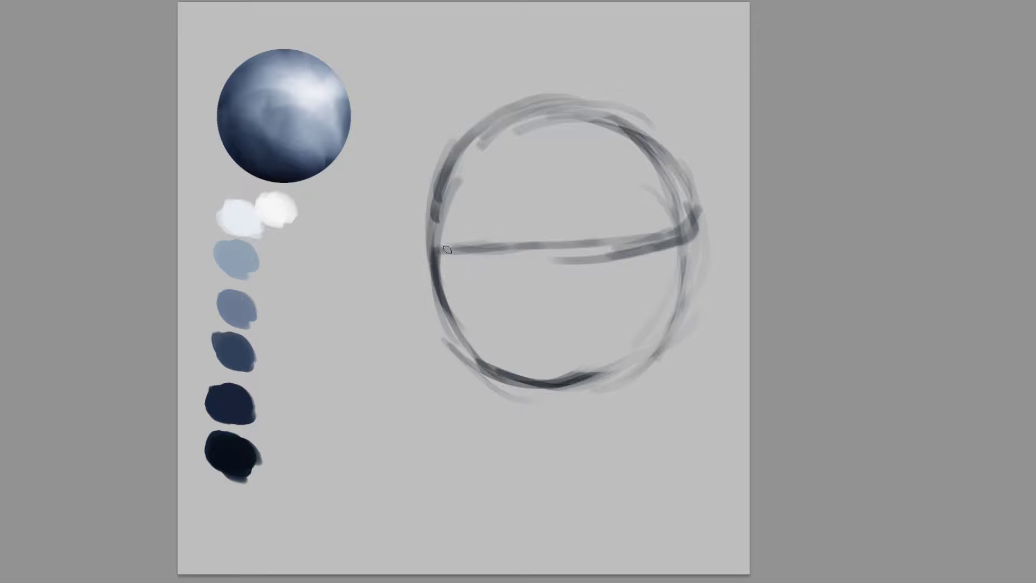
mouse_move(453, 251)
mouse_down()
mouse_move(631, 260)
mouse_move(691, 235)
mouse_up()
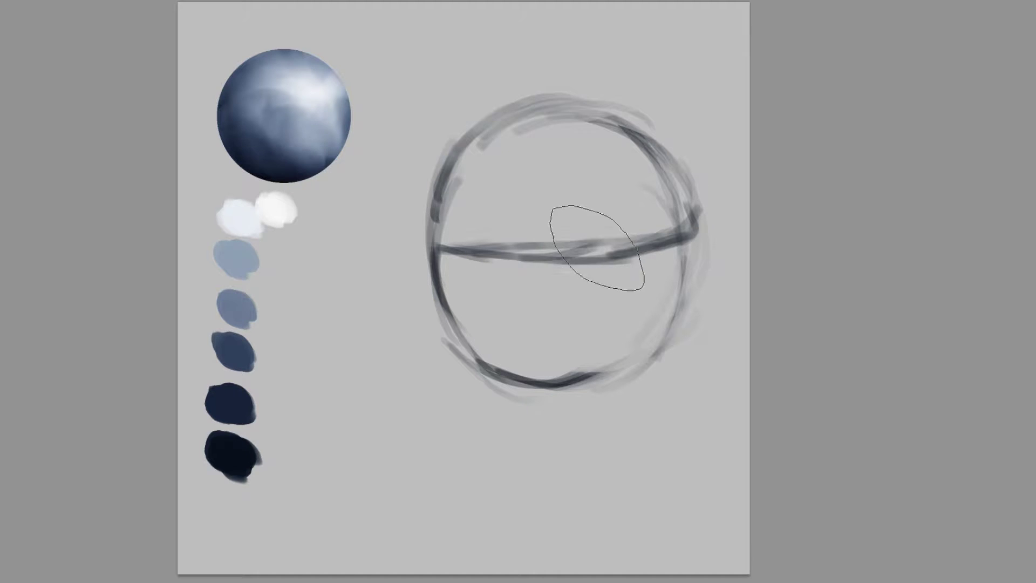
key(bracketleft)
key(bracketleft)
key(bracketleft)
key(bracketleft)
drag(526, 234, 637, 211)
key(b)
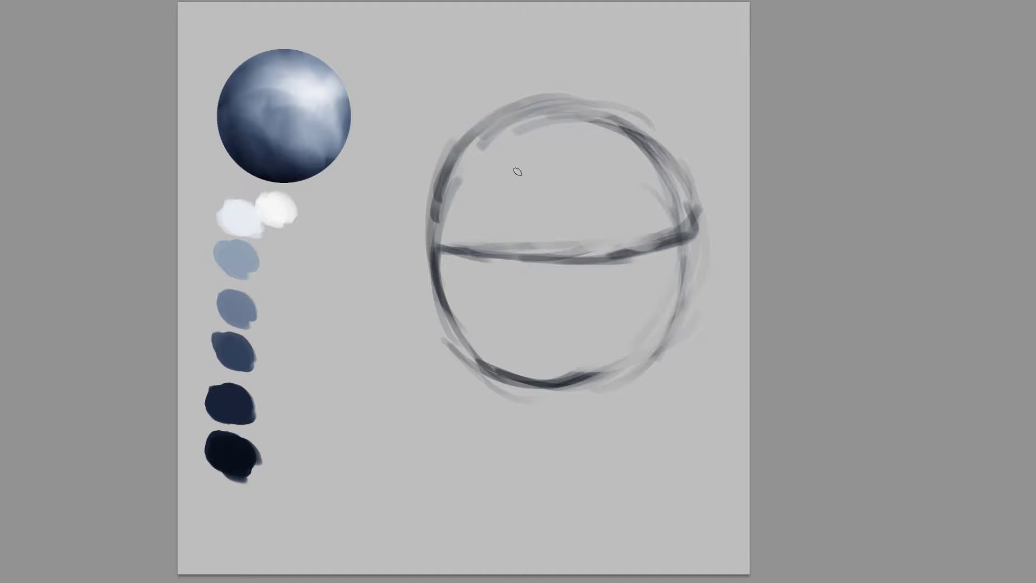
Add a curved vertical centre line left of the circle's middle, darken the brow line, and extend the centre line down to the chin
mouse_move(507, 124)
mouse_down()
mouse_move(497, 178)
mouse_move(507, 384)
mouse_move(504, 126)
mouse_move(524, 153)
mouse_up()
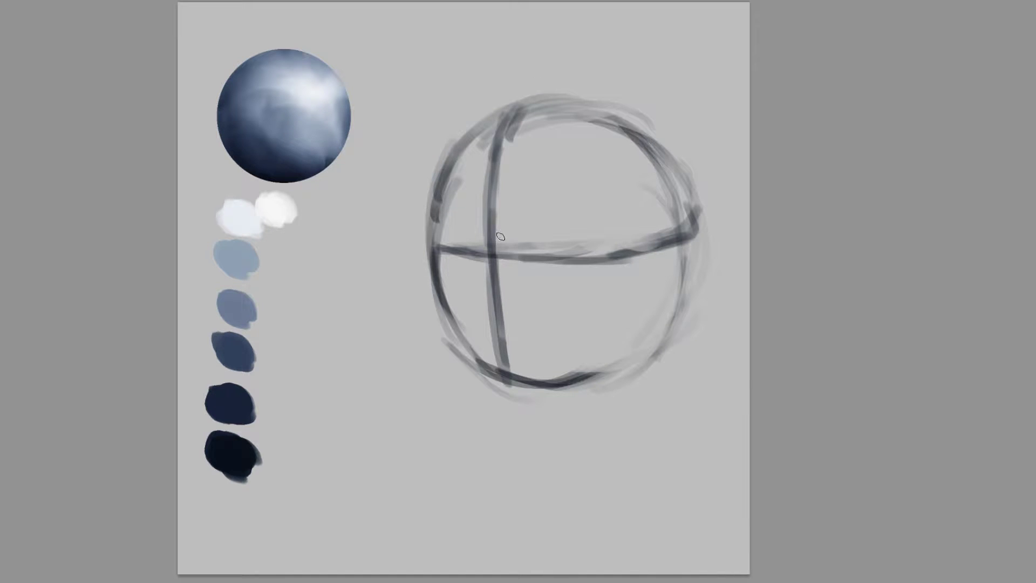
mouse_move(429, 240)
mouse_down()
mouse_move(522, 240)
mouse_move(496, 246)
mouse_move(669, 229)
mouse_move(711, 210)
mouse_up()
drag(663, 259, 447, 275)
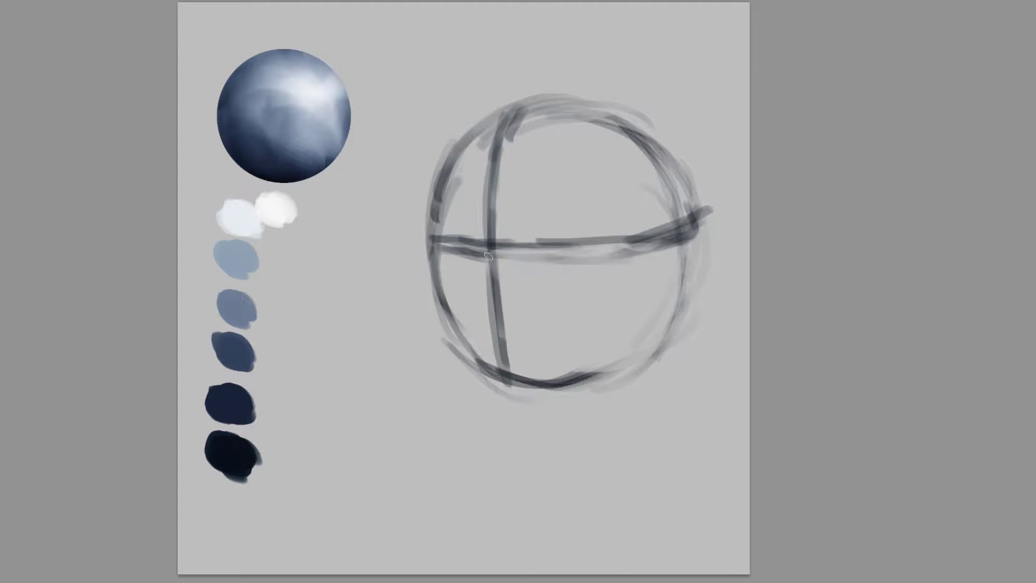
mouse_move(449, 249)
mouse_down()
mouse_move(531, 241)
mouse_move(492, 404)
mouse_up()
mouse_move(489, 262)
mouse_down()
mouse_move(495, 480)
mouse_move(496, 469)
mouse_up()
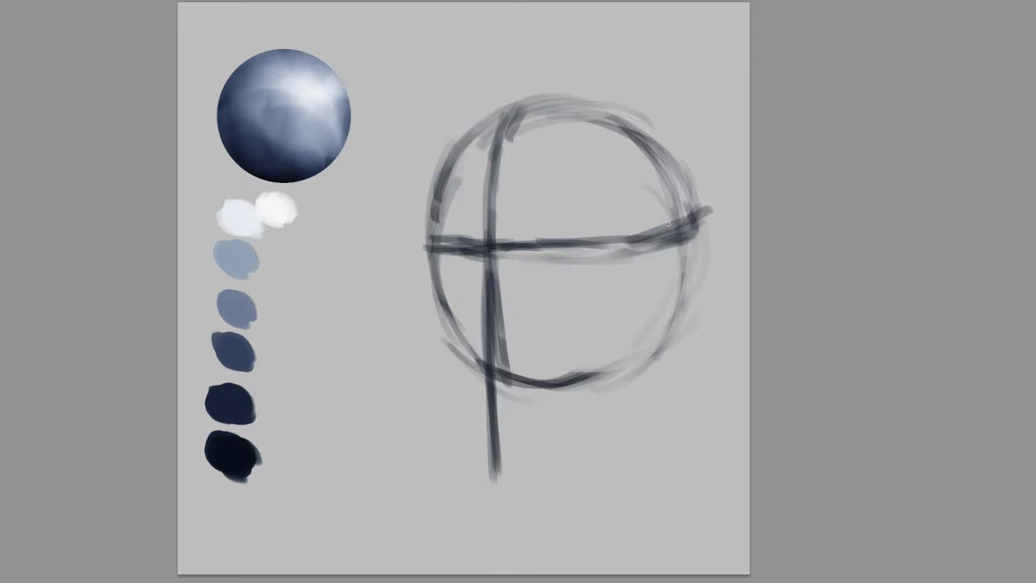
Sketch an oval on the right part of the circle to mark the flat side plane of the head
mouse_move(659, 167)
mouse_down()
mouse_move(612, 209)
mouse_move(610, 252)
mouse_up()
drag(617, 212, 619, 302)
drag(613, 260, 659, 317)
drag(597, 295, 651, 310)
mouse_move(610, 218)
mouse_down()
mouse_move(658, 189)
mouse_move(642, 311)
mouse_move(676, 280)
mouse_move(684, 343)
mouse_up()
Draw the back of the jaw below the side oval and the angled jawline running down to the chin
mouse_move(675, 270)
mouse_down()
mouse_move(683, 341)
mouse_move(634, 424)
mouse_up()
drag(678, 368, 620, 439)
drag(475, 495, 596, 475)
drag(567, 485, 641, 414)
drag(681, 373, 581, 466)
drag(613, 439, 530, 484)
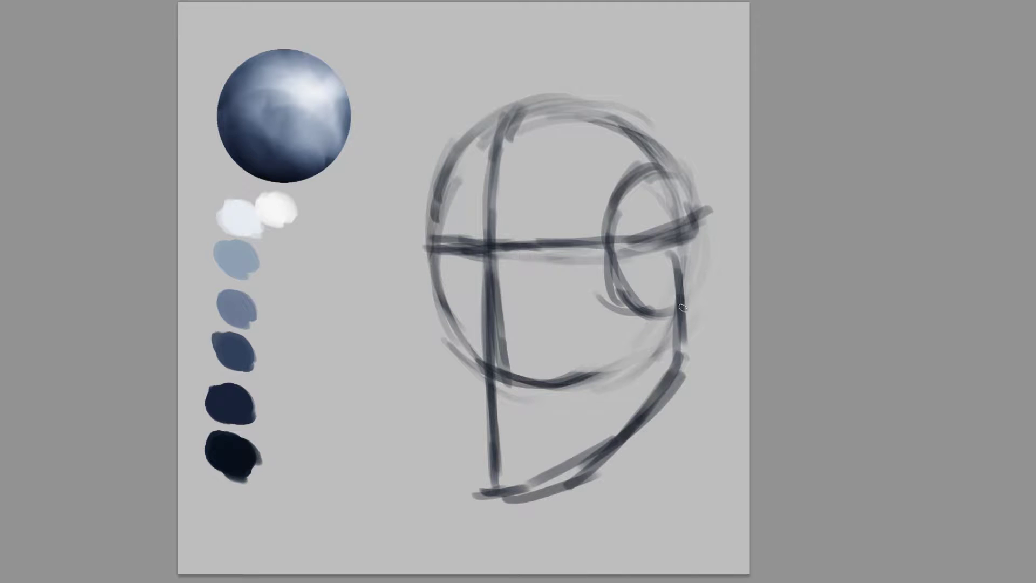
drag(682, 312, 679, 368)
Sketch the far side of the face from brow bump through cheekbone to chin, and arc in both eye sockets
drag(451, 350, 484, 497)
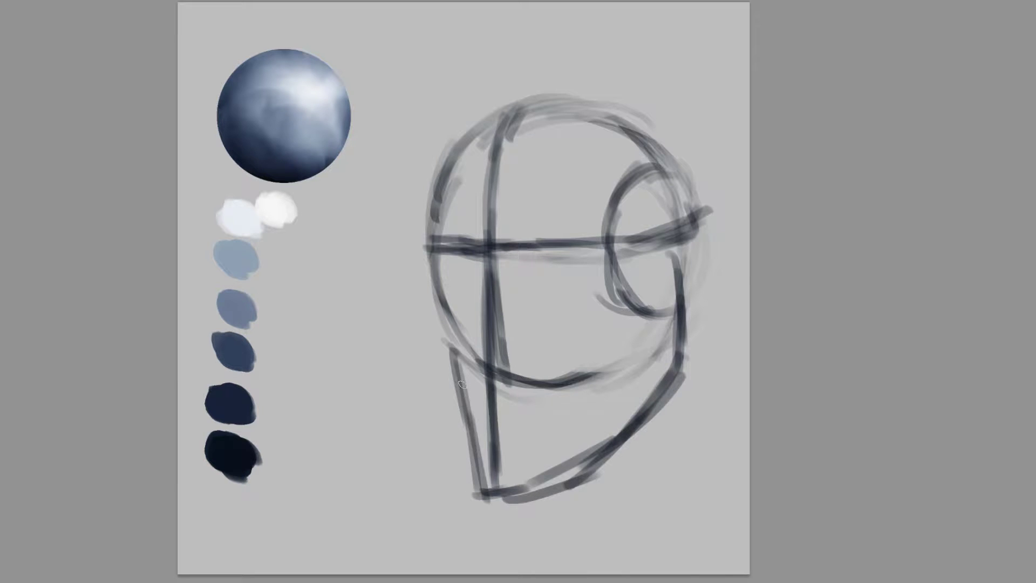
drag(424, 249, 427, 329)
drag(423, 272, 434, 339)
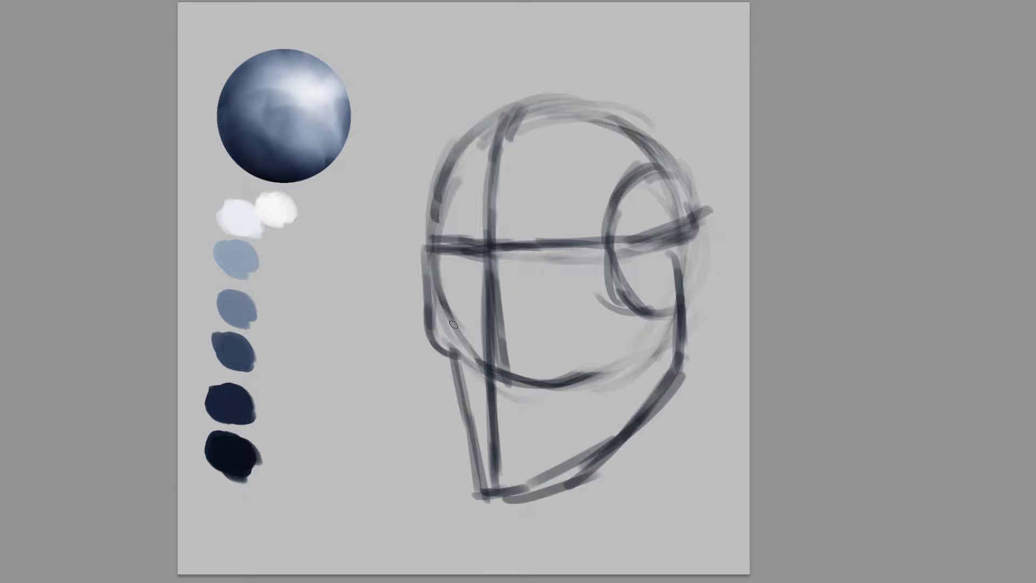
drag(420, 221, 425, 272)
mouse_move(441, 237)
mouse_down()
mouse_move(469, 229)
mouse_move(481, 273)
mouse_move(536, 233)
mouse_move(579, 264)
mouse_up()
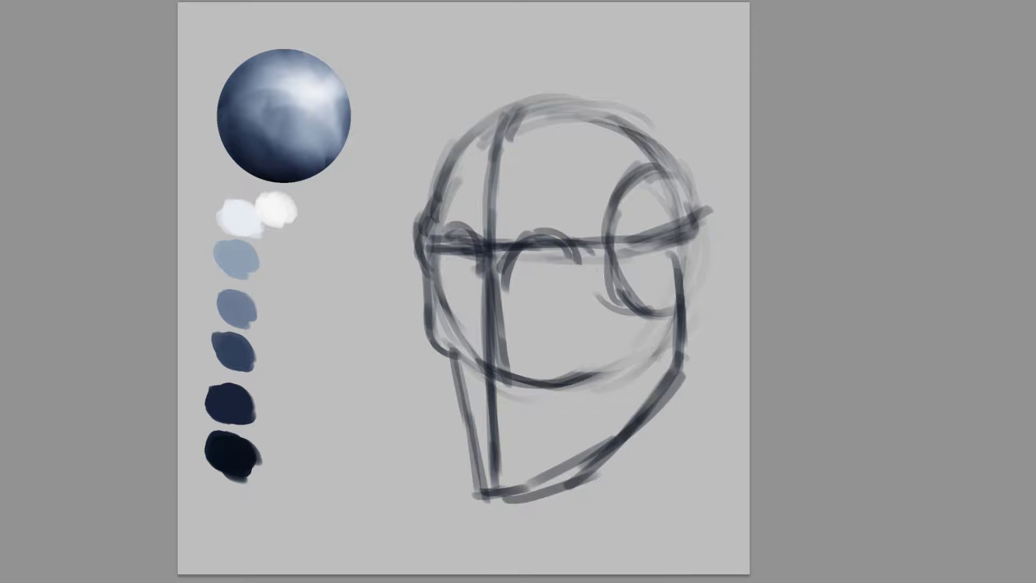
Block in dark shading on the nose cavity, temple and side oval, and thicken the jawline with heavy strokes
mouse_move(432, 251)
mouse_down()
mouse_move(462, 270)
mouse_move(500, 334)
mouse_up()
drag(610, 168, 606, 230)
drag(603, 149, 615, 254)
drag(628, 221, 631, 291)
drag(634, 253, 664, 307)
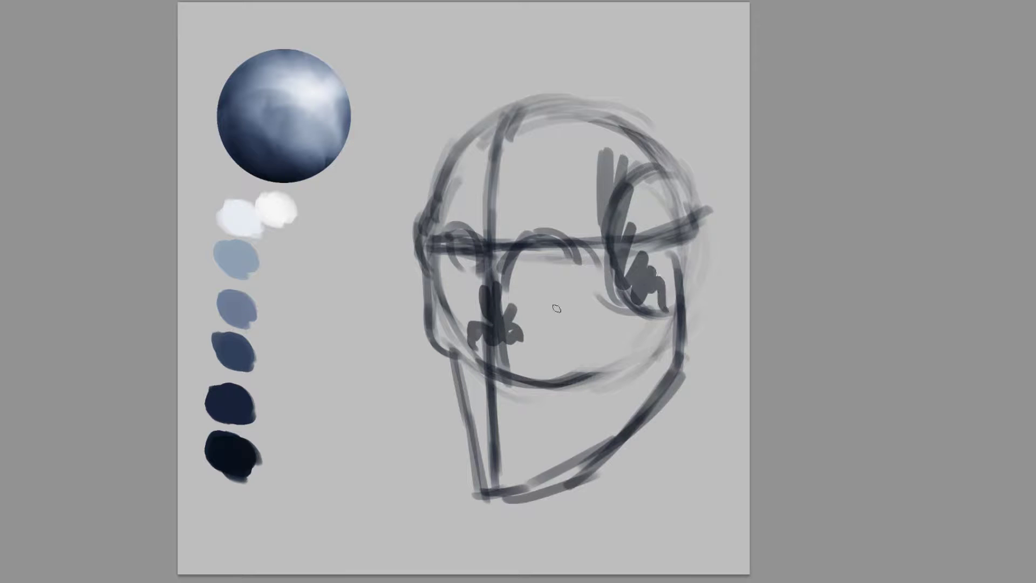
mouse_move(489, 315)
mouse_down()
mouse_move(474, 334)
mouse_move(515, 331)
mouse_move(490, 356)
mouse_up()
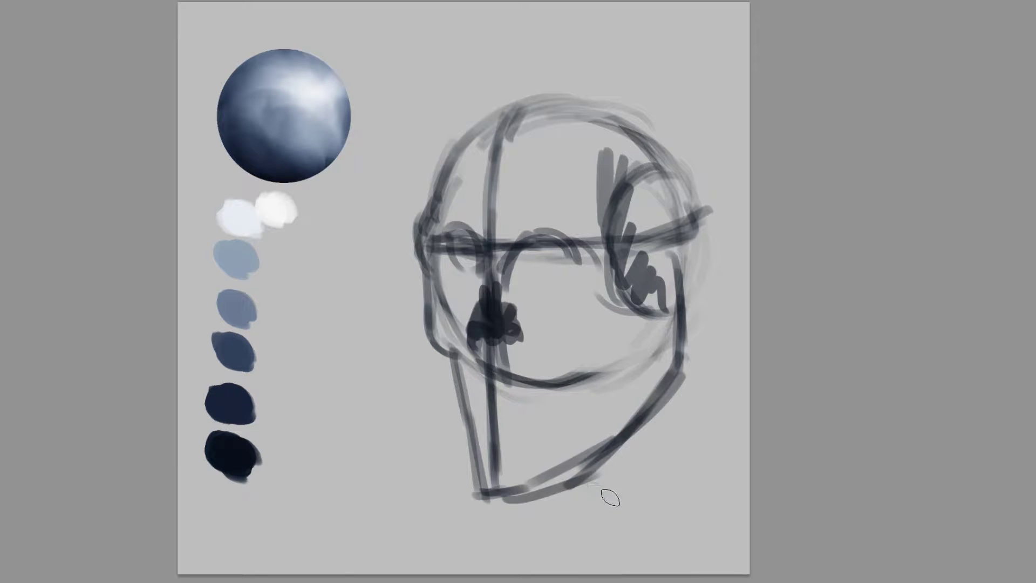
mouse_move(654, 431)
mouse_down()
mouse_move(683, 372)
mouse_move(620, 442)
mouse_move(480, 494)
mouse_up()
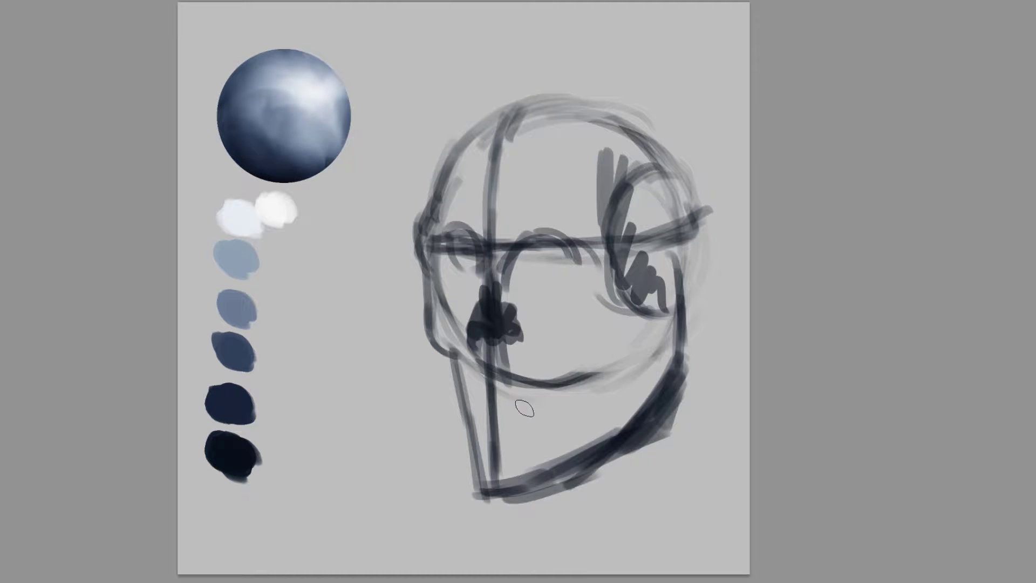
Lasso the lower jaw and chin, move it up slightly to shorten the face, and deselect
drag(645, 512, 684, 411)
key(v)
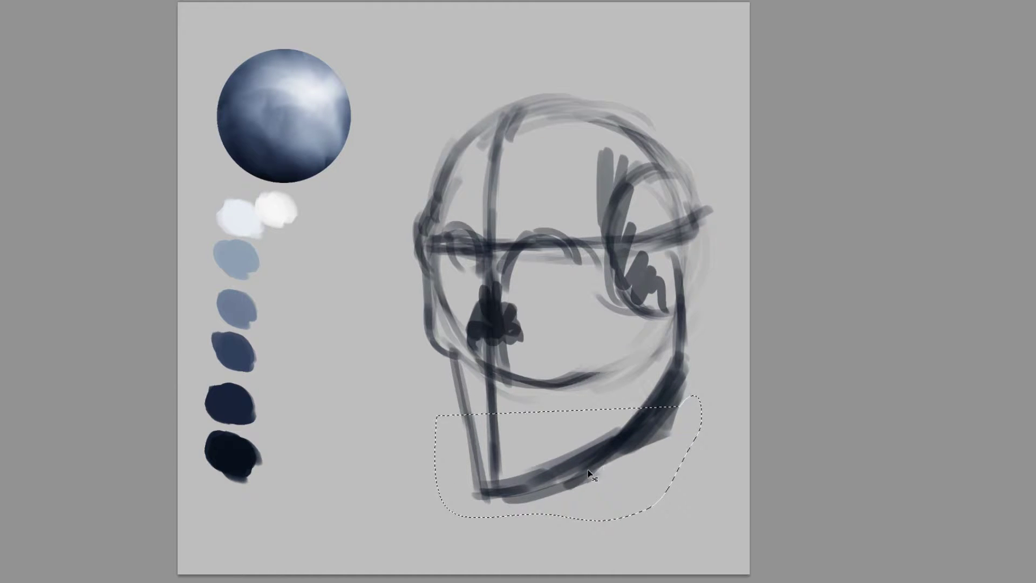
drag(586, 477, 585, 465)
key(ctrl+d)
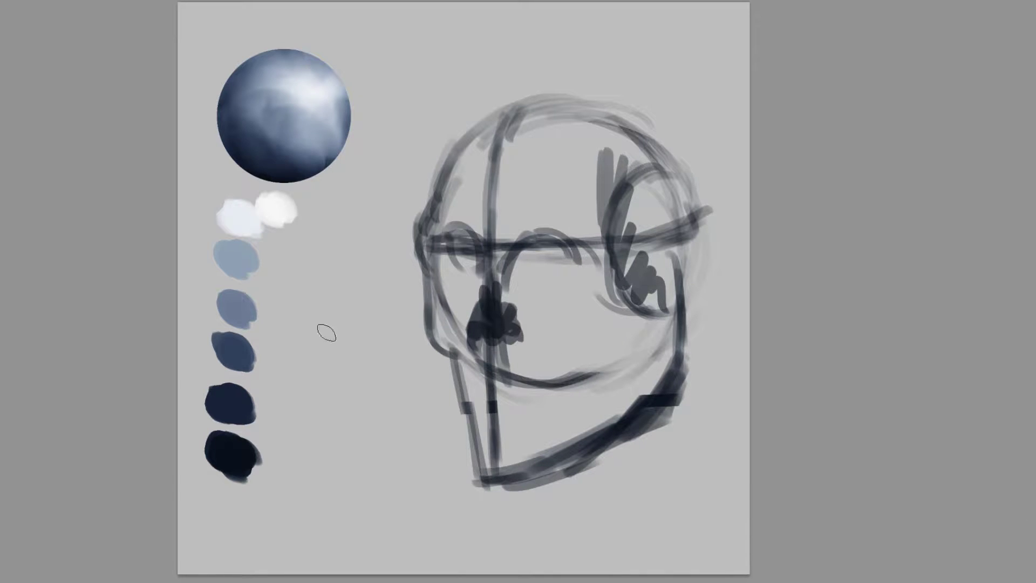
Fill the whole head silhouette under the sketch lines with a flat dark blue base tone
mouse_move(551, 194)
mouse_down()
mouse_move(475, 216)
mouse_move(448, 259)
mouse_move(454, 289)
mouse_move(492, 330)
mouse_move(504, 451)
mouse_move(637, 384)
mouse_move(614, 340)
mouse_move(508, 358)
mouse_move(575, 279)
mouse_move(664, 232)
mouse_move(660, 216)
mouse_move(615, 178)
mouse_move(601, 135)
mouse_move(475, 162)
mouse_move(567, 156)
mouse_move(609, 246)
mouse_move(596, 360)
mouse_move(550, 280)
mouse_move(582, 388)
mouse_move(647, 356)
mouse_move(492, 394)
mouse_move(450, 312)
mouse_move(504, 439)
mouse_move(488, 355)
mouse_up()
mouse_move(626, 203)
mouse_down()
mouse_move(664, 238)
mouse_move(642, 342)
mouse_move(663, 321)
mouse_up()
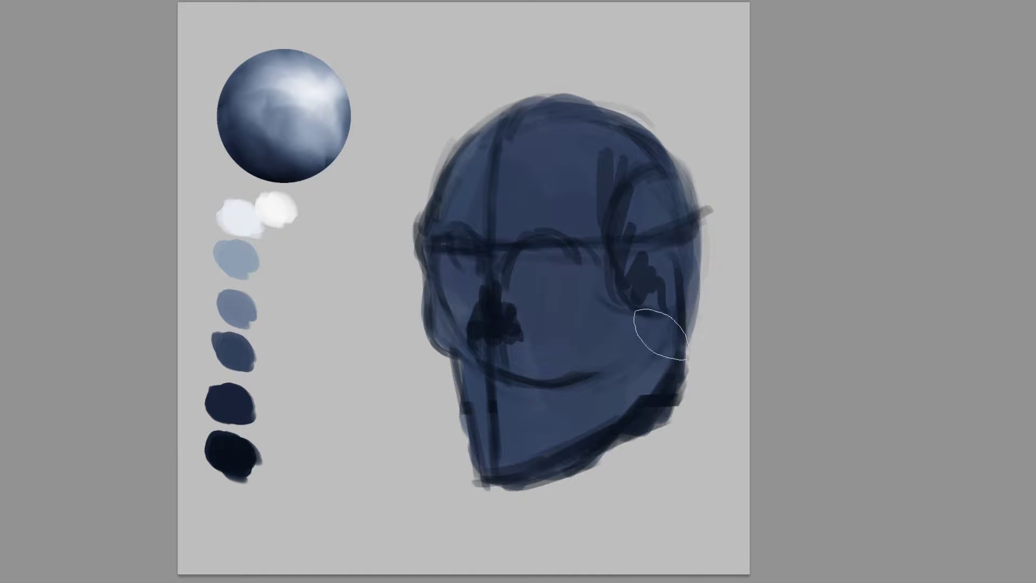
alt+click(646, 350)
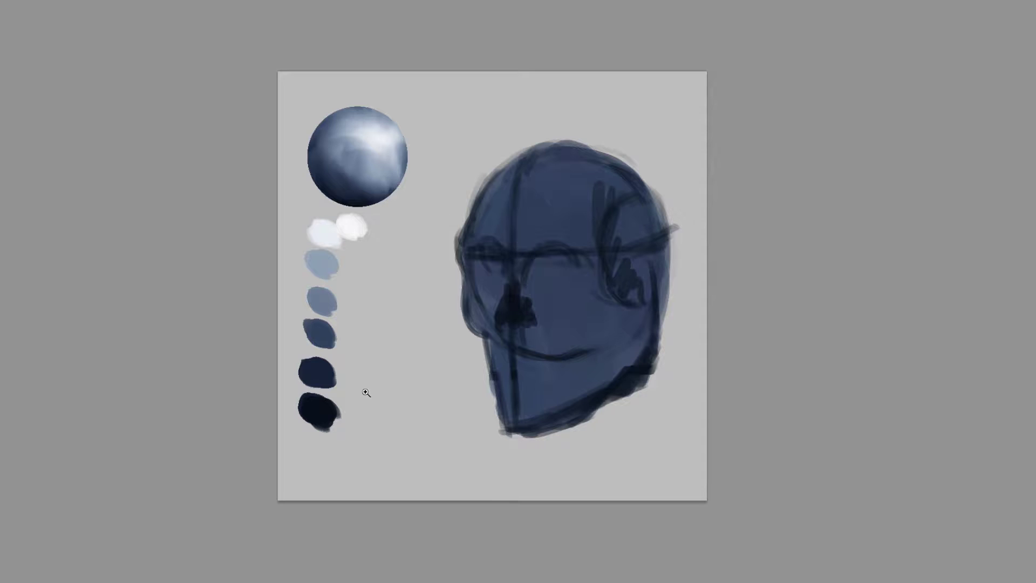
Paint broad dark navy background strokes around the jaw with an enlarged brush, and hide the head and swatch layers
alt+click(321, 372)
key(bracketright)
key(bracketright)
mouse_move(689, 382)
mouse_down()
mouse_move(656, 524)
mouse_move(497, 520)
mouse_move(712, 324)
mouse_move(566, 451)
mouse_move(502, 447)
mouse_up()
click(937, 483)
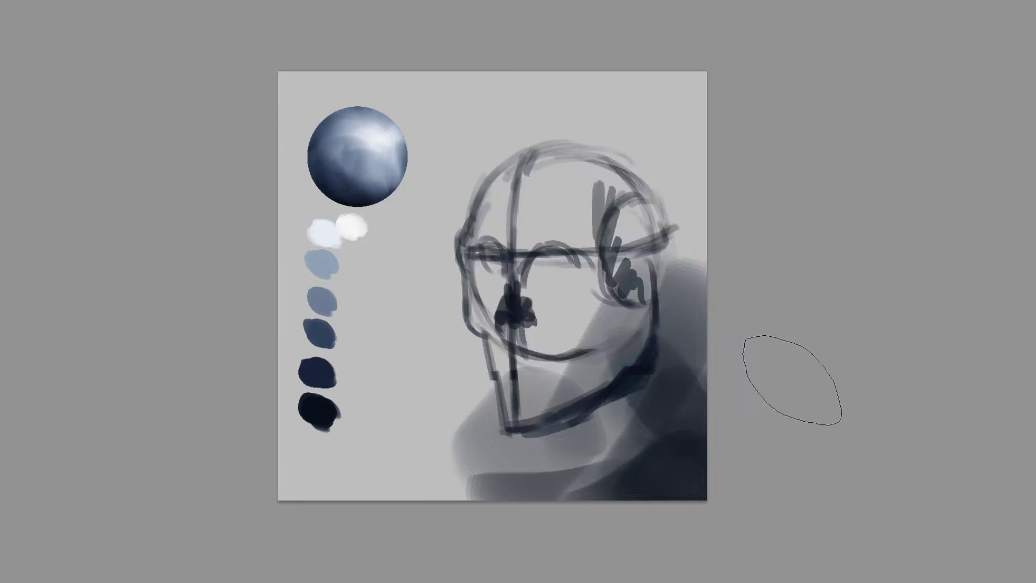
click(936, 474)
click(937, 461)
Extend the dark cloudy background shading across the lower right half of the canvas
mouse_move(697, 357)
mouse_down()
mouse_move(575, 435)
mouse_move(513, 448)
mouse_move(735, 355)
mouse_up()
mouse_move(543, 354)
mouse_down()
mouse_move(444, 430)
mouse_move(423, 467)
mouse_move(435, 458)
mouse_move(404, 446)
mouse_move(572, 372)
mouse_move(694, 301)
mouse_move(642, 386)
mouse_move(605, 322)
mouse_move(643, 387)
mouse_move(610, 462)
mouse_move(462, 568)
mouse_up()
drag(659, 454, 566, 474)
alt+click(613, 446)
mouse_move(455, 458)
mouse_down()
mouse_move(659, 451)
mouse_move(537, 463)
mouse_move(661, 369)
mouse_move(481, 418)
mouse_move(520, 323)
mouse_move(677, 287)
mouse_up()
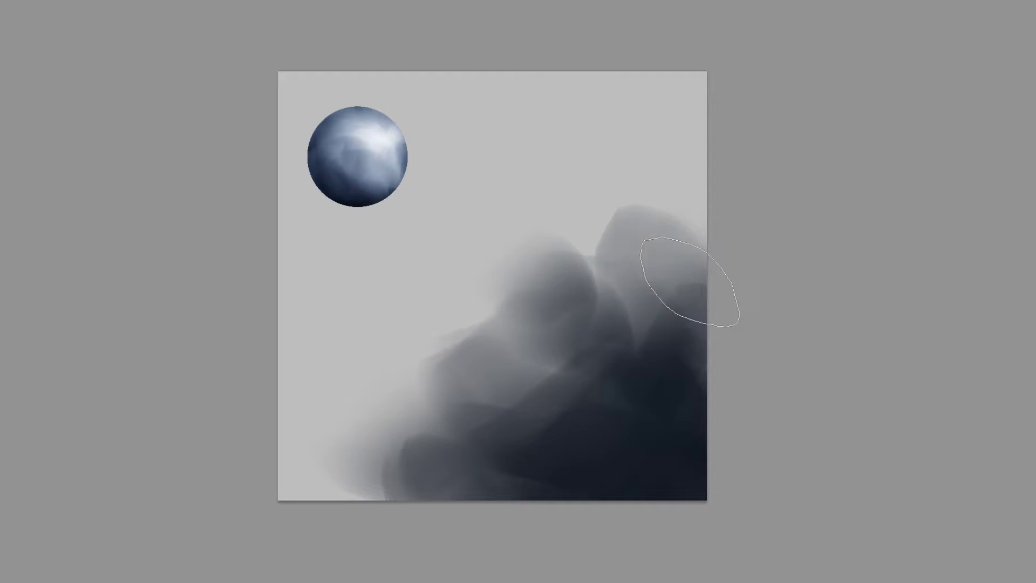
Blend the background shading into the light grey by sampling intermediate tones and painting soft strokes across the cloud's edges
alt+click(587, 273)
mouse_move(587, 273)
mouse_down()
mouse_move(666, 164)
mouse_move(439, 342)
mouse_move(370, 467)
mouse_move(345, 464)
mouse_up()
alt+click(495, 370)
mouse_move(547, 365)
mouse_down()
mouse_move(526, 410)
mouse_move(534, 423)
mouse_up()
alt+click(597, 420)
mouse_move(579, 371)
mouse_down()
mouse_move(499, 442)
mouse_move(601, 357)
mouse_move(615, 278)
mouse_move(673, 331)
mouse_move(613, 243)
mouse_move(661, 290)
mouse_move(569, 253)
mouse_move(580, 402)
mouse_move(490, 398)
mouse_move(490, 416)
mouse_up()
alt+click(610, 303)
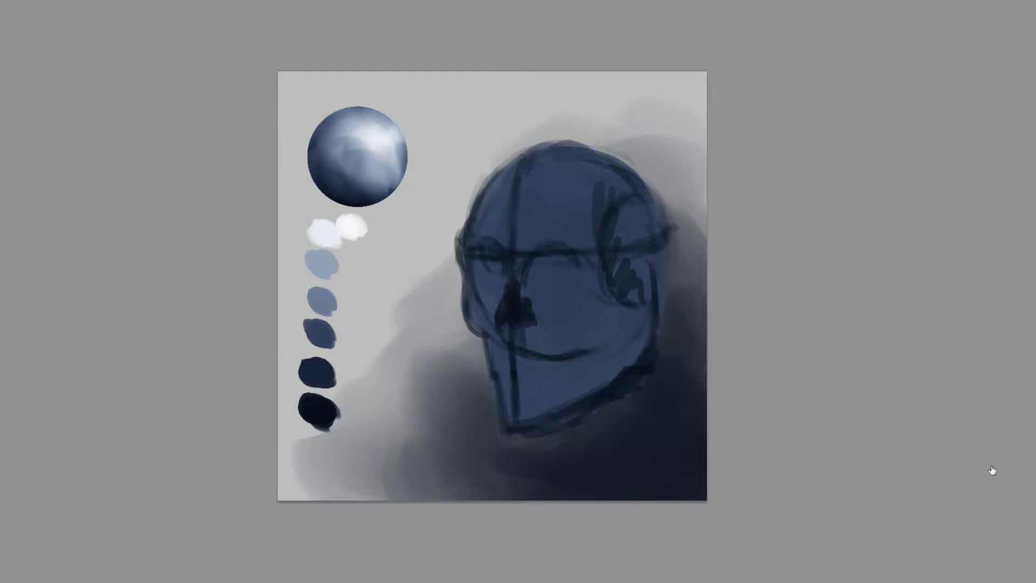
Paint light slate-blue midtones over the forehead and down the temple of the skull with a smaller brush
scroll(573, 345, up, 2)
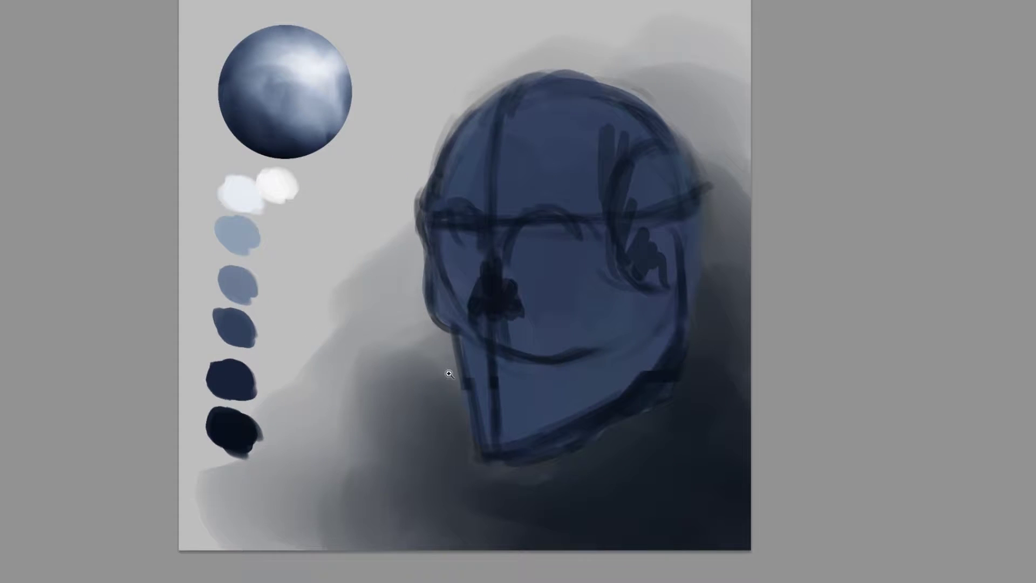
alt+click(252, 419)
key([)
key([)
key([)
mouse_move(568, 123)
mouse_down()
mouse_move(541, 145)
mouse_move(556, 130)
mouse_move(526, 138)
mouse_move(541, 108)
mouse_move(618, 144)
mouse_move(576, 177)
mouse_move(521, 147)
mouse_move(606, 147)
mouse_move(593, 173)
mouse_move(600, 183)
mouse_move(674, 177)
mouse_move(651, 244)
mouse_move(634, 189)
mouse_move(657, 255)
mouse_move(666, 242)
mouse_move(648, 223)
mouse_move(653, 246)
mouse_move(644, 238)
mouse_move(623, 194)
mouse_move(648, 249)
mouse_move(631, 249)
mouse_move(658, 184)
mouse_move(669, 259)
mouse_up()
Paint slate-blue midtones on the nose bridge, both cheekbones and the far side of the forehead
key(bracketright)
key(bracketright)
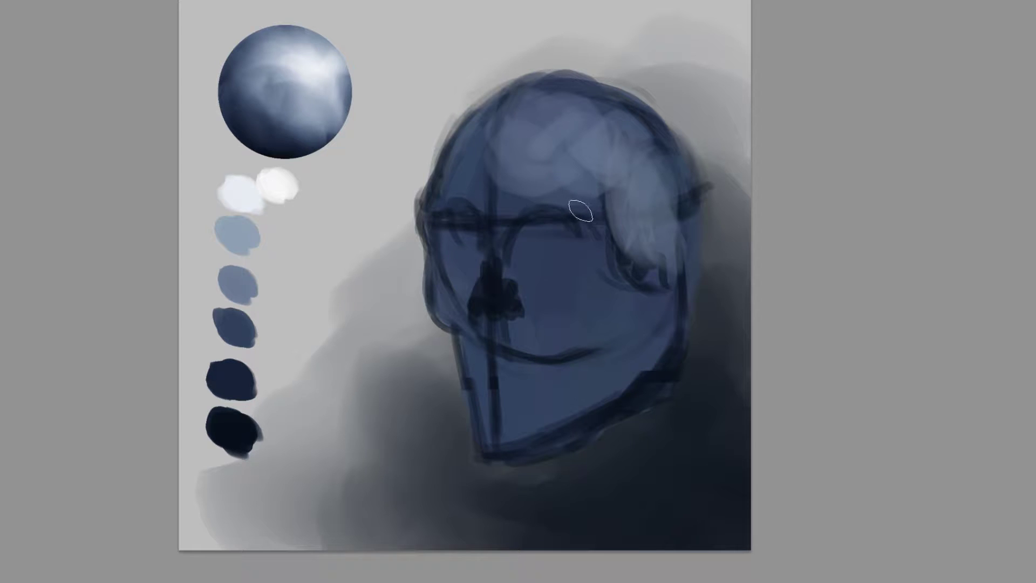
mouse_move(513, 190)
mouse_down()
mouse_move(505, 264)
mouse_move(509, 188)
mouse_move(510, 271)
mouse_move(514, 245)
mouse_move(546, 305)
mouse_up()
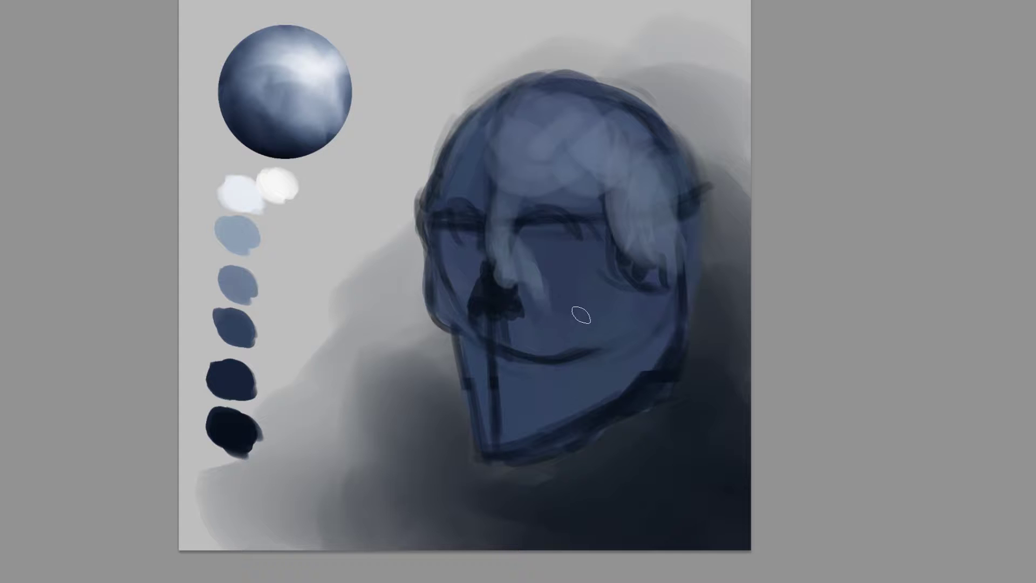
mouse_move(597, 270)
mouse_down()
mouse_move(562, 278)
mouse_move(610, 286)
mouse_move(563, 280)
mouse_move(597, 289)
mouse_up()
mouse_move(526, 218)
mouse_down()
mouse_move(553, 191)
mouse_move(530, 227)
mouse_move(546, 262)
mouse_move(472, 190)
mouse_move(481, 173)
mouse_move(490, 194)
mouse_move(498, 134)
mouse_up()
mouse_move(450, 273)
mouse_down()
mouse_move(452, 295)
mouse_move(437, 285)
mouse_move(459, 292)
mouse_move(448, 307)
mouse_move(441, 266)
mouse_move(432, 286)
mouse_move(444, 302)
mouse_move(418, 321)
mouse_up()
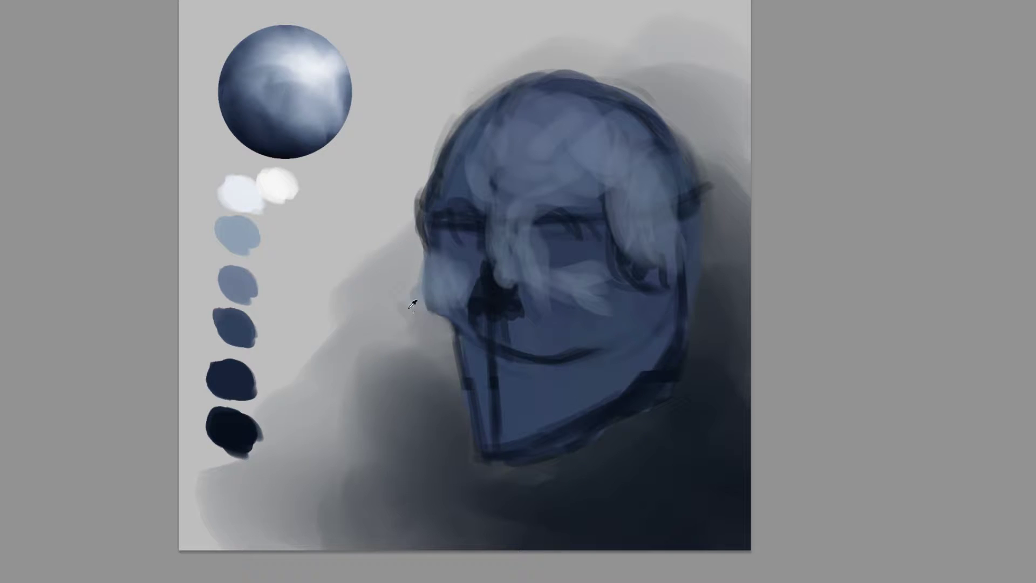
Paint slate-blue midtones over the upper and lower jaw, and fill the jaw's far side plane with dark navy
mouse_move(486, 267)
mouse_down()
mouse_move(451, 296)
mouse_move(430, 287)
mouse_up()
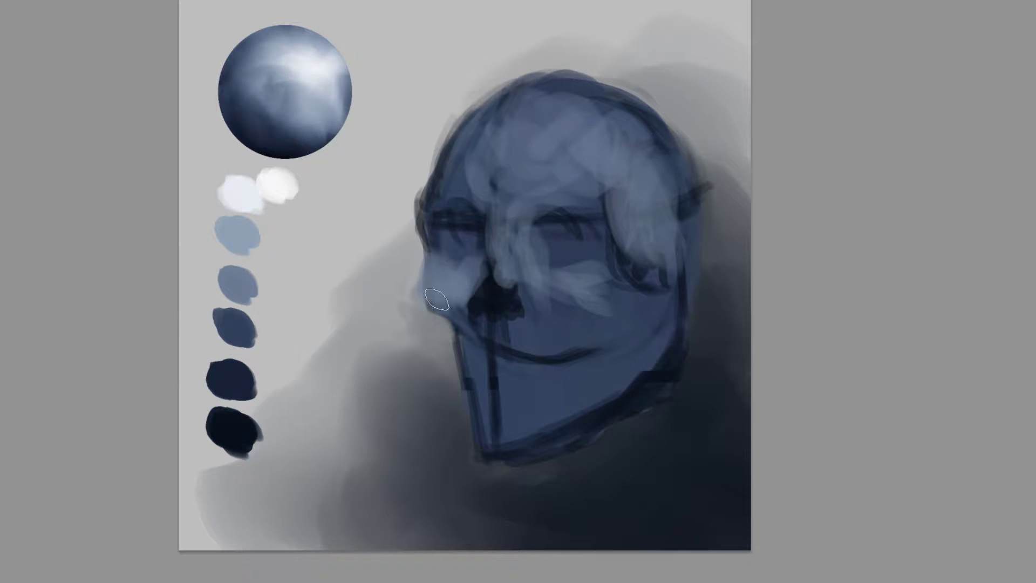
mouse_move(519, 344)
mouse_down()
mouse_move(526, 365)
mouse_move(564, 333)
mouse_move(572, 341)
mouse_move(520, 357)
mouse_move(494, 349)
mouse_move(488, 326)
mouse_move(492, 347)
mouse_move(554, 339)
mouse_move(554, 438)
mouse_move(526, 395)
mouse_move(543, 430)
mouse_move(510, 435)
mouse_move(561, 431)
mouse_move(647, 369)
mouse_move(553, 412)
mouse_move(586, 418)
mouse_move(580, 387)
mouse_move(647, 372)
mouse_move(589, 405)
mouse_up()
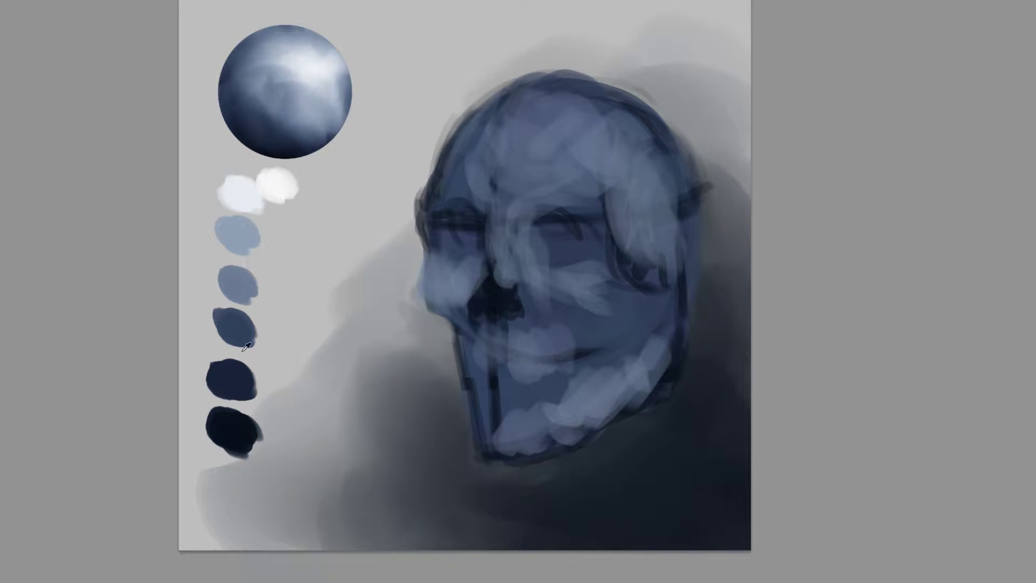
mouse_move(467, 351)
mouse_down()
mouse_move(488, 448)
mouse_move(475, 359)
mouse_move(455, 394)
mouse_move(456, 418)
mouse_up()
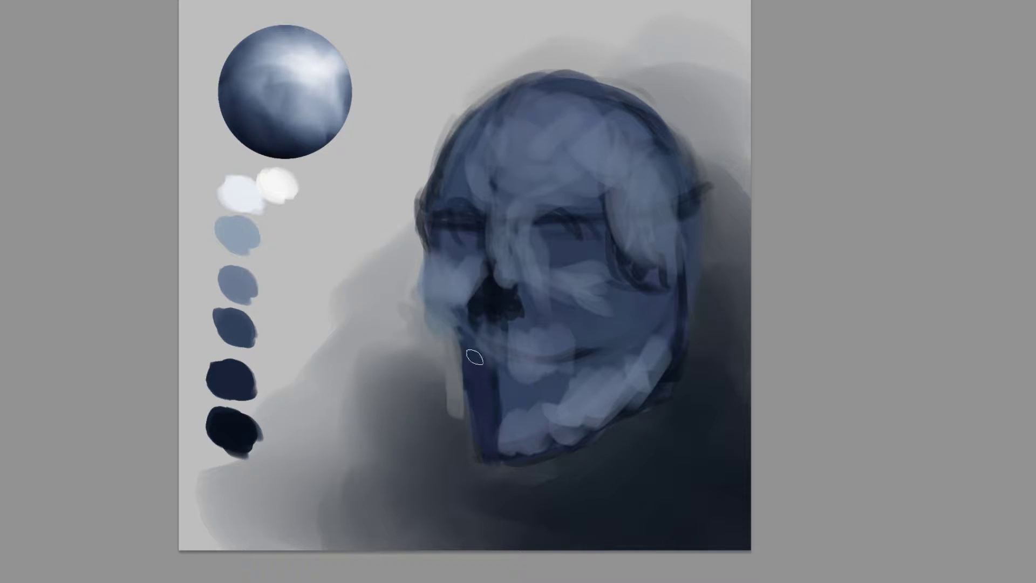
Block in both eye sockets with dark navy, adjusting the brush size and sampling palette and skull tones to soften their edges
mouse_move(469, 240)
mouse_down()
mouse_move(483, 266)
mouse_move(450, 285)
mouse_move(475, 233)
mouse_up()
mouse_move(563, 242)
mouse_down()
mouse_move(542, 223)
mouse_move(574, 240)
mouse_move(595, 231)
mouse_move(586, 267)
mouse_move(552, 227)
mouse_move(590, 233)
mouse_move(596, 262)
mouse_move(541, 222)
mouse_move(536, 248)
mouse_move(603, 254)
mouse_move(575, 253)
mouse_move(542, 274)
mouse_move(568, 250)
mouse_move(532, 248)
mouse_move(589, 262)
mouse_up()
key(bracketright)
key(bracketright)
key(bracketright)
key(bracketright)
key(bracketright)
key(bracketright)
key(bracketright)
key(bracketright)
key(bracketleft)
key(bracketleft)
key(bracketleft)
key(bracketleft)
key(bracketleft)
key(bracketleft)
key(bracketleft)
key(bracketleft)
mouse_move(464, 269)
mouse_down()
mouse_move(447, 287)
mouse_move(445, 240)
mouse_move(478, 196)
mouse_move(474, 180)
mouse_move(437, 221)
mouse_move(464, 231)
mouse_move(501, 285)
mouse_move(514, 284)
mouse_move(490, 288)
mouse_move(497, 258)
mouse_move(479, 309)
mouse_move(486, 268)
mouse_move(498, 278)
mouse_move(479, 305)
mouse_move(504, 271)
mouse_move(475, 312)
mouse_move(482, 279)
mouse_move(498, 276)
mouse_move(485, 304)
mouse_move(447, 279)
mouse_up()
alt+click(238, 285)
alt+click(499, 308)
alt+click(253, 377)
alt+click(442, 293)
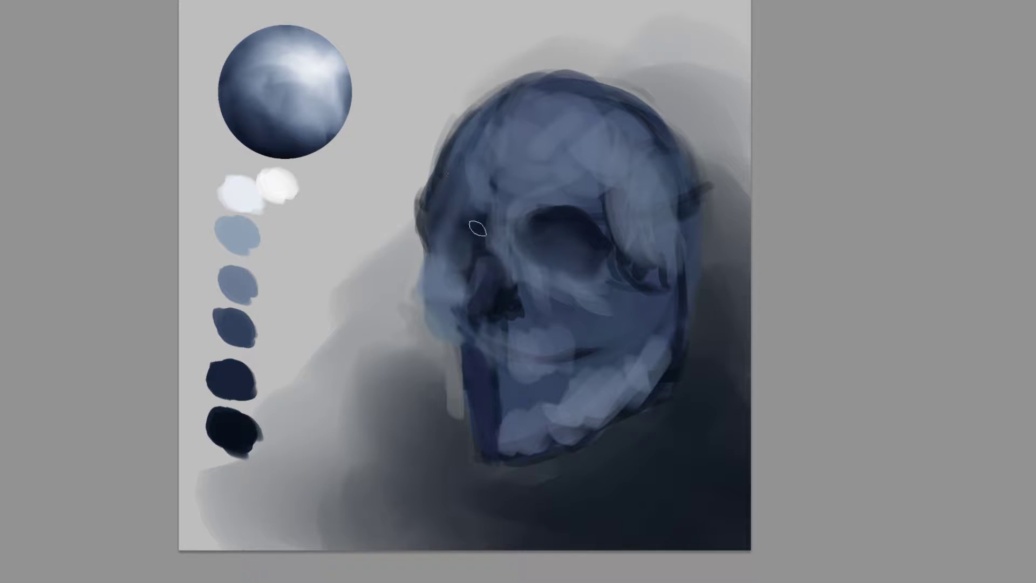
Shade the far side of the forehead with dark navy and deepen the near eye socket under the brow
alt+click(240, 382)
mouse_move(495, 115)
mouse_down()
mouse_move(425, 196)
mouse_move(419, 259)
mouse_up()
alt+click(457, 187)
drag(441, 191, 458, 156)
drag(545, 217, 534, 229)
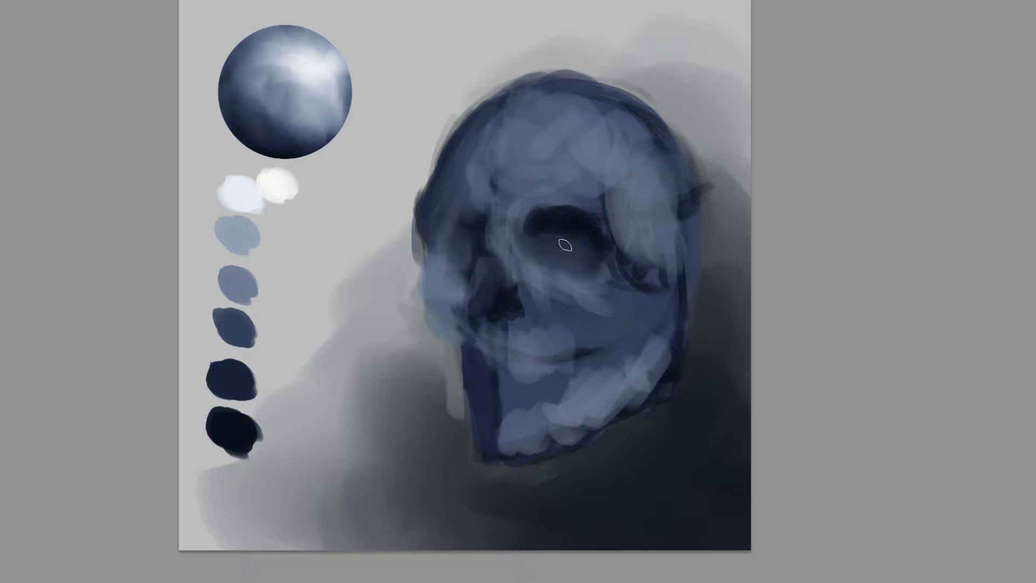
mouse_move(583, 235)
mouse_down()
mouse_move(533, 236)
mouse_move(559, 232)
mouse_move(580, 244)
mouse_move(545, 247)
mouse_move(607, 264)
mouse_up()
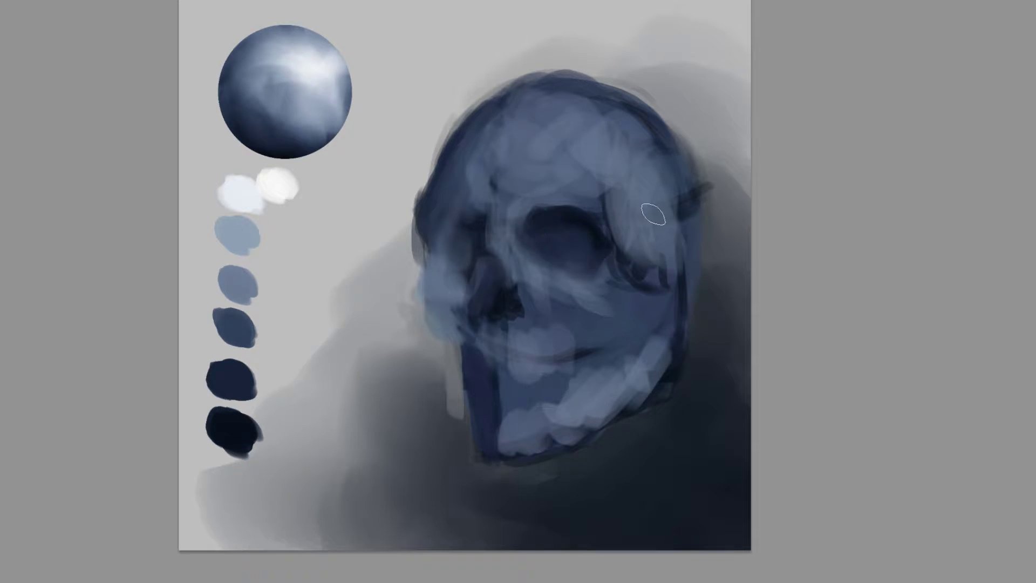
Shade the temple hollow behind the near eye socket with dark tones down to the cheekbone
alt+click(595, 208)
mouse_move(605, 203)
mouse_down()
mouse_move(625, 280)
mouse_move(596, 208)
mouse_move(558, 196)
mouse_move(619, 237)
mouse_move(629, 262)
mouse_move(594, 191)
mouse_move(579, 184)
mouse_move(640, 244)
mouse_move(622, 232)
mouse_move(650, 284)
mouse_move(625, 283)
mouse_move(623, 260)
mouse_move(658, 292)
mouse_up()
alt+click(574, 228)
alt+click(626, 275)
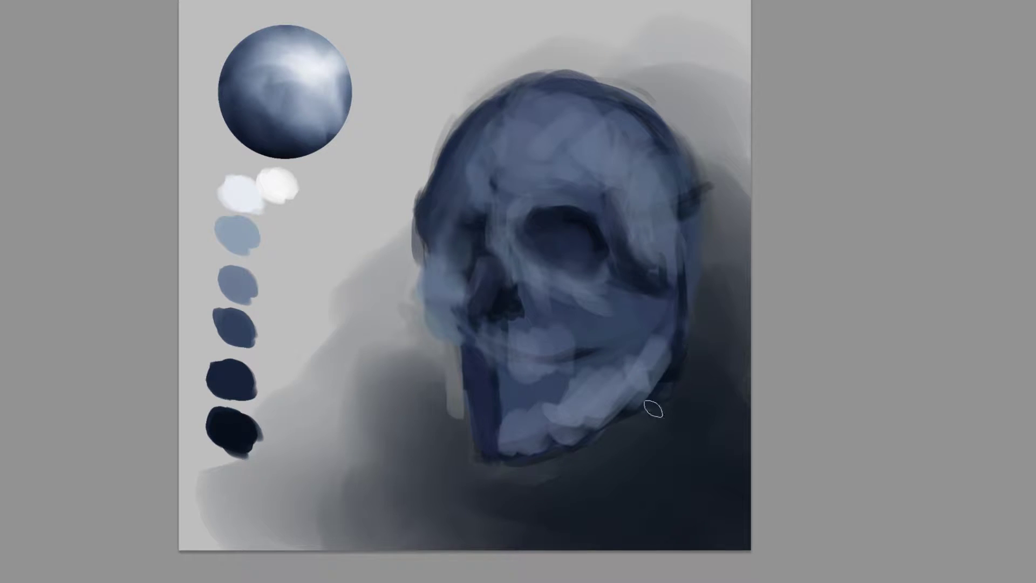
Darken the background behind and below the jaw with a larger brush and the near-black palette colour, covering the outer jaw outline
drag(672, 372, 601, 440)
alt+click(232, 435)
key(bracketright)
key(bracketright)
key(bracketright)
key(bracketright)
key(bracketright)
key(bracketright)
key(bracketright)
key(bracketright)
mouse_move(720, 488)
mouse_down()
mouse_move(717, 416)
mouse_move(536, 536)
mouse_move(621, 459)
mouse_up()
drag(723, 296, 680, 397)
mouse_move(696, 323)
mouse_down()
mouse_move(675, 374)
mouse_move(555, 501)
mouse_up()
mouse_move(695, 405)
mouse_down()
mouse_move(609, 388)
mouse_move(631, 386)
mouse_move(573, 422)
mouse_up()
Repaint the near side of the lower jaw with muted slate blue using a smaller brush
alt+click(634, 382)
key([)
key([)
key([)
key([)
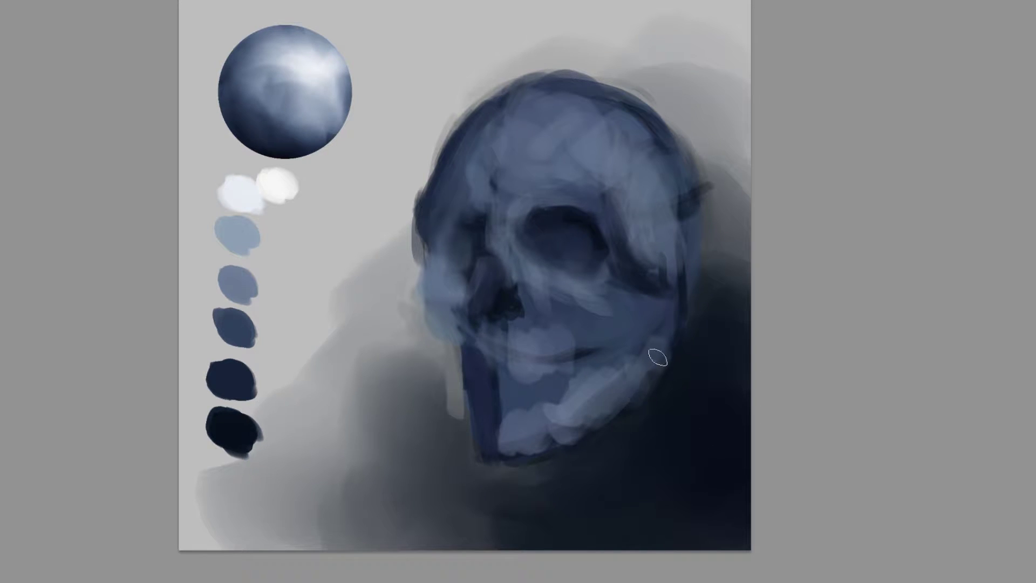
drag(649, 365, 585, 429)
mouse_move(513, 447)
mouse_down()
mouse_move(605, 407)
mouse_move(598, 411)
mouse_up()
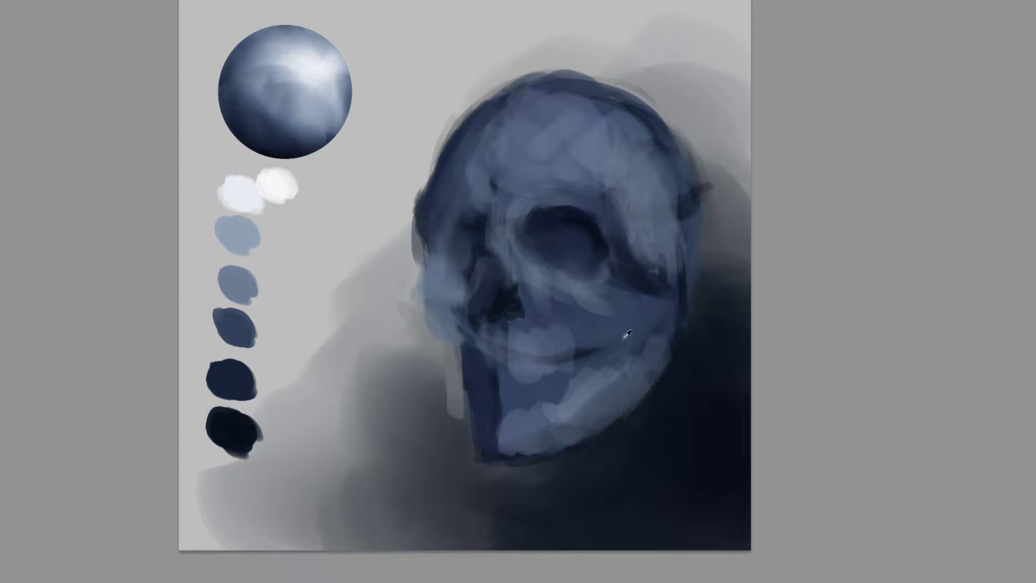
Place a dark hollow at the back of the mouth and blend midtones across the upper jaw
alt+click(669, 430)
drag(613, 365, 606, 380)
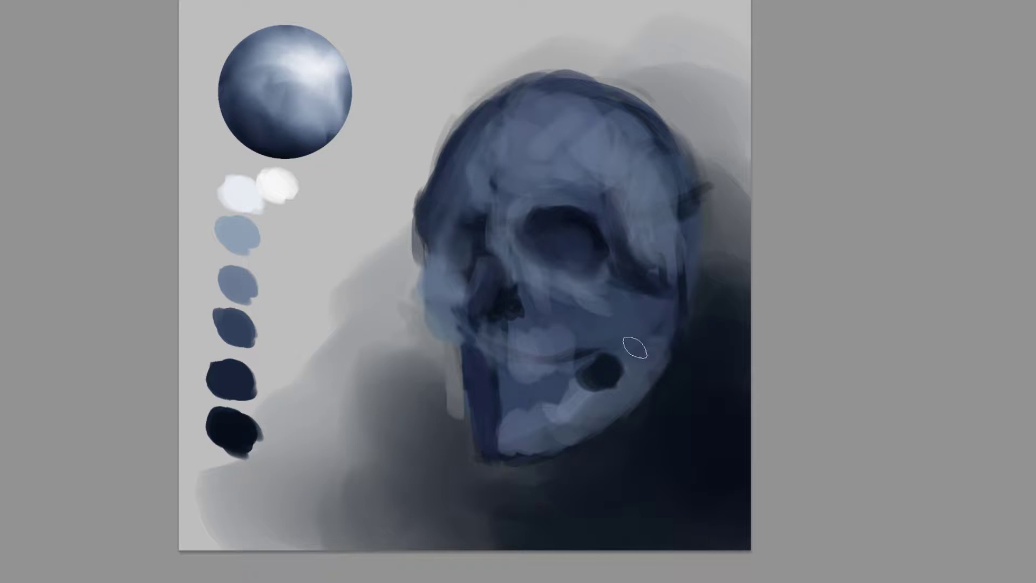
alt+click(563, 339)
mouse_move(581, 342)
mouse_down()
mouse_move(546, 366)
mouse_move(504, 346)
mouse_up()
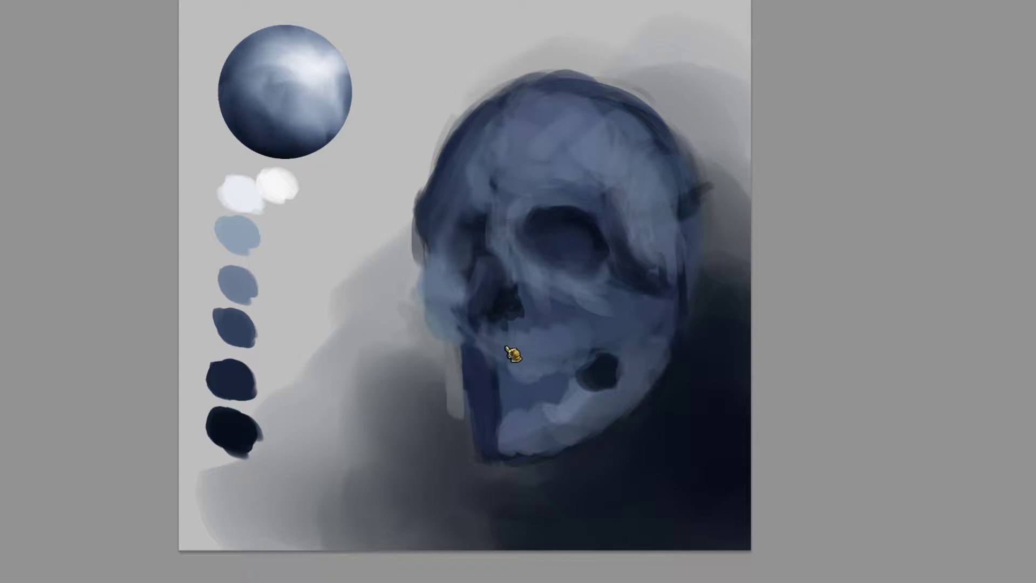
alt+click(610, 334)
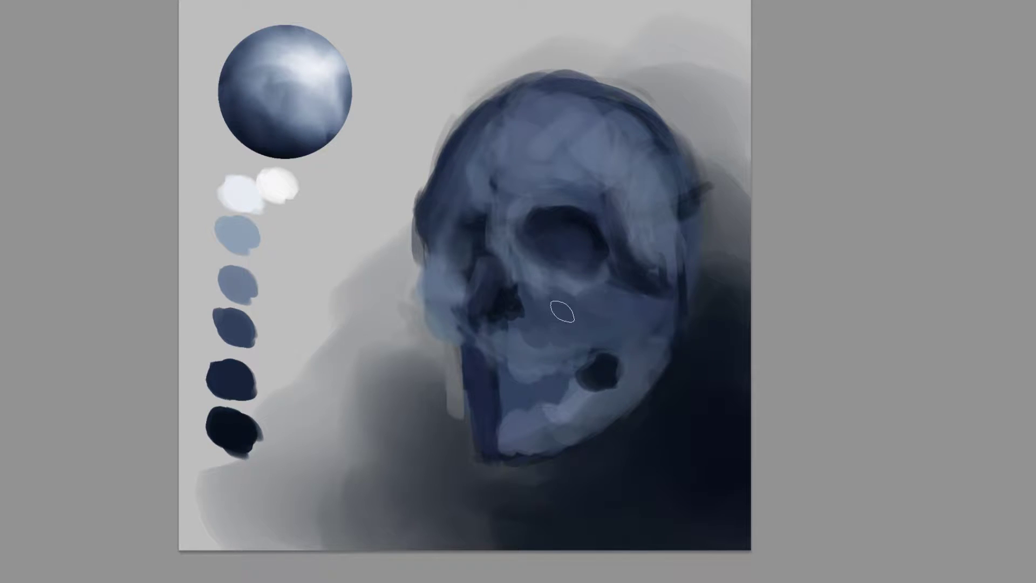
Fill the nasal cavity and a spot beneath the cheekbone with dark tones, and highlight the nasal bone's edge in light blue
alt+click(578, 221)
mouse_move(555, 328)
mouse_down()
mouse_move(576, 336)
mouse_move(506, 280)
mouse_move(492, 274)
mouse_move(525, 312)
mouse_move(503, 309)
mouse_move(515, 326)
mouse_move(497, 304)
mouse_move(483, 306)
mouse_move(483, 288)
mouse_move(477, 307)
mouse_move(500, 264)
mouse_move(475, 325)
mouse_move(484, 300)
mouse_up()
alt+click(241, 233)
mouse_move(493, 251)
mouse_down()
mouse_move(519, 286)
mouse_move(500, 254)
mouse_up()
mouse_move(528, 291)
mouse_down()
mouse_move(538, 308)
mouse_move(525, 291)
mouse_up()
alt+click(529, 307)
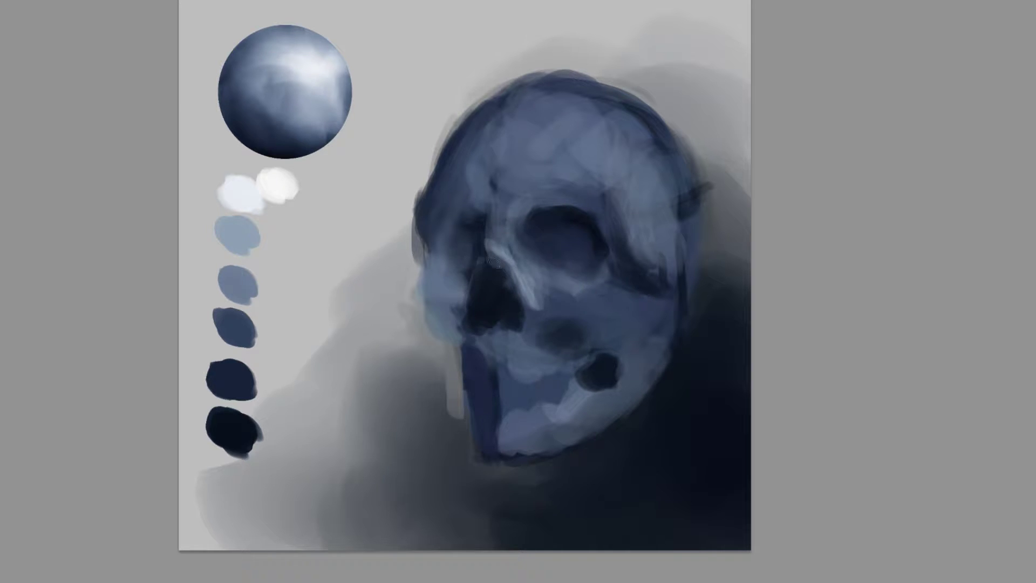
Darken the far eye socket and clean up the far cheekbone's outline with sampled background grey
mouse_move(463, 234)
mouse_down()
mouse_move(436, 236)
mouse_move(455, 223)
mouse_move(461, 230)
mouse_move(445, 229)
mouse_move(461, 247)
mouse_move(429, 278)
mouse_move(468, 298)
mouse_move(453, 240)
mouse_move(448, 297)
mouse_up()
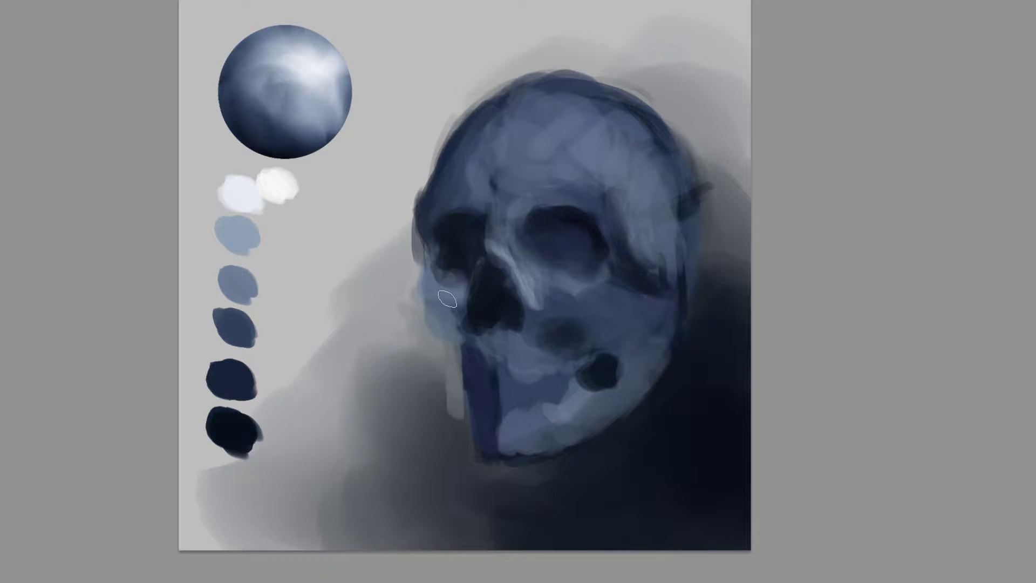
alt+click(408, 247)
mouse_move(411, 253)
mouse_down()
mouse_move(411, 236)
mouse_move(411, 254)
mouse_up()
alt+click(409, 312)
mouse_move(426, 313)
mouse_down()
mouse_move(433, 287)
mouse_move(446, 317)
mouse_up()
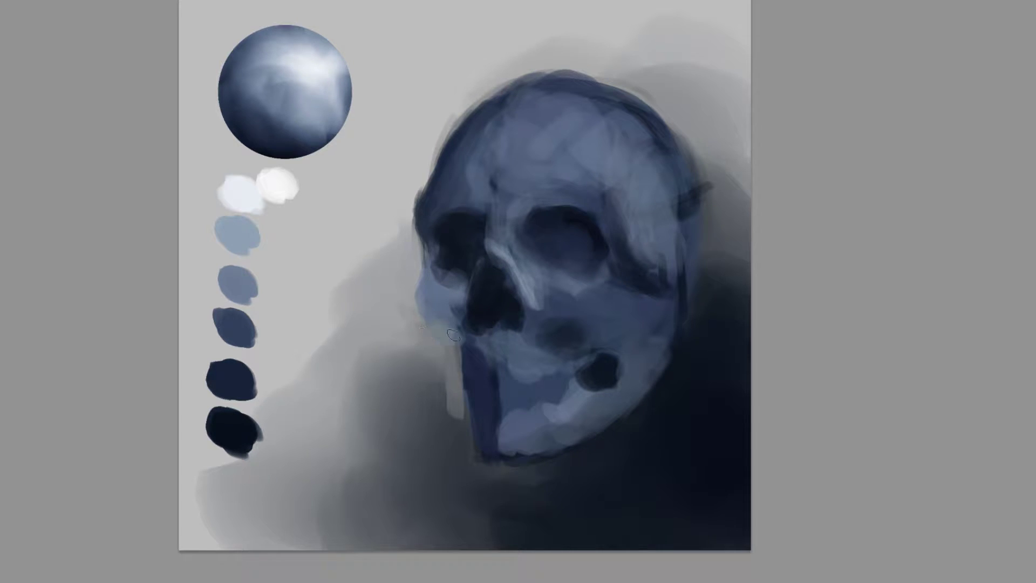
Paint out the pale streak beside the far side of the jaw with sampled background greys
alt+click(445, 398)
drag(453, 410, 444, 369)
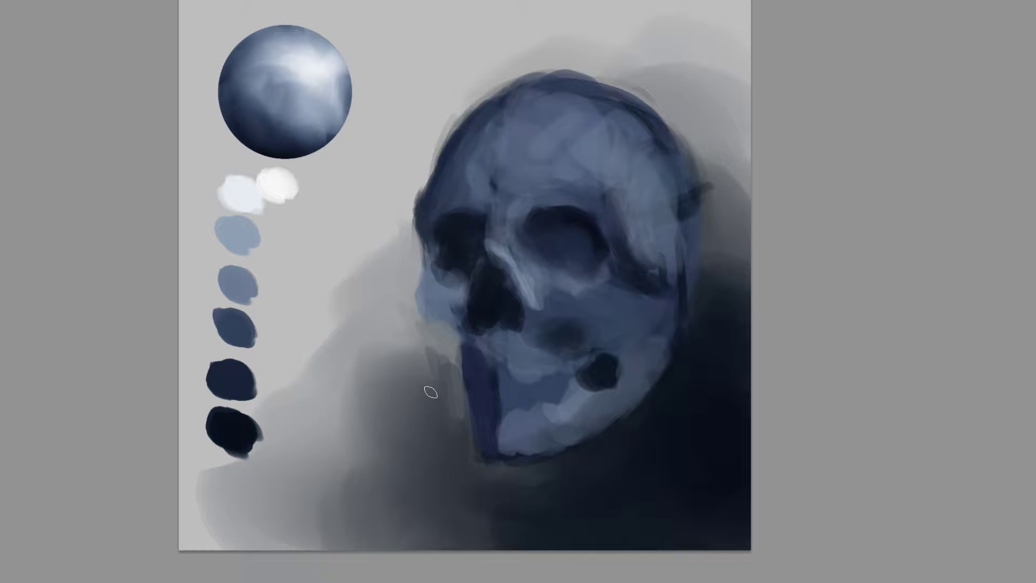
mouse_move(434, 395)
mouse_down()
mouse_move(440, 368)
mouse_move(444, 406)
mouse_move(414, 363)
mouse_move(431, 373)
mouse_move(426, 348)
mouse_move(408, 358)
mouse_move(415, 351)
mouse_move(447, 386)
mouse_up()
alt+click(477, 359)
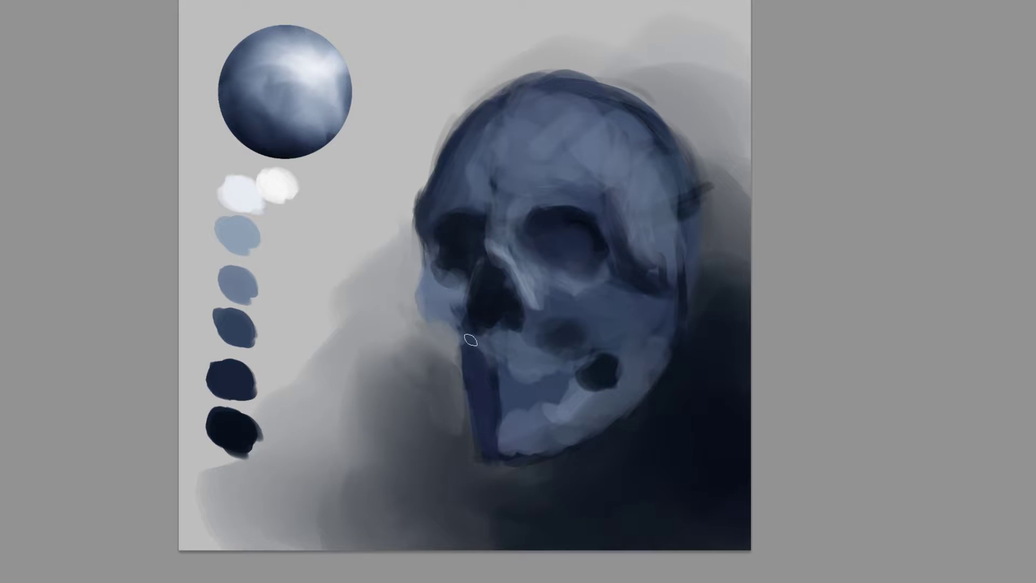
Refine the far cheekbone's form and the lower edge of the far eye socket using tones sampled from the skull
mouse_move(457, 322)
mouse_down()
mouse_move(432, 318)
mouse_move(455, 313)
mouse_move(464, 274)
mouse_move(455, 282)
mouse_up()
alt+click(436, 295)
alt+click(435, 282)
alt+click(435, 286)
alt+click(484, 287)
alt+click(458, 247)
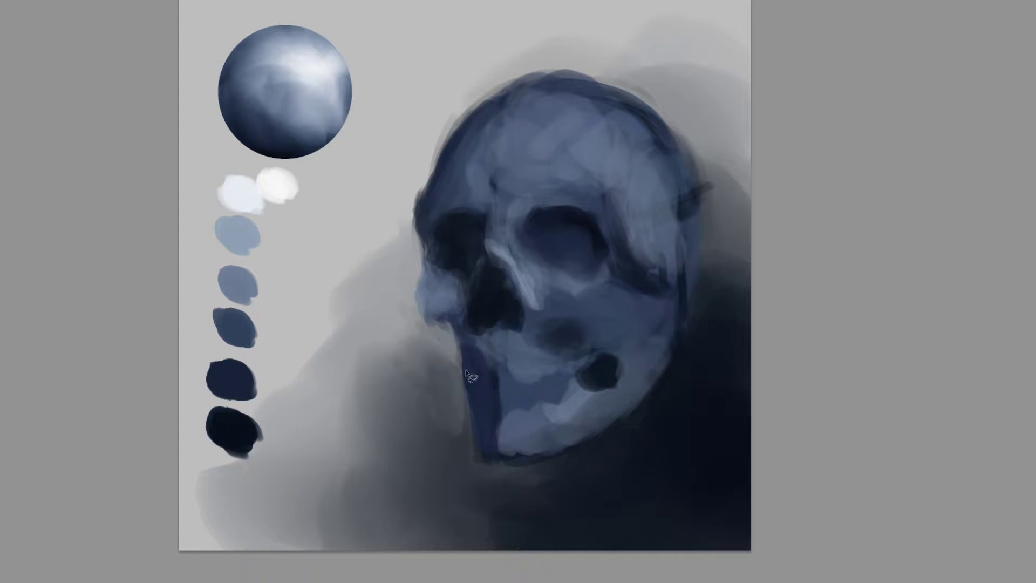
mouse_move(430, 412)
mouse_down()
mouse_move(469, 506)
mouse_move(669, 496)
mouse_move(718, 306)
mouse_up()
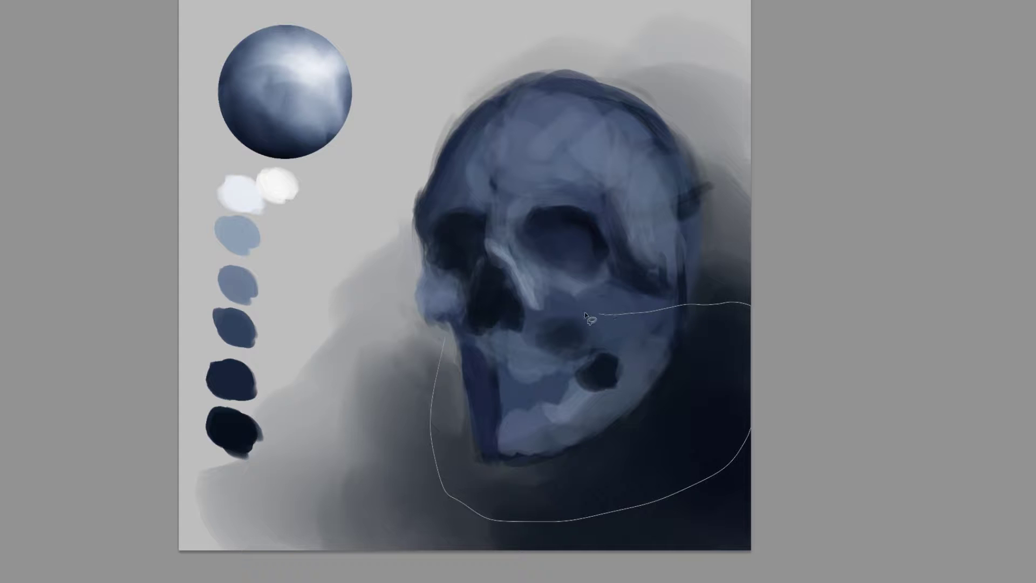
drag(518, 332, 526, 329)
key(ctrl+d)
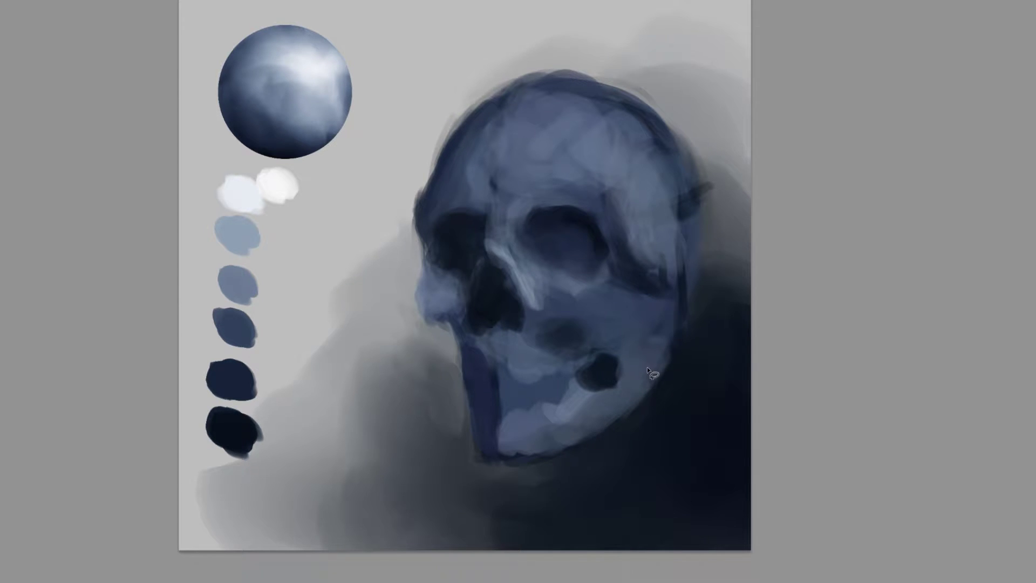
Shift the jaw area slightly toward the face's far side and repaint its edge beneath the far cheekbone
drag(632, 370, 637, 397)
key(b)
alt+click(442, 342)
mouse_move(445, 331)
mouse_down()
mouse_move(448, 348)
mouse_move(459, 341)
mouse_up()
alt+click(463, 351)
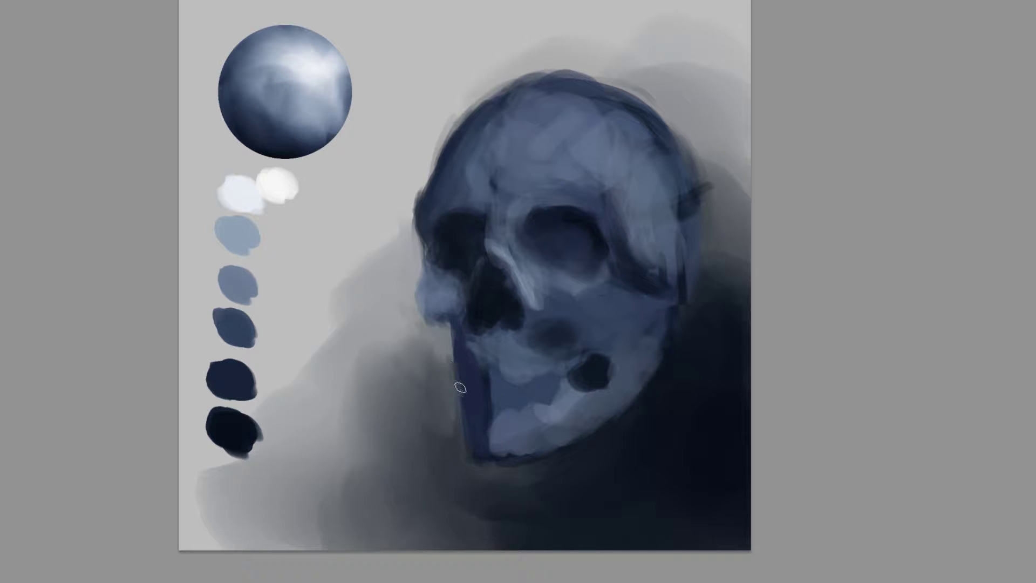
Paint a row of pale blue teeth beneath a darkened upper jaw, and darken the hollow between the near cheekbone and the mouth
mouse_move(549, 380)
mouse_down()
mouse_move(496, 373)
mouse_move(519, 388)
mouse_move(489, 406)
mouse_move(511, 394)
mouse_move(485, 388)
mouse_up()
alt+click(454, 358)
mouse_move(503, 351)
mouse_down()
mouse_move(478, 353)
mouse_move(539, 356)
mouse_move(548, 344)
mouse_move(494, 351)
mouse_move(512, 364)
mouse_move(493, 363)
mouse_up()
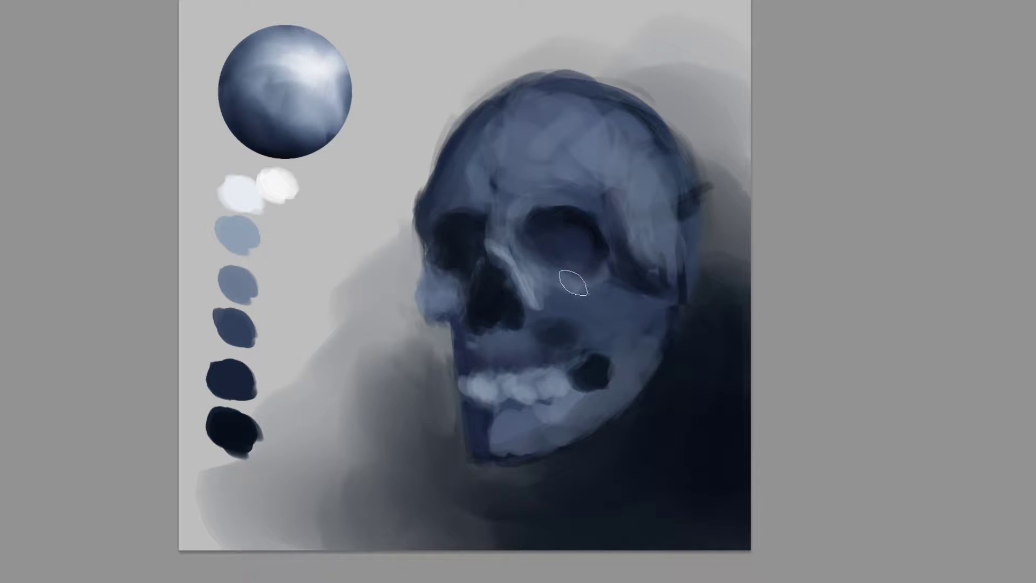
alt+click(561, 303)
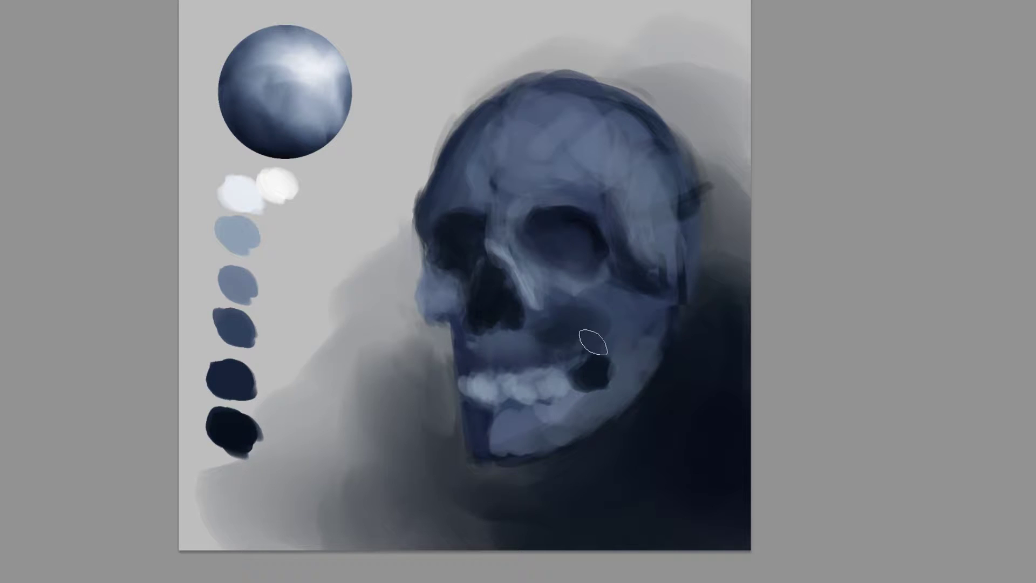
mouse_move(602, 332)
mouse_down()
mouse_move(587, 367)
mouse_move(607, 354)
mouse_up()
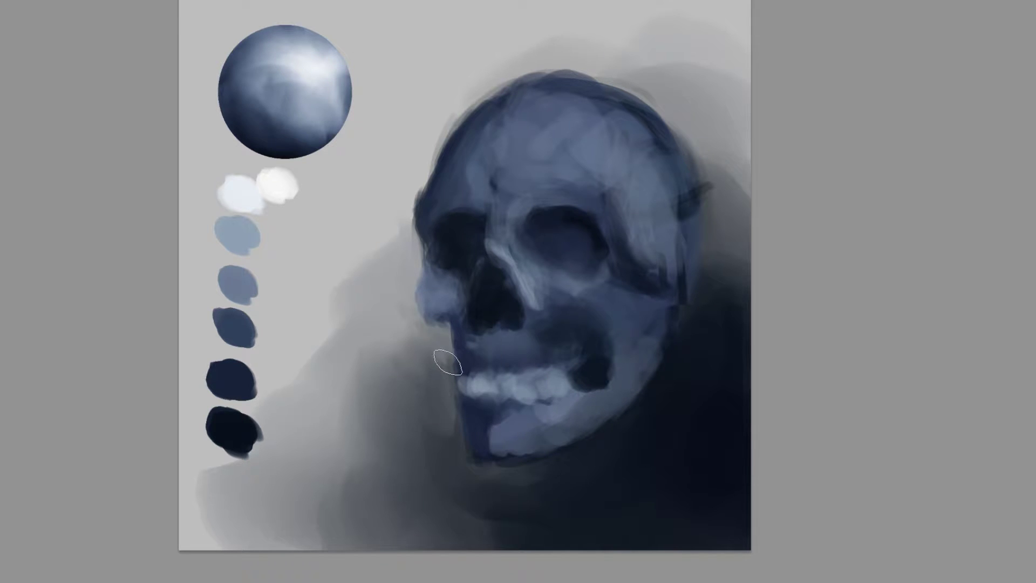
Shade and round the chin's far side, and paint a dark groove along the near side of the lower jaw
mouse_move(470, 413)
mouse_down()
mouse_move(477, 454)
mouse_move(466, 434)
mouse_move(499, 429)
mouse_move(459, 412)
mouse_move(472, 438)
mouse_move(449, 396)
mouse_move(460, 446)
mouse_up()
alt+click(254, 435)
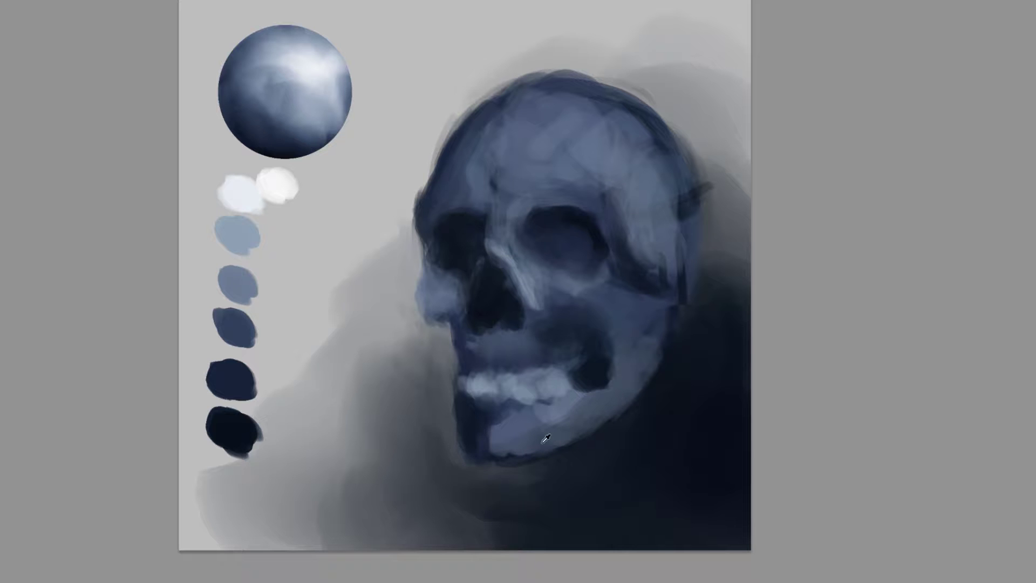
alt+click(478, 435)
mouse_move(511, 420)
mouse_down()
mouse_move(494, 431)
mouse_move(491, 414)
mouse_move(492, 446)
mouse_move(484, 442)
mouse_up()
alt+click(517, 425)
mouse_move(582, 408)
mouse_down()
mouse_move(537, 420)
mouse_move(597, 403)
mouse_move(566, 407)
mouse_move(534, 434)
mouse_move(565, 401)
mouse_move(518, 445)
mouse_move(550, 407)
mouse_up()
alt+click(563, 402)
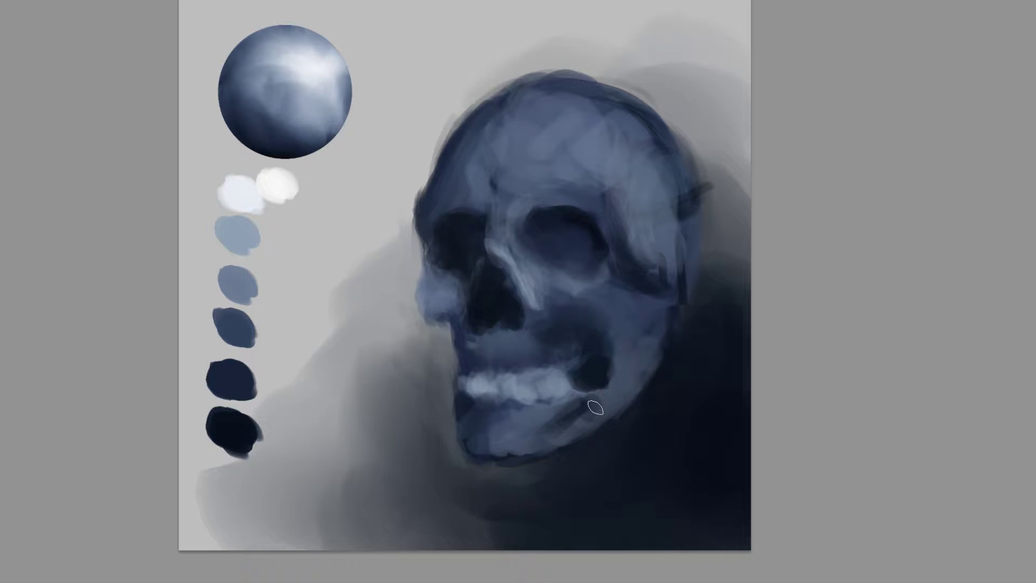
Carve an angular rear jaw corner with dark background colour, and highlight the near cheekbone arch with pale blue
alt+click(626, 400)
mouse_move(640, 392)
mouse_down()
mouse_move(606, 422)
mouse_move(632, 404)
mouse_move(648, 343)
mouse_move(645, 395)
mouse_move(630, 413)
mouse_up()
alt+click(670, 319)
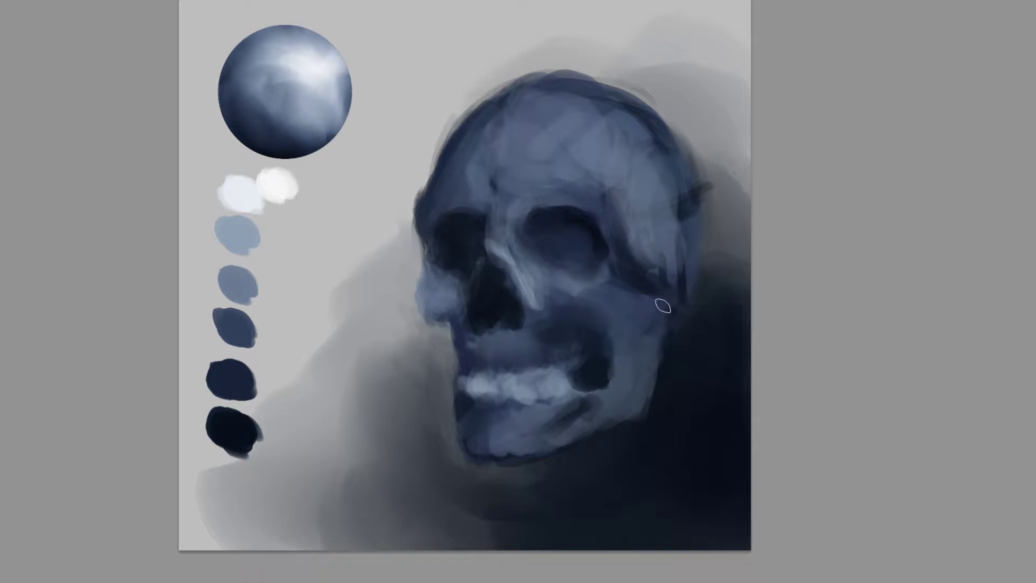
alt+click(651, 279)
mouse_move(661, 303)
mouse_down()
mouse_move(630, 300)
mouse_move(641, 323)
mouse_move(643, 310)
mouse_move(569, 305)
mouse_move(575, 276)
mouse_move(589, 287)
mouse_move(610, 274)
mouse_move(561, 279)
mouse_move(562, 243)
mouse_move(552, 257)
mouse_up()
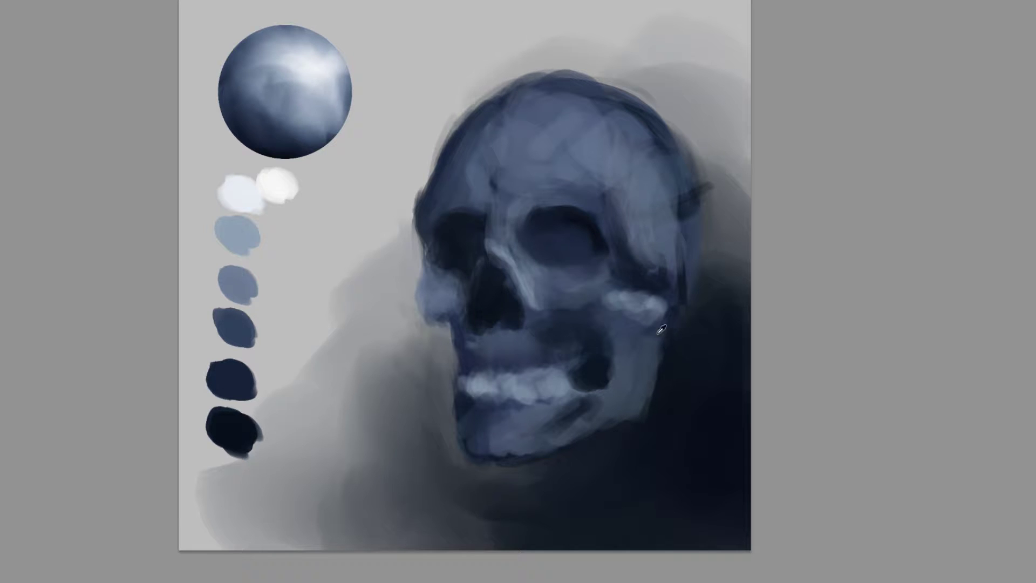
Paint light blue highlights on the rear upright part of the jaw and around its joint below the cheekbone arch
drag(616, 324, 611, 381)
alt+click(245, 228)
drag(637, 331, 632, 373)
mouse_move(625, 326)
mouse_down()
mouse_move(634, 362)
mouse_move(629, 337)
mouse_move(644, 326)
mouse_move(641, 369)
mouse_move(635, 360)
mouse_move(647, 352)
mouse_move(659, 367)
mouse_move(658, 304)
mouse_move(672, 342)
mouse_move(577, 399)
mouse_move(616, 379)
mouse_up()
alt+click(229, 228)
alt+click(649, 350)
alt+click(680, 298)
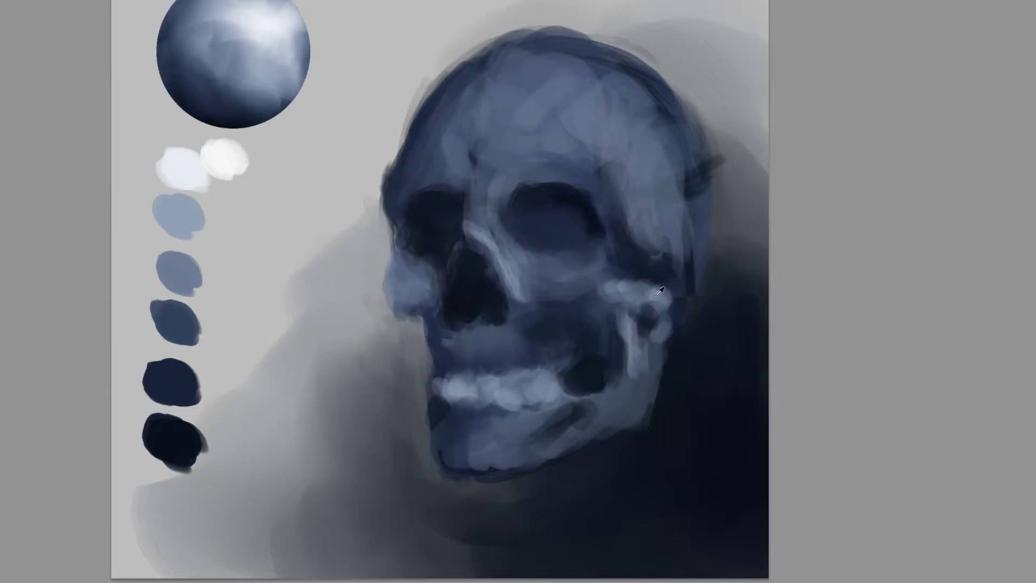
Smooth the temple and crown shading, painting over the sketch lines and the spur at the back of the skull
mouse_move(653, 248)
mouse_down()
mouse_move(629, 178)
mouse_move(629, 218)
mouse_move(599, 169)
mouse_move(642, 201)
mouse_move(664, 150)
mouse_move(694, 209)
mouse_move(681, 231)
mouse_move(683, 119)
mouse_move(730, 217)
mouse_up()
drag(722, 178, 720, 145)
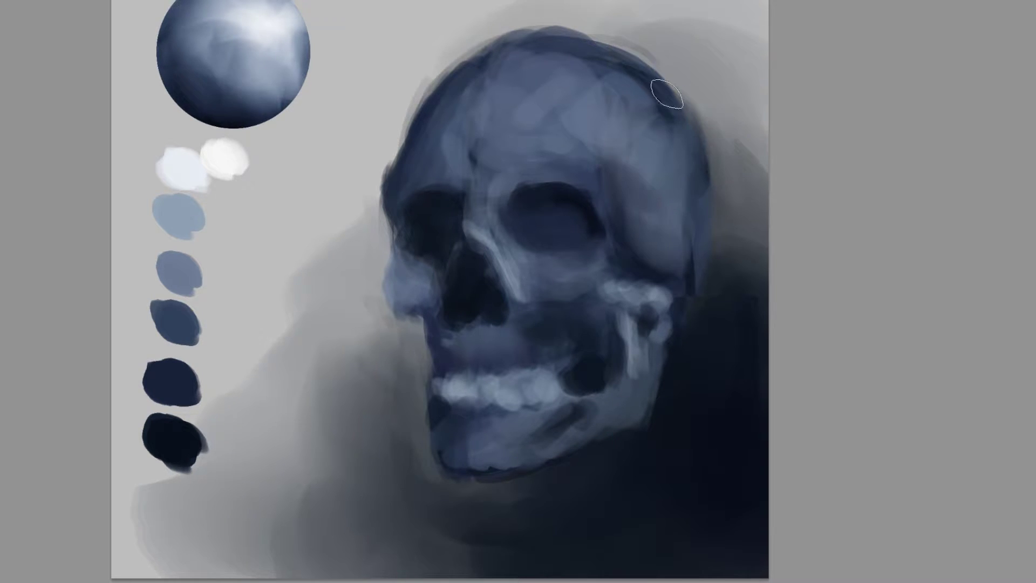
mouse_move(529, 58)
mouse_down()
mouse_move(533, 113)
mouse_move(611, 85)
mouse_move(618, 96)
mouse_move(562, 79)
mouse_move(625, 100)
mouse_up()
alt+click(618, 71)
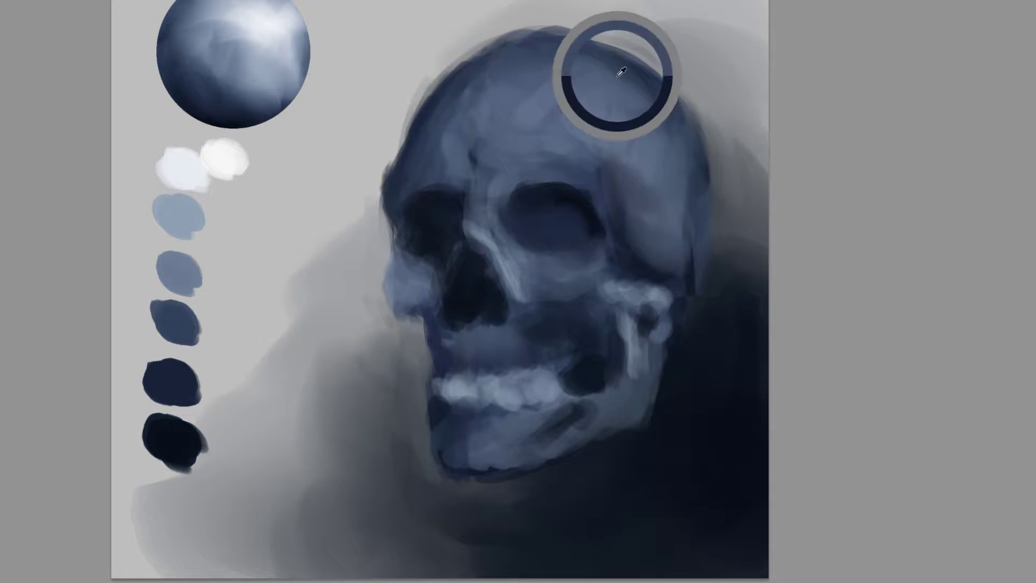
alt+click(173, 322)
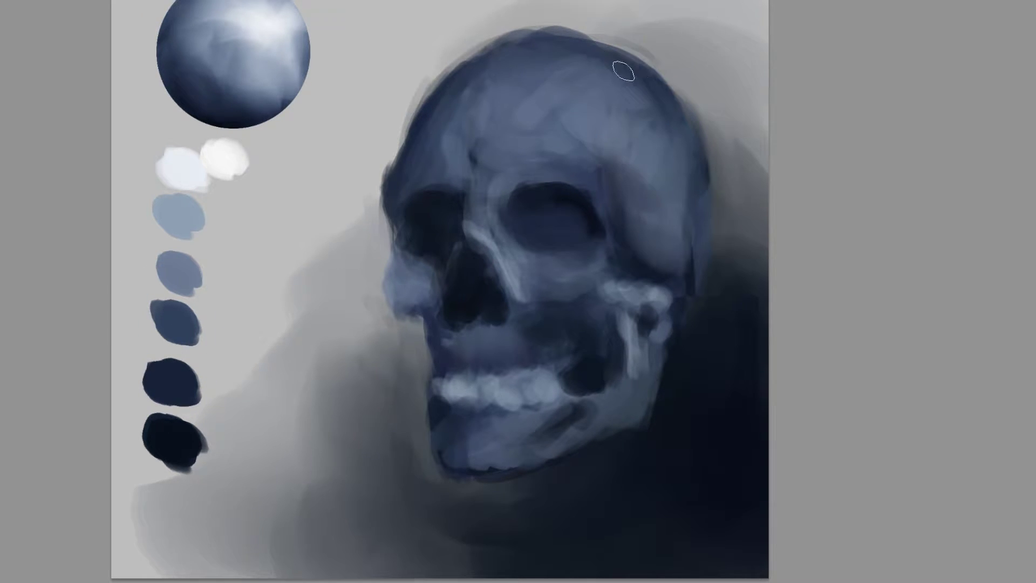
alt+click(613, 91)
mouse_move(571, 58)
mouse_down()
mouse_move(622, 74)
mouse_move(613, 66)
mouse_move(658, 114)
mouse_up()
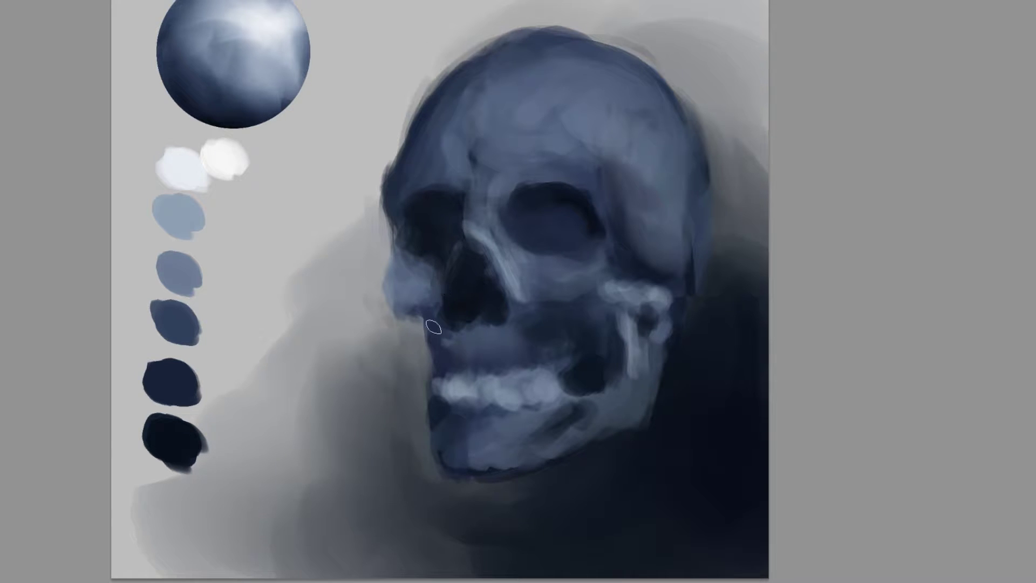
Refine the upper jaw's far edge and outline the nasal cavity's far rim with light slate blue
drag(441, 301, 427, 348)
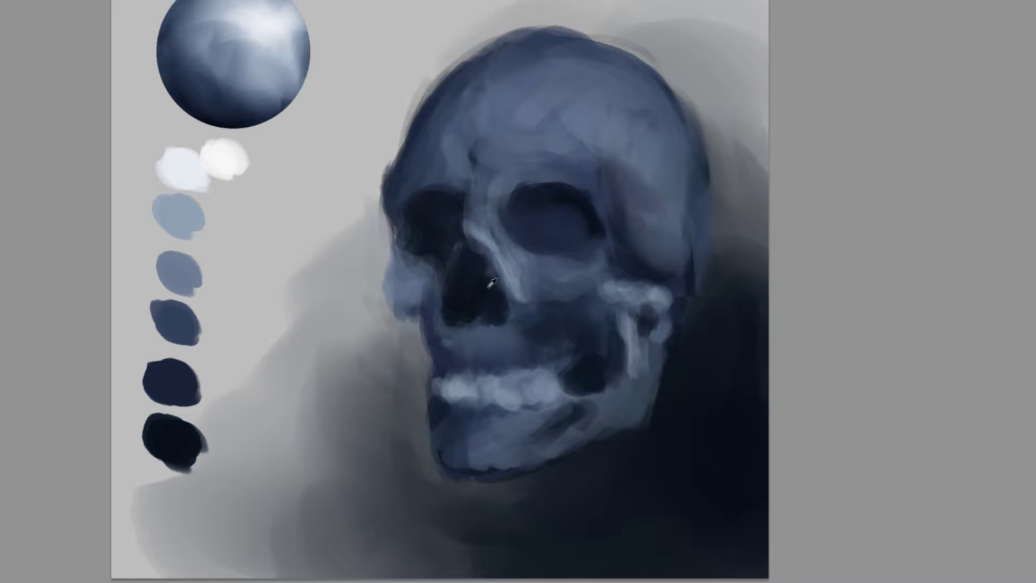
alt+click(183, 271)
mouse_move(457, 247)
mouse_down()
mouse_move(437, 320)
mouse_move(443, 312)
mouse_up()
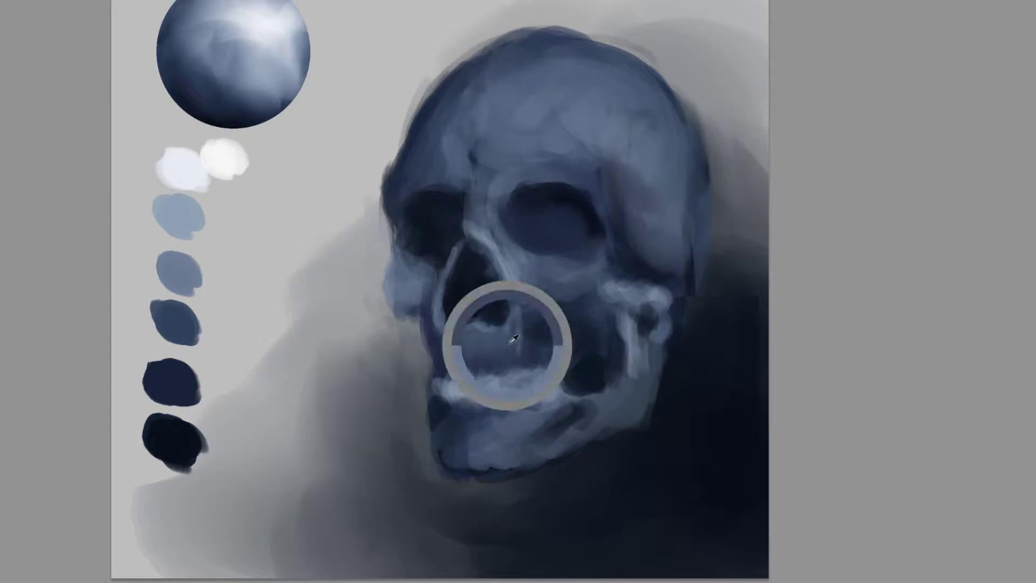
Darken the far side of the upper jaw above the teeth with sampled blues
alt+click(581, 369)
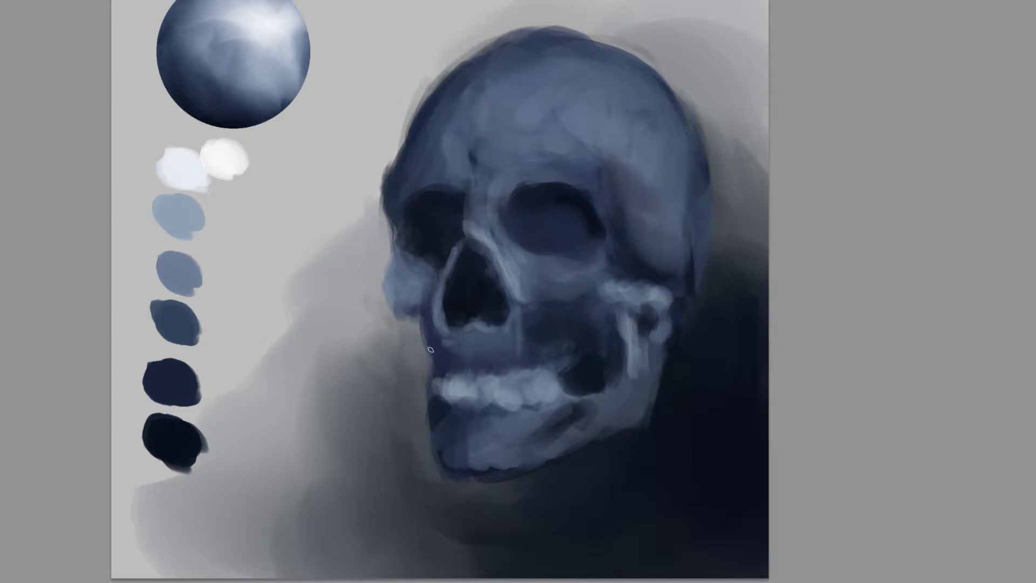
drag(468, 344, 451, 356)
alt+click(481, 358)
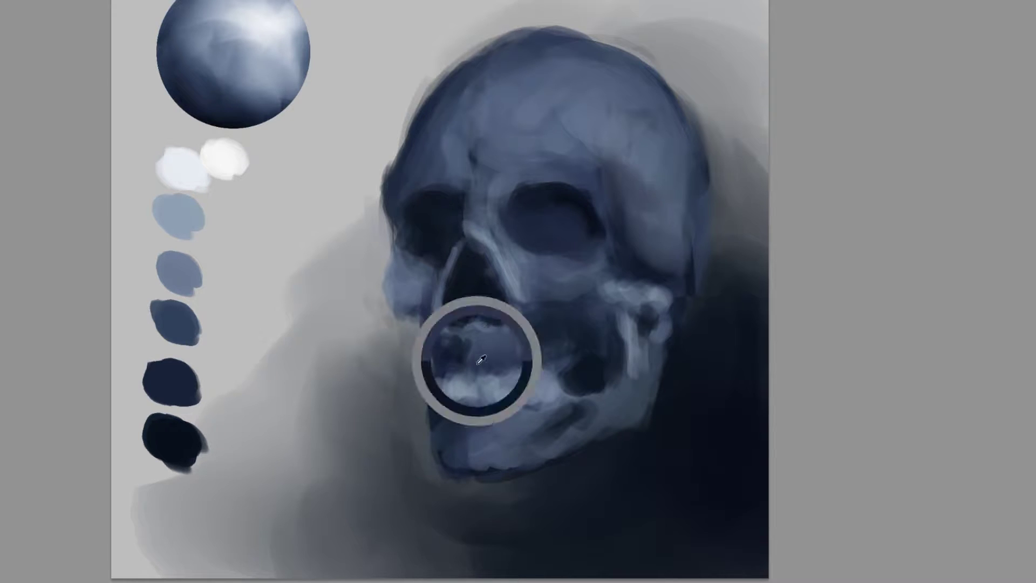
drag(452, 355, 442, 359)
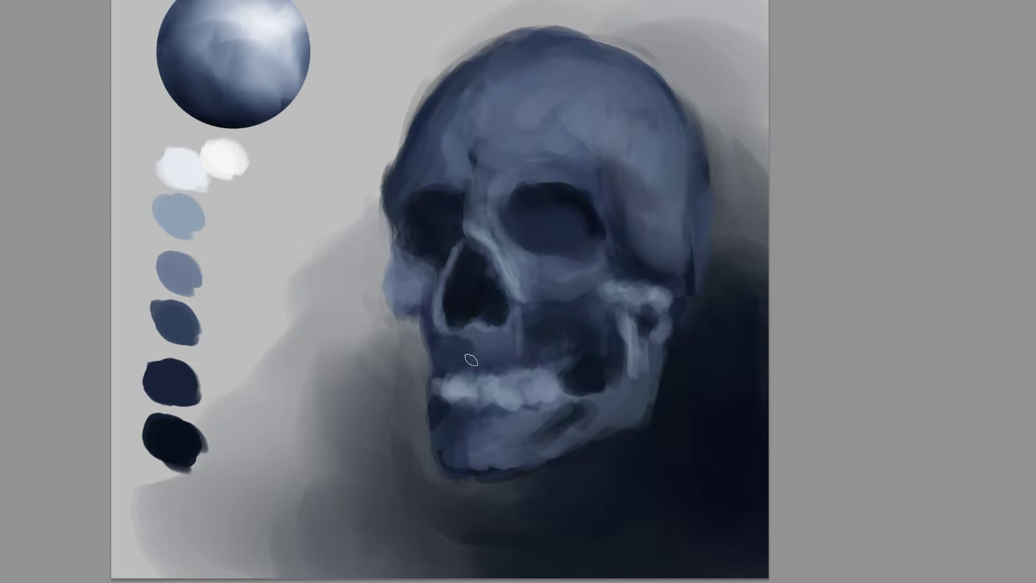
Refine the shadow in the cheek hollow behind the teeth and blend the near cheekbone's lower edge into it with sampled blues
key(z)
mouse_move(532, 321)
mouse_down()
mouse_move(486, 367)
mouse_move(540, 348)
mouse_up()
key(z)
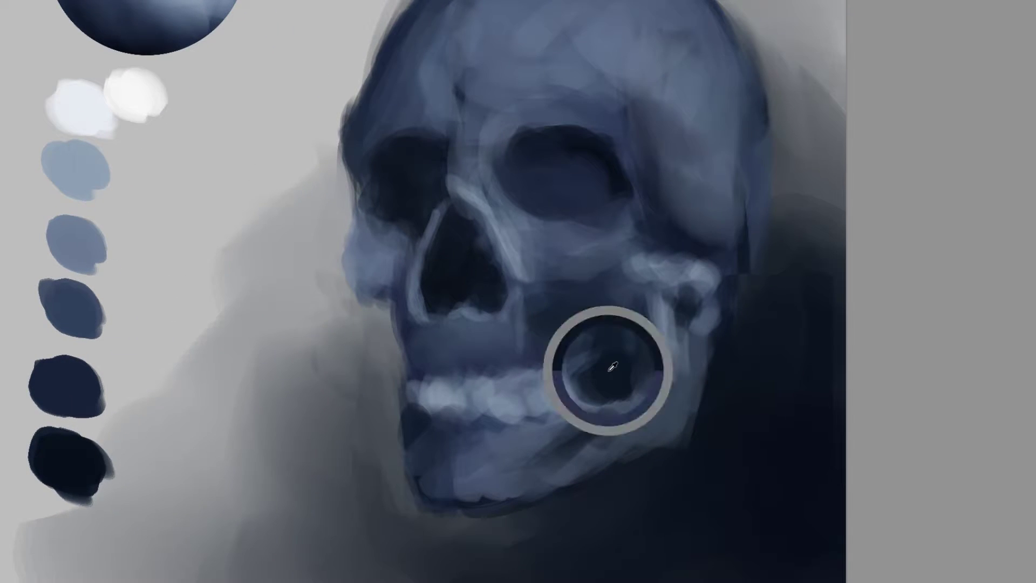
alt+click(742, 484)
drag(605, 382, 625, 414)
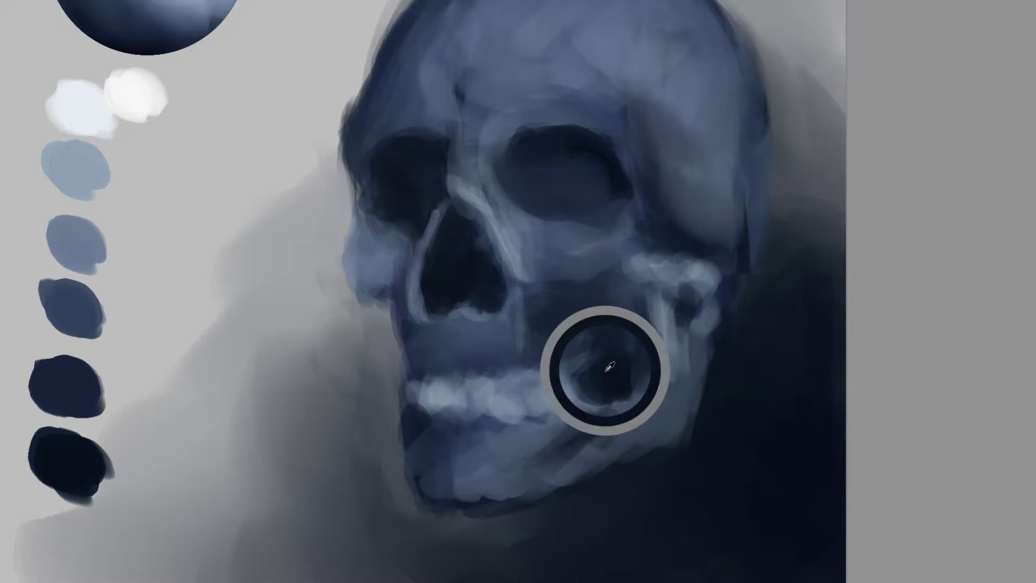
alt+click(585, 259)
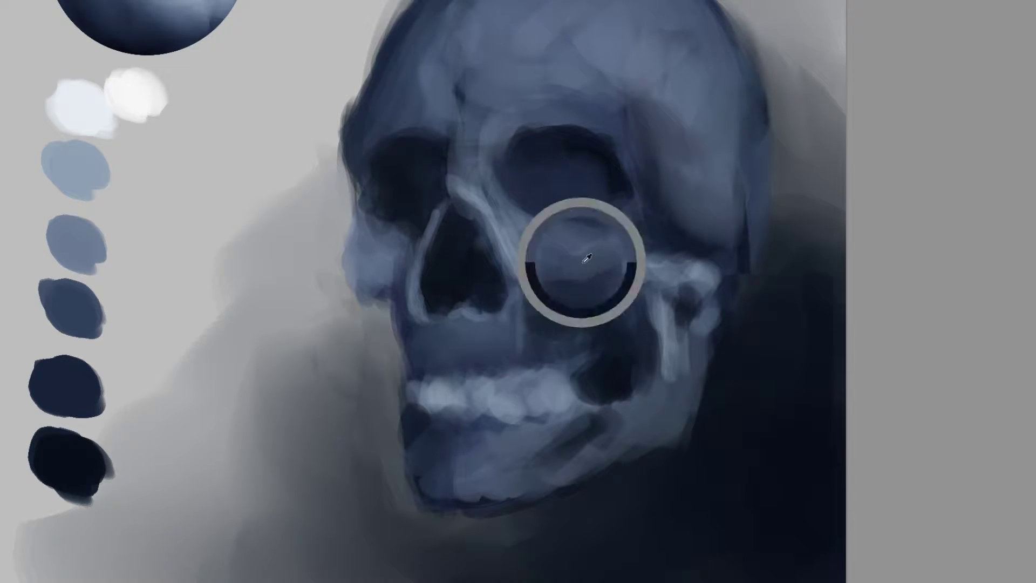
mouse_move(590, 272)
mouse_down()
mouse_move(625, 279)
mouse_move(624, 309)
mouse_up()
alt+click(572, 292)
Paint mid blue on the upper jaw beneath the nasal cavity and along its side next to the cheek hollow
alt+click(539, 257)
alt+click(535, 260)
mouse_move(543, 324)
mouse_down()
mouse_move(506, 353)
mouse_move(479, 328)
mouse_move(465, 332)
mouse_move(495, 329)
mouse_move(473, 339)
mouse_move(497, 326)
mouse_up()
mouse_move(533, 281)
mouse_down()
mouse_move(511, 312)
mouse_move(526, 266)
mouse_up()
Broaden the light blue nasal bone along the cavity's near rim and add a pale blue highlight spot between the brows
alt+click(476, 210)
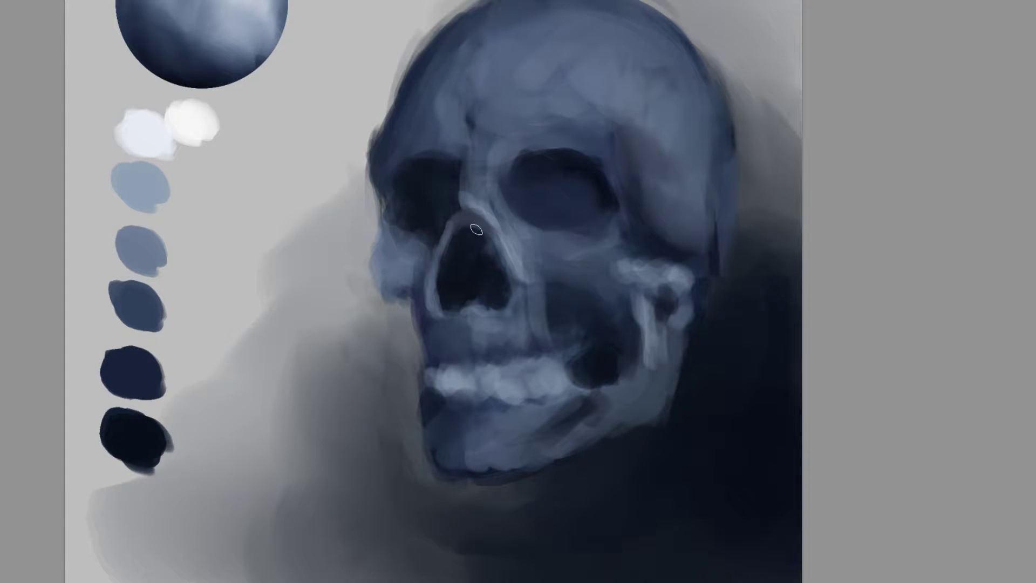
drag(508, 260, 517, 281)
alt+click(492, 216)
mouse_move(485, 215)
mouse_down()
mouse_move(471, 213)
mouse_move(534, 311)
mouse_up()
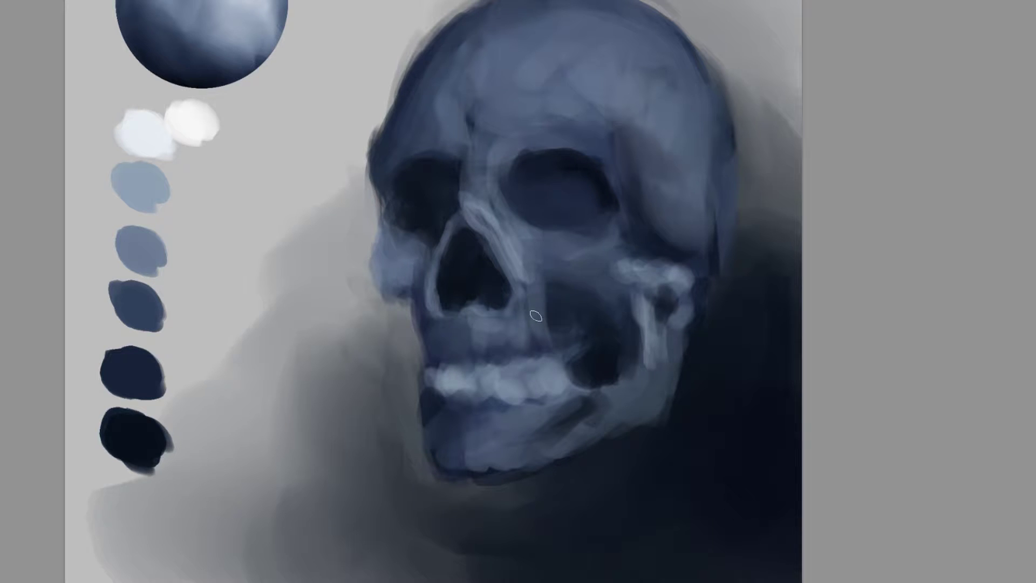
alt+click(520, 240)
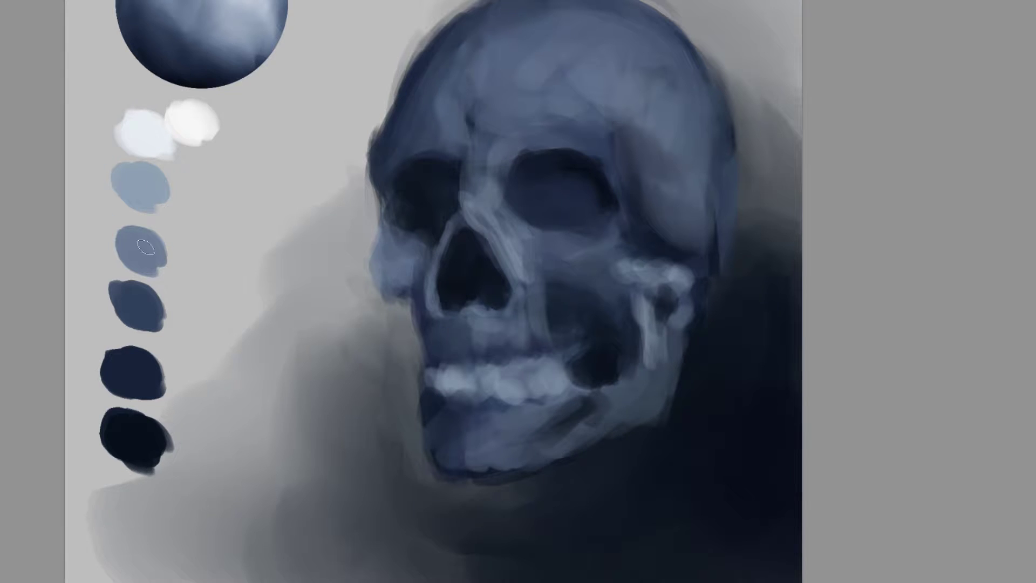
mouse_move(502, 142)
mouse_down()
mouse_move(504, 180)
mouse_move(486, 160)
mouse_move(502, 183)
mouse_move(458, 175)
mouse_move(452, 184)
mouse_move(465, 171)
mouse_move(449, 158)
mouse_move(410, 179)
mouse_up()
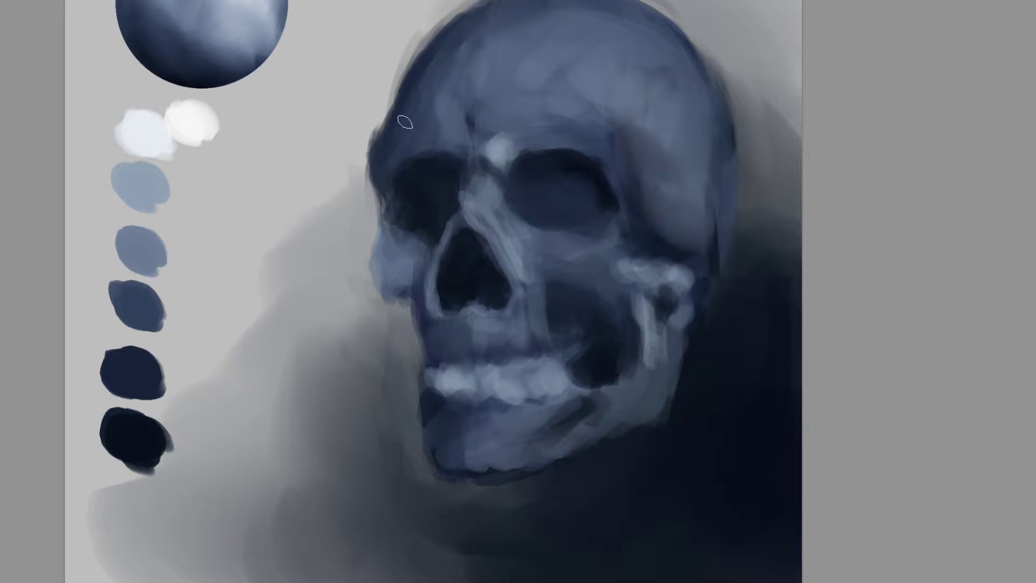
Clean up the skull's far forehead contour and smooth the forehead and crown shading with sampled blues
alt+click(402, 106)
mouse_move(427, 133)
mouse_down()
mouse_move(433, 190)
mouse_move(412, 155)
mouse_move(510, 115)
mouse_up()
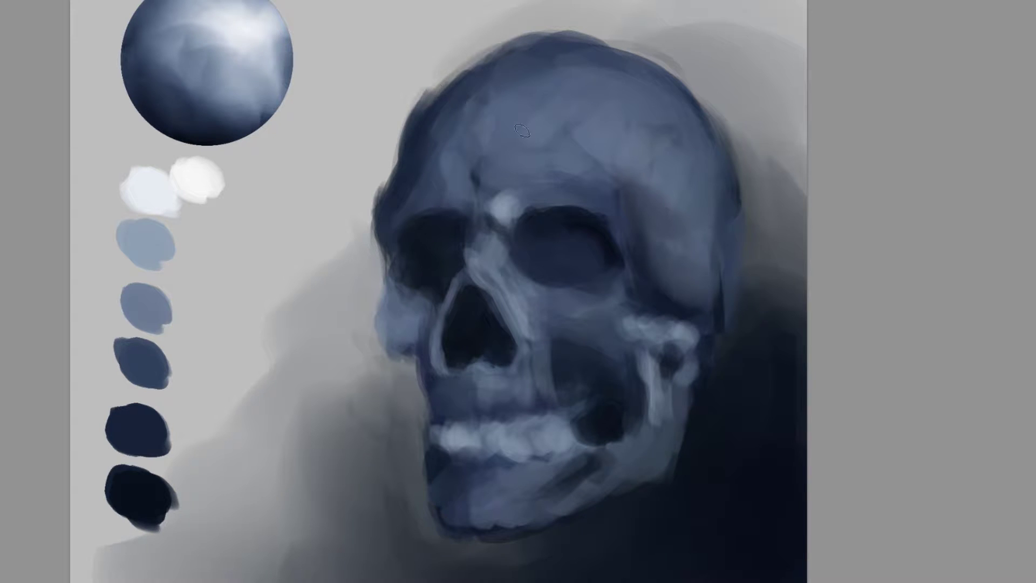
mouse_move(431, 118)
mouse_down()
mouse_move(548, 39)
mouse_move(507, 51)
mouse_move(429, 104)
mouse_move(471, 66)
mouse_move(420, 118)
mouse_move(411, 164)
mouse_move(363, 232)
mouse_up()
alt+click(438, 165)
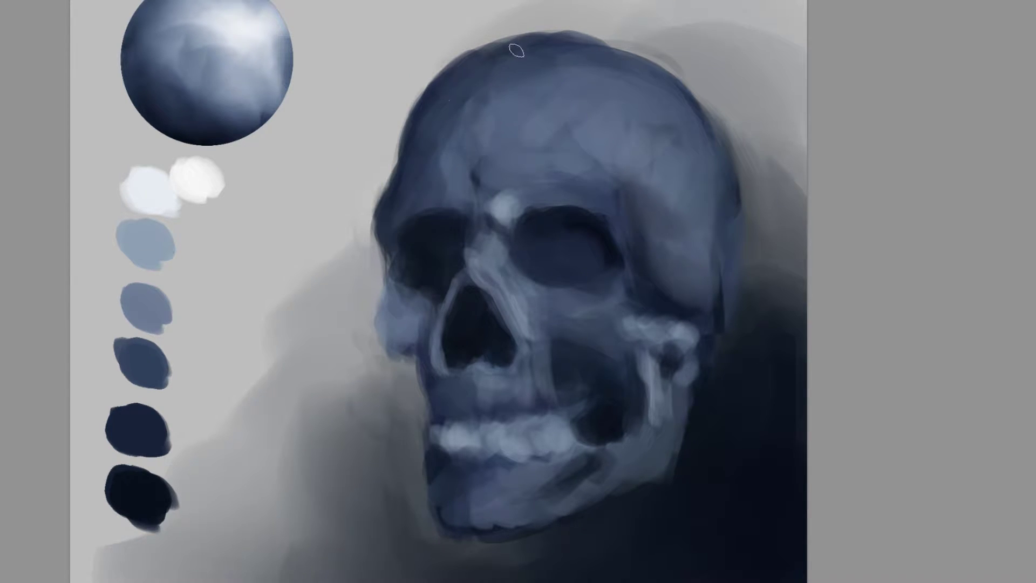
alt+click(479, 115)
mouse_move(491, 104)
mouse_down()
mouse_move(477, 99)
mouse_move(576, 73)
mouse_up()
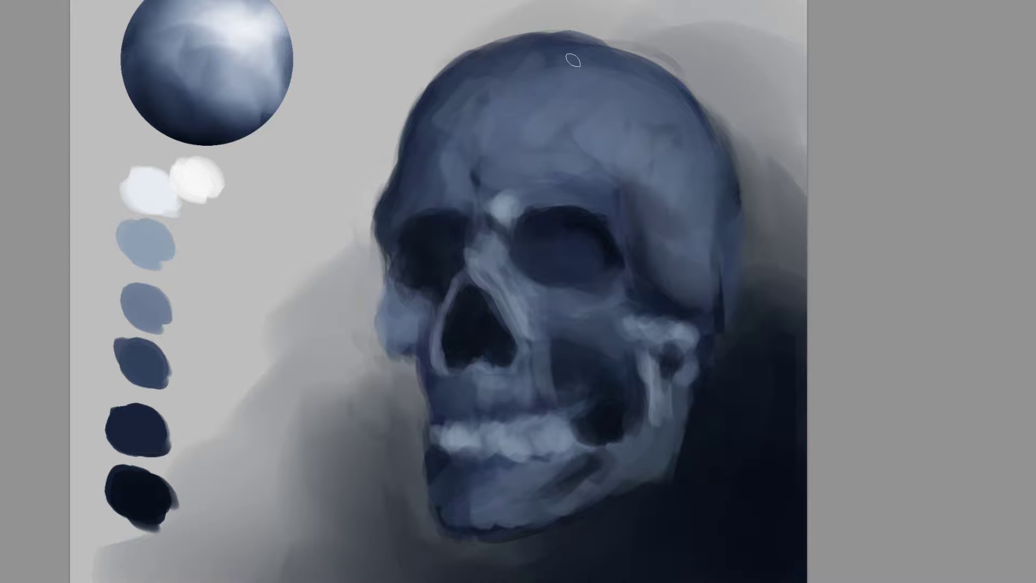
mouse_move(490, 138)
mouse_down()
mouse_move(469, 106)
mouse_move(542, 67)
mouse_move(480, 95)
mouse_move(446, 144)
mouse_up()
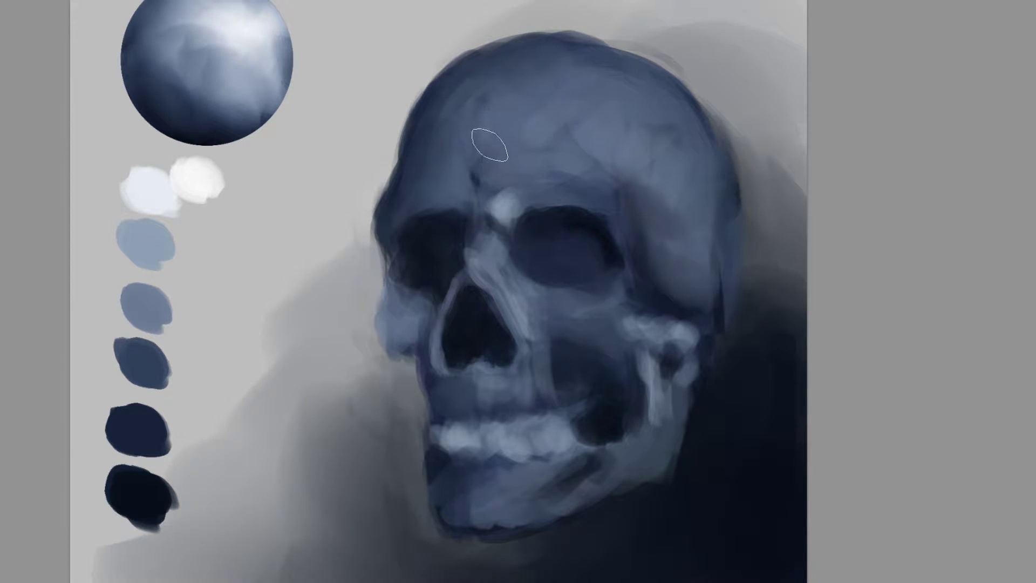
Refine the dark crease above the brow highlight with a smaller brush and blend it into the forehead with a larger one
key(bracketleft)
key(bracketleft)
key(bracketleft)
key(bracketleft)
key(bracketleft)
alt+click(474, 172)
mouse_move(489, 161)
mouse_down()
mouse_move(498, 141)
mouse_move(480, 171)
mouse_move(490, 195)
mouse_move(481, 183)
mouse_move(505, 157)
mouse_move(496, 175)
mouse_move(473, 155)
mouse_move(510, 130)
mouse_move(475, 147)
mouse_move(476, 158)
mouse_move(502, 151)
mouse_move(468, 167)
mouse_move(527, 149)
mouse_up()
key(bracketright)
key(bracketright)
key(bracketright)
key(bracketright)
key(bracketright)
alt+click(531, 158)
Reshape the nasal cavity's far rim and lower edge with sampled slate blue and dark tones
alt+click(548, 276)
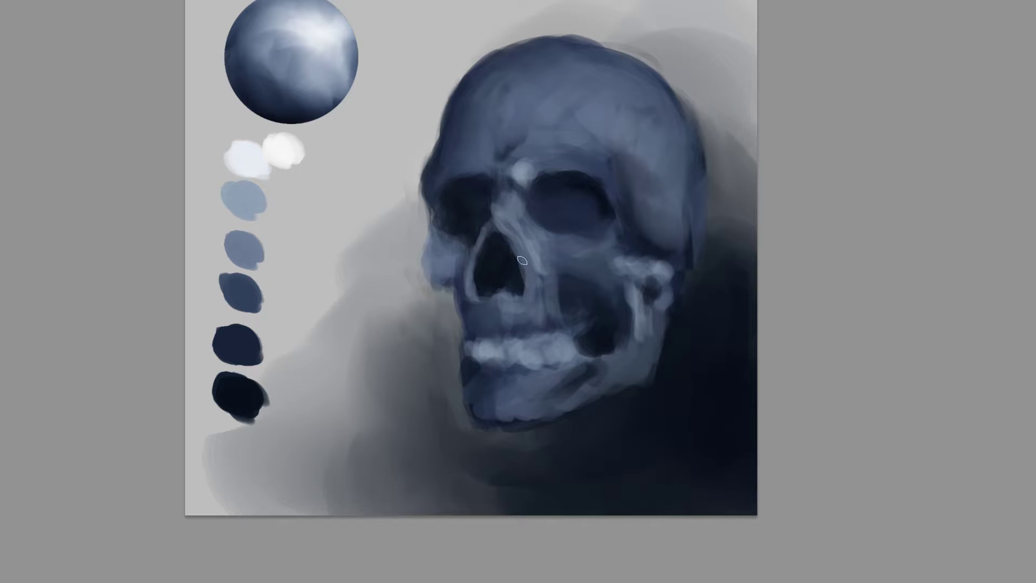
alt+click(466, 271)
drag(489, 234, 472, 277)
alt+click(501, 296)
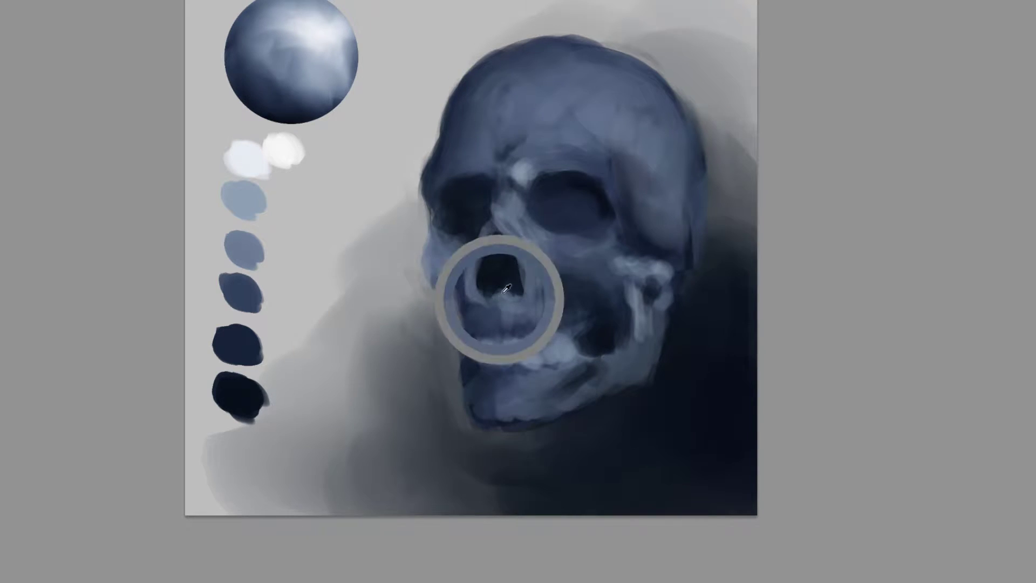
alt+click(524, 296)
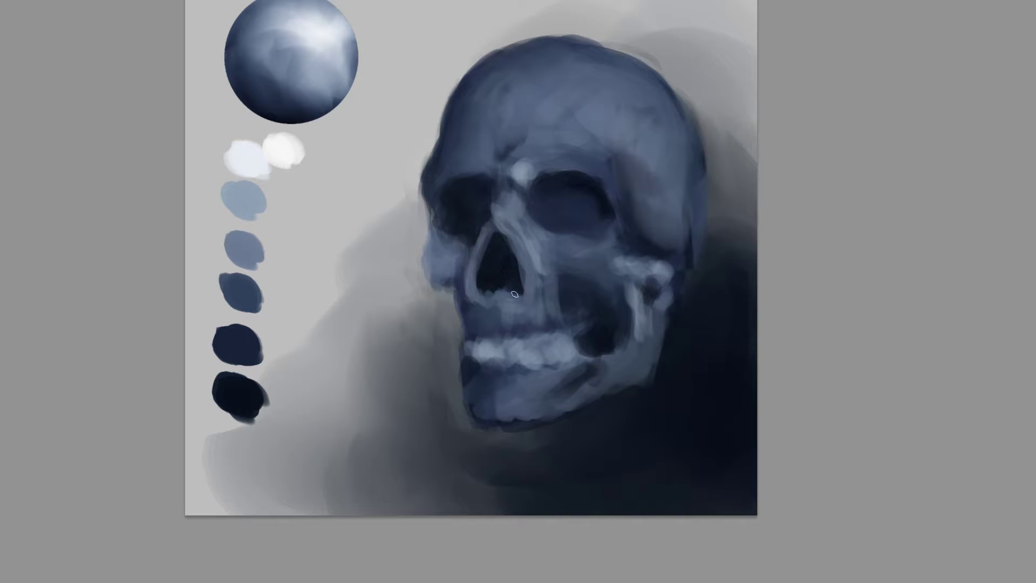
alt+click(532, 303)
Paint a dark blue slanting edge on the upper jaw beneath the far cheekbone
alt+click(464, 268)
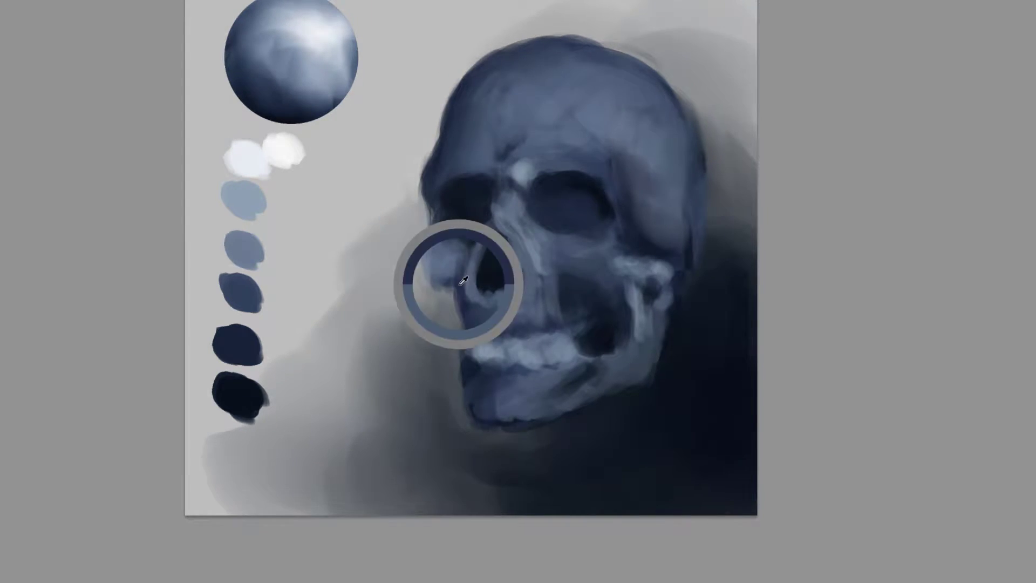
mouse_move(463, 287)
mouse_down()
mouse_move(467, 307)
mouse_move(458, 308)
mouse_up()
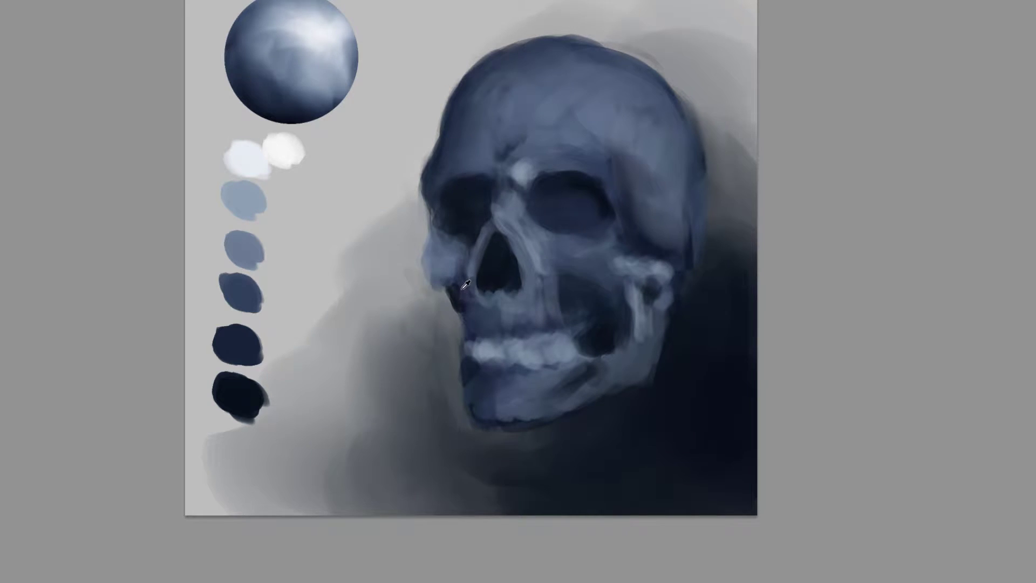
alt+click(238, 392)
alt+click(241, 344)
Extend the row of teeth toward the far side and raise its upper edge with sampled light blue
alt+click(488, 350)
drag(470, 351, 492, 363)
drag(489, 344, 476, 337)
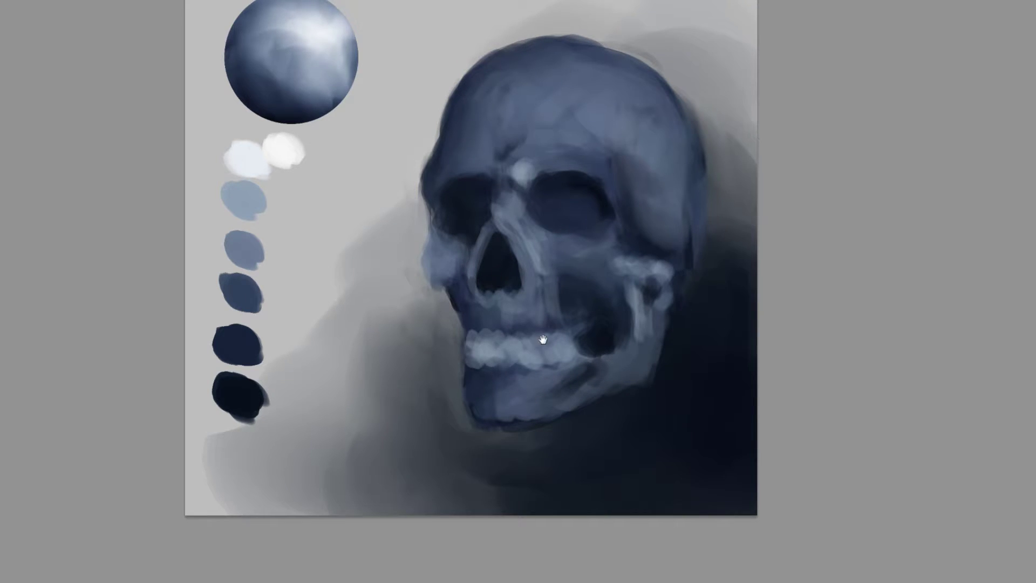
drag(541, 338, 513, 335)
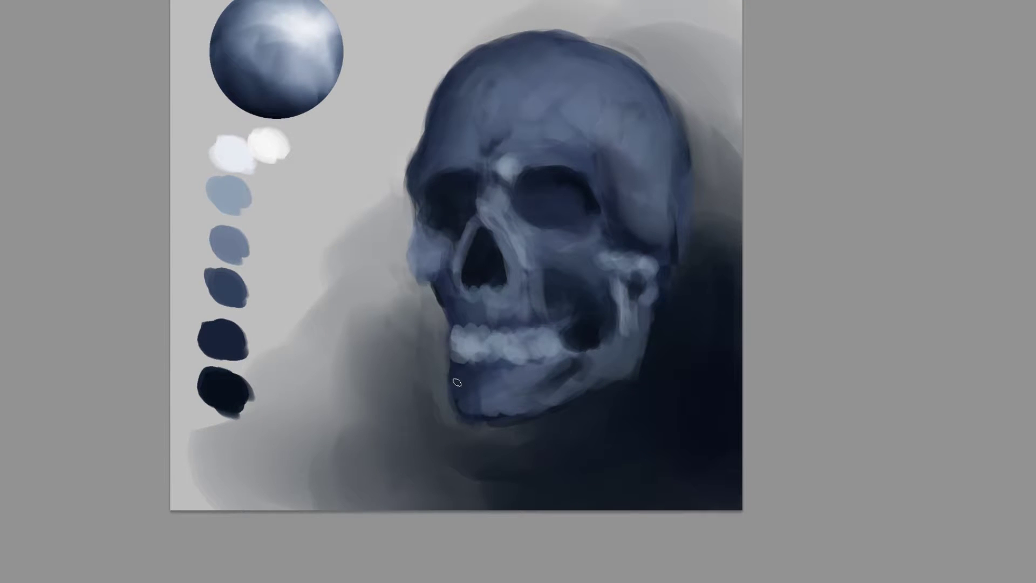
Select the lower face from the cheekbones to below the chin and skew it slightly with Free Transform
mouse_move(411, 303)
mouse_down()
mouse_move(407, 346)
mouse_move(451, 457)
mouse_move(667, 430)
mouse_move(682, 306)
mouse_move(675, 275)
mouse_move(649, 249)
mouse_move(611, 243)
mouse_move(538, 266)
mouse_move(506, 308)
mouse_up()
drag(437, 281, 438, 282)
key(ctrl+t)
drag(406, 471, 406, 474)
drag(546, 248, 548, 247)
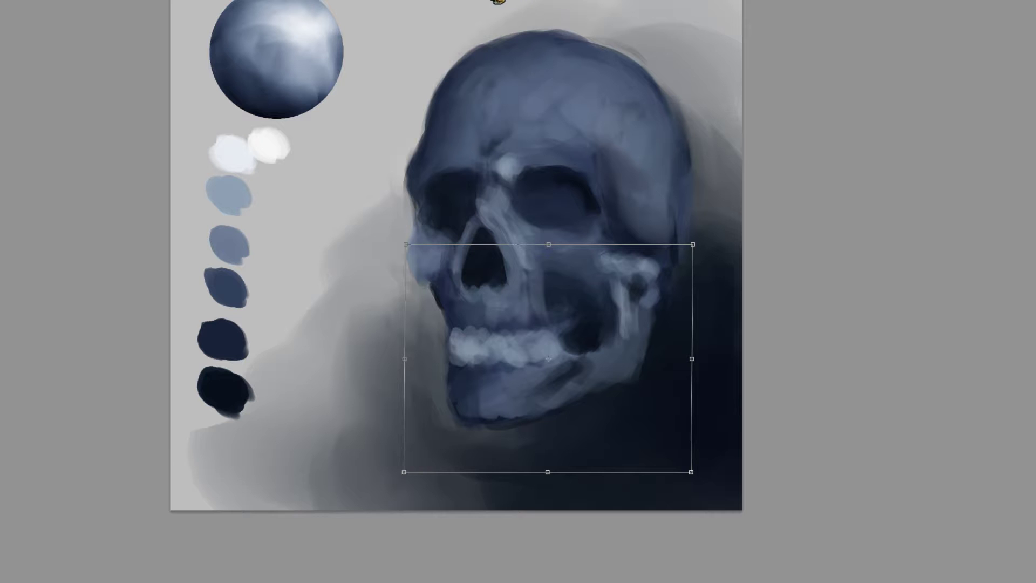
key(Return)
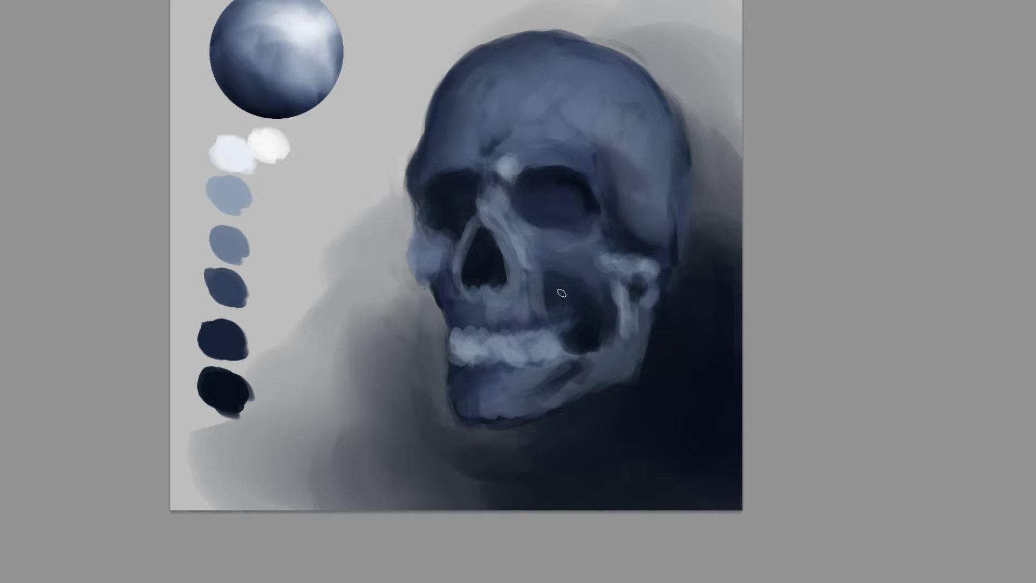
Extend the teeth toward the cheek hollow and darken the upper jaw's far edge below the cheekbone
alt+click(555, 339)
alt+click(441, 318)
drag(441, 322, 440, 295)
alt+click(429, 298)
alt+click(450, 302)
alt+click(462, 307)
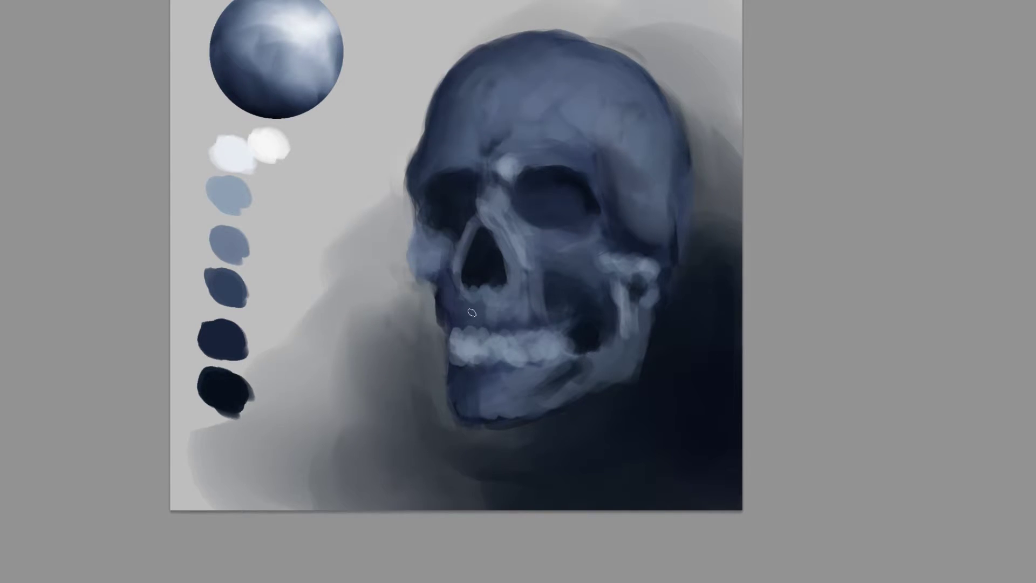
Highlight the nasal cavity's far rim with near-white from the palette and blend lighter blue over the near cheekbone and upper cheek hollow
alt+click(238, 157)
mouse_move(462, 247)
mouse_down()
mouse_move(457, 288)
mouse_move(462, 245)
mouse_move(458, 271)
mouse_move(453, 252)
mouse_move(451, 265)
mouse_move(455, 293)
mouse_up()
alt+click(551, 295)
mouse_move(544, 288)
mouse_down()
mouse_move(542, 302)
mouse_move(551, 289)
mouse_up()
alt+click(546, 263)
alt+click(638, 257)
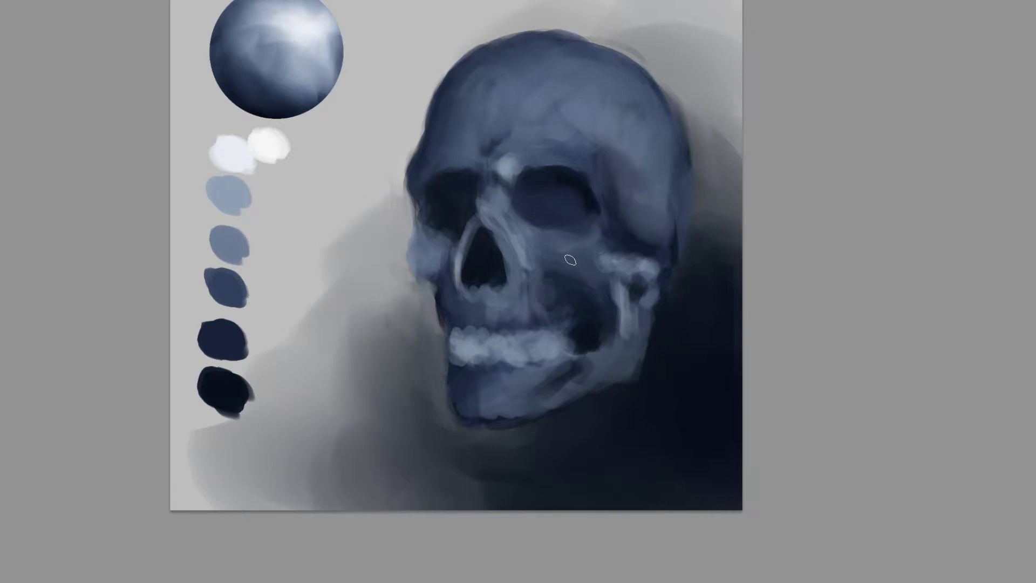
mouse_move(544, 247)
mouse_down()
mouse_move(605, 242)
mouse_move(550, 261)
mouse_up()
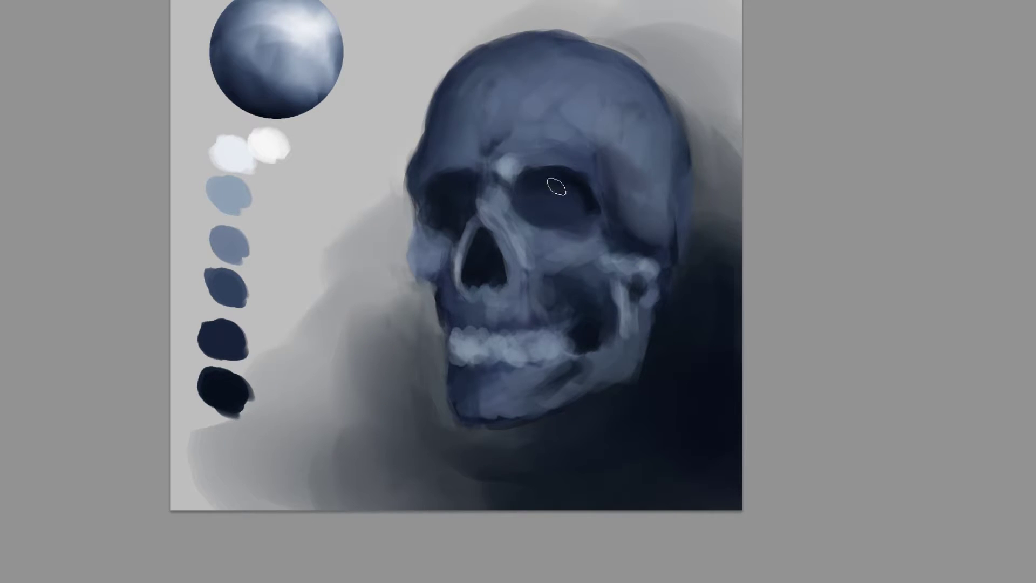
Brighten the near temple and forehead with light blue from the palette, using a larger brush
drag(574, 144, 595, 148)
key(])
key(])
key(])
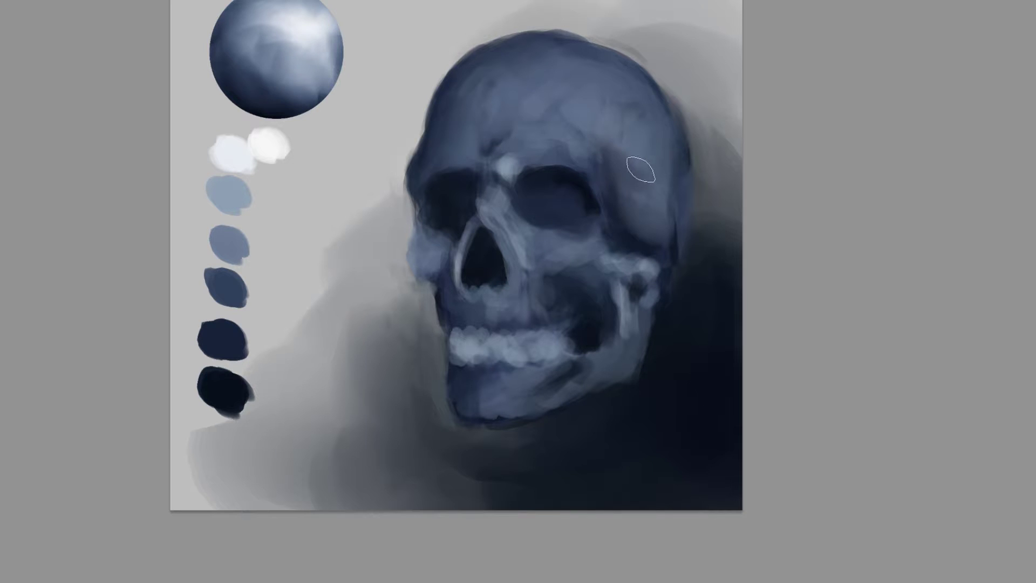
alt+click(234, 205)
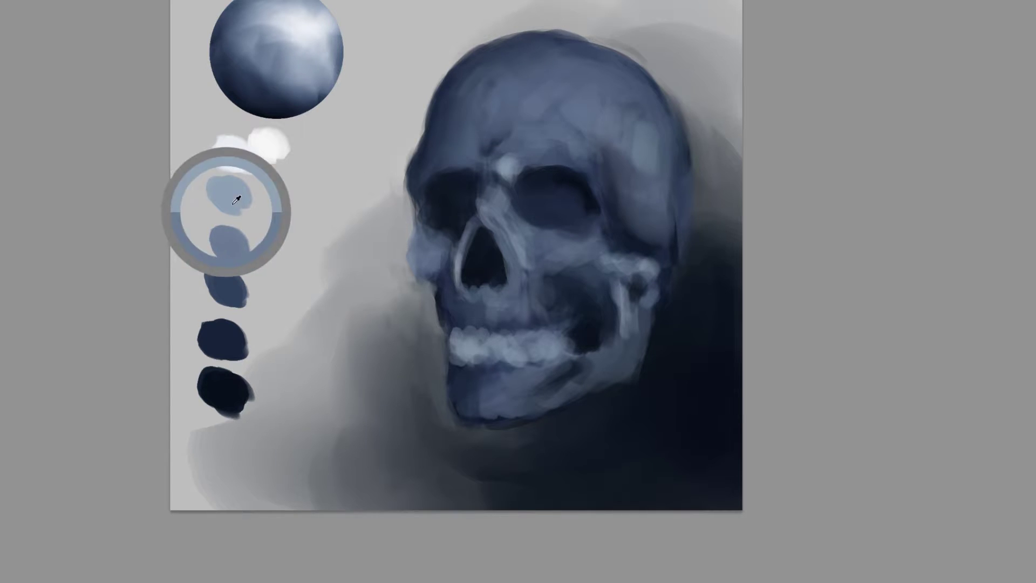
mouse_move(660, 135)
mouse_down()
mouse_move(654, 159)
mouse_move(647, 134)
mouse_move(612, 116)
mouse_move(631, 98)
mouse_move(663, 143)
mouse_up()
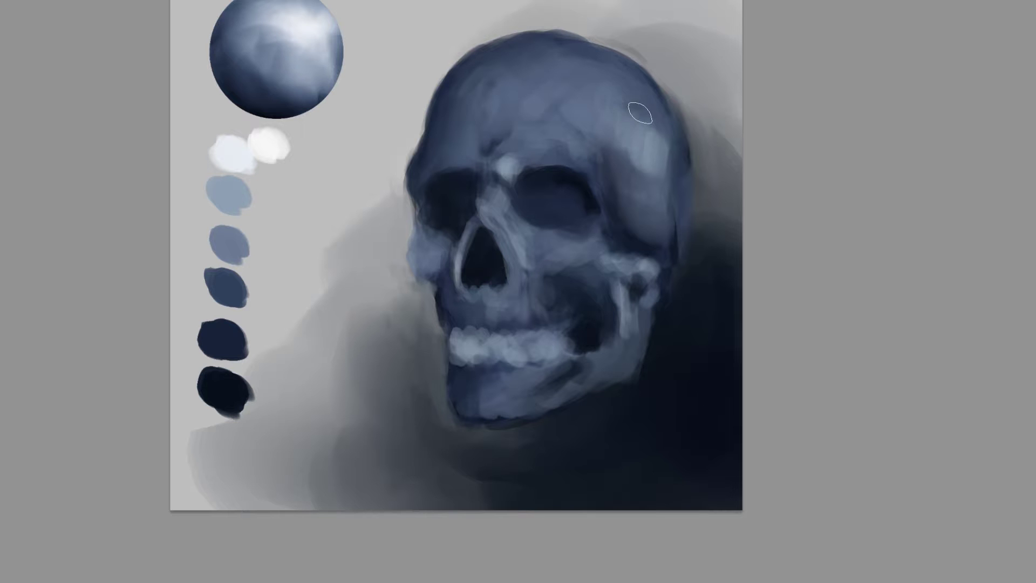
mouse_move(609, 111)
mouse_down()
mouse_move(619, 165)
mouse_move(596, 101)
mouse_move(566, 115)
mouse_move(569, 85)
mouse_move(538, 103)
mouse_move(576, 134)
mouse_move(566, 114)
mouse_move(537, 101)
mouse_move(553, 111)
mouse_move(580, 90)
mouse_move(604, 94)
mouse_move(538, 115)
mouse_move(542, 81)
mouse_move(612, 98)
mouse_move(610, 48)
mouse_move(571, 85)
mouse_move(539, 92)
mouse_move(560, 71)
mouse_move(543, 69)
mouse_move(526, 88)
mouse_move(595, 119)
mouse_move(543, 98)
mouse_move(636, 161)
mouse_move(628, 173)
mouse_move(642, 155)
mouse_move(656, 184)
mouse_move(629, 114)
mouse_move(573, 126)
mouse_up()
Highlight the far brow ridge with light blue and blend it into the forehead shading
alt+click(499, 159)
mouse_move(474, 144)
mouse_down()
mouse_move(448, 144)
mouse_move(473, 153)
mouse_move(462, 144)
mouse_move(427, 167)
mouse_move(440, 150)
mouse_move(470, 140)
mouse_move(475, 149)
mouse_move(434, 166)
mouse_move(428, 160)
mouse_move(463, 131)
mouse_move(447, 125)
mouse_move(416, 165)
mouse_up()
alt+click(444, 129)
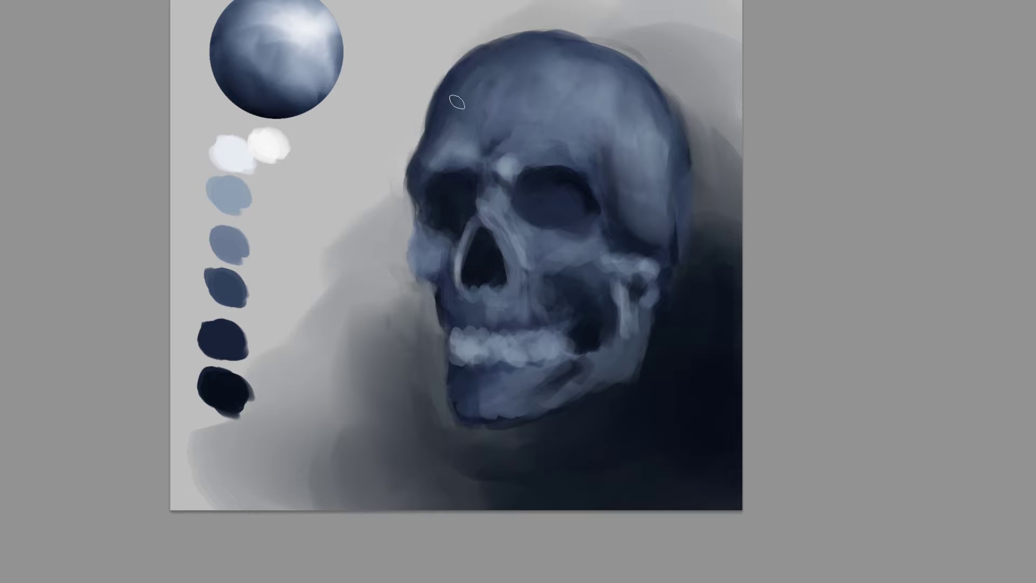
alt+click(492, 146)
alt+click(523, 133)
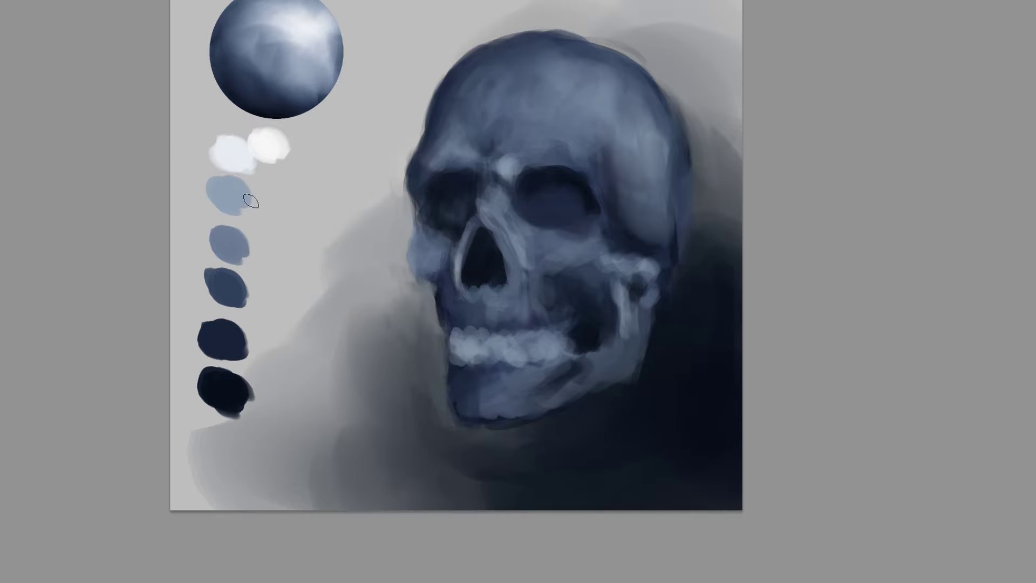
Paint softer lighter blue inside the near eye socket and touch up the cheekbone and cheek hollow
mouse_move(562, 203)
mouse_down()
mouse_move(536, 219)
mouse_move(532, 208)
mouse_move(566, 211)
mouse_move(536, 219)
mouse_move(524, 205)
mouse_move(566, 206)
mouse_move(563, 219)
mouse_move(529, 209)
mouse_move(553, 215)
mouse_move(572, 202)
mouse_move(557, 190)
mouse_move(571, 181)
mouse_move(562, 194)
mouse_move(578, 200)
mouse_move(550, 196)
mouse_up()
alt+click(563, 197)
alt+click(567, 178)
drag(596, 257, 568, 295)
Flip the view horizontally and round out the chin's front contour with sampled blue
key(ctrl+shift+h)
drag(456, 278, 477, 289)
alt+click(560, 293)
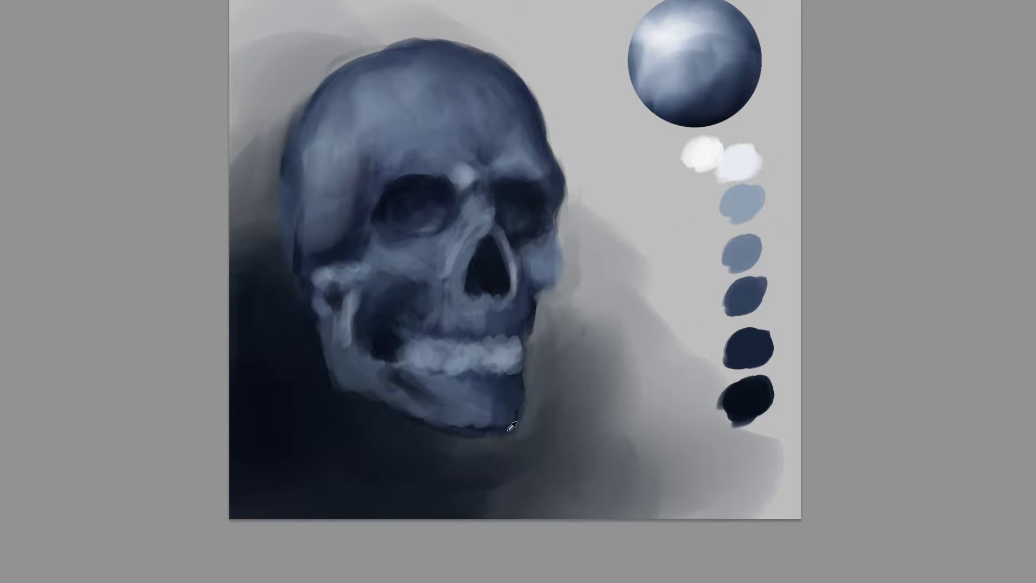
mouse_move(520, 402)
mouse_down()
mouse_move(529, 398)
mouse_move(523, 422)
mouse_up()
alt+click(517, 394)
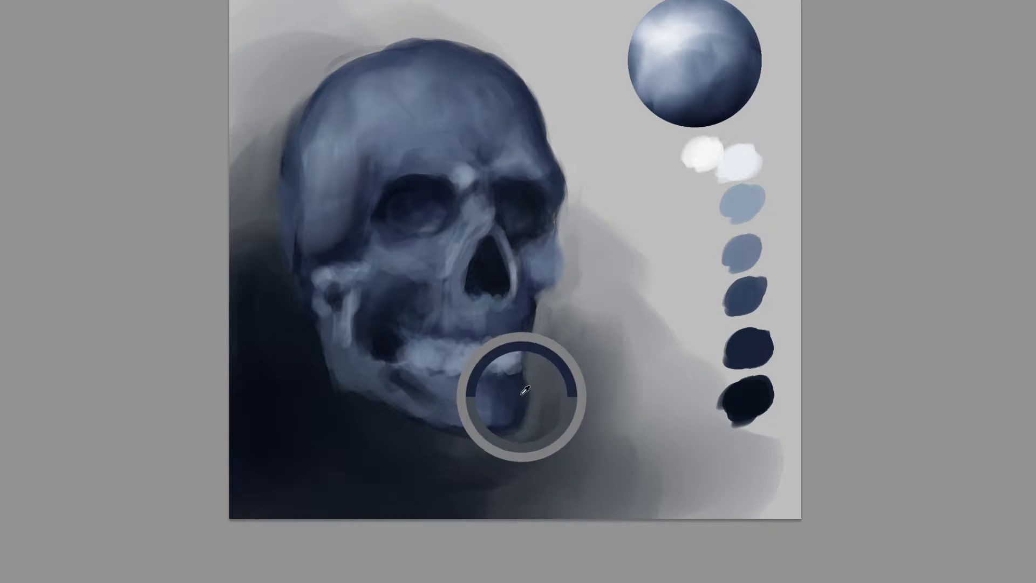
Soften the dark crease along the near jaw and its rear corner, and flip the view back
mouse_move(429, 388)
mouse_down()
mouse_move(438, 385)
mouse_move(402, 390)
mouse_up()
alt+click(404, 404)
alt+click(316, 395)
mouse_move(335, 380)
mouse_down()
mouse_move(324, 343)
mouse_move(354, 389)
mouse_up()
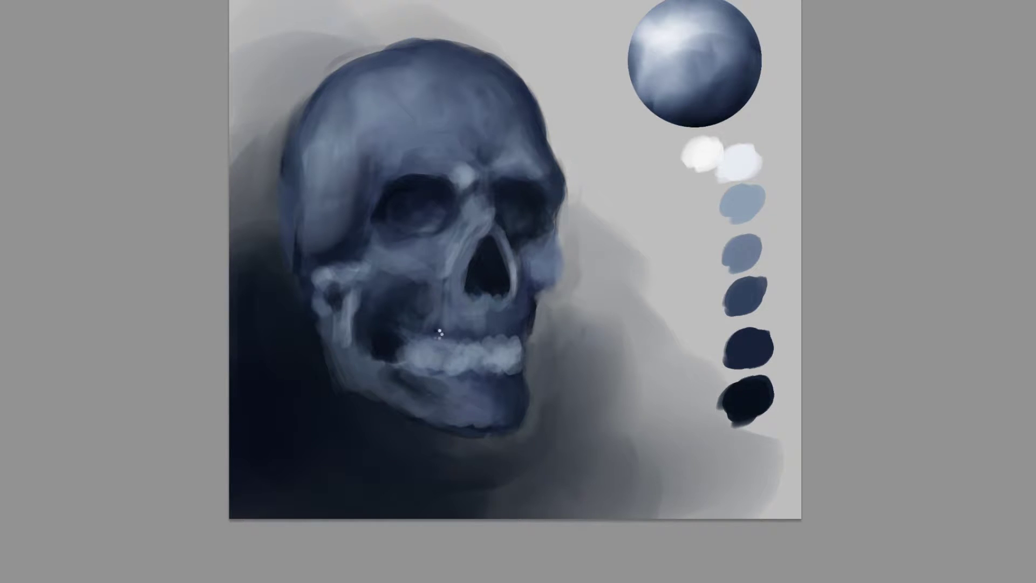
key(m)
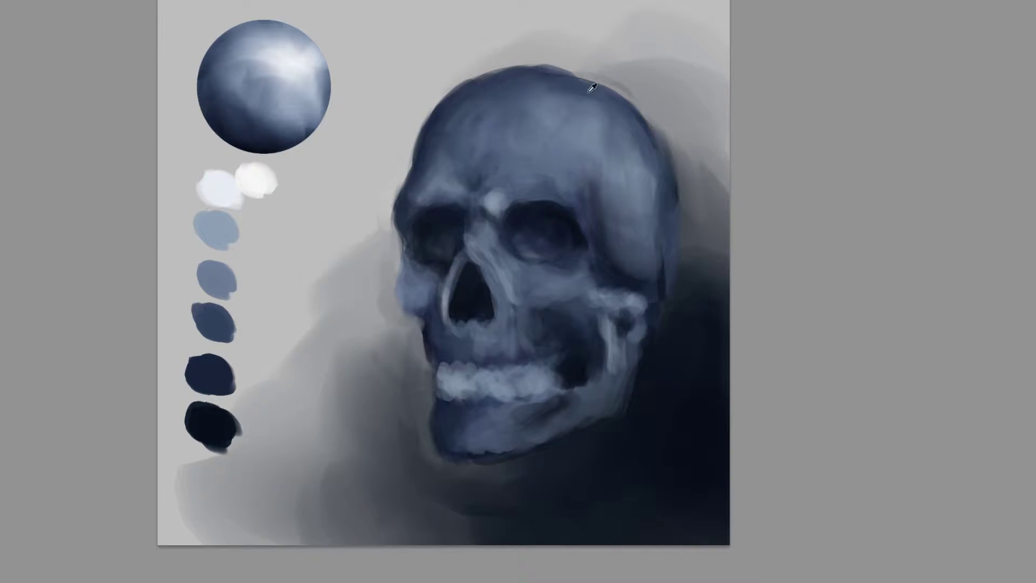
Refine the rear contour of the cranium and blend the dark temple hollow above the cheekbone joint with sampled blues
mouse_move(590, 85)
mouse_down()
mouse_move(625, 99)
mouse_move(576, 83)
mouse_move(622, 97)
mouse_move(656, 134)
mouse_move(639, 138)
mouse_move(664, 188)
mouse_move(657, 288)
mouse_move(658, 215)
mouse_move(655, 280)
mouse_move(664, 236)
mouse_up()
alt+click(637, 152)
alt+click(638, 237)
alt+click(627, 296)
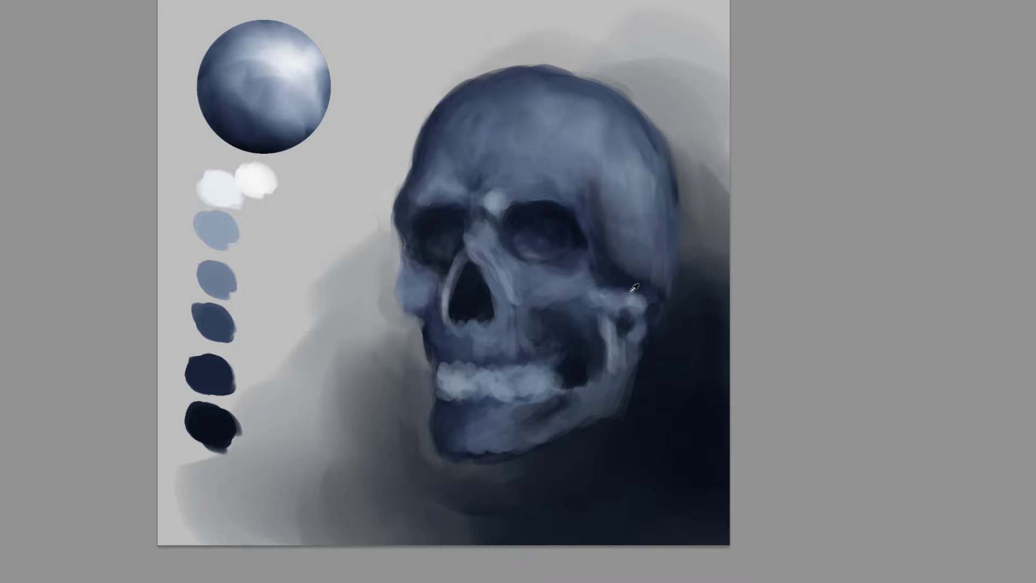
mouse_move(656, 288)
mouse_down()
mouse_move(649, 317)
mouse_move(622, 292)
mouse_move(658, 277)
mouse_move(624, 255)
mouse_move(636, 240)
mouse_up()
alt+click(630, 287)
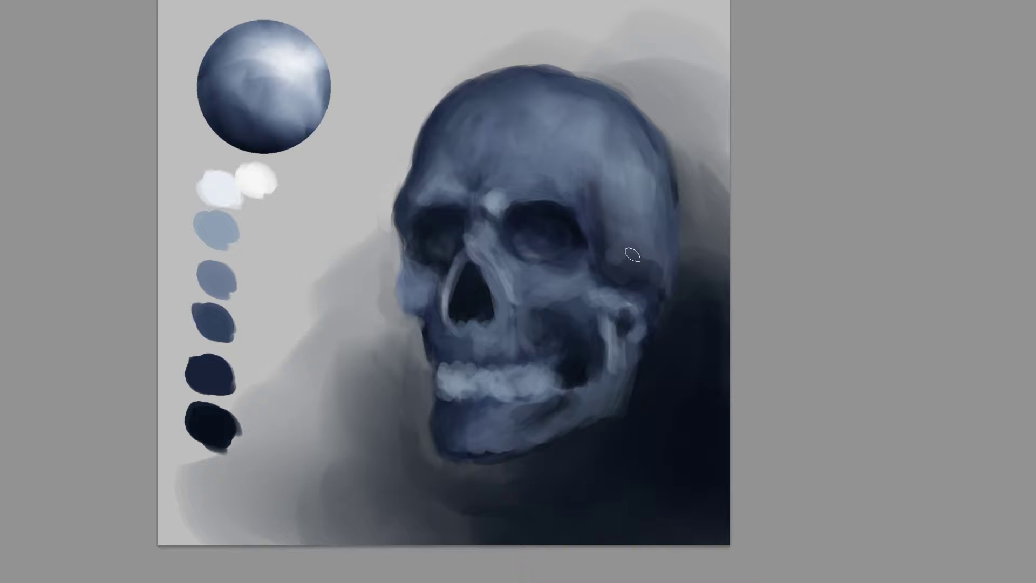
Narrow the near eye socket by painting sampled mid blue over its outer and lower rim
alt+click(587, 218)
drag(583, 246, 547, 266)
alt+click(572, 268)
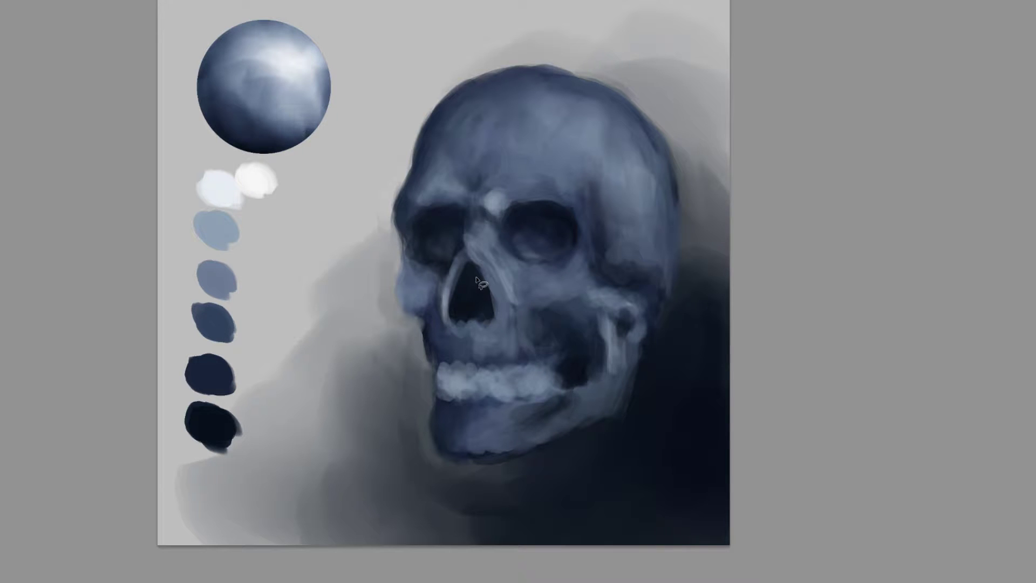
Copy the nose opening to its own layer and skew it slightly toward the near side of the face
mouse_move(435, 325)
mouse_down()
mouse_move(508, 330)
mouse_move(470, 252)
mouse_up()
key(ctrl+j)
key(ctrl+t)
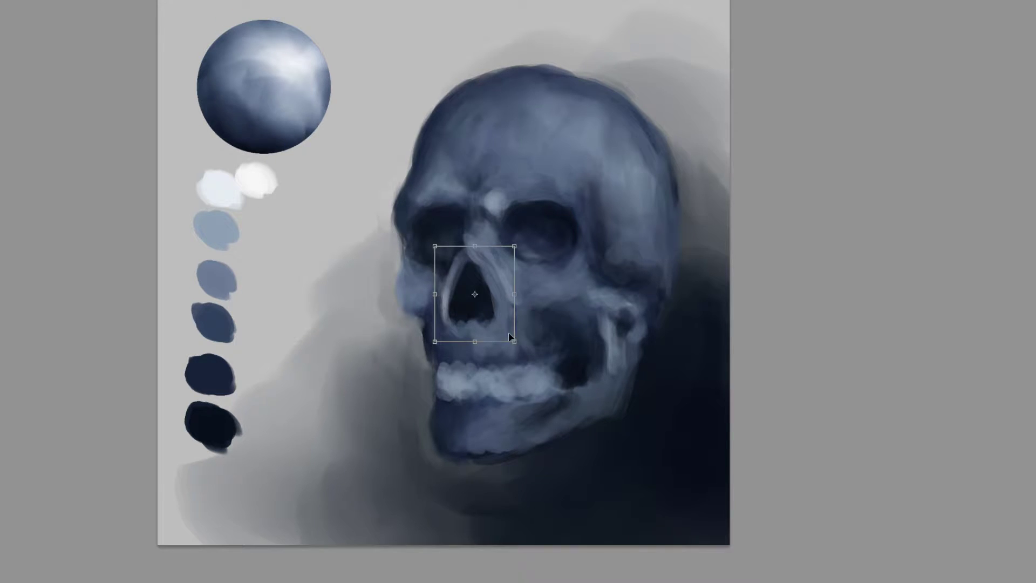
drag(526, 345, 533, 346)
drag(437, 343, 444, 339)
drag(473, 245, 474, 244)
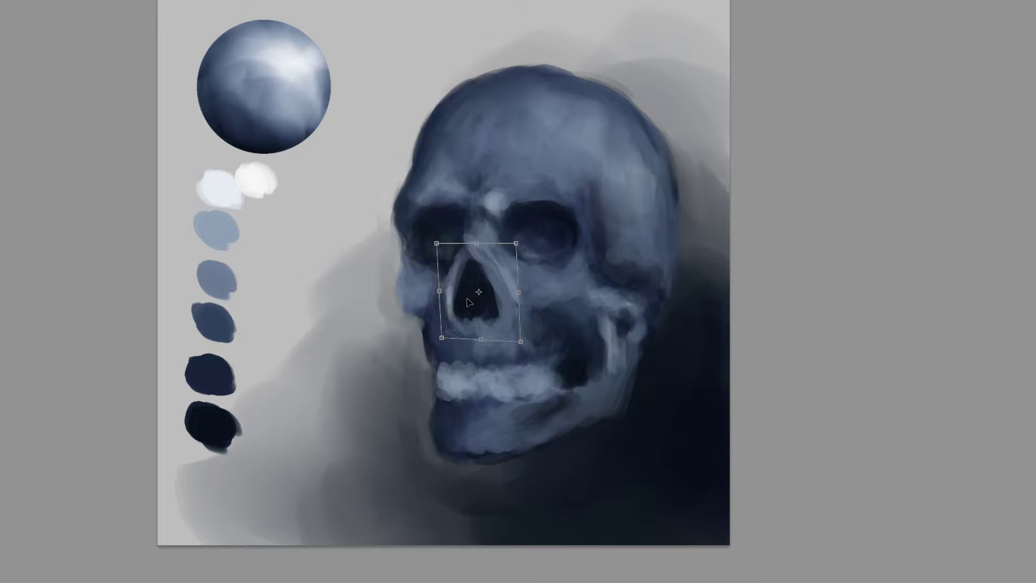
Warp the copied nose so its upper tip bends toward the far side, and apply the transform
click(460, 3)
drag(455, 284, 456, 285)
drag(472, 249, 468, 246)
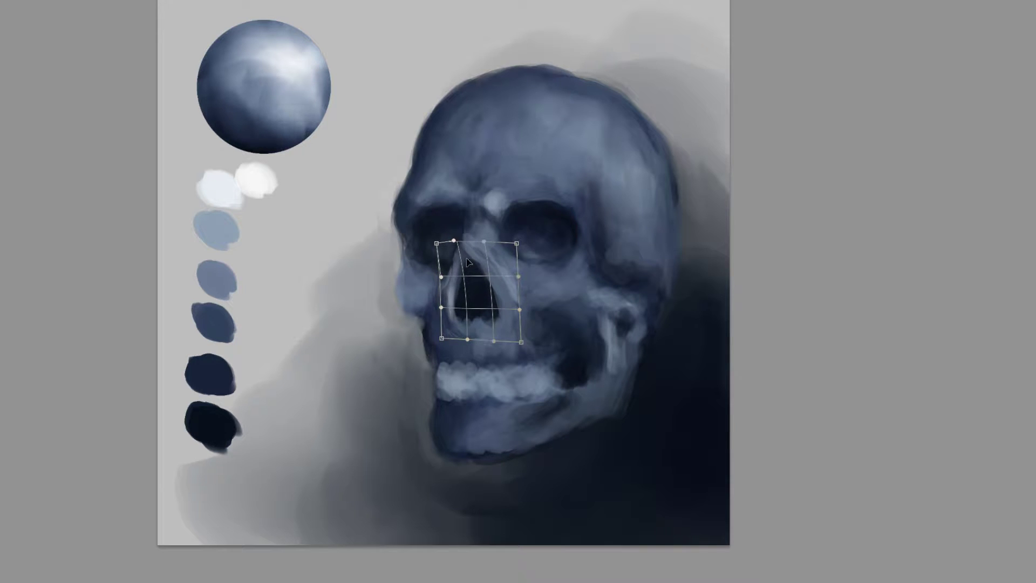
click(493, 1)
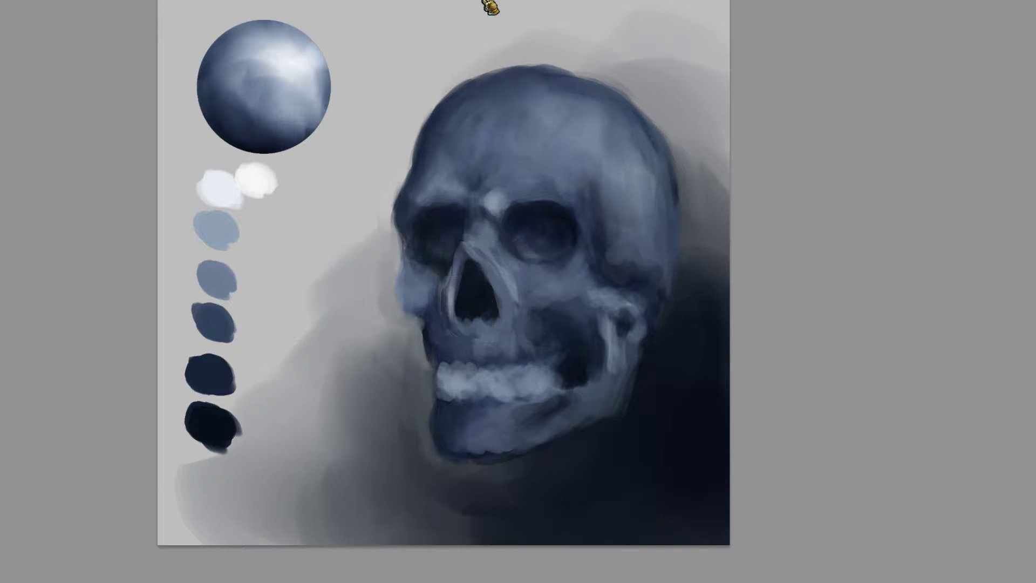
click(470, 256)
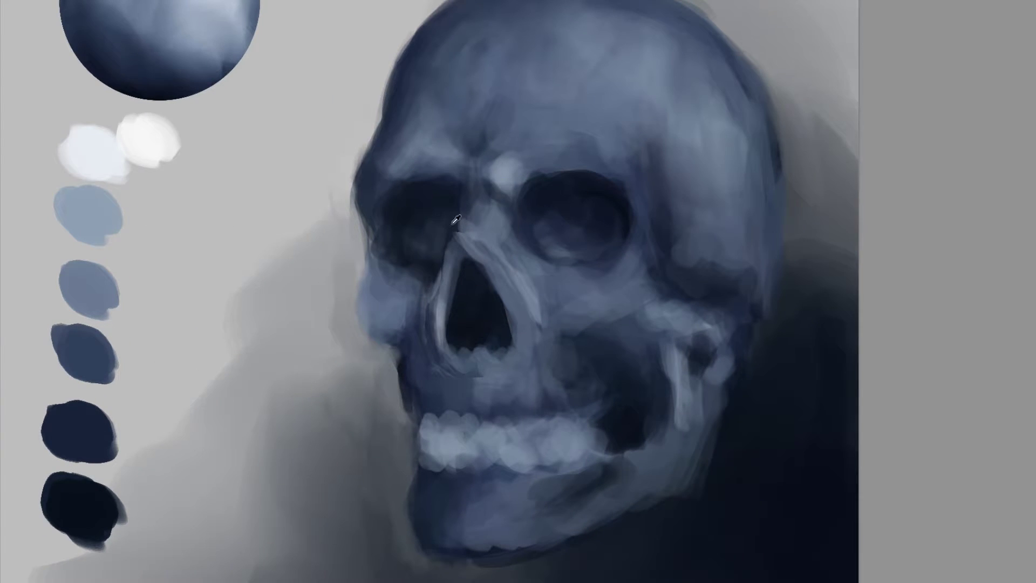
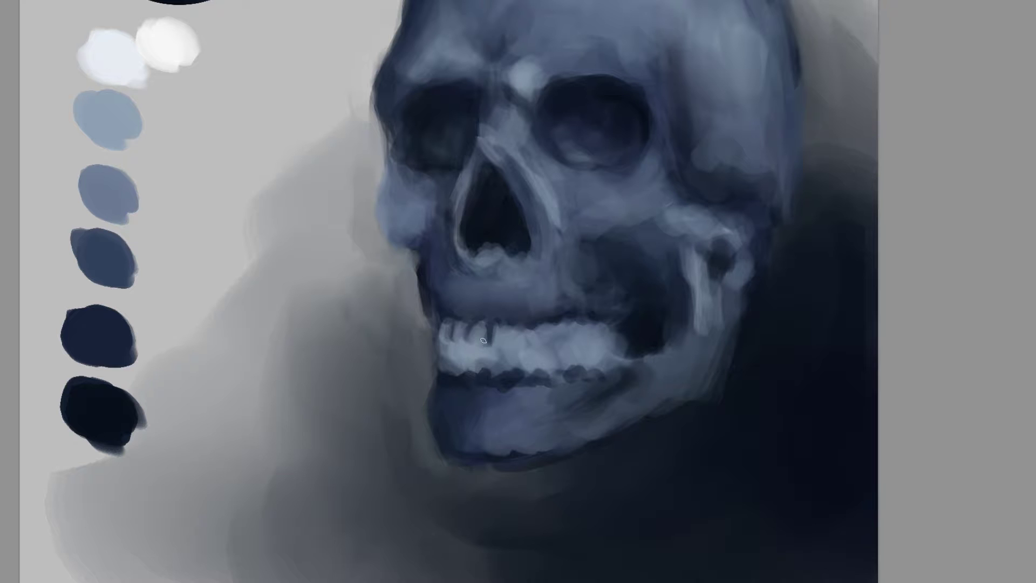
Paint dark gaps between the front and middle upper teeth to separate them from the light tooth band
mouse_move(493, 327)
mouse_down()
mouse_move(482, 346)
mouse_move(467, 342)
mouse_move(478, 349)
mouse_move(450, 348)
mouse_move(470, 349)
mouse_move(487, 335)
mouse_move(477, 325)
mouse_move(486, 320)
mouse_up()
alt+click(463, 351)
mouse_move(510, 338)
mouse_down()
mouse_move(512, 329)
mouse_move(516, 342)
mouse_move(492, 347)
mouse_move(510, 354)
mouse_move(518, 337)
mouse_up()
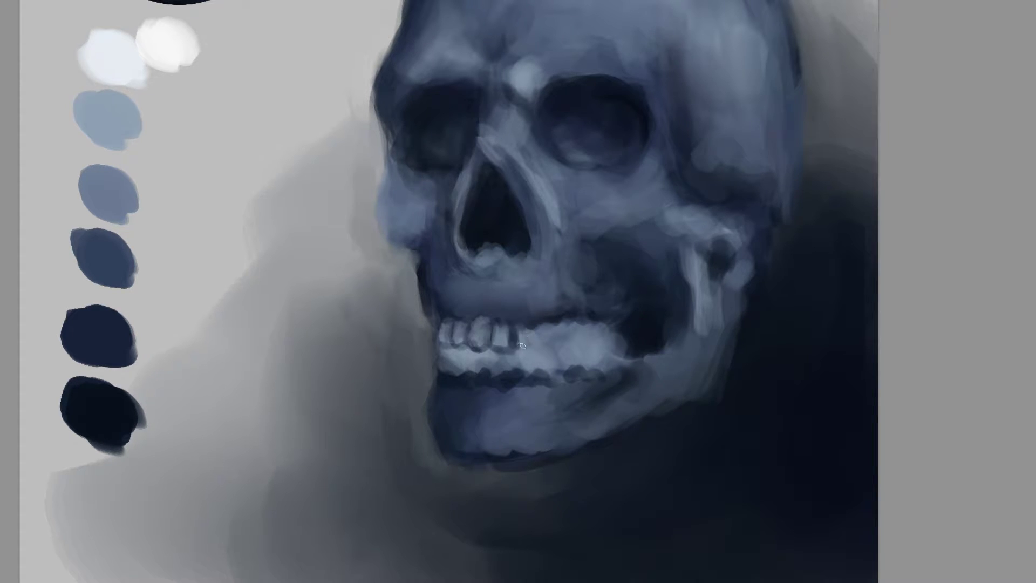
mouse_move(522, 346)
mouse_down()
mouse_move(535, 345)
mouse_move(537, 329)
mouse_move(534, 342)
mouse_move(553, 334)
mouse_up()
drag(539, 333, 542, 350)
mouse_move(569, 343)
mouse_down()
mouse_move(572, 318)
mouse_move(572, 334)
mouse_up()
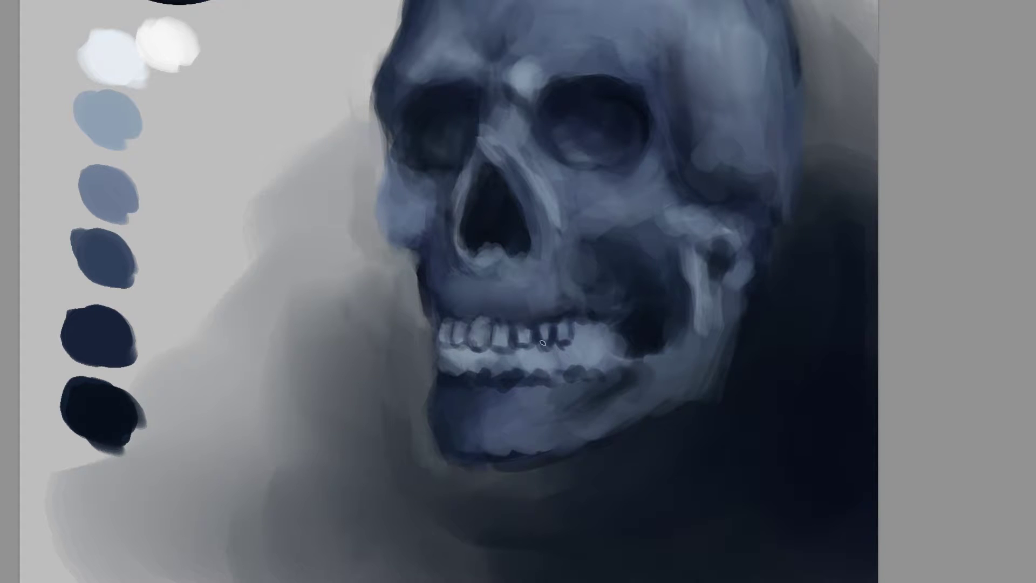
Separate the rear upper teeth with dark strokes toward the cheek hollow and undo the stray last stroke
alt+click(576, 345)
mouse_move(557, 343)
mouse_down()
mouse_move(587, 336)
mouse_move(573, 338)
mouse_move(591, 324)
mouse_move(590, 337)
mouse_move(606, 333)
mouse_move(592, 327)
mouse_move(604, 320)
mouse_move(593, 337)
mouse_move(585, 324)
mouse_move(603, 331)
mouse_up()
mouse_move(598, 335)
mouse_down()
mouse_move(616, 322)
mouse_move(618, 336)
mouse_move(606, 330)
mouse_move(619, 324)
mouse_move(603, 323)
mouse_move(598, 334)
mouse_move(615, 332)
mouse_move(579, 359)
mouse_move(617, 329)
mouse_move(613, 337)
mouse_move(614, 319)
mouse_move(630, 330)
mouse_move(612, 326)
mouse_move(631, 307)
mouse_move(611, 325)
mouse_move(596, 305)
mouse_up()
key(ctrl+z)
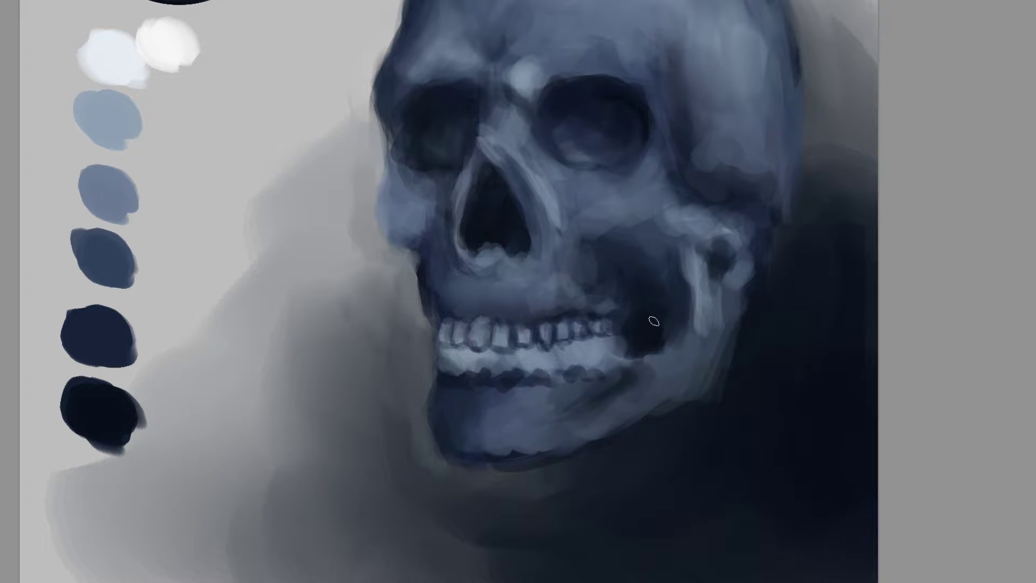
Tone down the front upper teeth with a soft darker blue and sample colours from the tooth band
click(509, 344)
mouse_move(448, 319)
mouse_down()
mouse_move(445, 348)
mouse_move(457, 323)
mouse_move(459, 341)
mouse_move(526, 340)
mouse_up()
click(506, 345)
alt+click(512, 344)
alt+click(532, 354)
Round the upper teeth with small highlights in the palette's pale colour and sampled blues between them
click(105, 53)
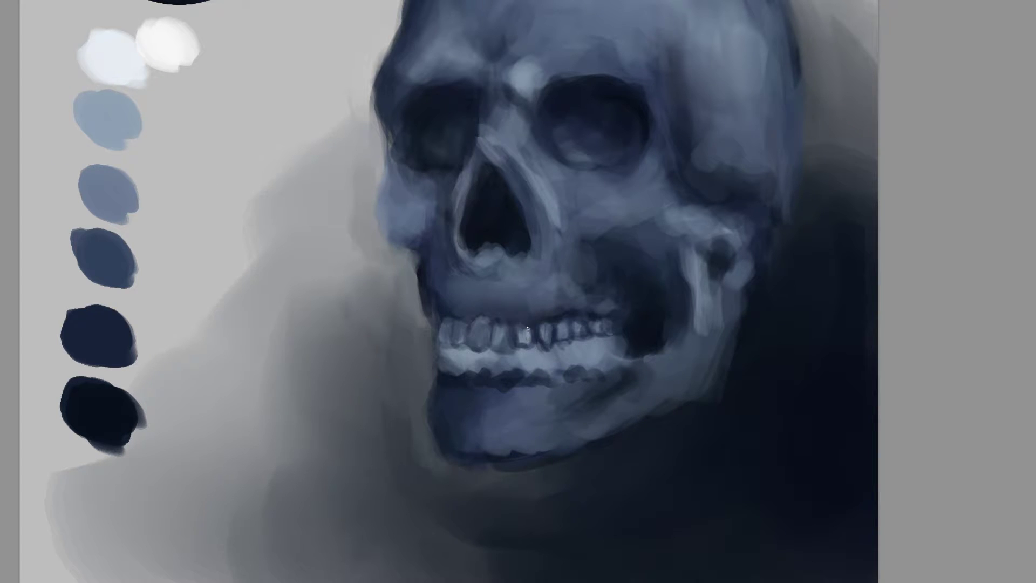
mouse_move(505, 348)
mouse_down()
mouse_move(505, 333)
mouse_move(484, 329)
mouse_up()
drag(549, 341, 556, 333)
mouse_move(566, 337)
mouse_down()
mouse_move(568, 326)
mouse_move(598, 319)
mouse_up()
alt+click(590, 313)
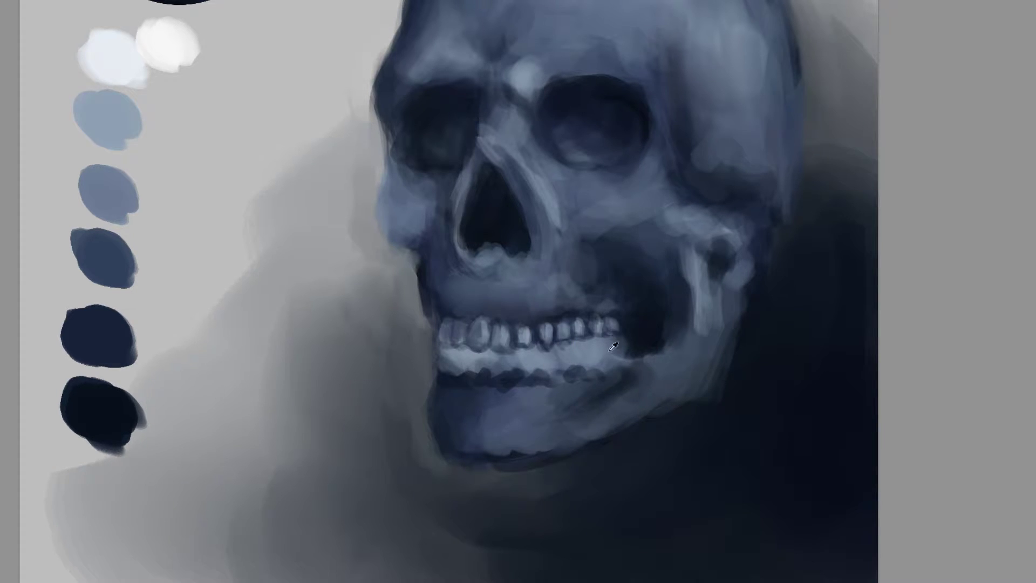
alt+click(484, 330)
drag(551, 325, 550, 370)
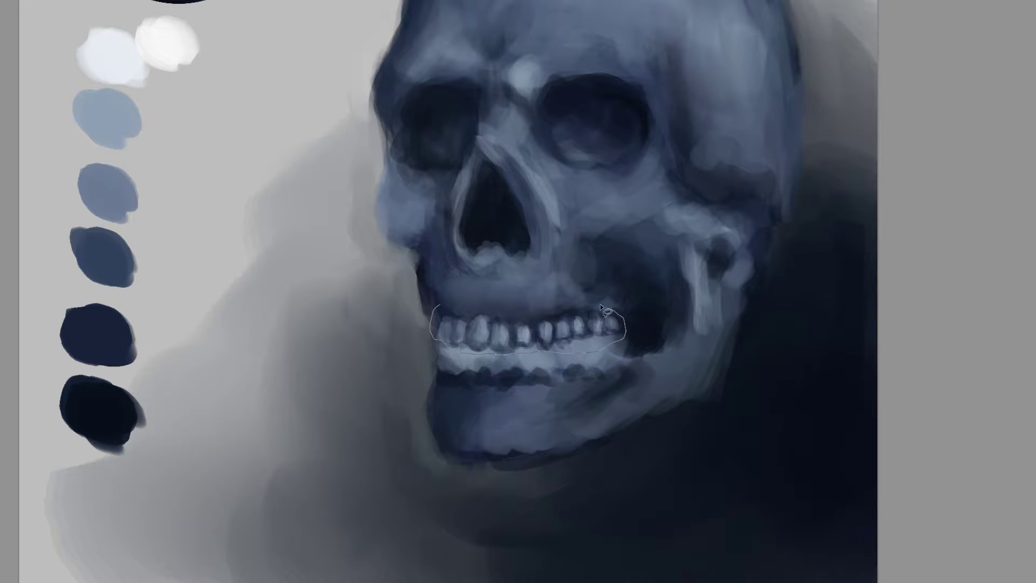
Isolate the upper row of teeth with a freehand selection and stretch it slightly wider and taller
drag(477, 306, 483, 306)
key(ctrl+t)
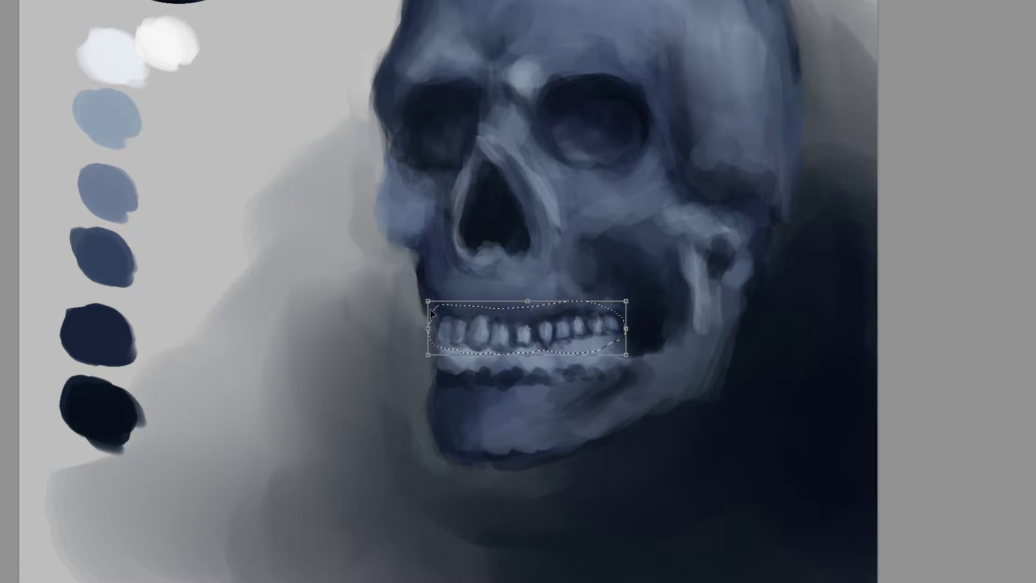
key(Return)
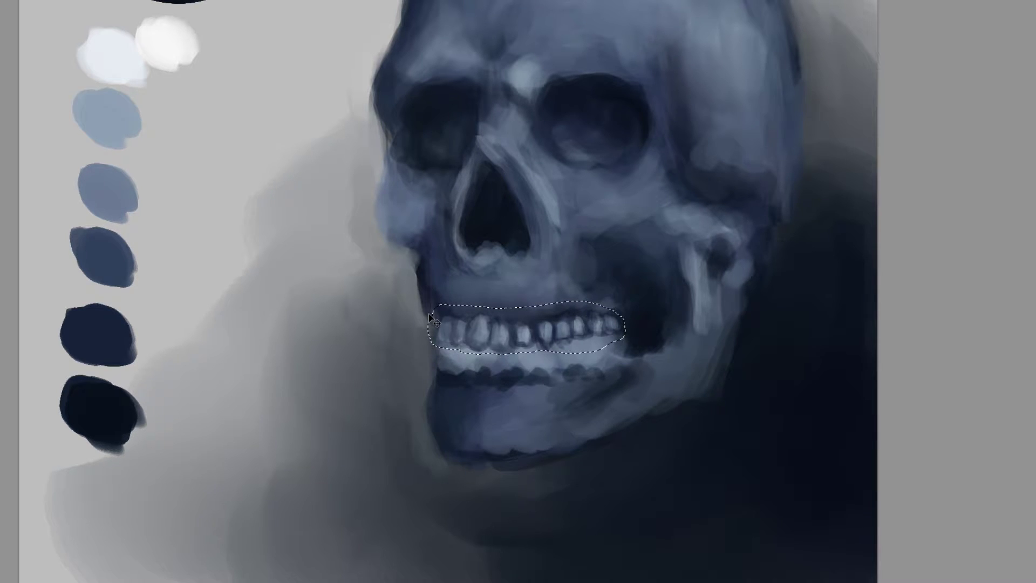
key(ctrl+d)
key(ctrl+t)
drag(428, 301, 422, 299)
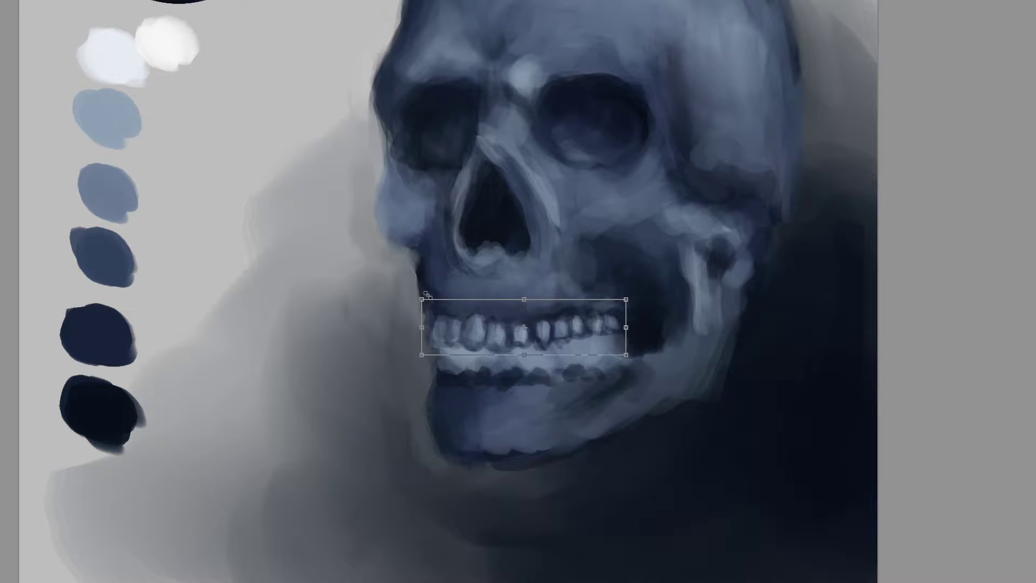
drag(625, 299, 633, 298)
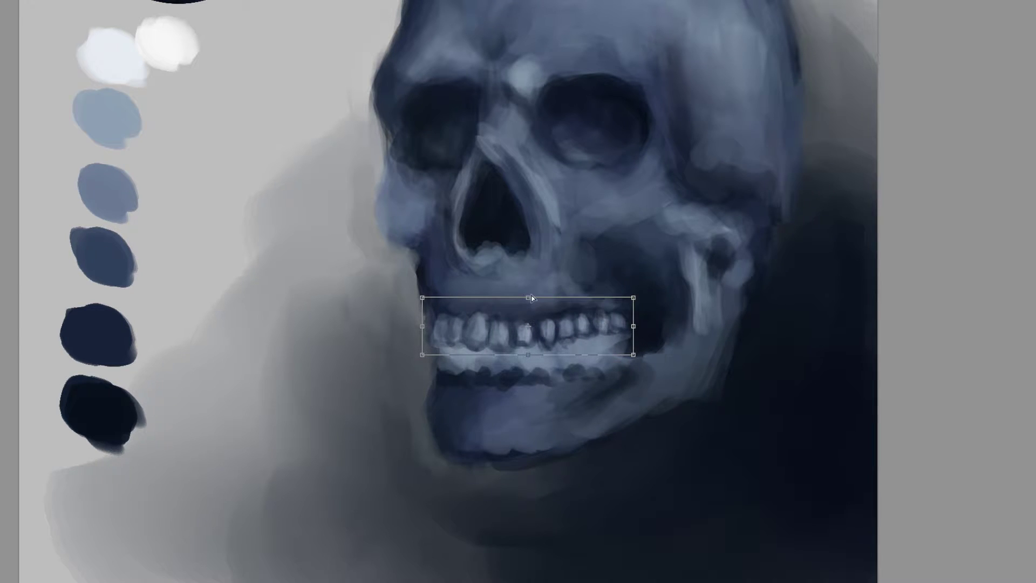
drag(528, 297, 529, 294)
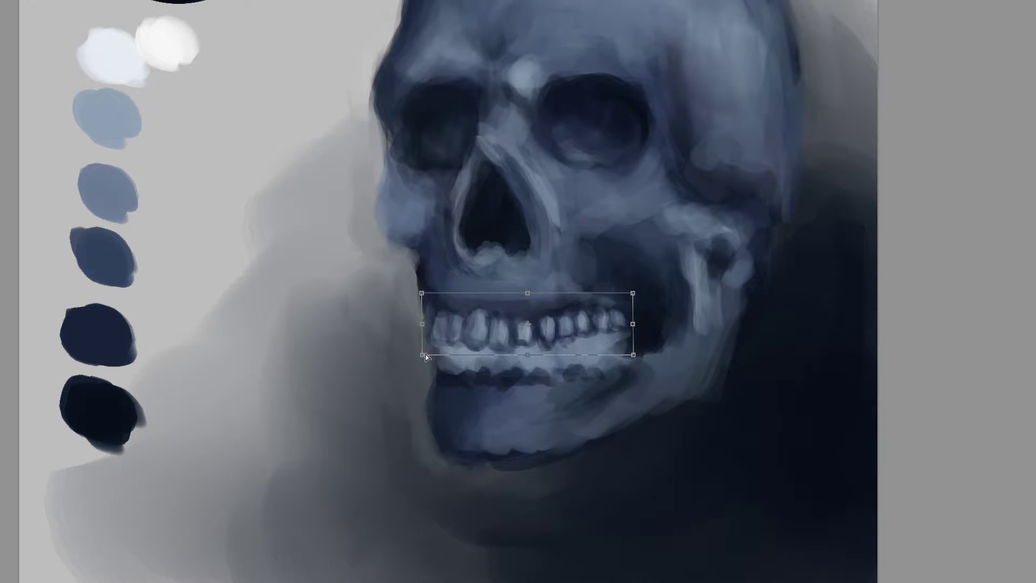
Skew the lower corners of the upper teeth, warp the row into a gentle curve, and apply the transform
drag(422, 355, 428, 357)
drag(633, 324, 628, 349)
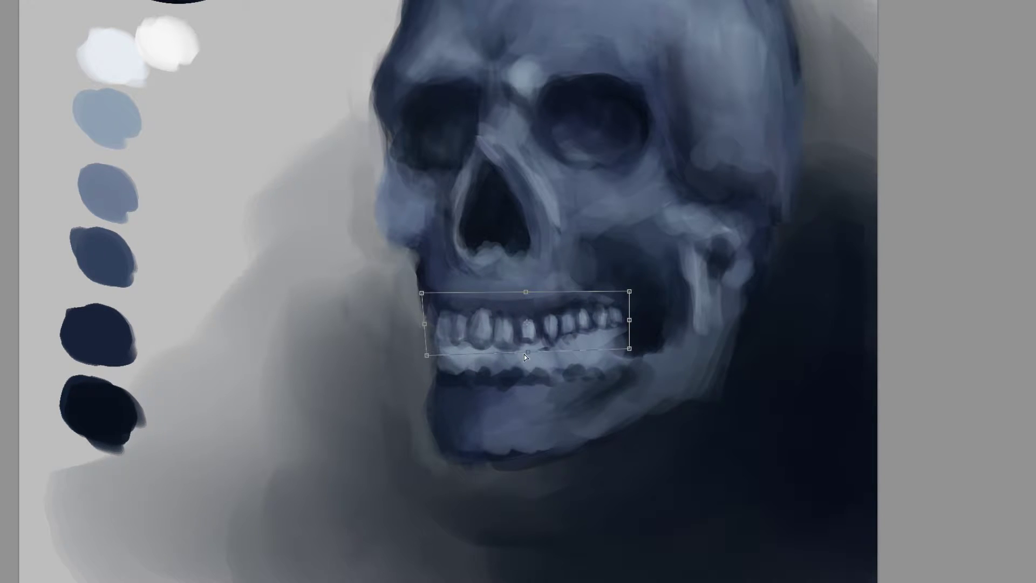
drag(527, 352, 525, 354)
drag(525, 293, 491, 321)
click(452, 2)
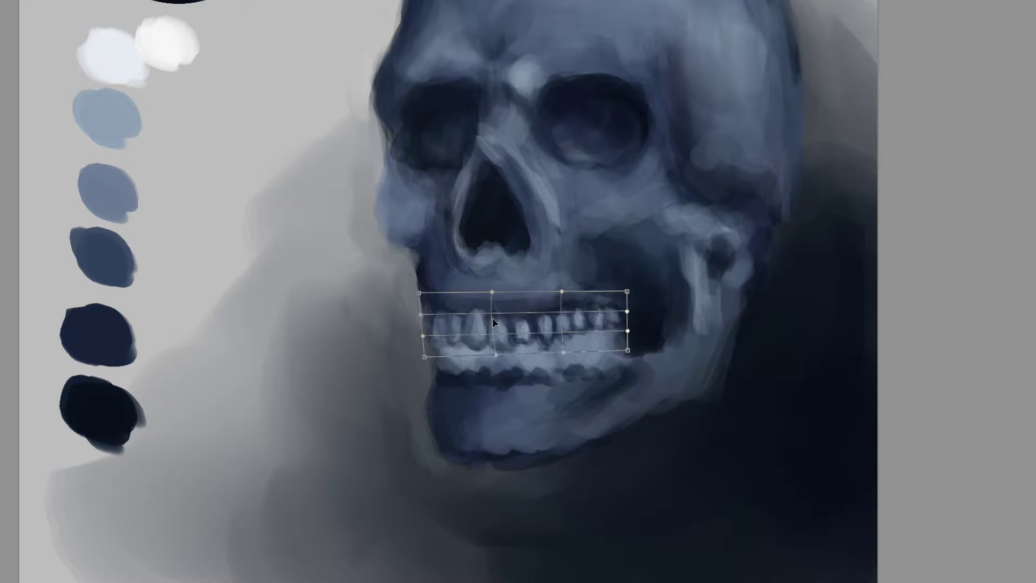
click(500, 2)
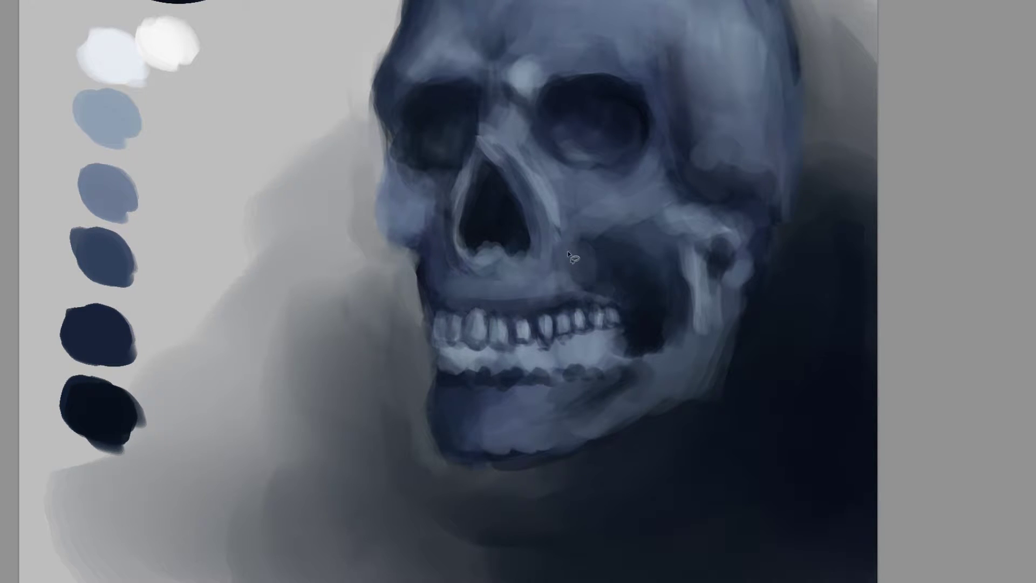
Touch up the middle upper tooth and the far front teeth with sampled light blues
key(b)
alt+click(545, 331)
drag(553, 329, 544, 342)
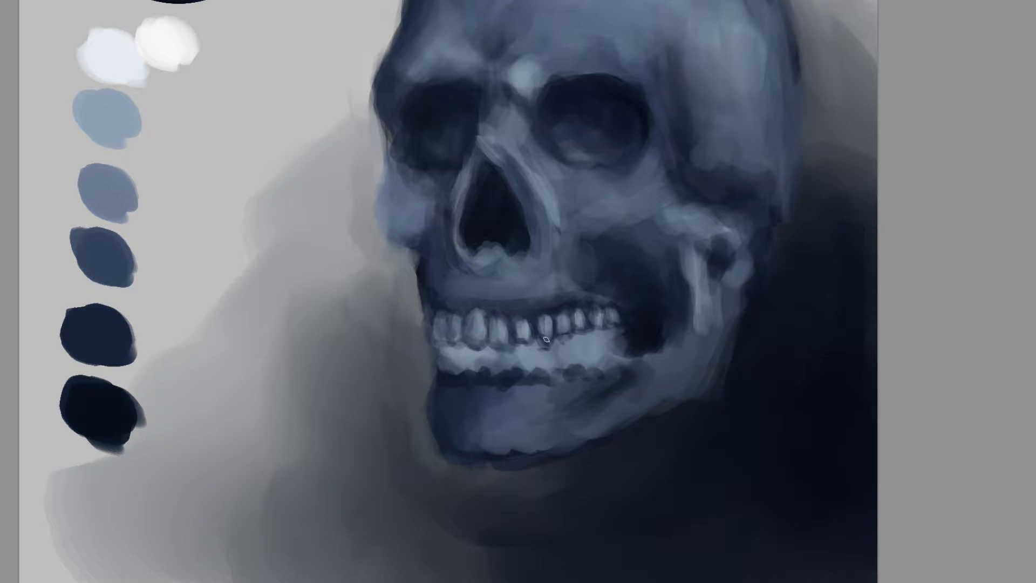
alt+click(438, 332)
alt+click(451, 341)
drag(457, 326, 434, 344)
Define the far edge of the upper teeth and darken the gaps between the frontmost teeth
alt+click(430, 300)
alt+click(445, 357)
alt+click(433, 335)
alt+click(426, 269)
drag(463, 311, 463, 330)
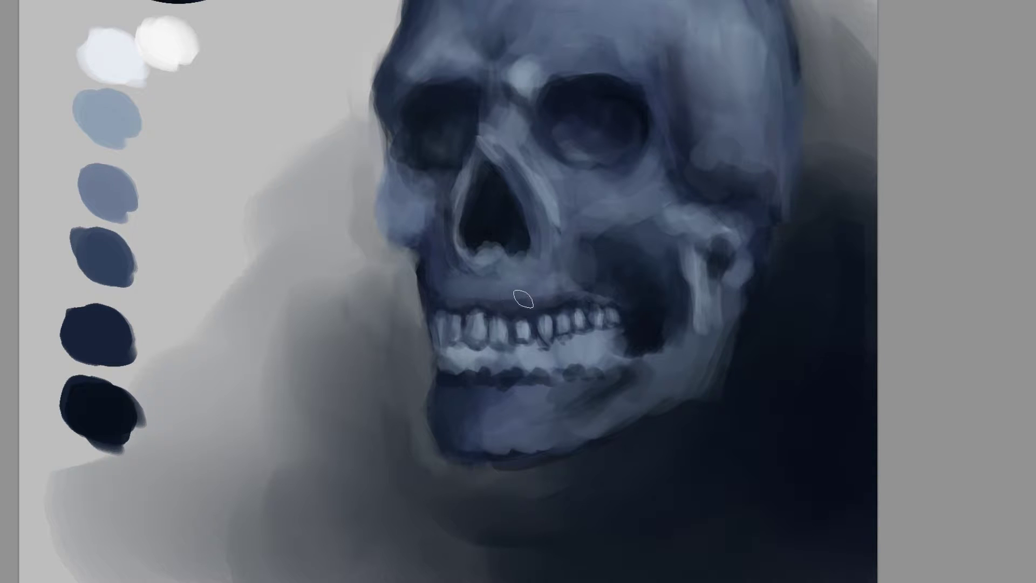
Blend the upper jaw above the rear teeth and sharpen the dark gum line with a smaller brush
drag(568, 280, 573, 289)
key(bracketleft)
key(bracketleft)
key(bracketleft)
key(bracketleft)
key(bracketleft)
drag(512, 311, 514, 321)
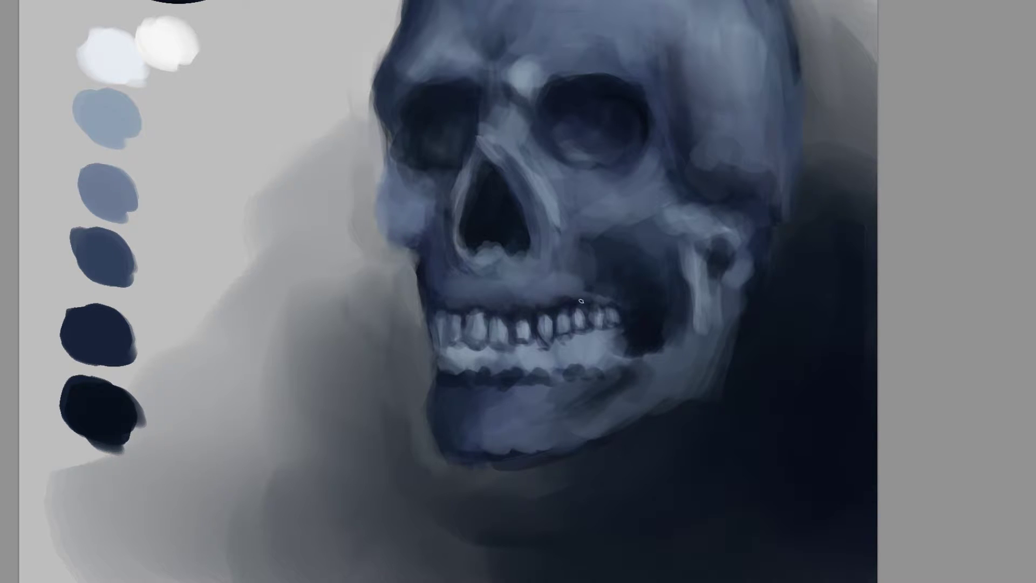
Paint dark vertical root grooves on the upper jaw between the nose opening and the front teeth
alt+click(517, 311)
mouse_move(491, 269)
mouse_down()
mouse_move(484, 294)
mouse_move(498, 270)
mouse_move(462, 299)
mouse_up()
alt+click(497, 316)
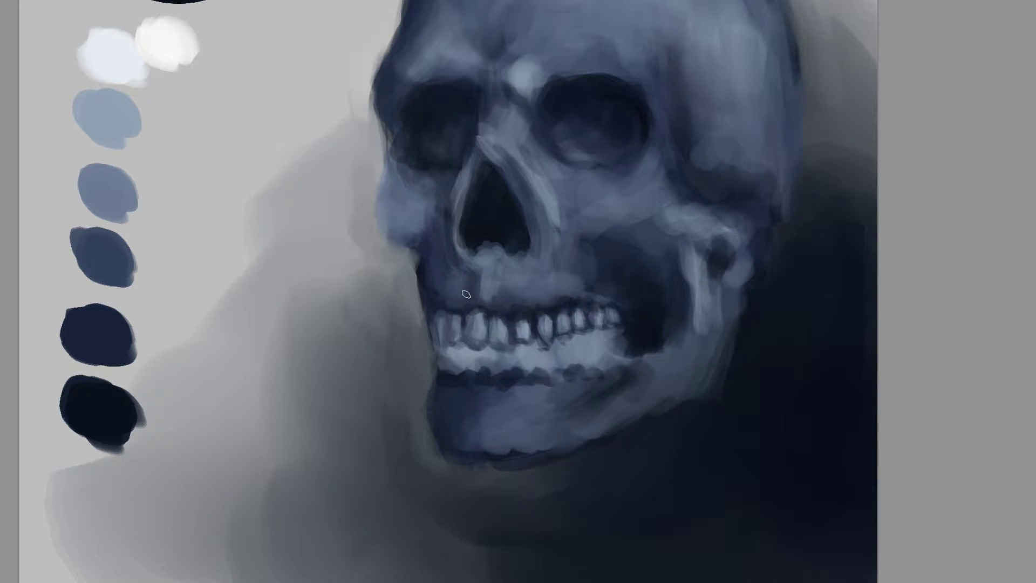
alt+click(489, 282)
alt+click(476, 291)
mouse_move(471, 285)
mouse_down()
mouse_move(471, 306)
mouse_move(487, 303)
mouse_up()
alt+click(462, 277)
drag(467, 282, 471, 297)
Extend the tooth-root shading to the far edge of the upper jaw and enlarge the brush
key(alt)
alt+click(425, 294)
mouse_move(451, 298)
mouse_down()
mouse_move(452, 279)
mouse_move(438, 283)
mouse_move(429, 264)
mouse_move(428, 281)
mouse_up()
key(])
Paint vertical tooth-root ridges directly below the nose opening with sampled blues
key(z)
mouse_move(522, 284)
mouse_down()
mouse_move(453, 326)
mouse_move(525, 327)
mouse_up()
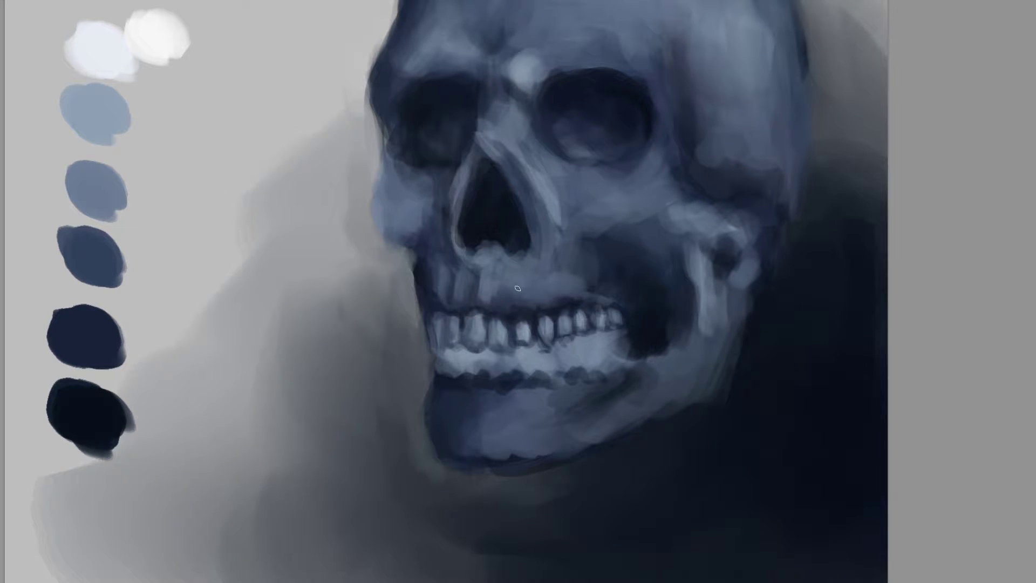
alt+click(485, 286)
mouse_move(507, 270)
mouse_down()
mouse_move(499, 299)
mouse_move(497, 277)
mouse_up()
alt+click(557, 213)
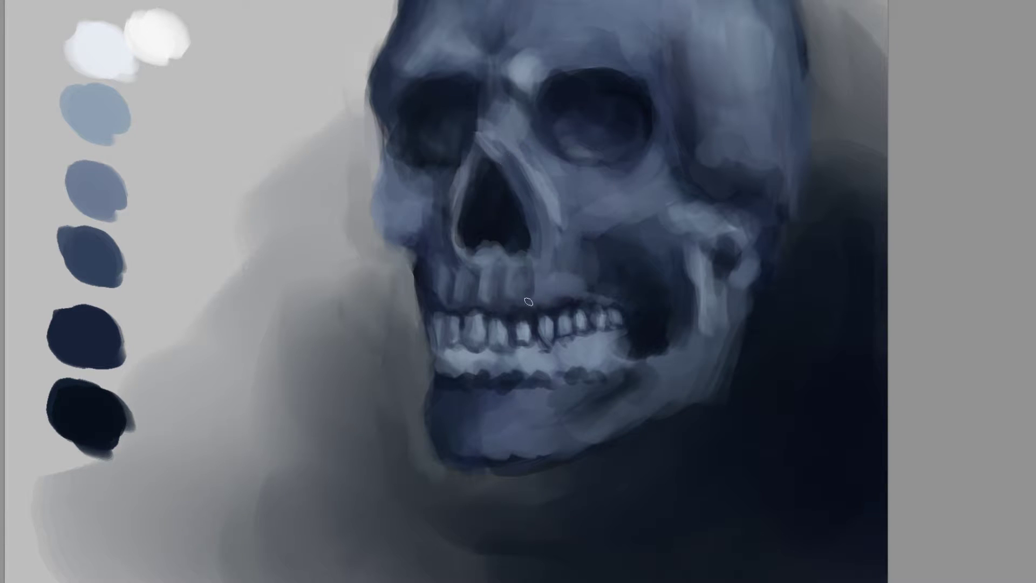
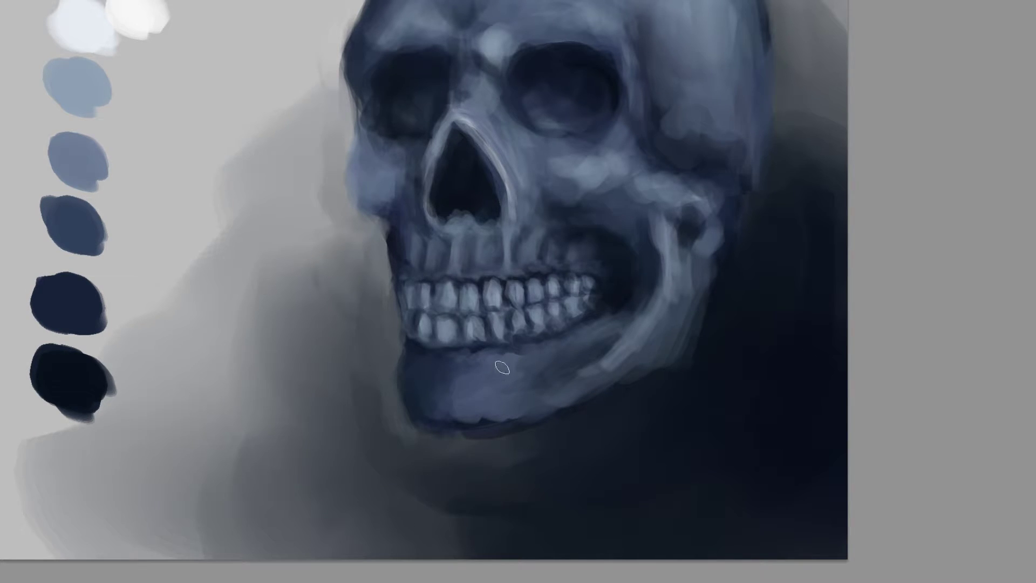
Add a lighter highlight to the chin and clean up its front contour and lower edge
mouse_move(489, 365)
mouse_down()
mouse_move(485, 394)
mouse_move(492, 377)
mouse_move(444, 380)
mouse_move(462, 386)
mouse_up()
alt+click(425, 376)
mouse_move(389, 347)
mouse_down()
mouse_move(407, 419)
mouse_move(398, 340)
mouse_move(401, 352)
mouse_up()
ctrl+click(416, 376)
ctrl+click(456, 428)
mouse_move(471, 432)
mouse_down()
mouse_move(543, 413)
mouse_move(591, 425)
mouse_move(549, 411)
mouse_move(505, 435)
mouse_up()
Trim the underside and rear corner of the near jaw with dark background colour, blending the edge
ctrl+click(596, 416)
mouse_move(587, 421)
mouse_down()
mouse_move(599, 400)
mouse_move(679, 364)
mouse_move(651, 389)
mouse_move(622, 393)
mouse_move(697, 366)
mouse_move(696, 335)
mouse_up()
alt+click(619, 379)
mouse_move(641, 363)
mouse_down()
mouse_move(534, 409)
mouse_move(704, 294)
mouse_move(701, 318)
mouse_up()
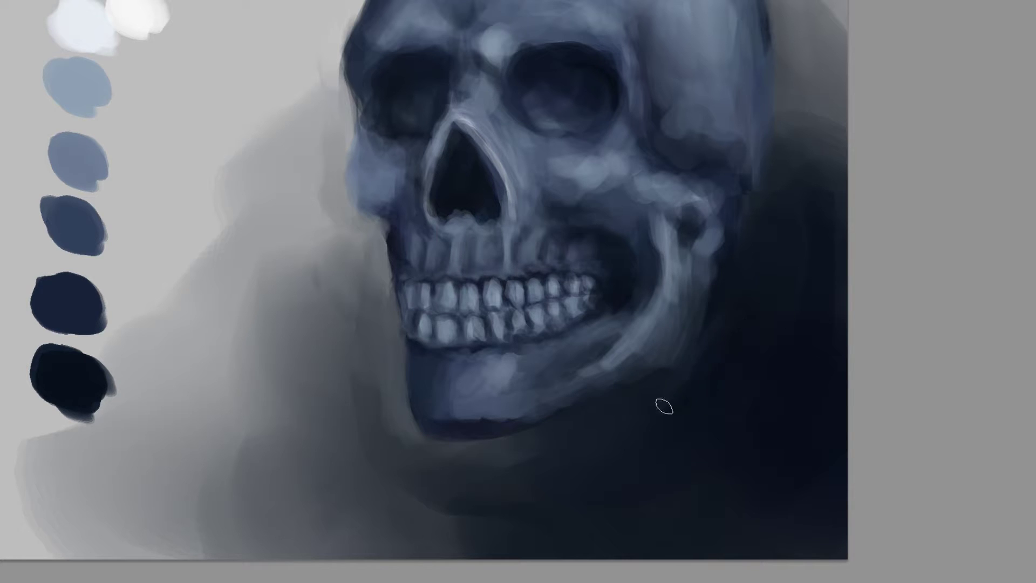
ctrl+click(640, 364)
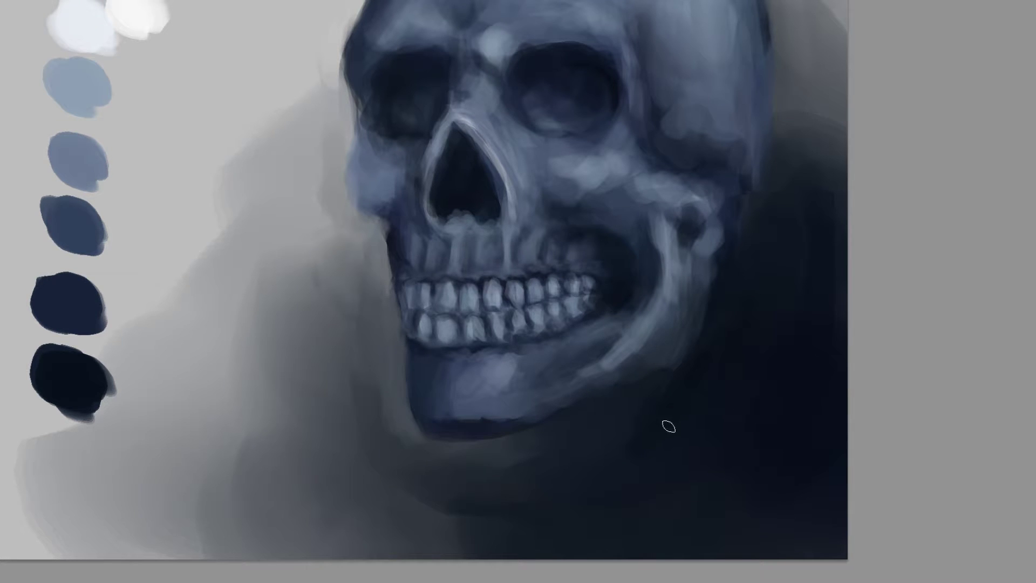
Lasso the lower face from the teeth to below the chin and rotate it slightly clockwise about the front of the jaw
key(z)
mouse_move(687, 361)
mouse_down()
mouse_move(654, 381)
mouse_move(684, 370)
mouse_move(633, 438)
mouse_up()
click(640, 434)
drag(643, 388, 648, 400)
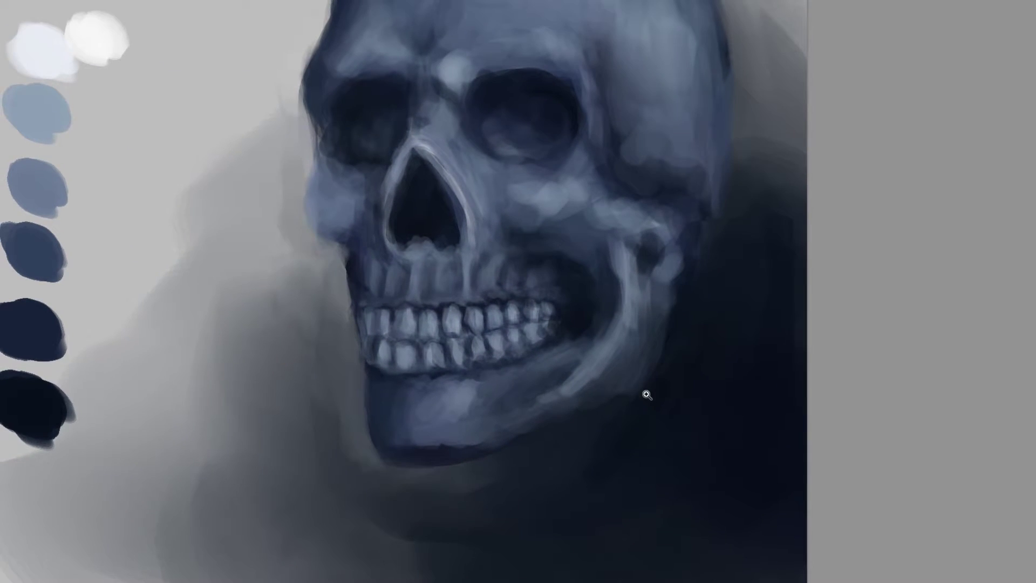
key(l)
mouse_move(328, 310)
mouse_down()
mouse_move(428, 521)
mouse_move(646, 492)
mouse_move(732, 353)
mouse_move(646, 286)
mouse_up()
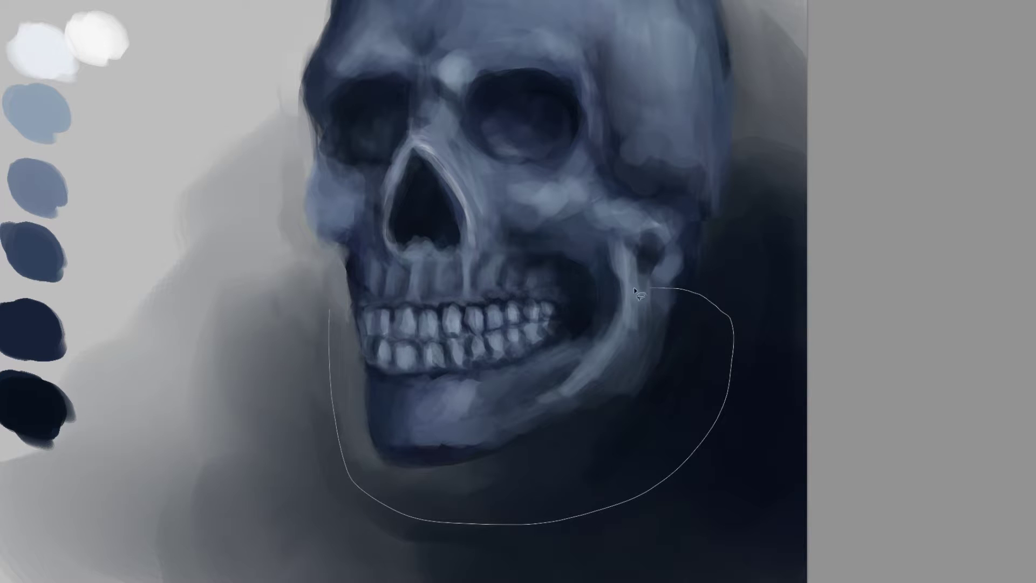
drag(556, 291, 427, 302)
drag(356, 306, 350, 307)
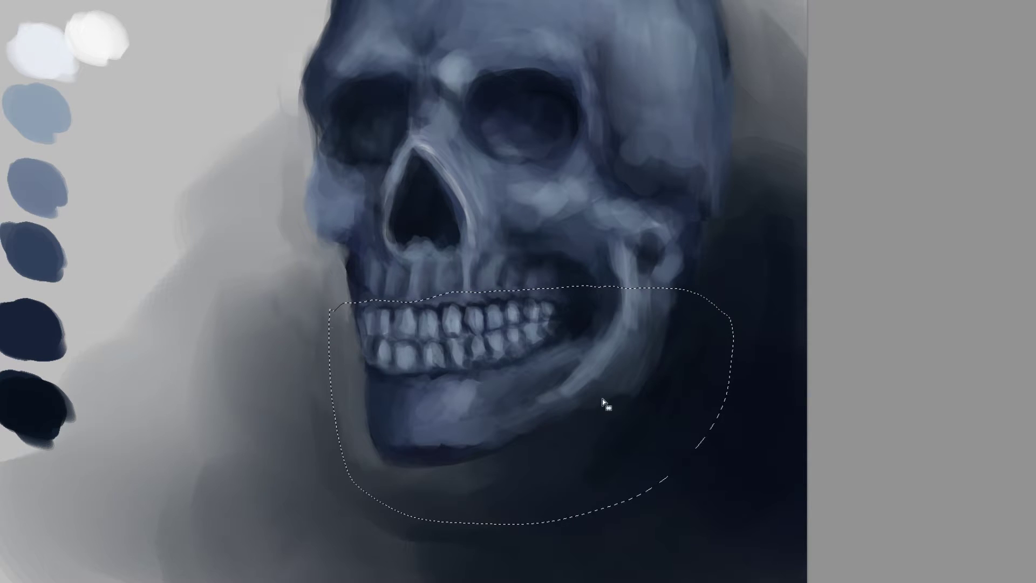
key(ctrl+t)
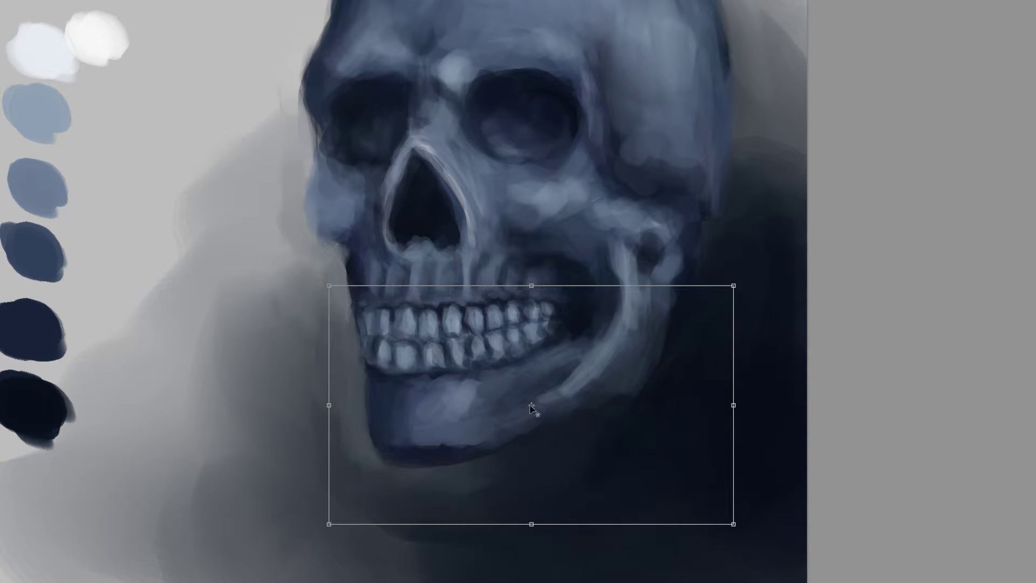
drag(374, 383, 349, 390)
drag(791, 376, 792, 393)
drag(704, 403, 699, 403)
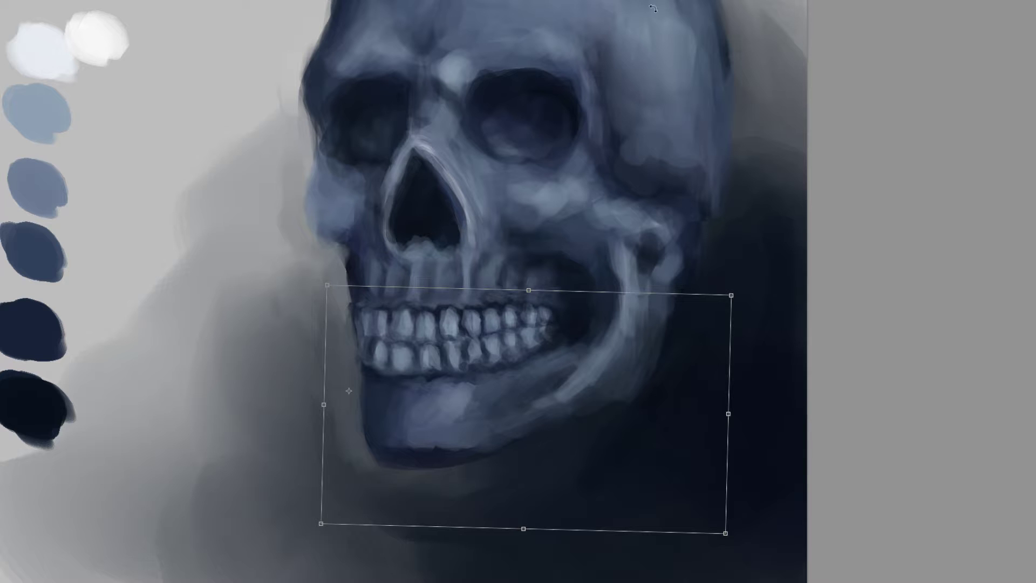
key(Return)
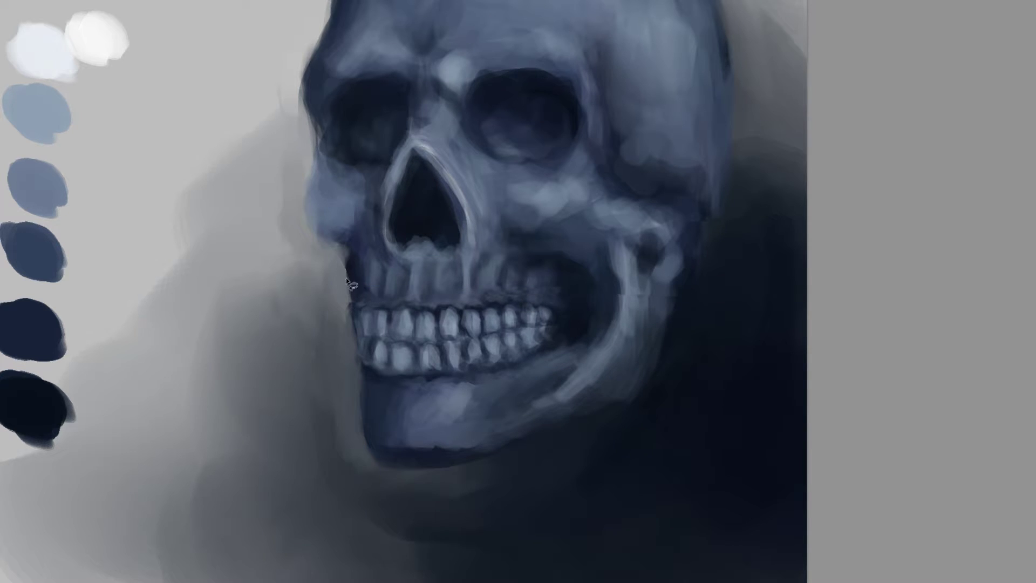
Paint over the rear branch of the near jaw and broaden the lighter blue area on the chin
key(bracketleft)
key(bracketright)
drag(620, 283, 619, 323)
drag(649, 282, 641, 315)
key(bracketright)
mouse_move(429, 454)
mouse_down()
mouse_move(393, 440)
mouse_move(488, 428)
mouse_move(420, 449)
mouse_move(495, 401)
mouse_move(448, 408)
mouse_move(471, 414)
mouse_up()
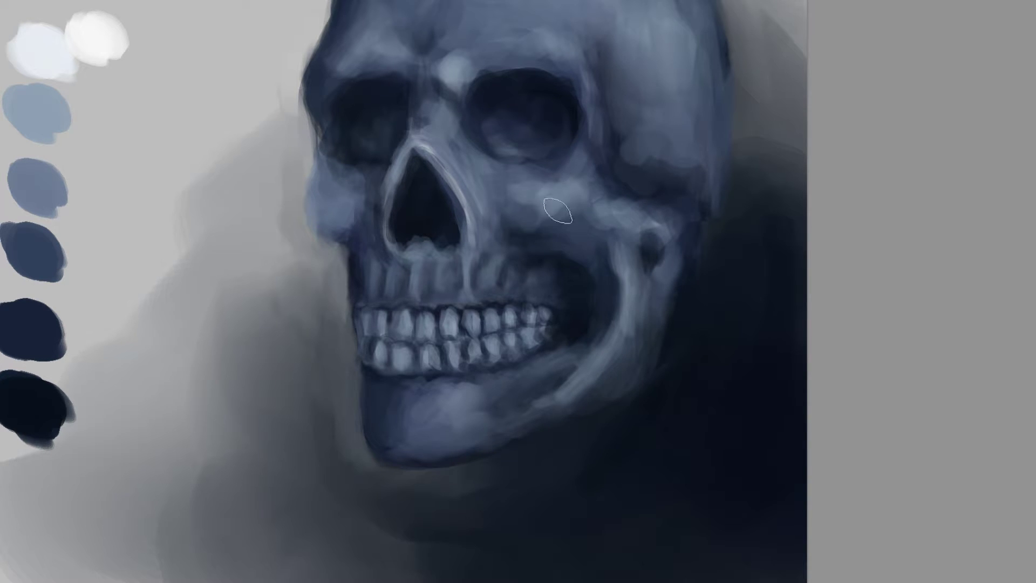
Soften the near cheekbone highlight and the shading beneath it with sampled blues
alt+click(576, 210)
mouse_move(563, 215)
mouse_down()
mouse_move(539, 203)
mouse_move(564, 209)
mouse_up()
alt+click(551, 102)
mouse_move(578, 245)
mouse_down()
mouse_move(545, 229)
mouse_move(547, 218)
mouse_up()
alt+click(595, 211)
Lasso the back of the skull and jaw, pull it inward to narrow it, and warp its upper curve
key(z)
drag(620, 219, 619, 269)
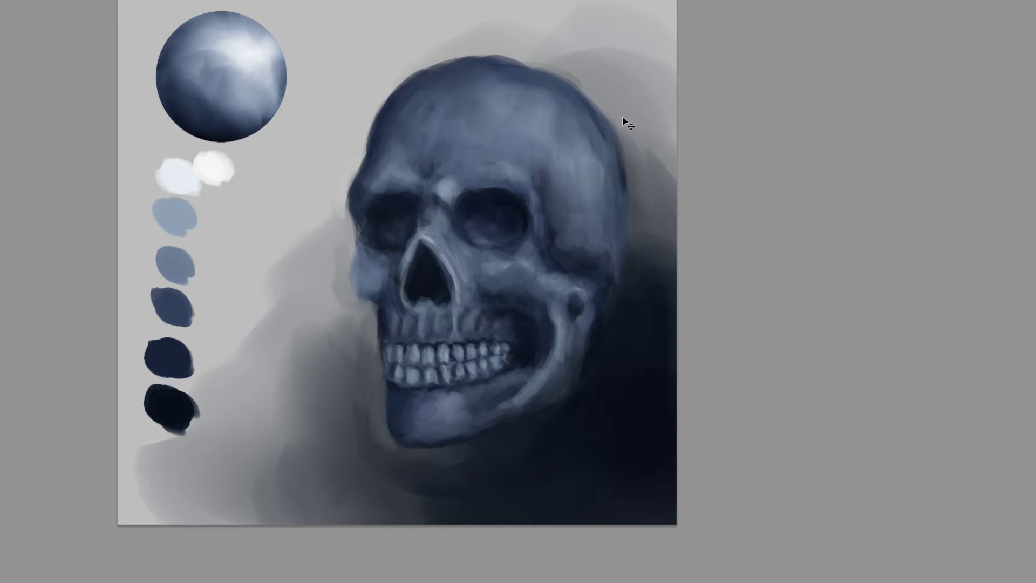
mouse_move(561, 281)
mouse_down()
mouse_move(552, 360)
mouse_move(608, 439)
mouse_move(626, 86)
mouse_move(607, 45)
mouse_up()
key(ctrl+t)
drag(654, 247, 641, 246)
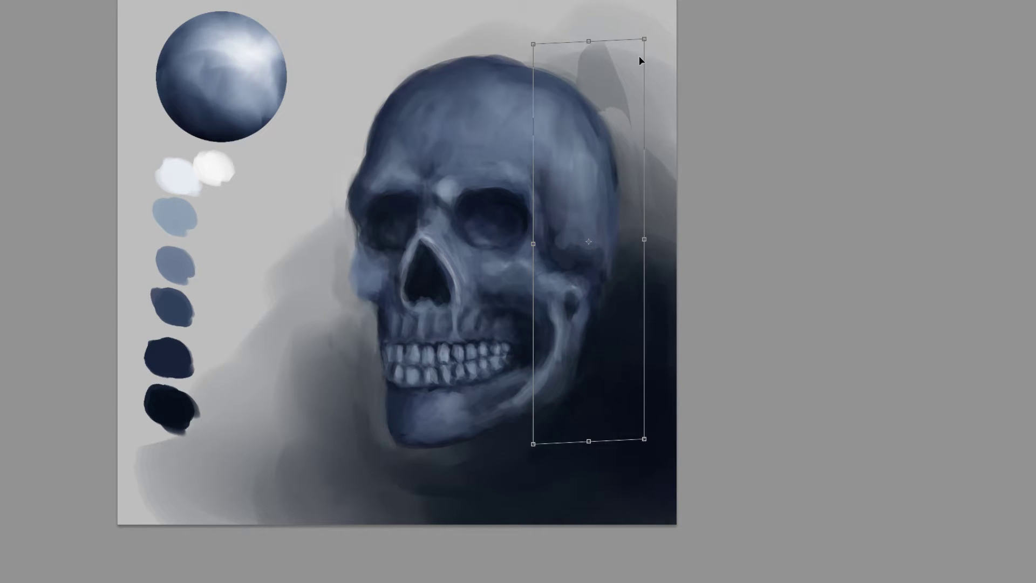
mouse_move(645, 40)
mouse_down()
mouse_move(580, 46)
mouse_move(571, 60)
mouse_up()
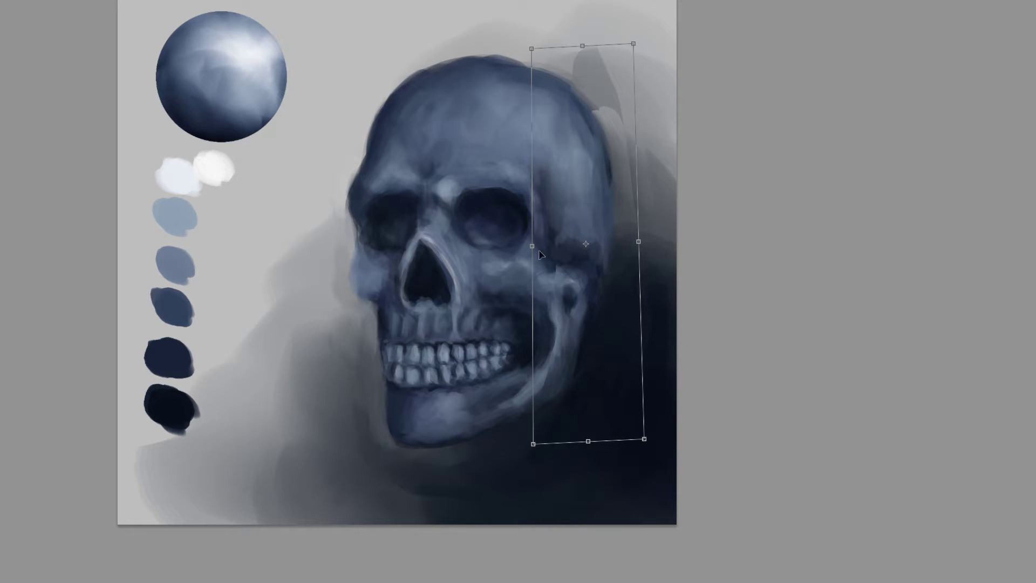
drag(529, 245, 533, 246)
click(455, 2)
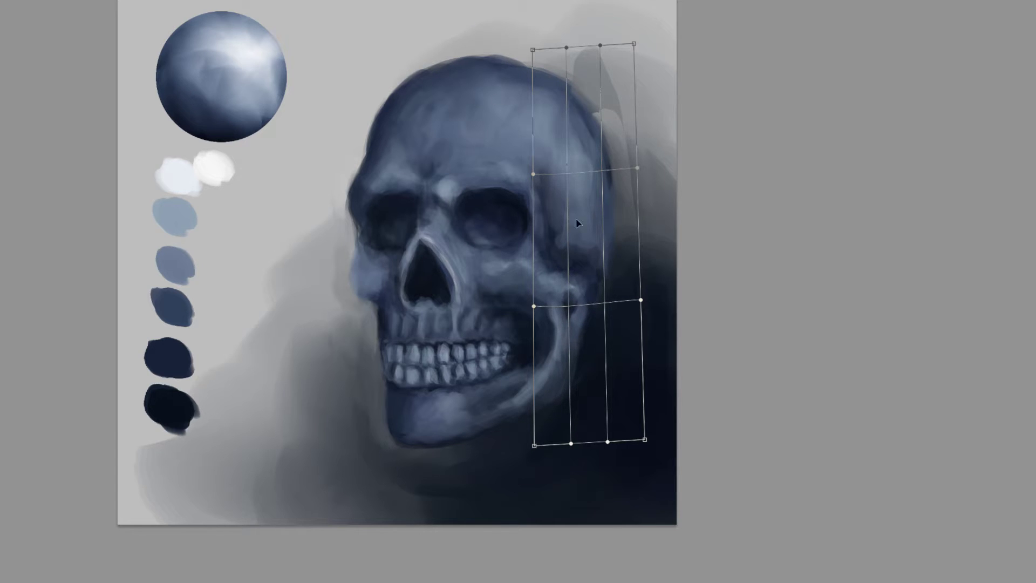
drag(587, 67, 574, 70)
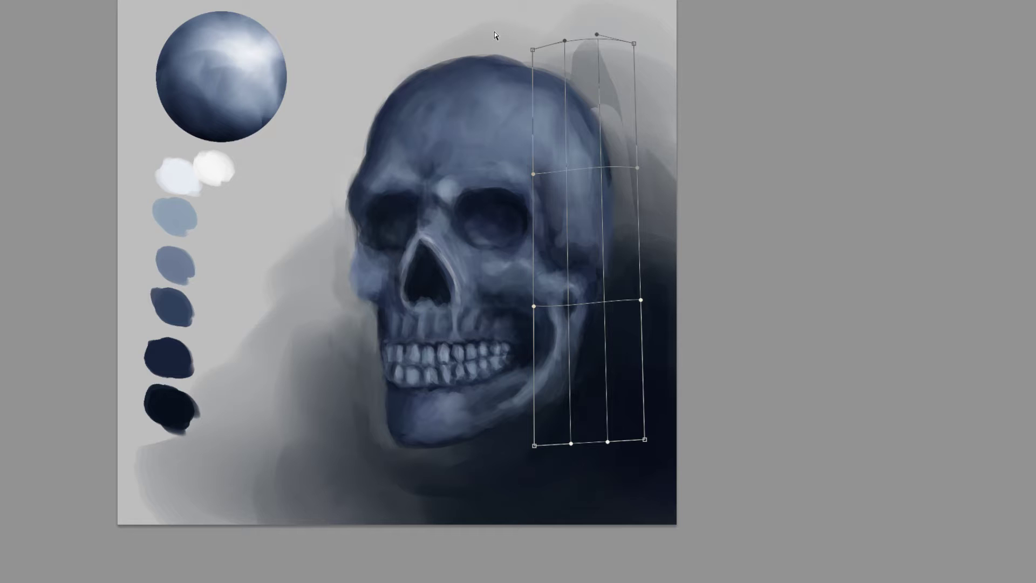
key(Return)
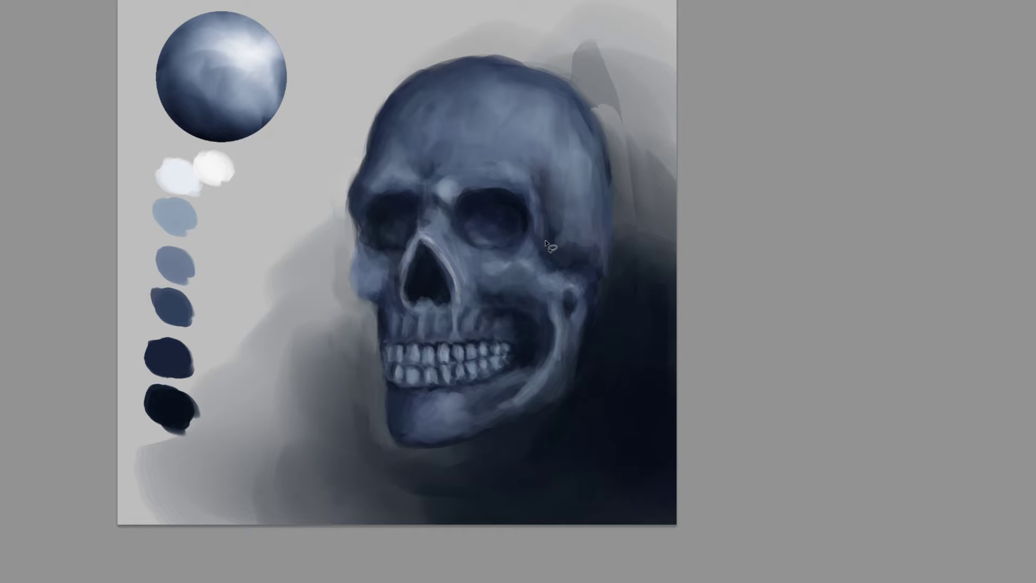
Select the front upper and lower teeth and distort the selection to make them slightly taller toward the middle
click(480, 400)
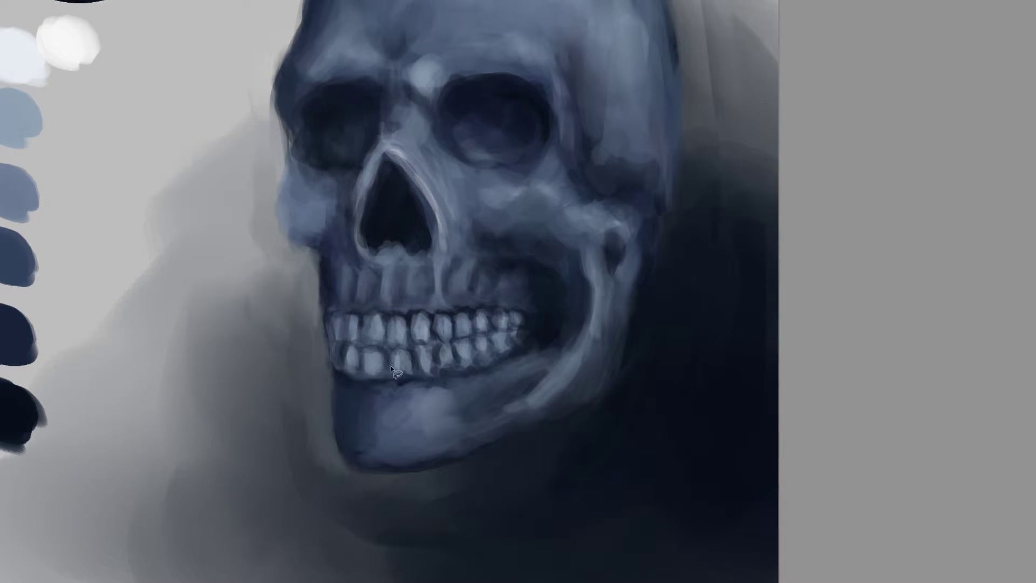
mouse_move(322, 307)
mouse_down()
mouse_move(317, 358)
mouse_move(334, 377)
mouse_move(438, 368)
mouse_up()
drag(373, 306, 371, 305)
mouse_move(436, 382)
mouse_down()
mouse_move(452, 371)
mouse_move(455, 343)
mouse_move(435, 306)
mouse_up()
key(ctrl+t)
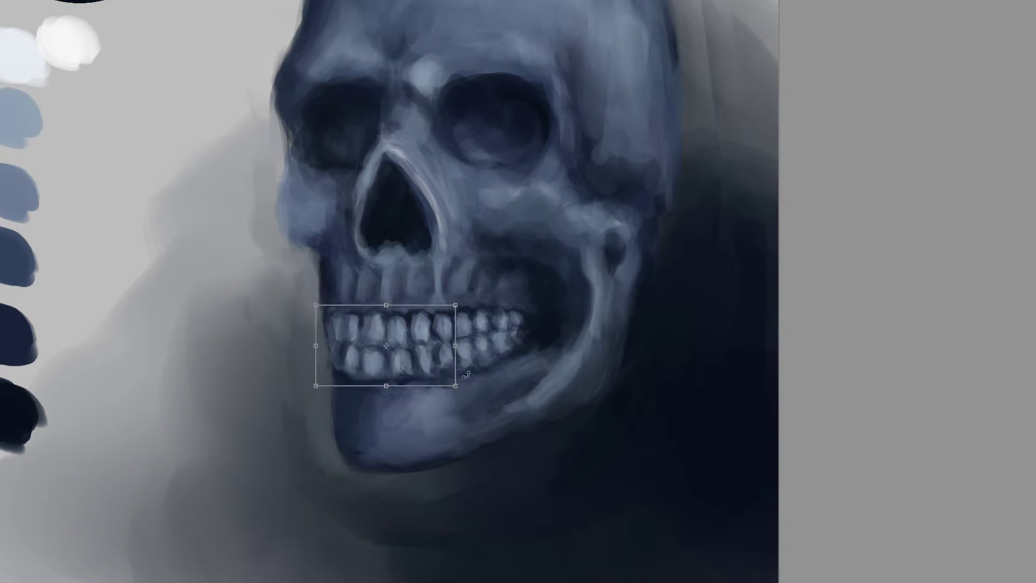
drag(456, 386, 457, 393)
drag(457, 306, 458, 304)
drag(458, 349, 456, 351)
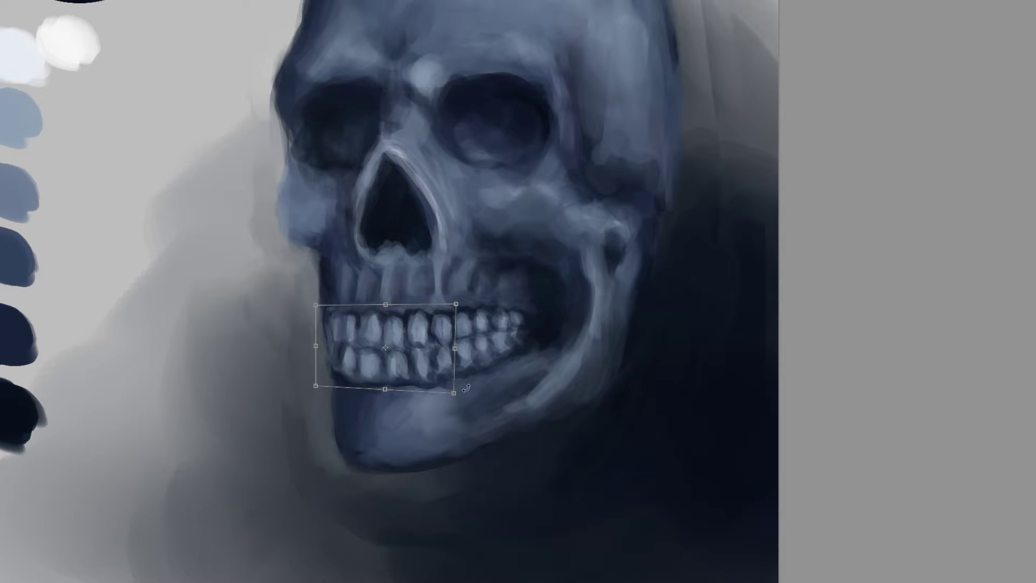
key(Return)
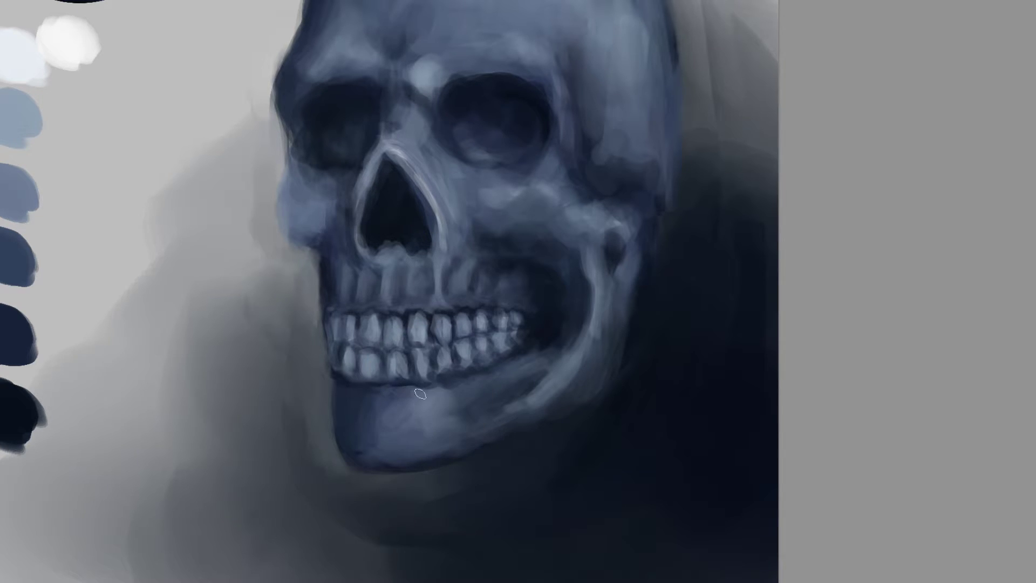
Reshape the far cheekbone's outer contour and shade its edge darker with sampled blues and a larger brush
alt+click(327, 305)
alt+click(302, 212)
alt+click(331, 232)
mouse_move(292, 190)
mouse_down()
mouse_move(298, 232)
mouse_move(316, 198)
mouse_move(327, 201)
mouse_move(307, 204)
mouse_move(319, 231)
mouse_move(287, 212)
mouse_move(300, 222)
mouse_move(335, 215)
mouse_move(301, 184)
mouse_up()
alt+click(379, 226)
key(])
key(])
key(])
key(])
key(])
drag(360, 213, 322, 248)
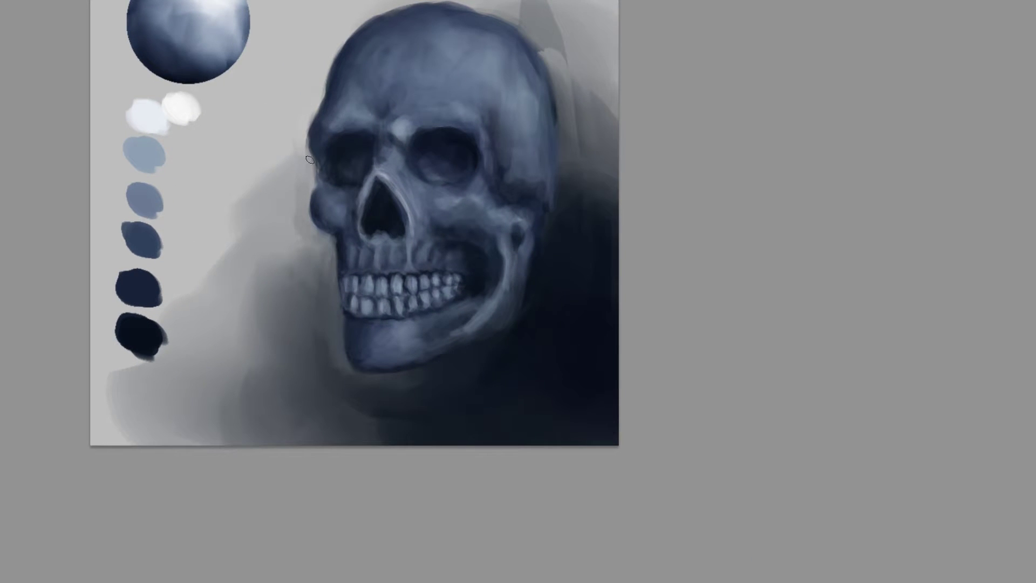
Trim the far brow's outer edge with sampled background grey and blend the contour down to the cheekbone
alt+click(300, 123)
mouse_move(307, 131)
mouse_down()
mouse_move(310, 157)
mouse_move(316, 97)
mouse_move(306, 157)
mouse_up()
alt+click(325, 141)
alt+click(316, 164)
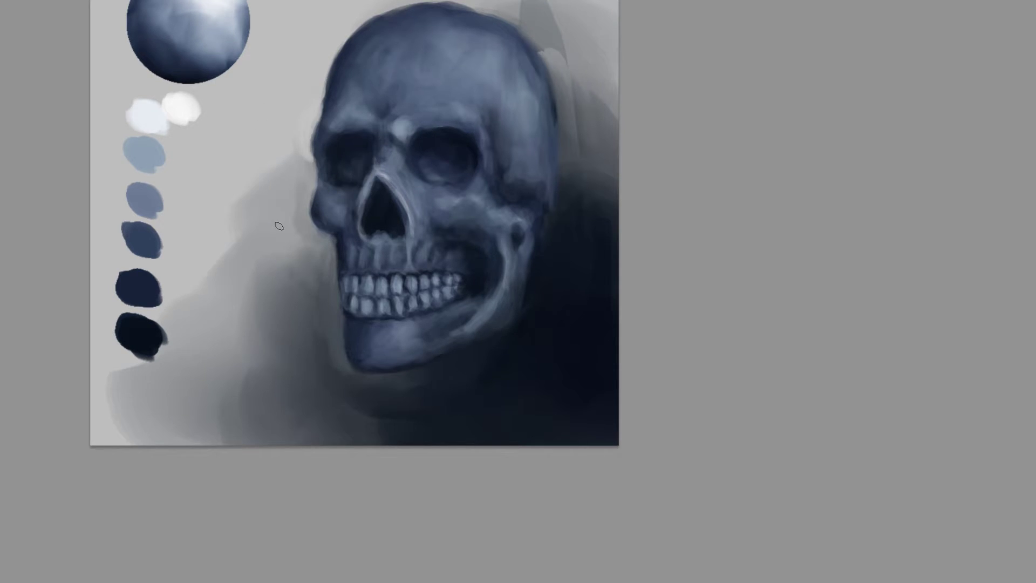
alt+click(315, 187)
alt+click(318, 204)
Touch up the nose bridge between the eye sockets with sampled blue
key(z)
mouse_move(376, 220)
mouse_down()
mouse_move(324, 262)
mouse_move(365, 257)
mouse_up()
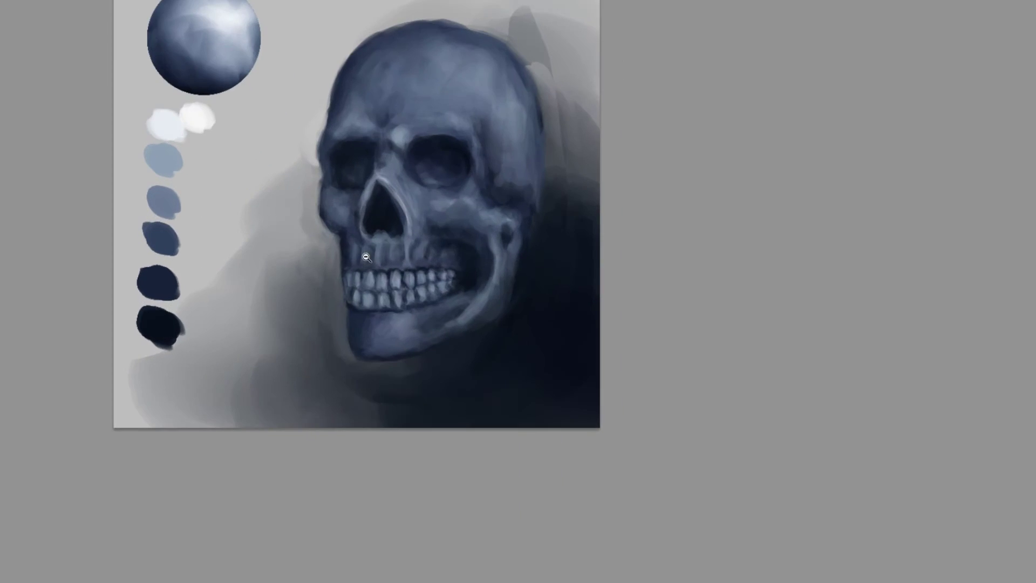
drag(359, 194, 376, 259)
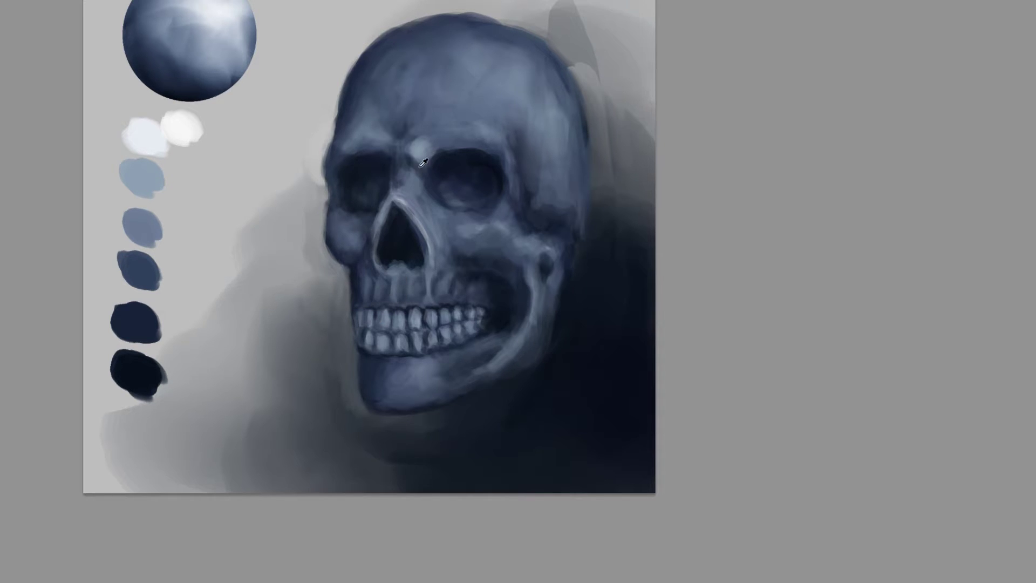
drag(405, 166, 410, 176)
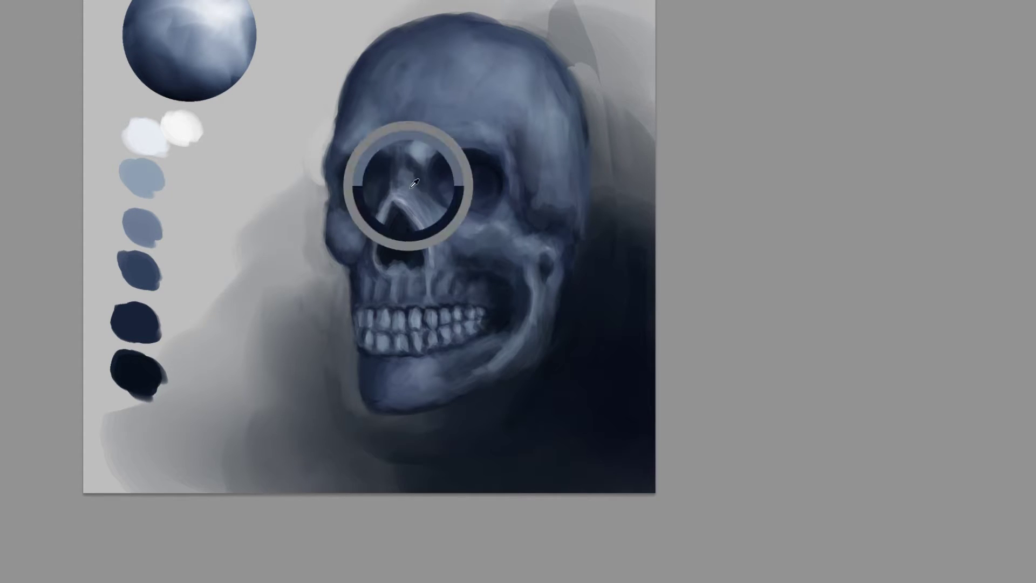
alt+click(479, 254)
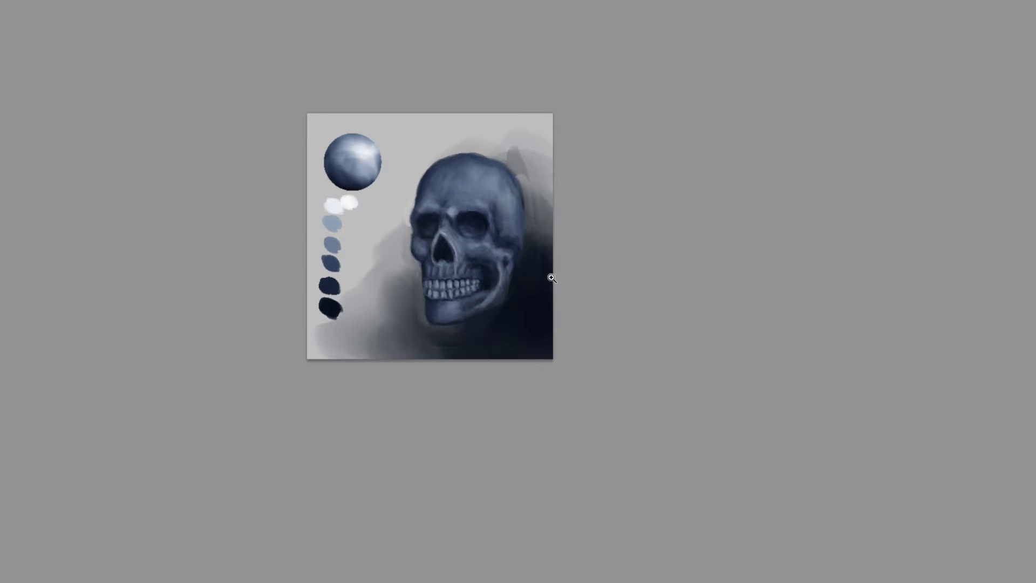
Flip the canvas horizontally and frame the skull's jaw
key(m)
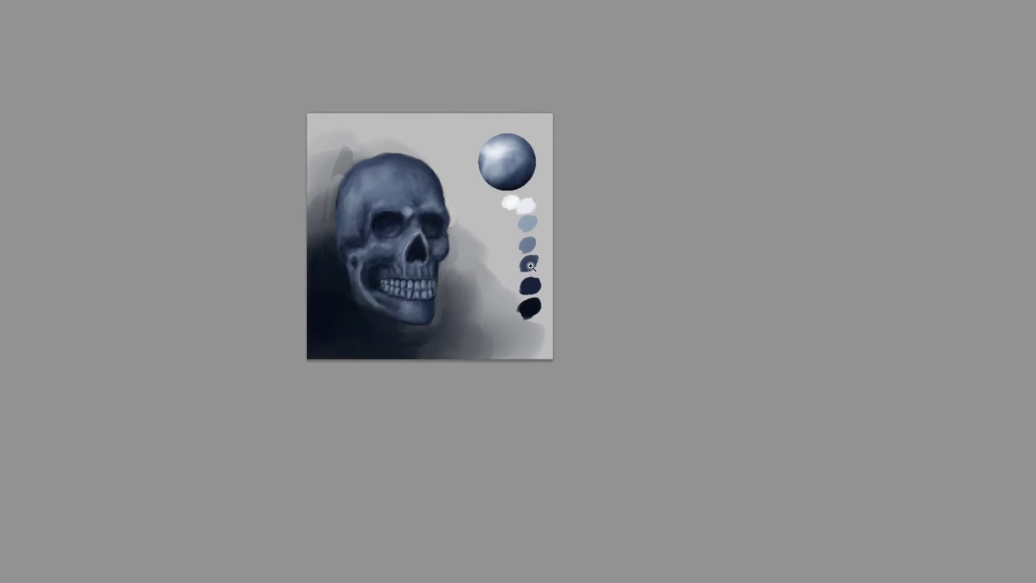
click(396, 312)
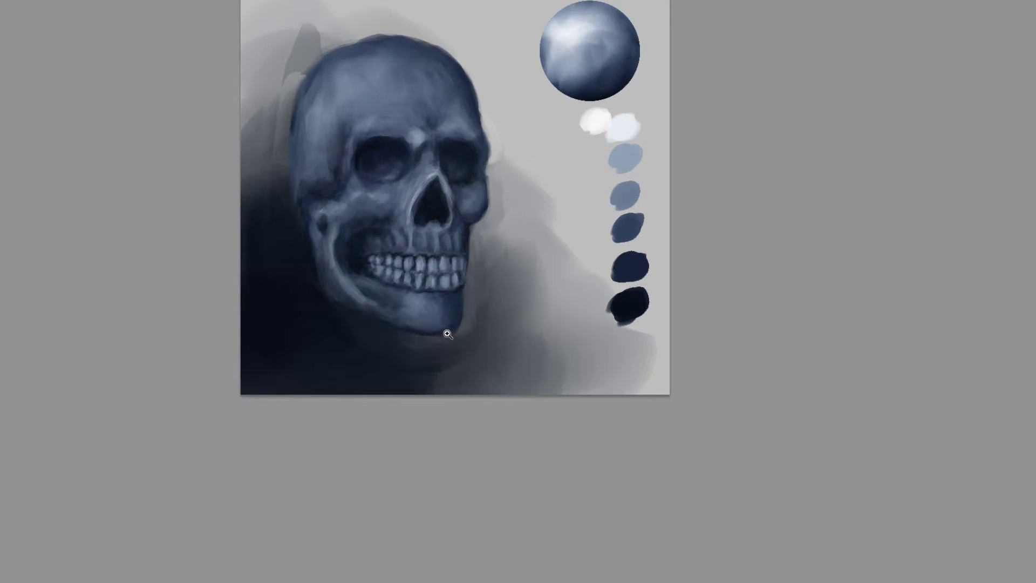
click(430, 316)
drag(436, 297, 476, 348)
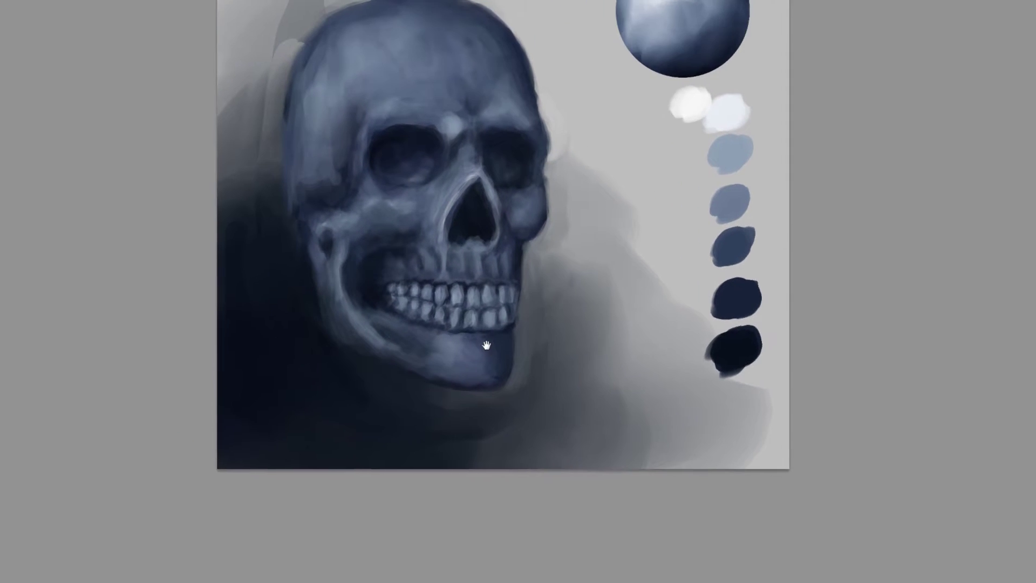
Lasso the near side of the jaw with the rear teeth and distort its corners outward and downward
key(l)
mouse_move(268, 266)
mouse_down()
mouse_move(270, 332)
mouse_move(324, 395)
mouse_move(357, 415)
mouse_move(389, 406)
mouse_move(409, 382)
mouse_up()
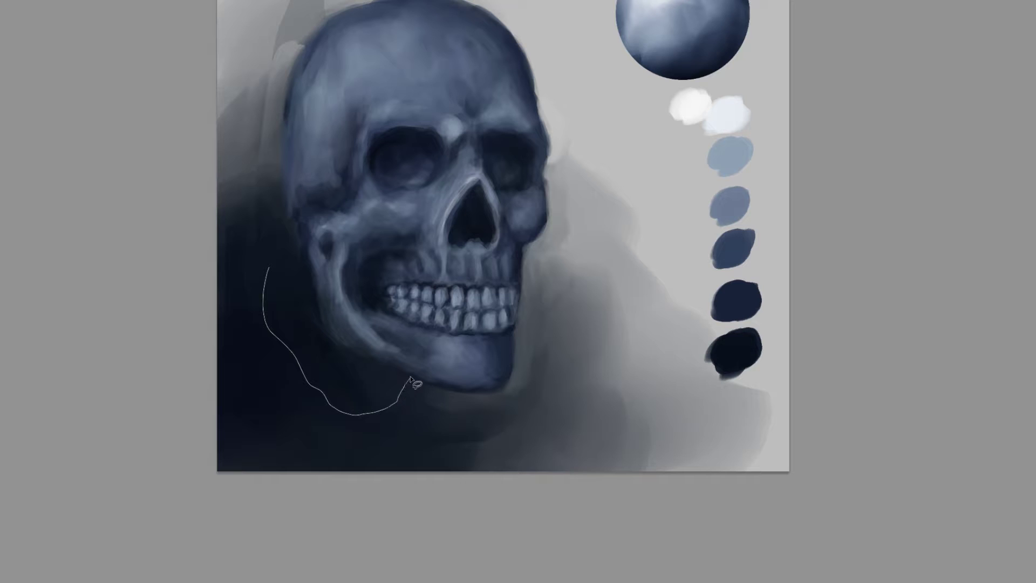
mouse_move(435, 303)
mouse_down()
mouse_move(415, 223)
mouse_move(355, 226)
mouse_move(331, 262)
mouse_move(281, 274)
mouse_up()
key(ctrl+t)
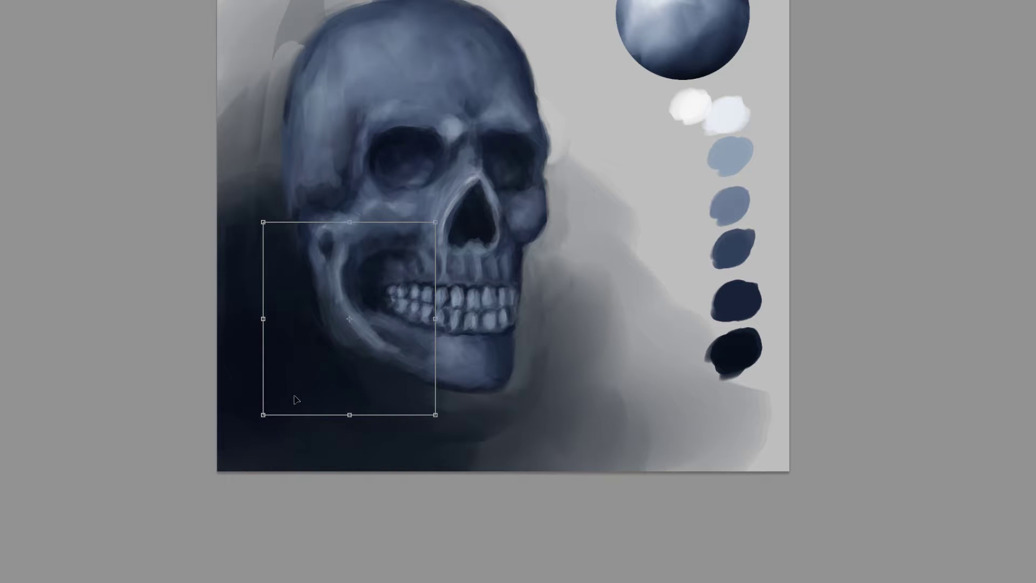
drag(260, 419, 260, 442)
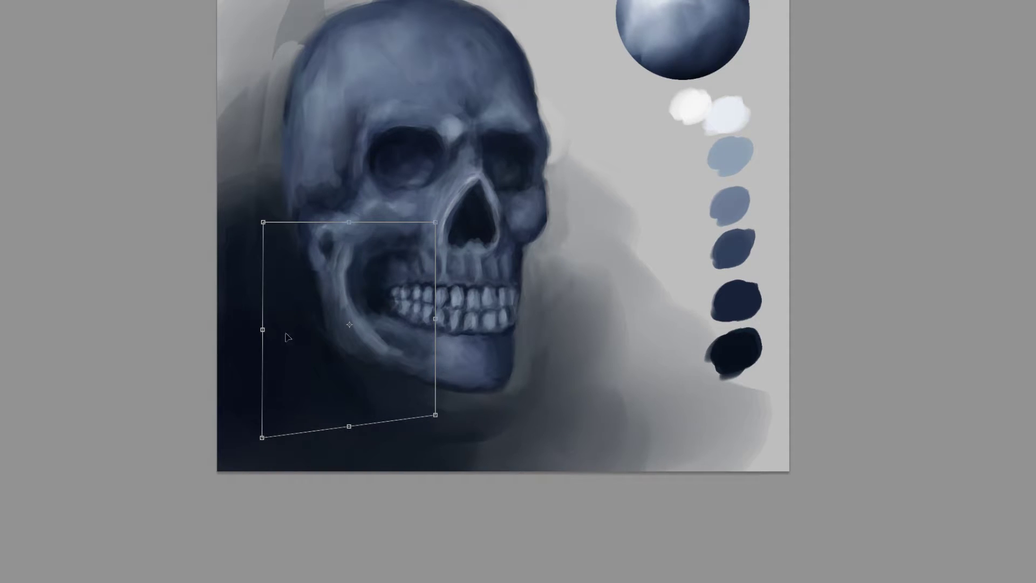
drag(265, 332, 257, 334)
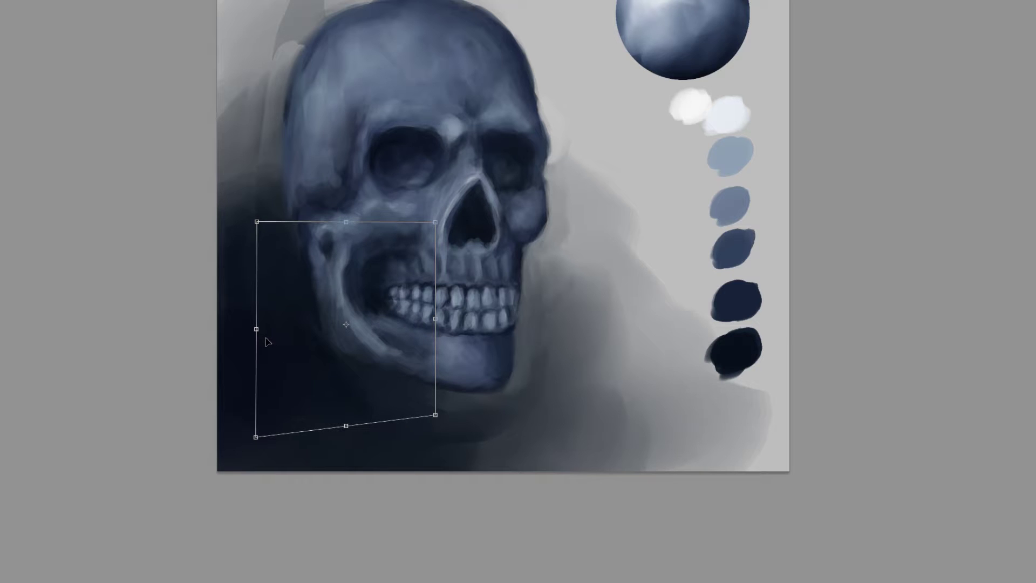
drag(434, 221, 436, 218)
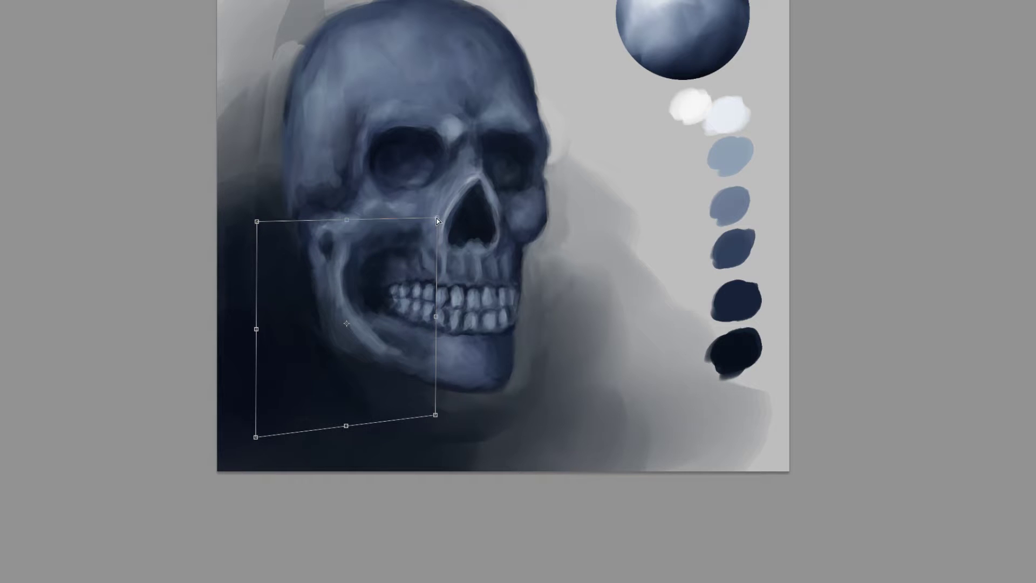
drag(435, 415, 433, 420)
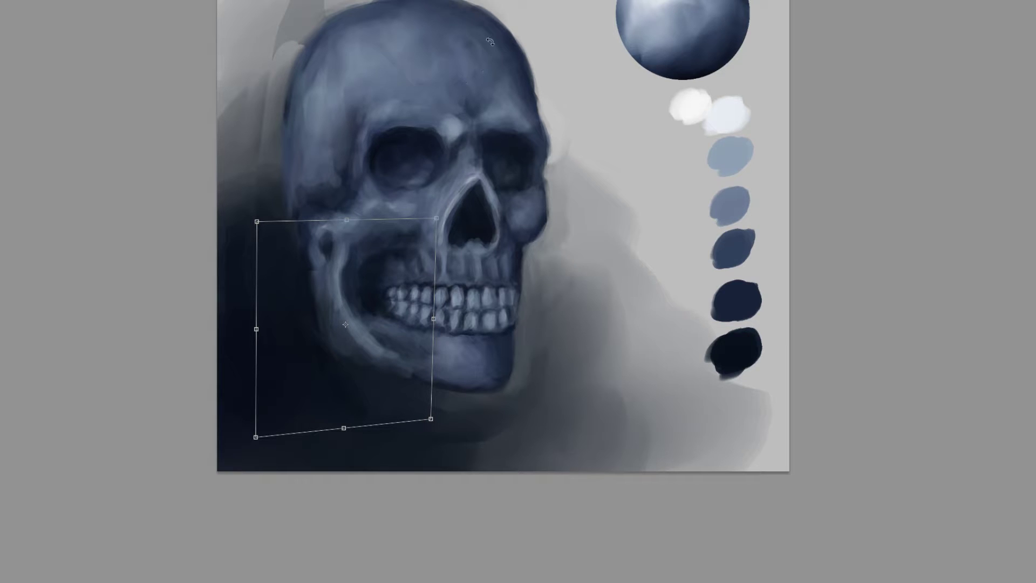
Warp the selected near side of the jaw, adjusting its lower edge and front corner, and flip the canvas back horizontally
click(459, 3)
drag(323, 411, 335, 397)
drag(411, 409, 414, 412)
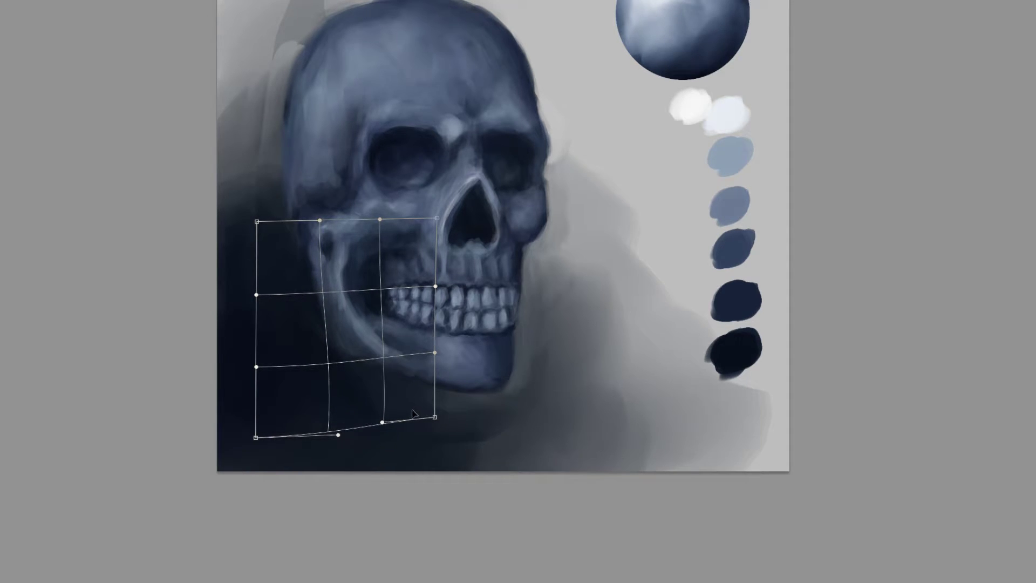
drag(413, 291, 431, 330)
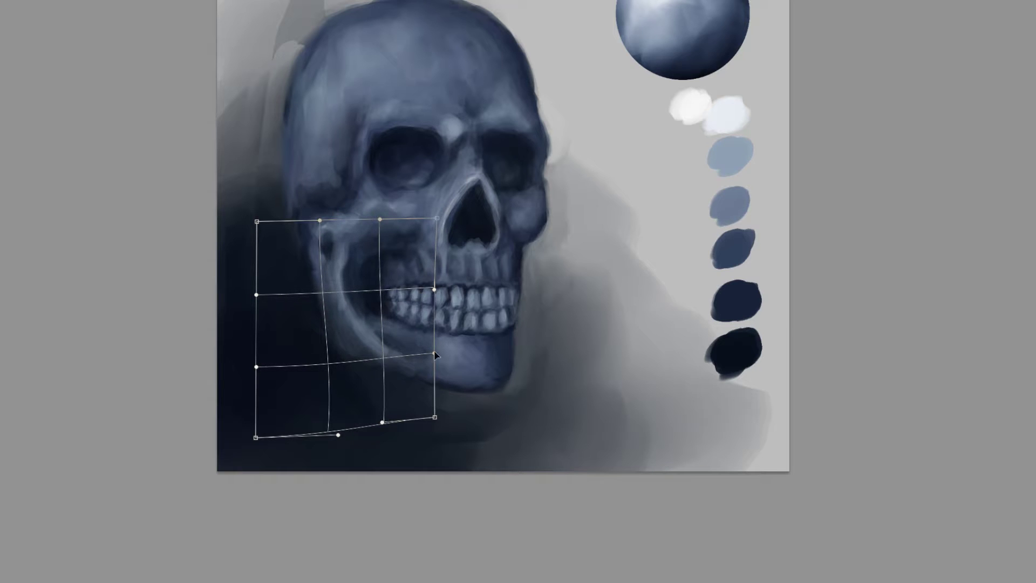
drag(436, 418, 447, 419)
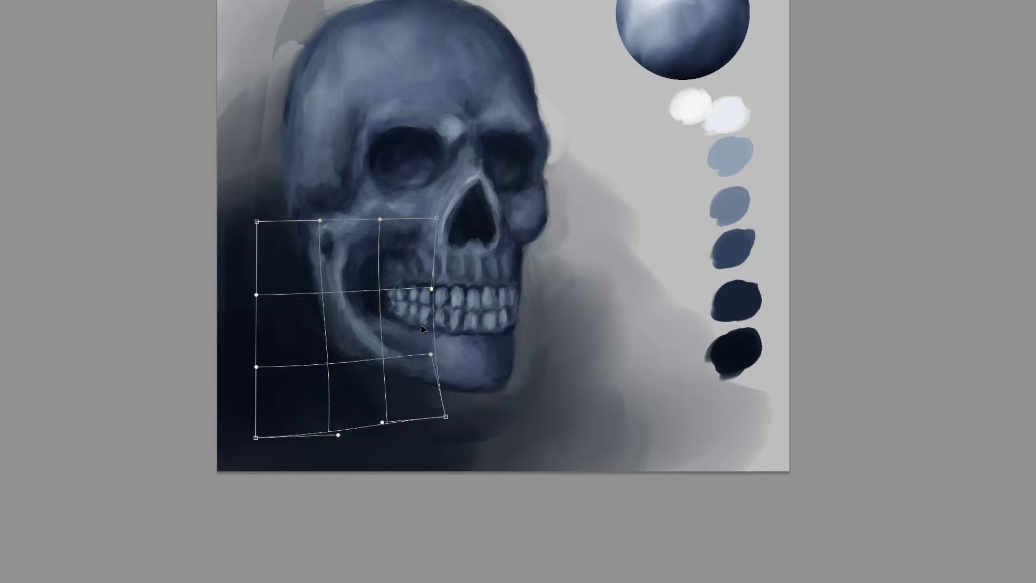
key(Return)
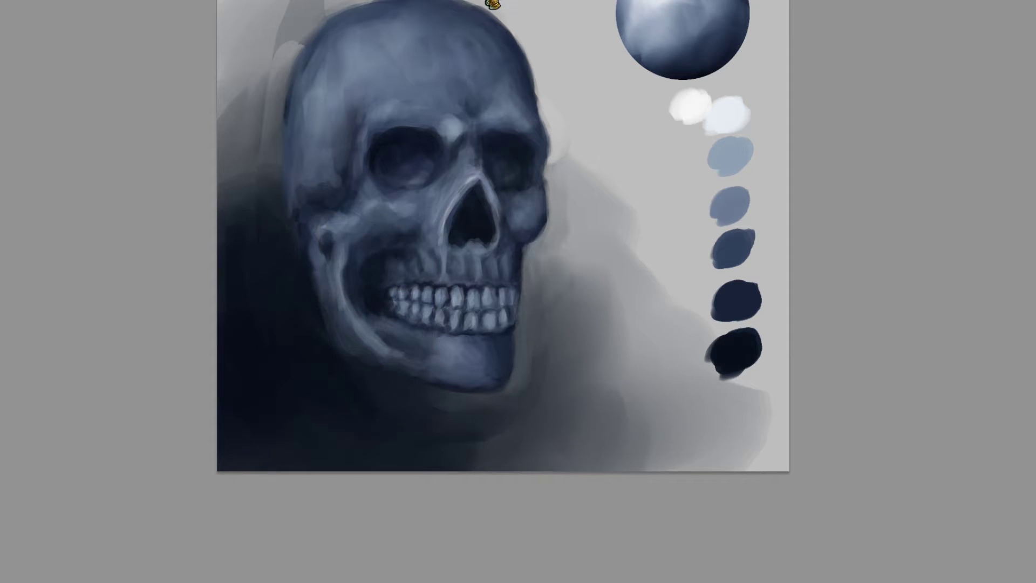
key(ctrl+z)
key(ctrl+z)
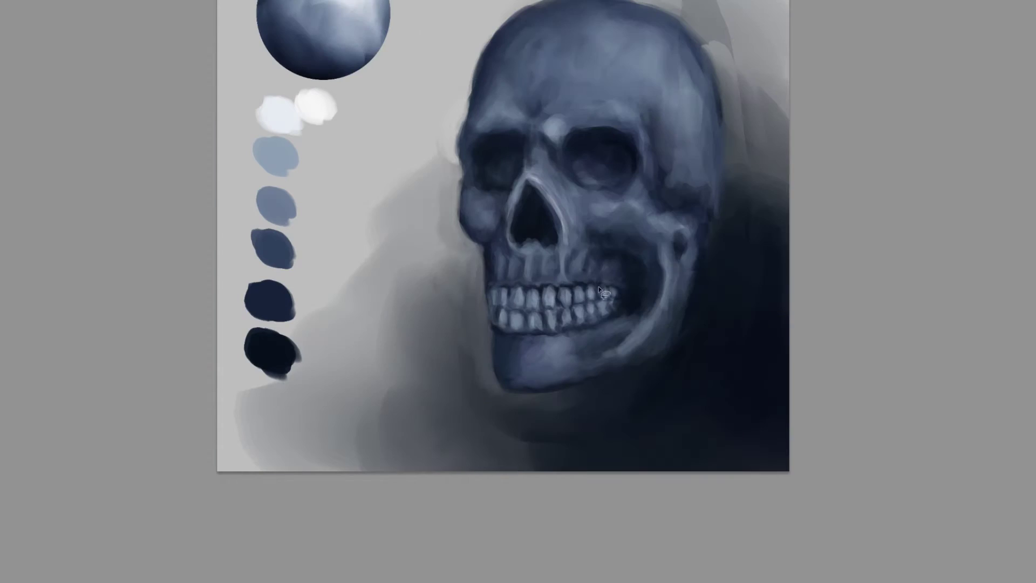
Soften and widen the near jaw's rear edge and angle with blues sampled from the jawbone and the shadow
drag(666, 286, 564, 302)
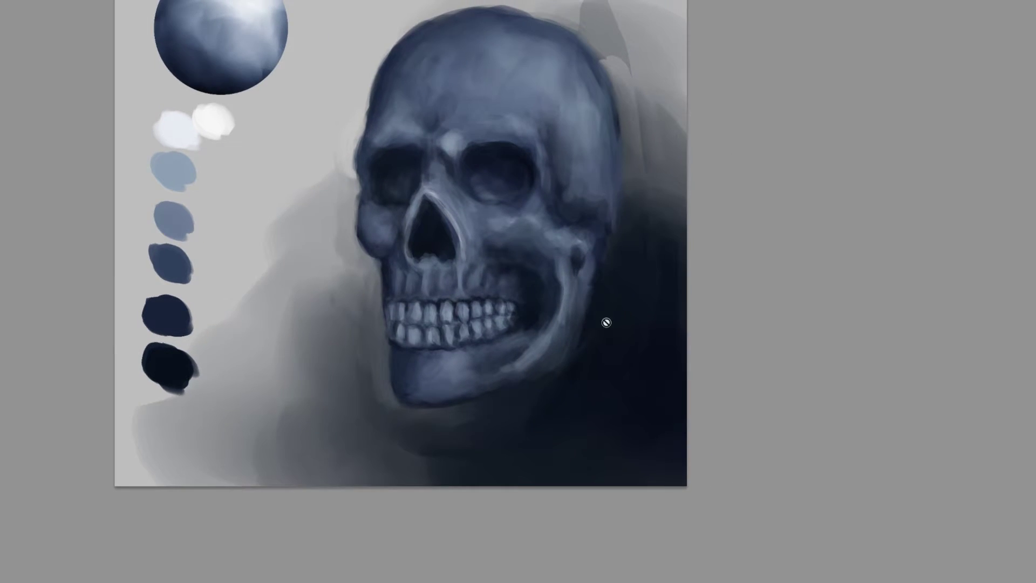
key(z)
click(603, 298)
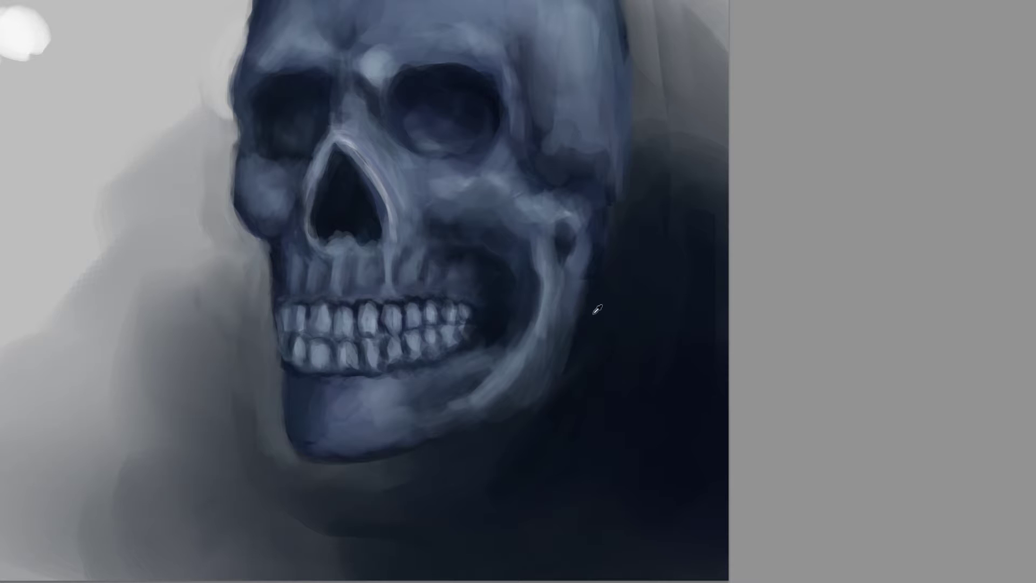
alt+click(556, 361)
mouse_move(566, 293)
mouse_down()
mouse_move(566, 346)
mouse_move(536, 380)
mouse_move(561, 303)
mouse_up()
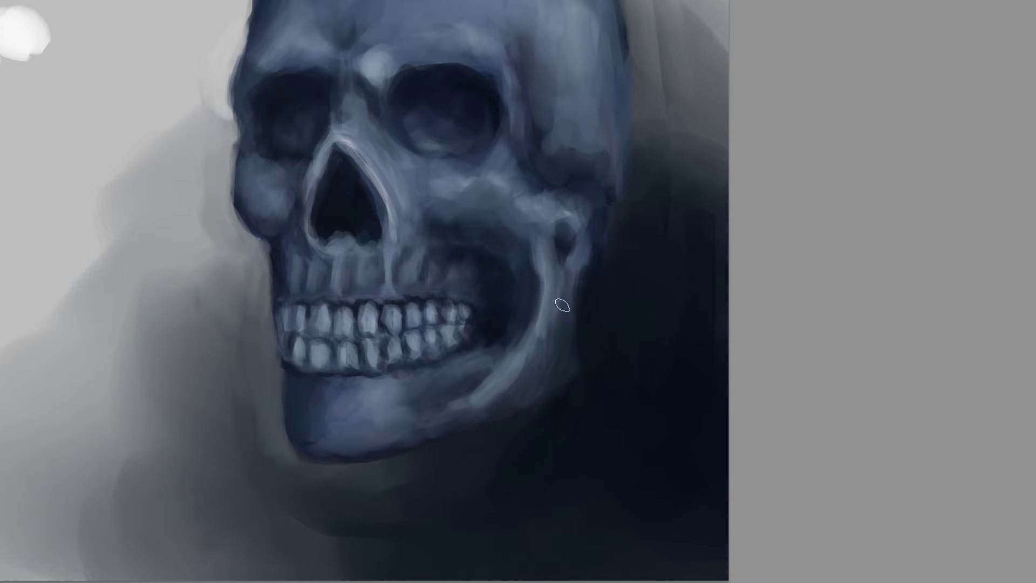
alt+click(511, 367)
mouse_move(527, 360)
mouse_down()
mouse_move(564, 324)
mouse_move(513, 360)
mouse_move(568, 306)
mouse_move(547, 370)
mouse_up()
alt+click(566, 364)
drag(618, 284, 557, 311)
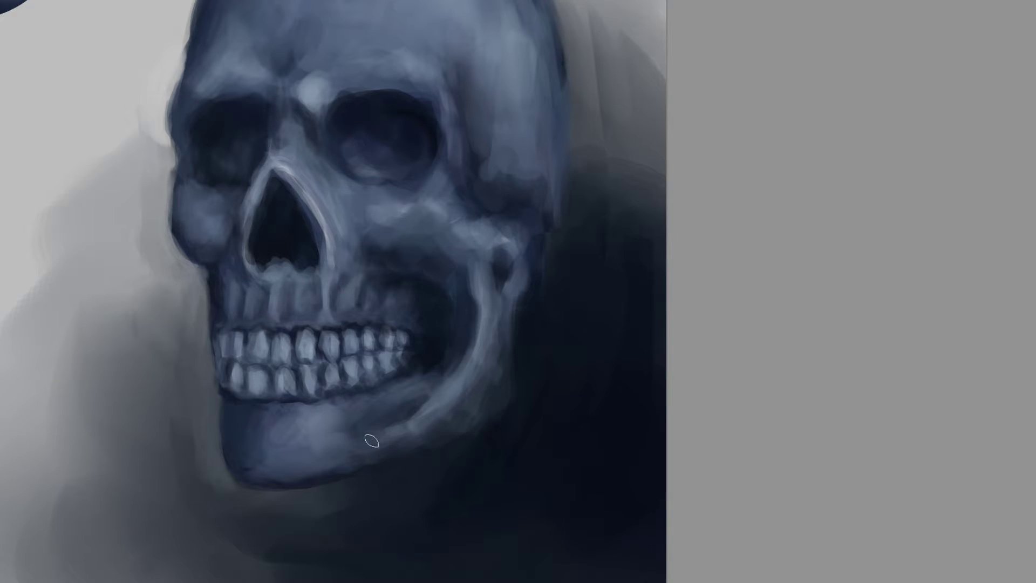
mouse_move(549, 267)
mouse_down()
mouse_move(570, 329)
mouse_move(524, 327)
mouse_up()
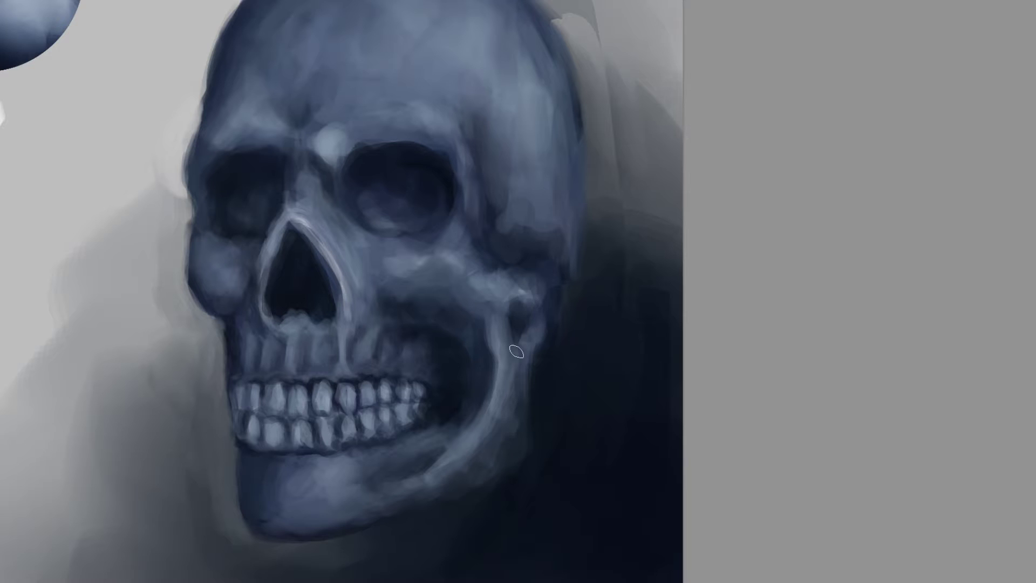
mouse_move(477, 376)
mouse_down()
mouse_move(448, 400)
mouse_move(485, 363)
mouse_up()
Deepen the shadow in the near temple above the cheekbone with sampled blues and blend it toward the back of the cranium
alt+click(490, 211)
drag(488, 220, 520, 265)
alt+click(500, 277)
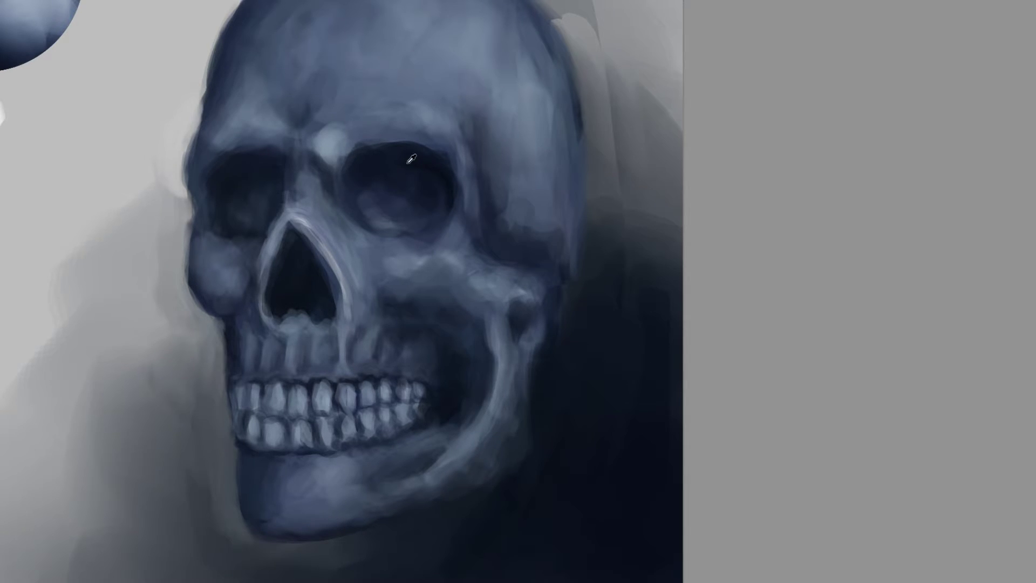
mouse_move(528, 245)
mouse_down()
mouse_move(502, 249)
mouse_move(531, 248)
mouse_move(516, 258)
mouse_move(506, 222)
mouse_move(519, 245)
mouse_move(515, 208)
mouse_move(541, 219)
mouse_up()
key(])
key(])
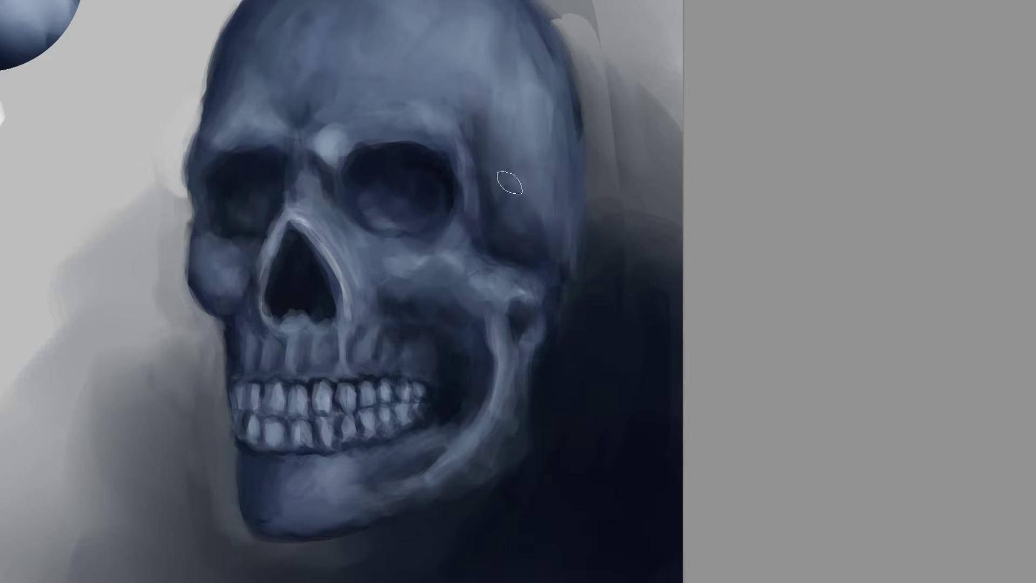
alt+click(554, 215)
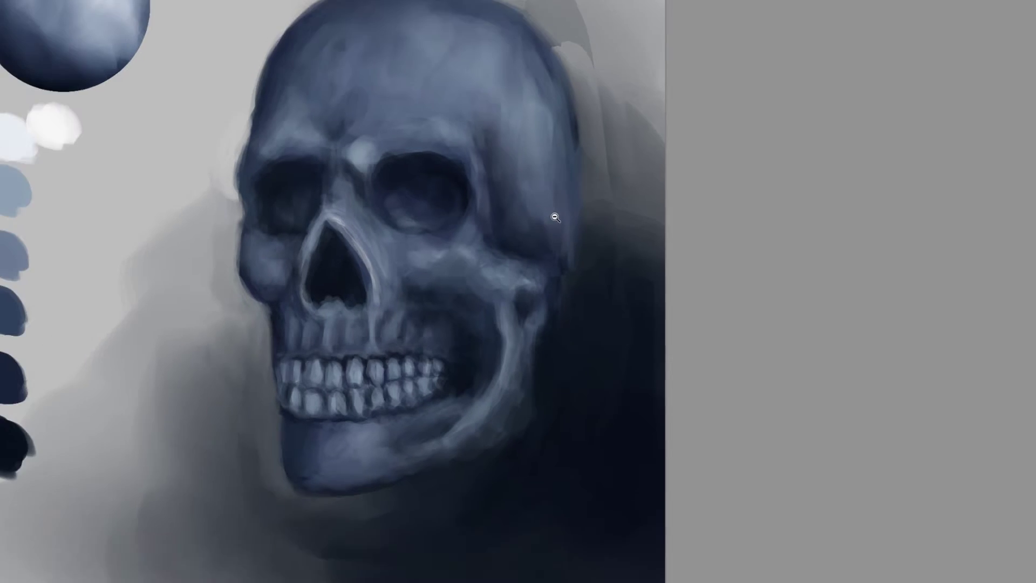
drag(550, 198, 553, 224)
Paint over the streaky background beside the back of the cranium with a larger brush, trimming the skull's rear edge
key(])
key(])
key(])
mouse_move(540, 73)
mouse_down()
mouse_move(578, 49)
mouse_move(612, 115)
mouse_move(575, 82)
mouse_move(604, 138)
mouse_move(592, 160)
mouse_move(608, 171)
mouse_move(623, 276)
mouse_move(609, 317)
mouse_move(615, 258)
mouse_up()
mouse_move(563, 113)
mouse_down()
mouse_move(531, 119)
mouse_move(556, 114)
mouse_move(567, 159)
mouse_move(543, 101)
mouse_move(581, 180)
mouse_move(595, 242)
mouse_move(571, 287)
mouse_up()
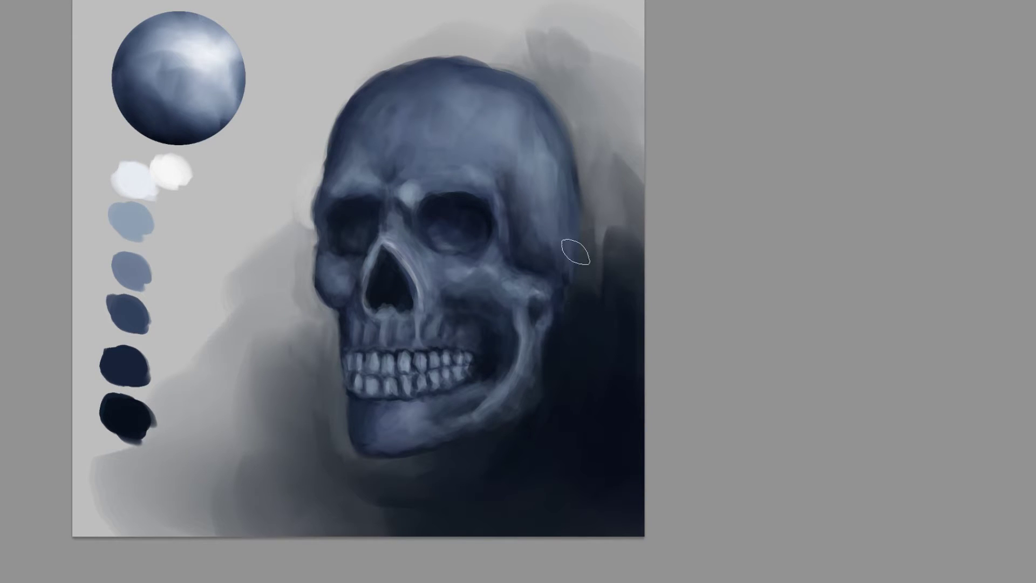
Round out the cranium's upper rear contour with a smaller brush and blue sampled from its edge
key([)
key([)
key([)
alt+click(517, 82)
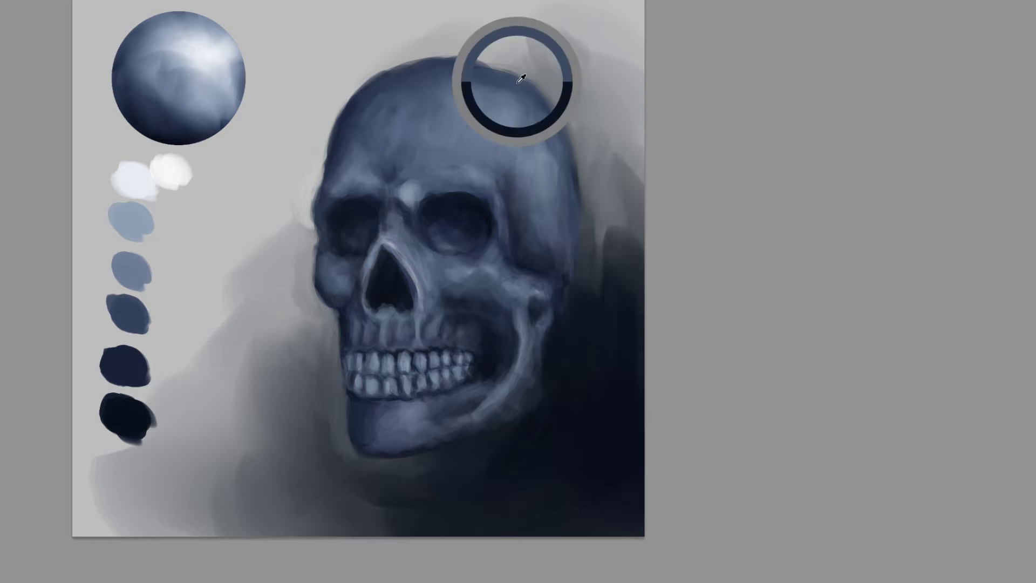
mouse_move(530, 96)
mouse_down()
mouse_move(566, 139)
mouse_move(577, 192)
mouse_up()
alt+click(544, 124)
Darken the background behind the cranium with broad strokes of sampled grey, blending it into the dark shadow below
alt+click(604, 176)
key(bracketright)
key(bracketright)
key(bracketright)
key(bracketright)
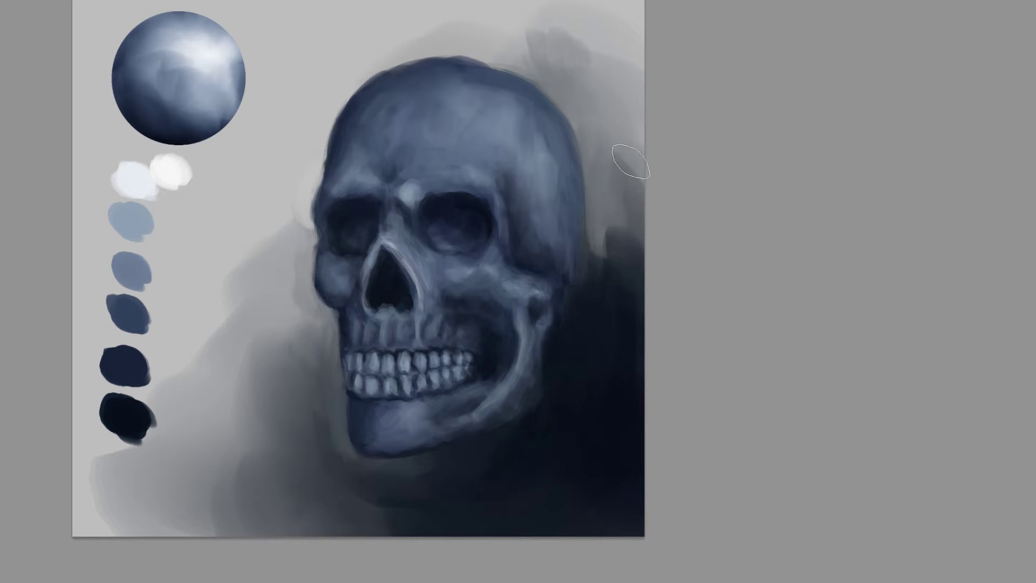
drag(626, 172, 606, 266)
drag(617, 194, 608, 261)
drag(620, 121, 615, 219)
mouse_move(664, 260)
mouse_down()
mouse_move(619, 101)
mouse_move(649, 156)
mouse_move(613, 219)
mouse_move(605, 163)
mouse_move(625, 184)
mouse_move(640, 151)
mouse_move(597, 114)
mouse_up()
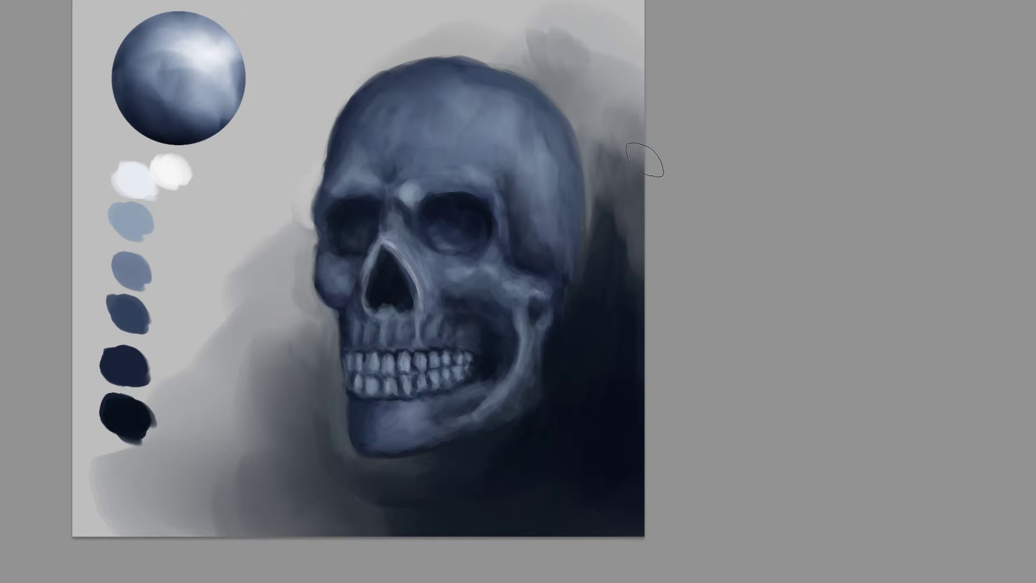
Clean up the cranium's rear edge with dark colour sampled from the adjoining background
scroll(615, 208, up, 1)
drag(594, 188, 586, 267)
drag(595, 224, 588, 179)
alt+click(606, 271)
drag(578, 291, 600, 196)
drag(591, 231, 601, 167)
drag(568, 103, 567, 120)
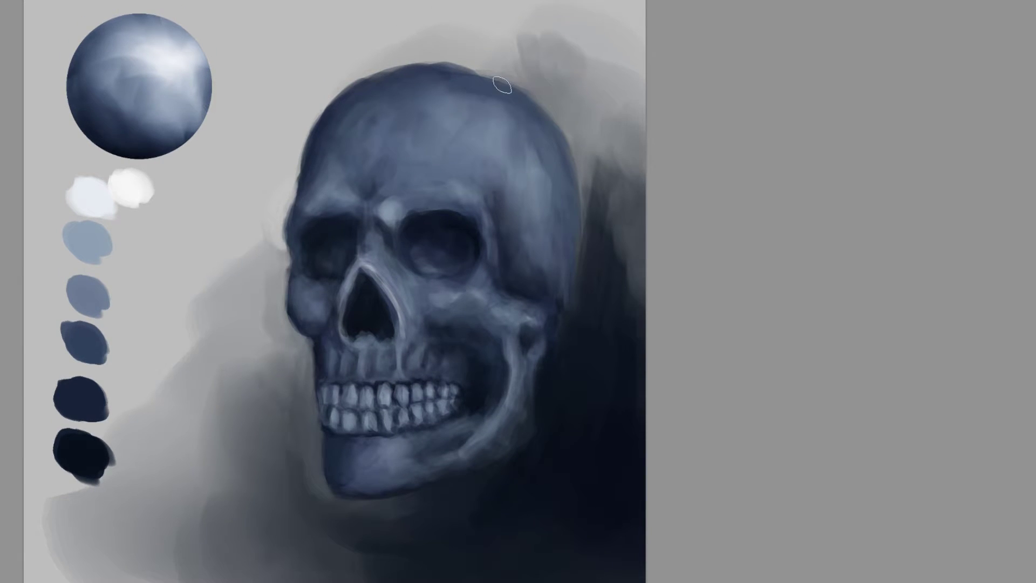
Select the upper part of the skull, copy it to a new layer and skew it slightly toward the face
mouse_move(428, 32)
mouse_down()
mouse_move(319, 120)
mouse_move(535, 193)
mouse_move(618, 283)
mouse_move(429, 31)
mouse_up()
key(ctrl+j)
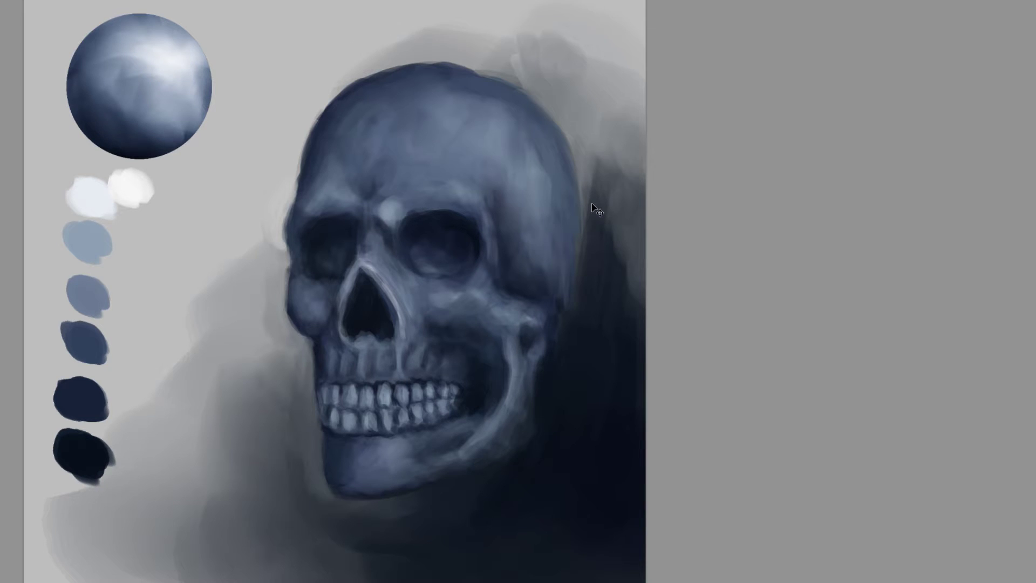
key(ctrl+t)
drag(466, 27, 458, 27)
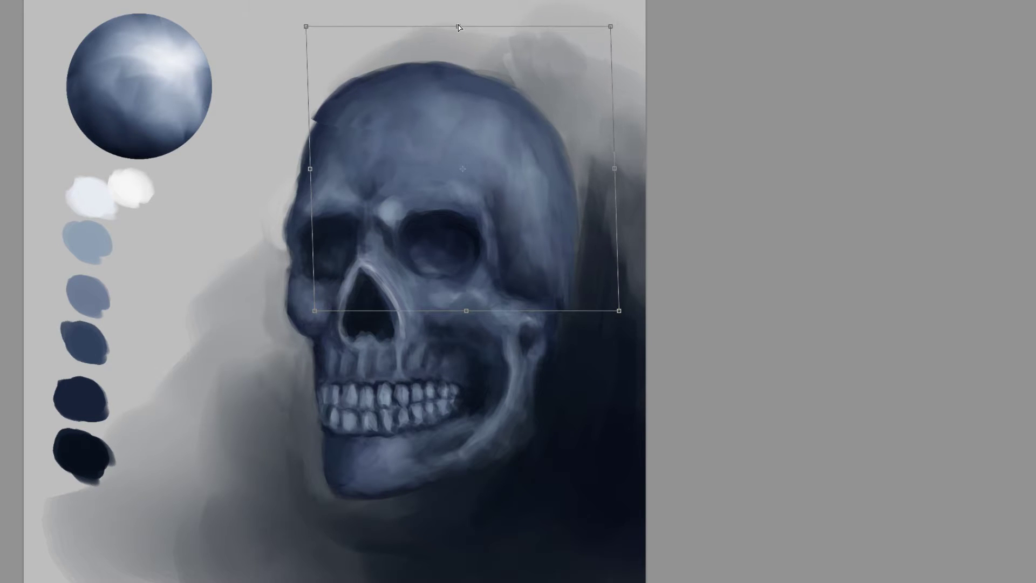
drag(309, 170, 313, 173)
key(Return)
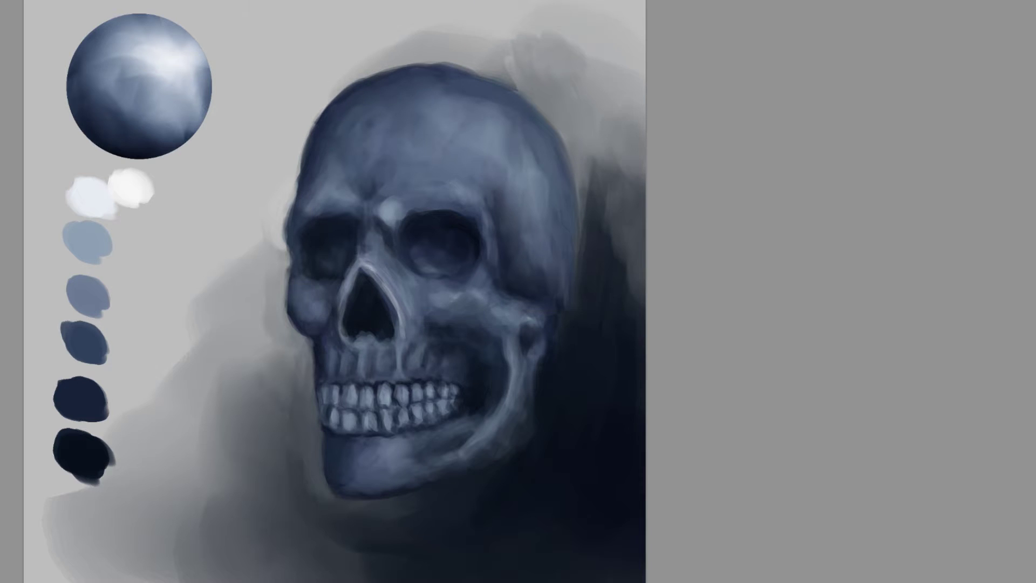
click(938, 470)
click(938, 470)
Retouch the crown of the cranium with blues sampled from the forehead and the skull's upper edge
alt+click(539, 88)
alt+click(472, 106)
drag(449, 93, 510, 112)
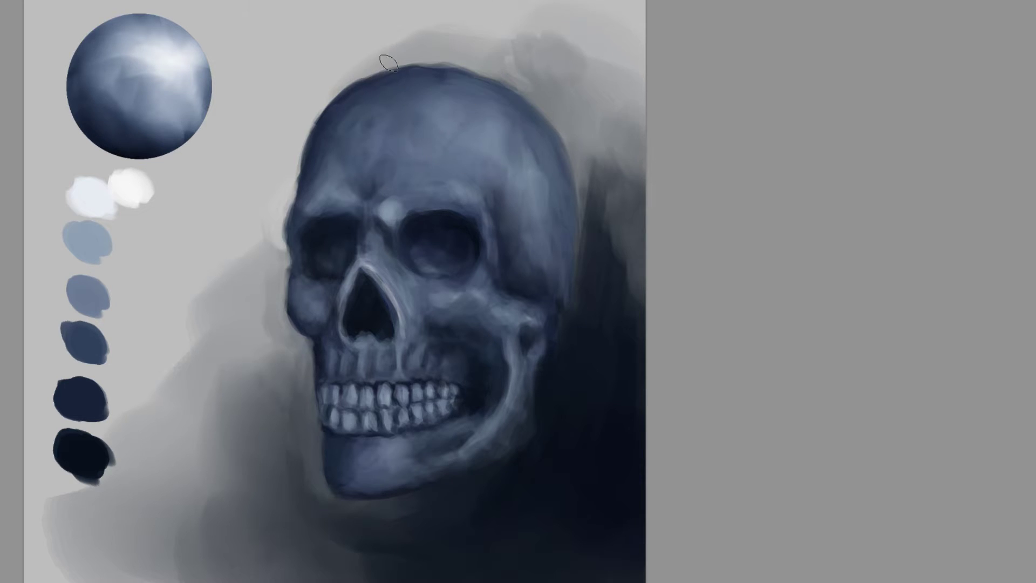
alt+click(441, 68)
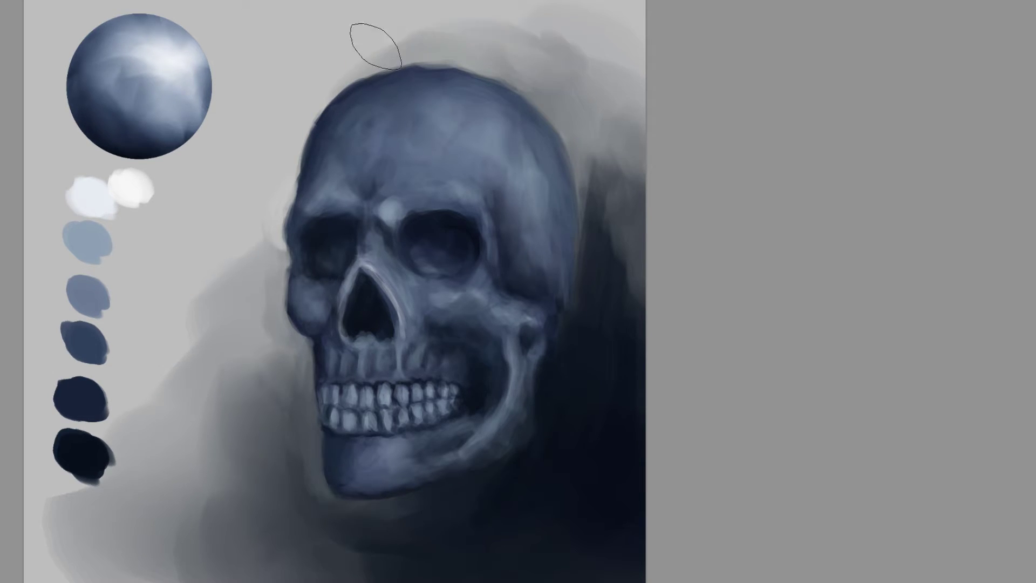
Reduce the brush size and refine the crown's contour on the far side of the forehead
key(bracketleft)
key(bracketleft)
key(bracketleft)
key(bracketleft)
key(bracketleft)
key(bracketleft)
key(bracketleft)
key(bracketleft)
key(bracketleft)
key(bracketleft)
mouse_move(418, 68)
mouse_down()
mouse_move(501, 83)
mouse_move(536, 76)
mouse_move(398, 102)
mouse_up()
Rotate the canvas, smooth the cranium's curve along the forehead and crown, and reset the canvas rotation
key(r)
alt+click(338, 134)
mouse_move(317, 162)
mouse_down()
mouse_move(383, 134)
mouse_move(335, 144)
mouse_move(323, 135)
mouse_up()
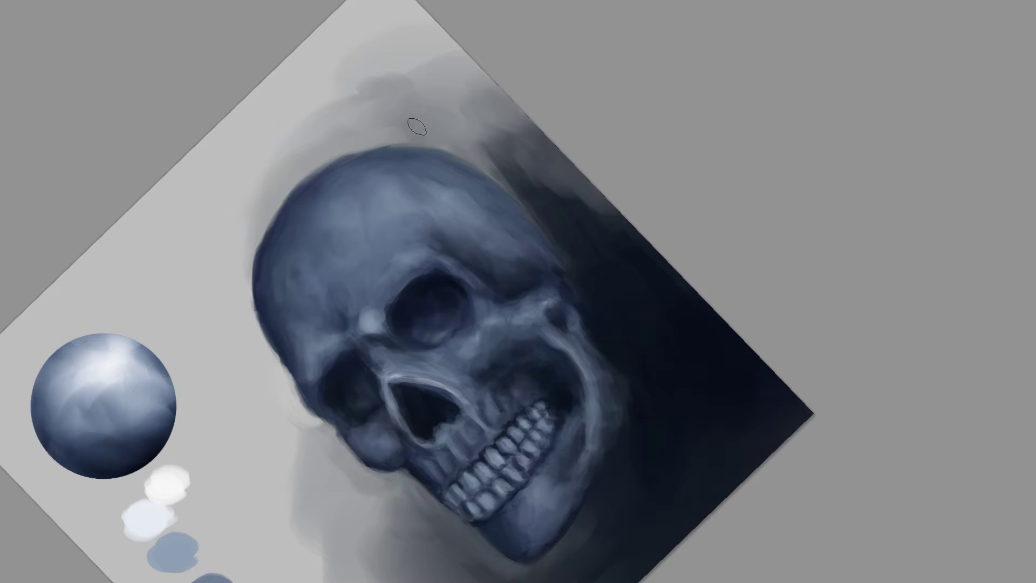
drag(424, 127, 345, 149)
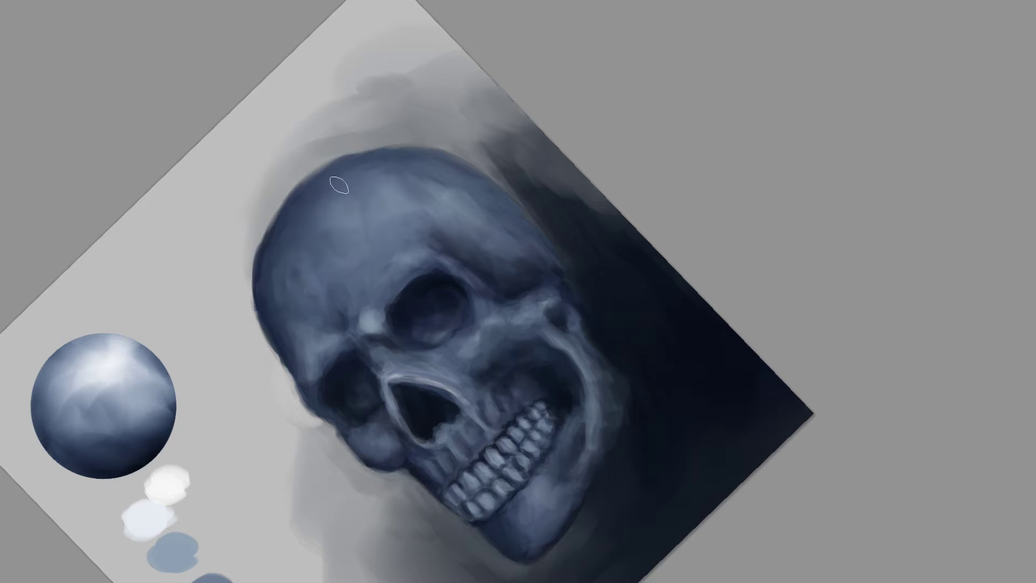
click(130, 2)
key(z)
drag(451, 213, 398, 253)
scroll(447, 305, up, 5)
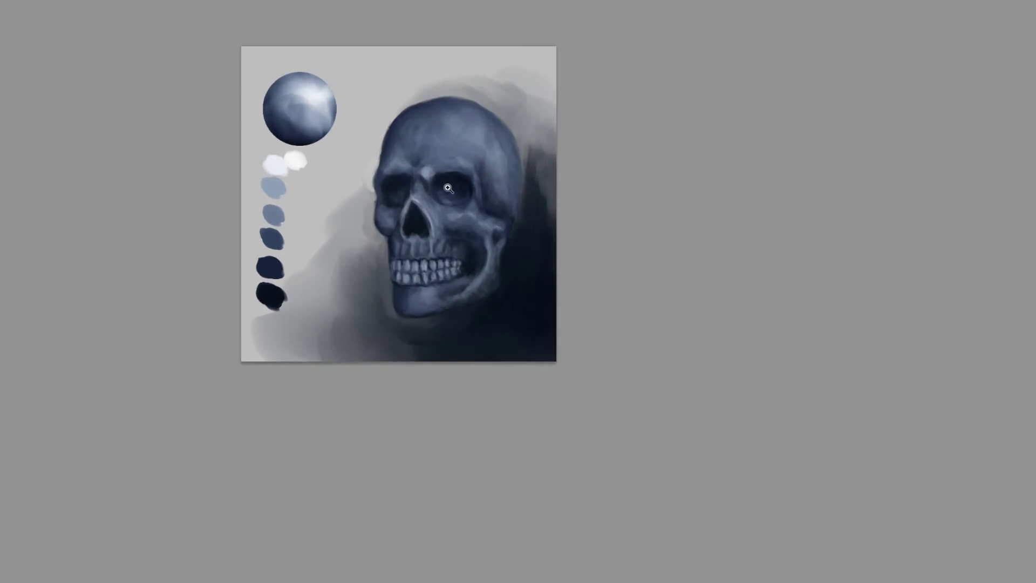
alt+click(404, 316)
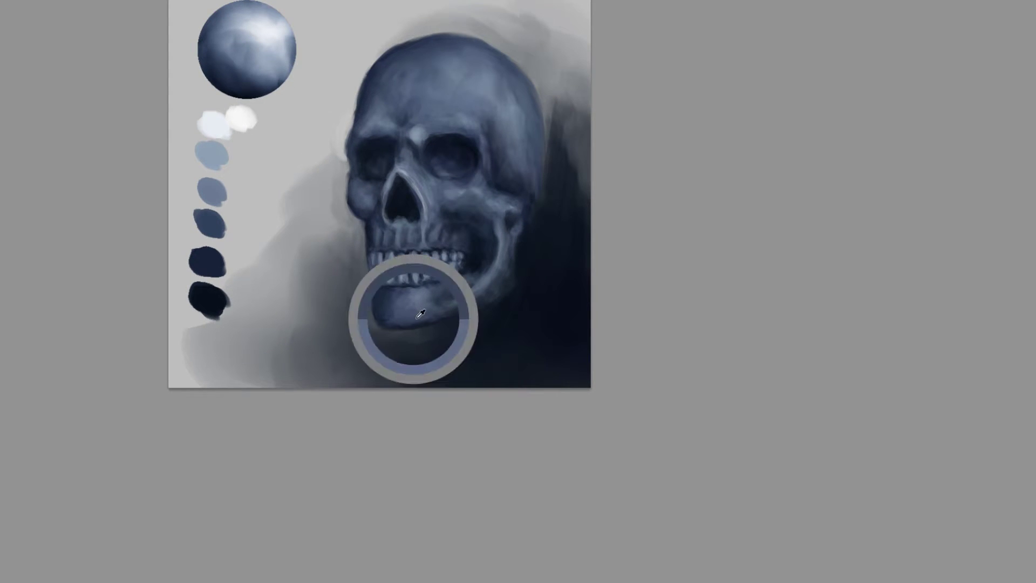
click(453, 316)
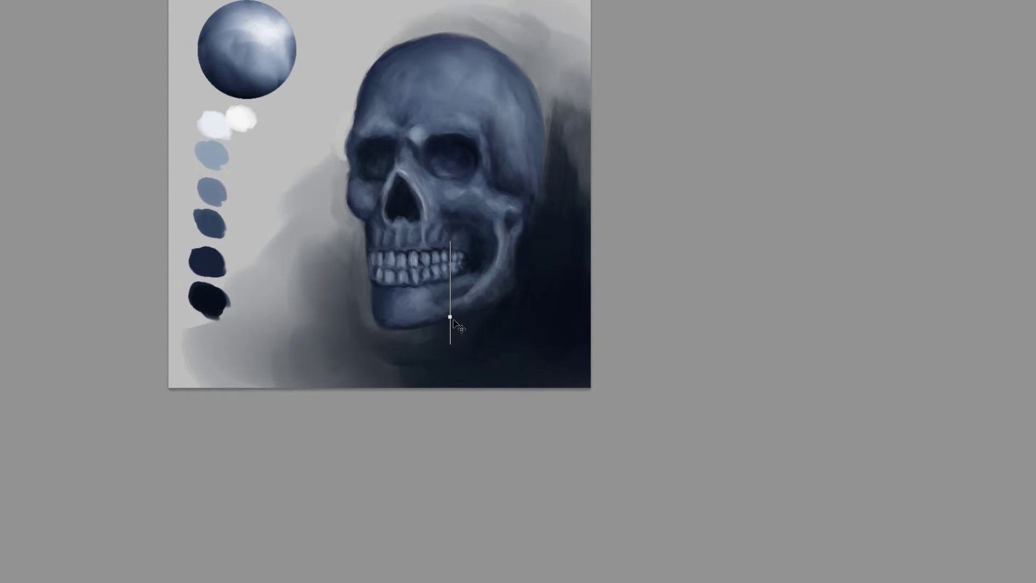
text(t)
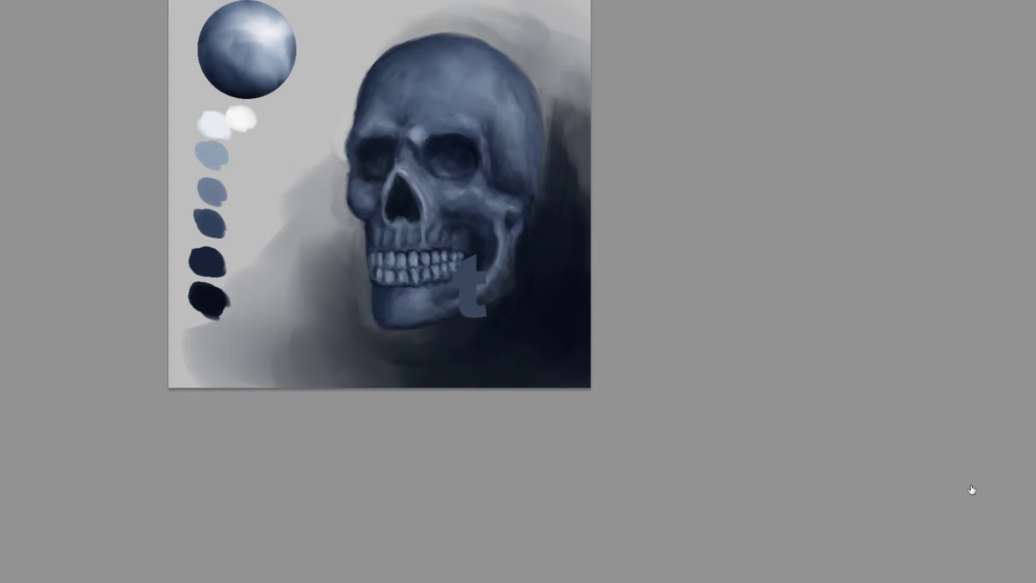
key(ctrl+z)
Refine the top edge of the cranium with blue sampled from the crown and grey sampled from the background
drag(476, 276, 519, 326)
drag(834, 376, 836, 410)
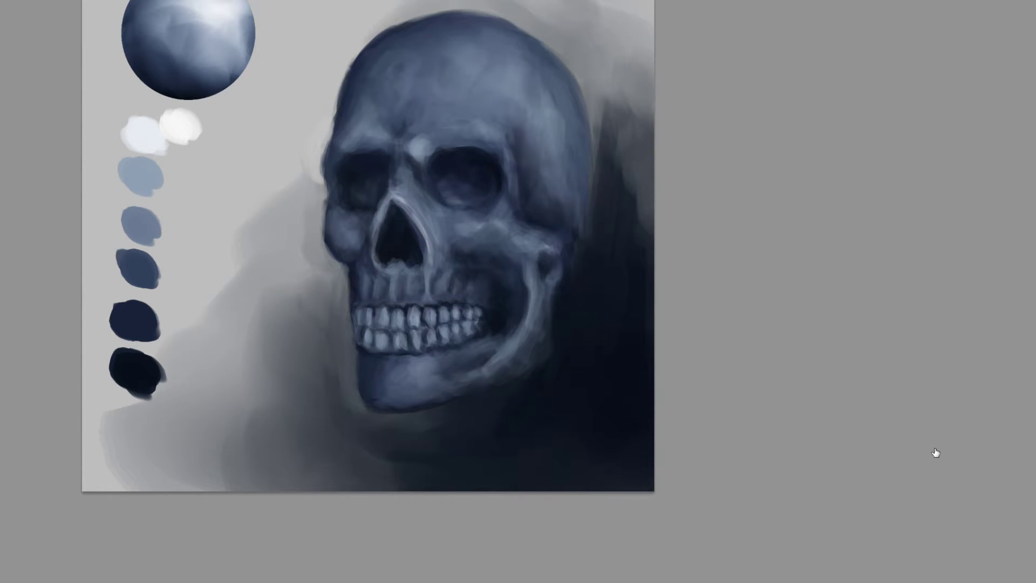
drag(533, 198, 562, 245)
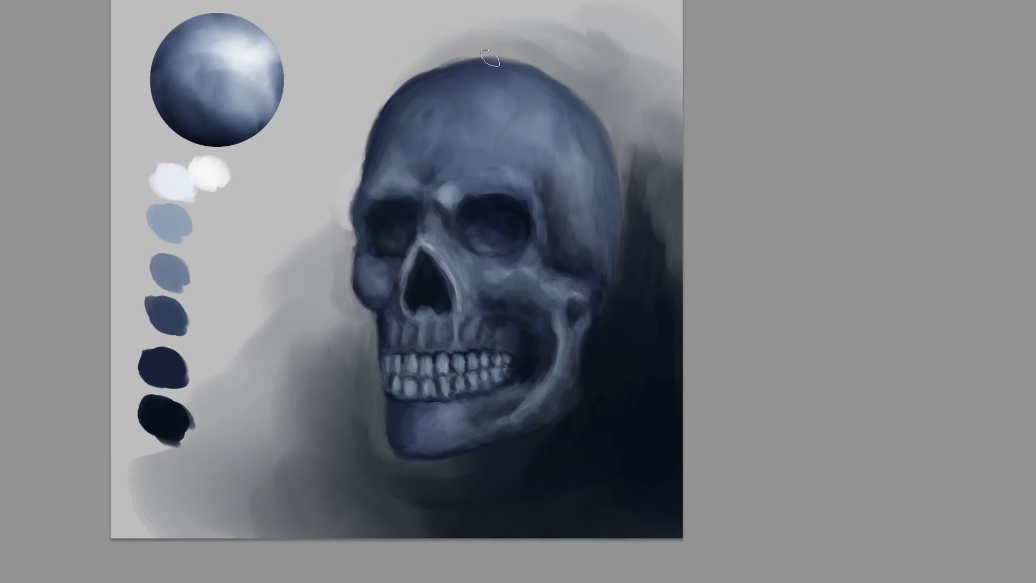
alt+click(558, 53)
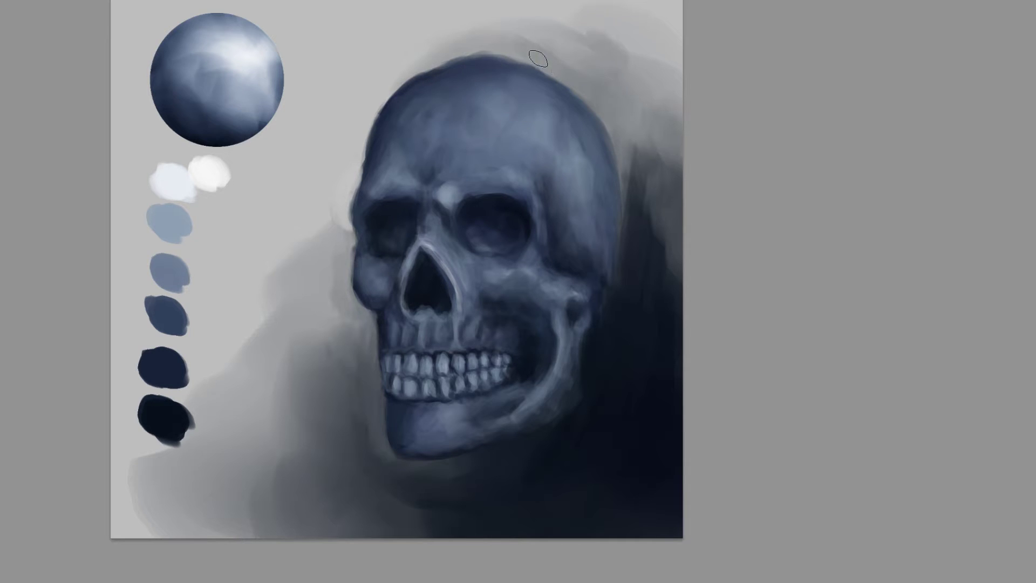
alt+click(504, 62)
alt+click(464, 42)
Define the lower edge of the jaw from chin to jaw angle with sampled blue and dark background colour
alt+click(456, 450)
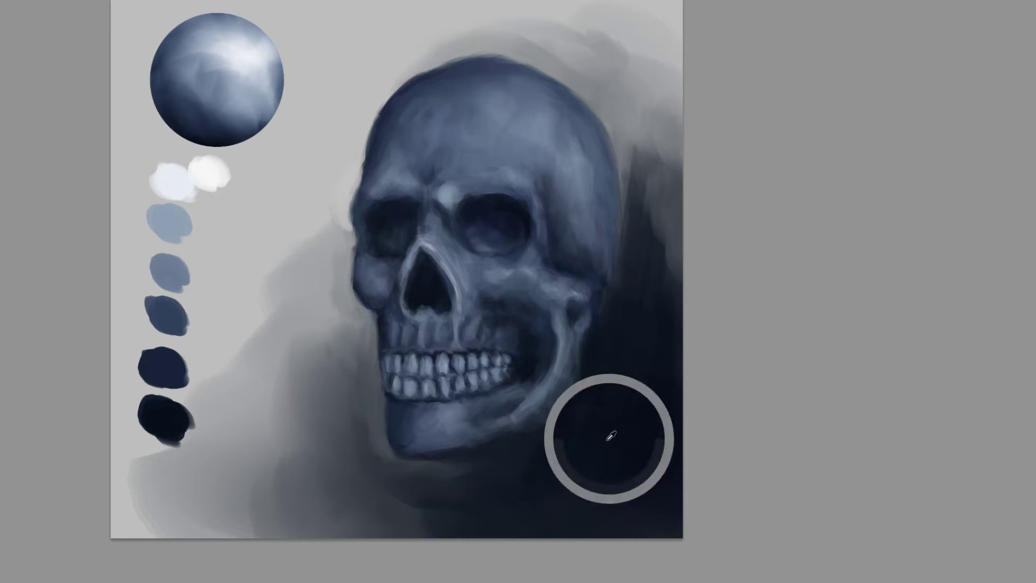
mouse_move(430, 452)
mouse_down()
mouse_move(509, 435)
mouse_move(481, 439)
mouse_move(493, 447)
mouse_up()
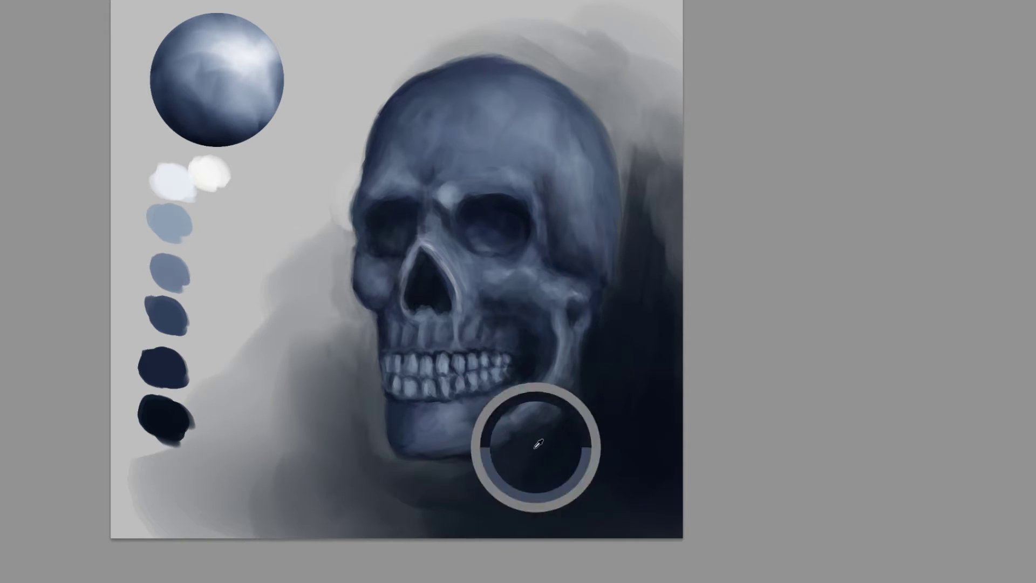
alt+click(629, 410)
drag(560, 424, 513, 452)
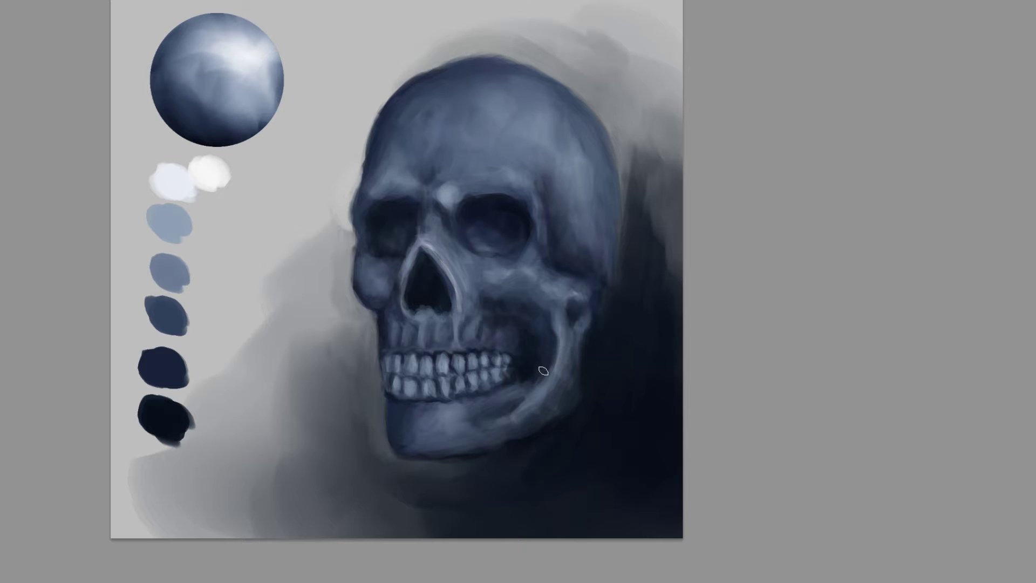
Select the cranium and upper face down to the nose base, and stretch the selection's upper corners outward with a free transform
scroll(550, 356, down, 1)
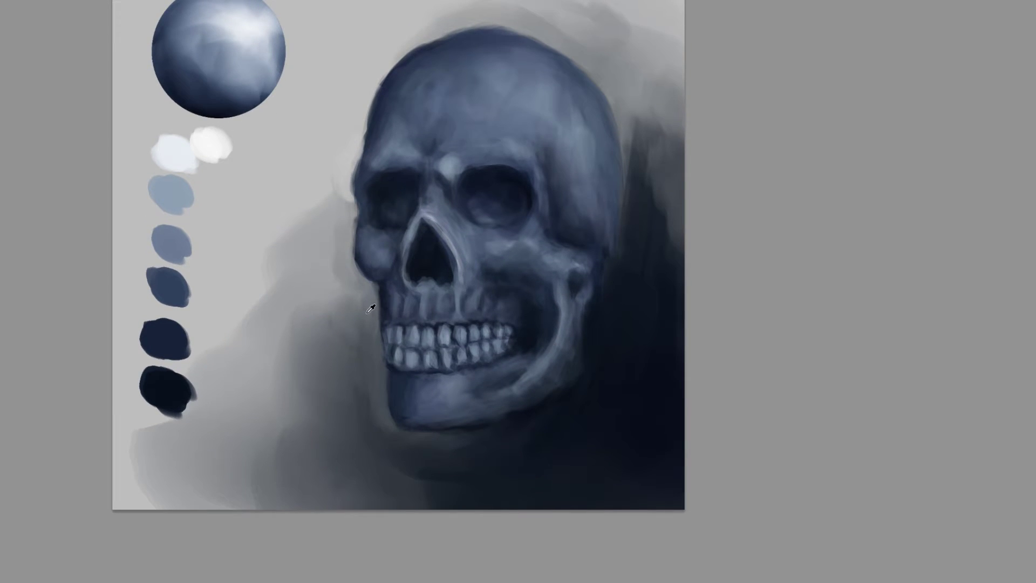
mouse_move(372, 291)
mouse_down()
mouse_move(363, 370)
mouse_move(393, 365)
mouse_move(423, 414)
mouse_up()
key(z)
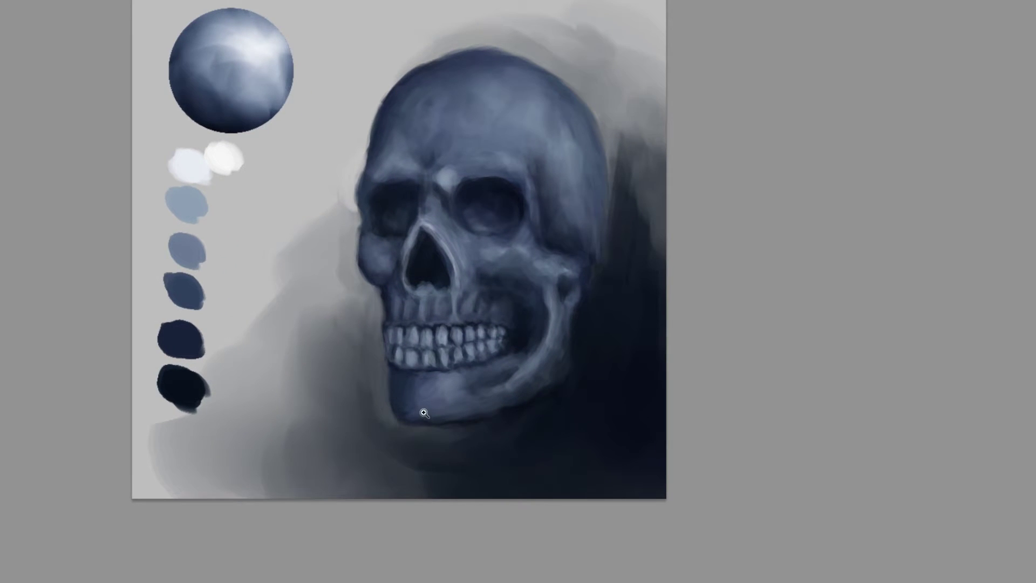
drag(421, 299, 416, 306)
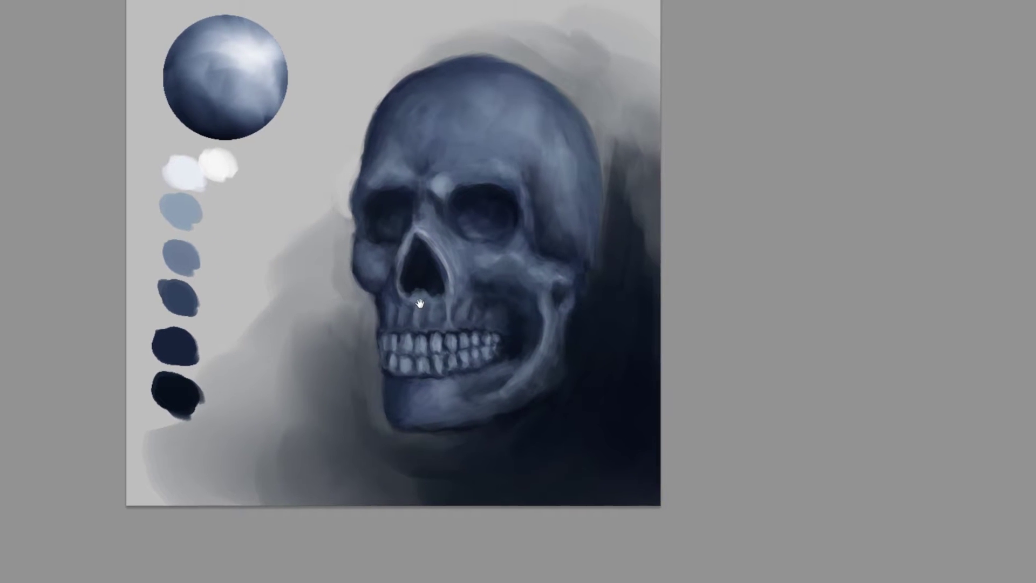
click(942, 464)
click(941, 463)
mouse_move(371, 66)
mouse_down()
mouse_move(323, 170)
mouse_move(321, 291)
mouse_move(349, 306)
mouse_move(418, 308)
mouse_up()
mouse_move(589, 284)
mouse_down()
mouse_move(642, 232)
mouse_move(591, 68)
mouse_move(482, 16)
mouse_up()
key(ctrl+d)
key(ctrl+t)
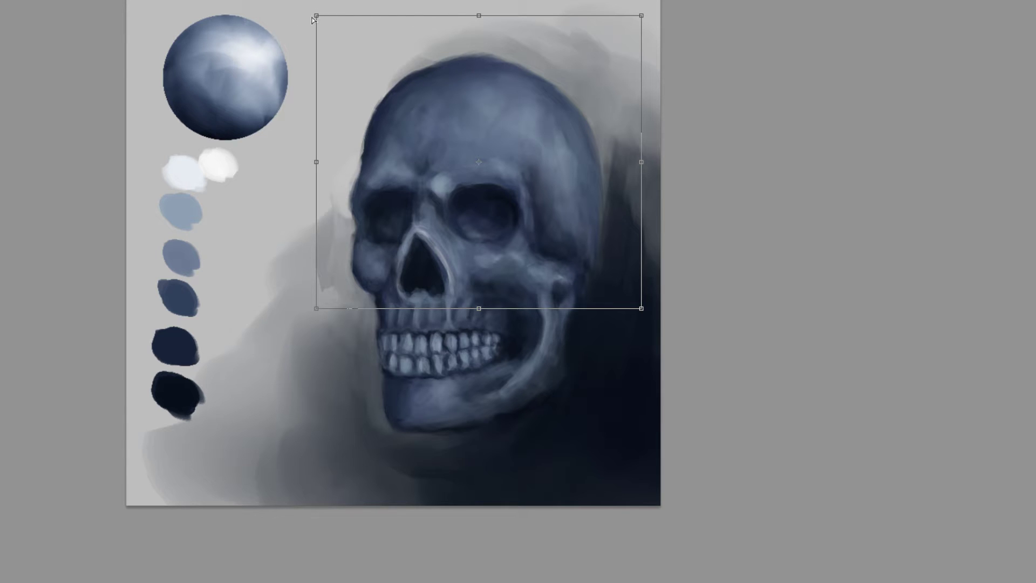
drag(316, 16, 311, 20)
drag(449, 178, 471, 233)
drag(666, 76, 665, 66)
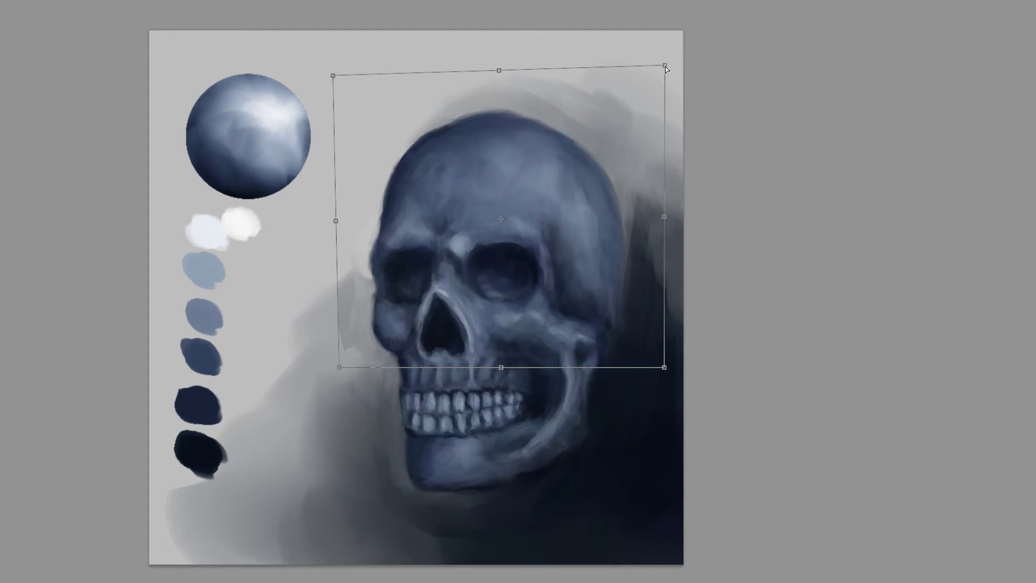
Fine-tune the upper skull's distortion along its sides and corners, making the cranium slightly taller, and apply the transform
drag(501, 367, 504, 369)
drag(338, 221, 333, 220)
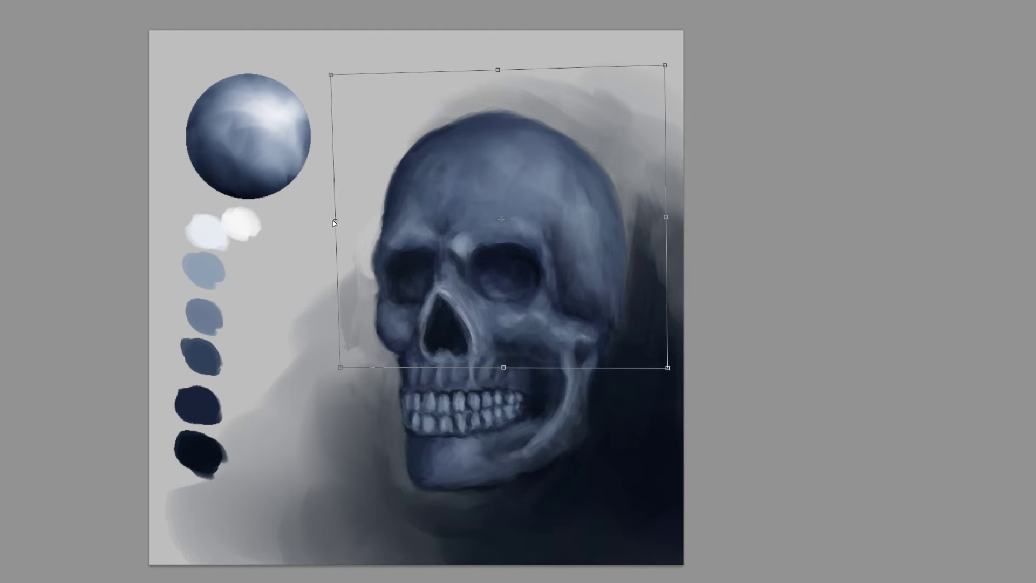
drag(666, 217, 663, 214)
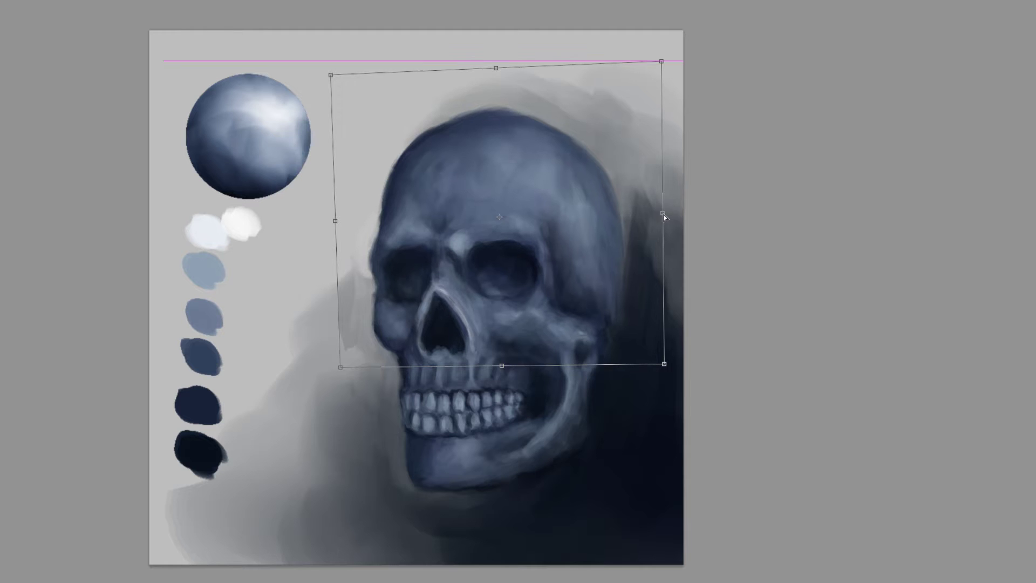
drag(329, 73, 322, 68)
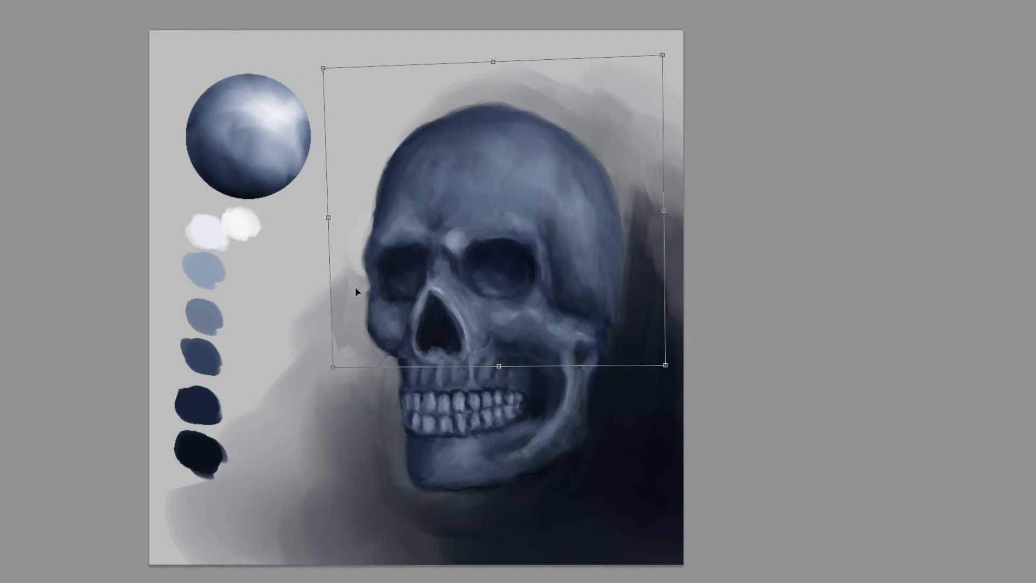
drag(332, 372, 338, 374)
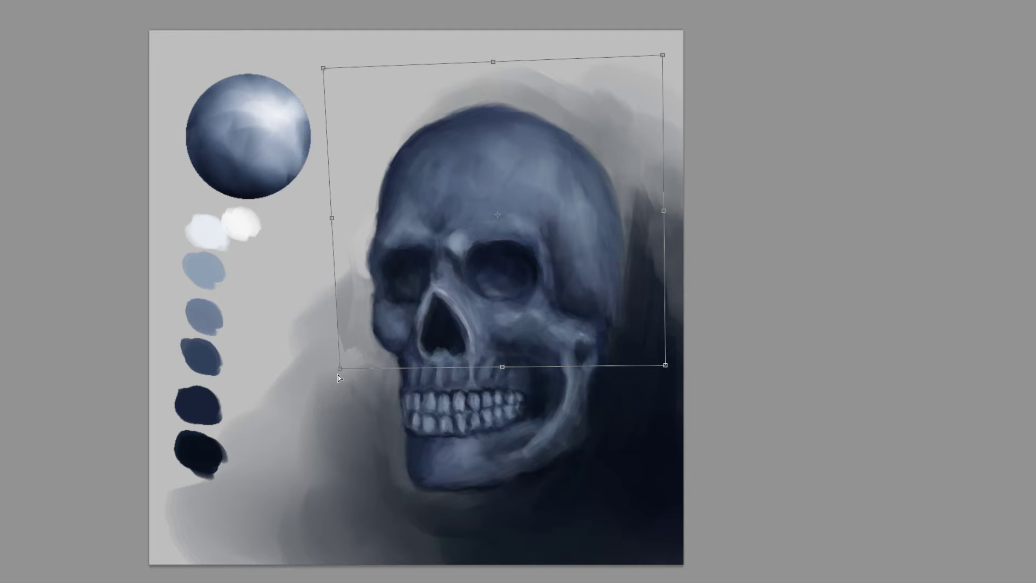
drag(659, 214, 657, 215)
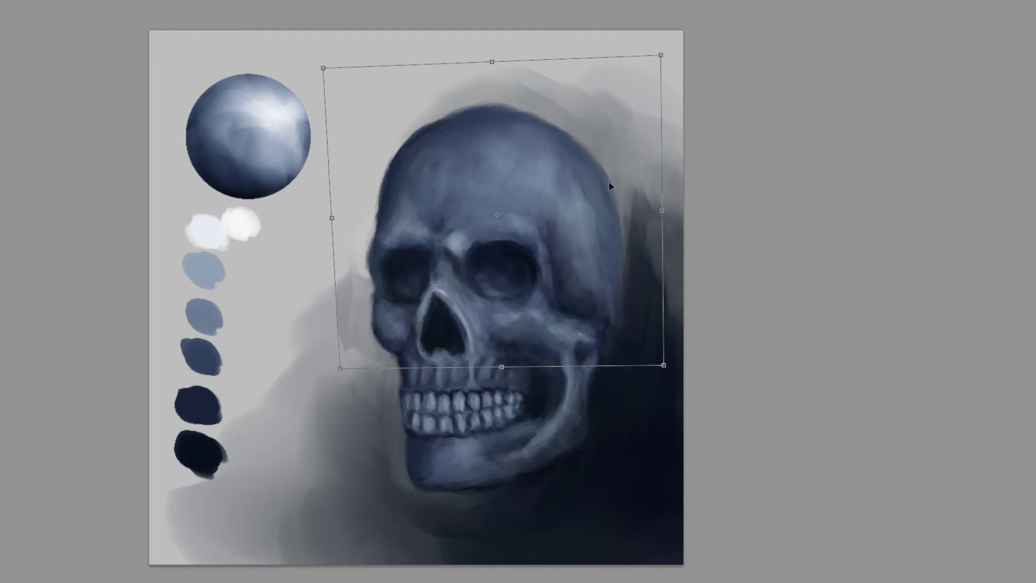
key(Return)
Blend the background over the transform edges beside the far cheekbone and above the crown
click(937, 465)
click(937, 465)
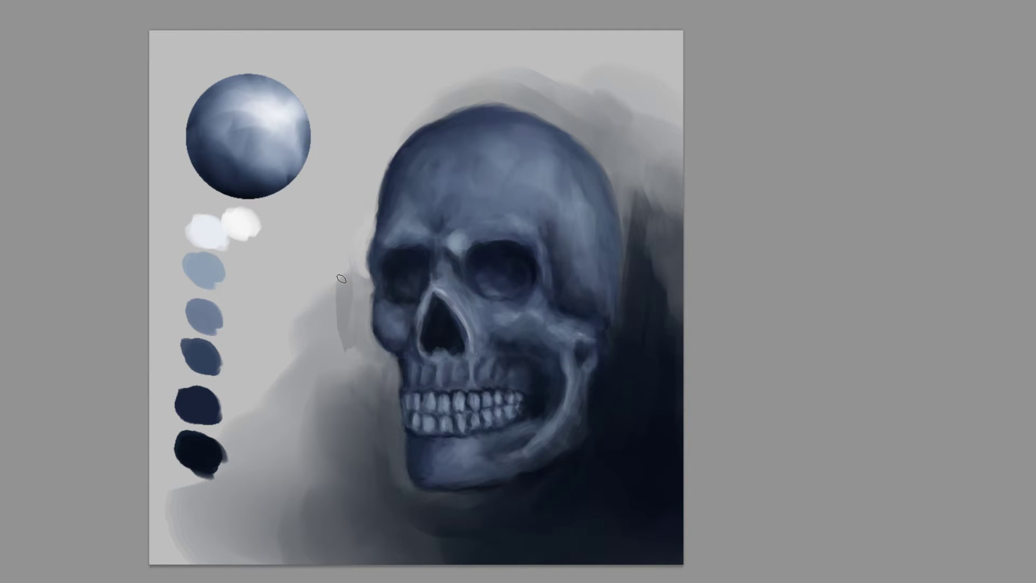
mouse_move(319, 312)
mouse_down()
mouse_move(353, 294)
mouse_move(343, 343)
mouse_up()
mouse_move(452, 100)
mouse_down()
mouse_move(527, 75)
mouse_move(549, 96)
mouse_move(546, 66)
mouse_up()
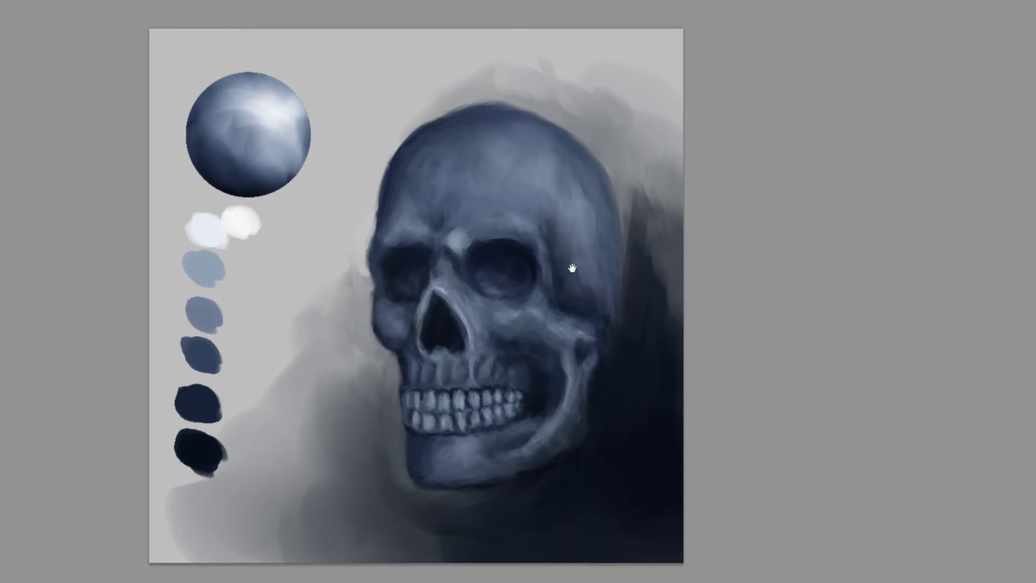
Check the skull's proportions by viewing the canvas mirrored and back in its normal orientation
drag(571, 276, 586, 245)
click(938, 471)
click(938, 473)
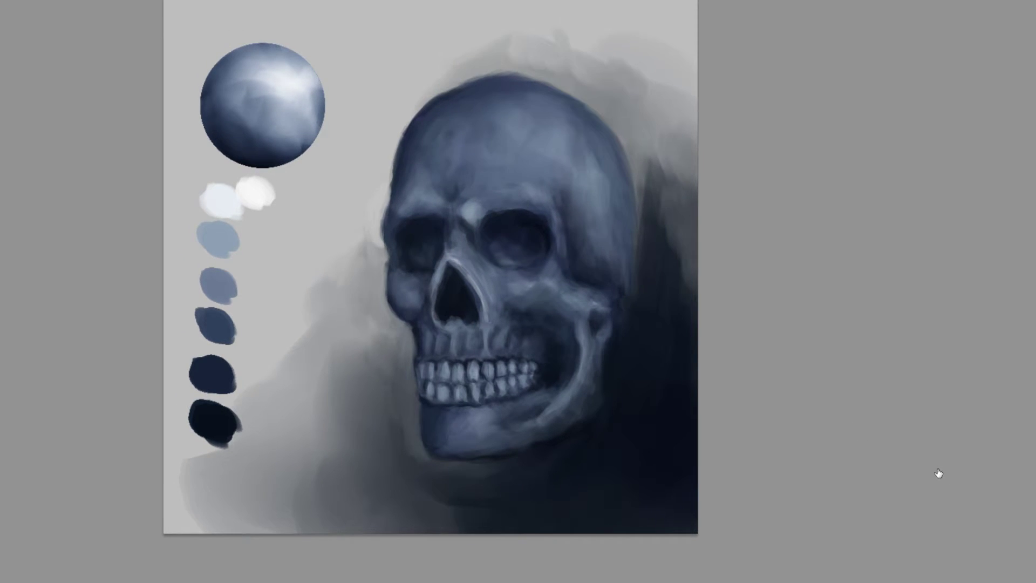
key(ctrl+z)
key(ctrl+z)
key(ctrl+alt+z)
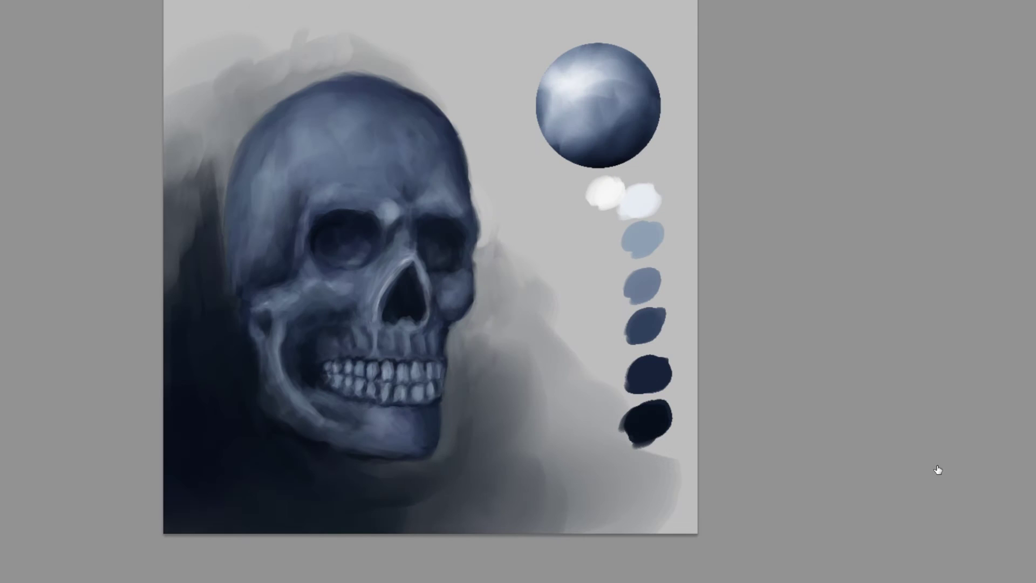
key(ctrl+alt+z)
key(ctrl+z)
key(m)
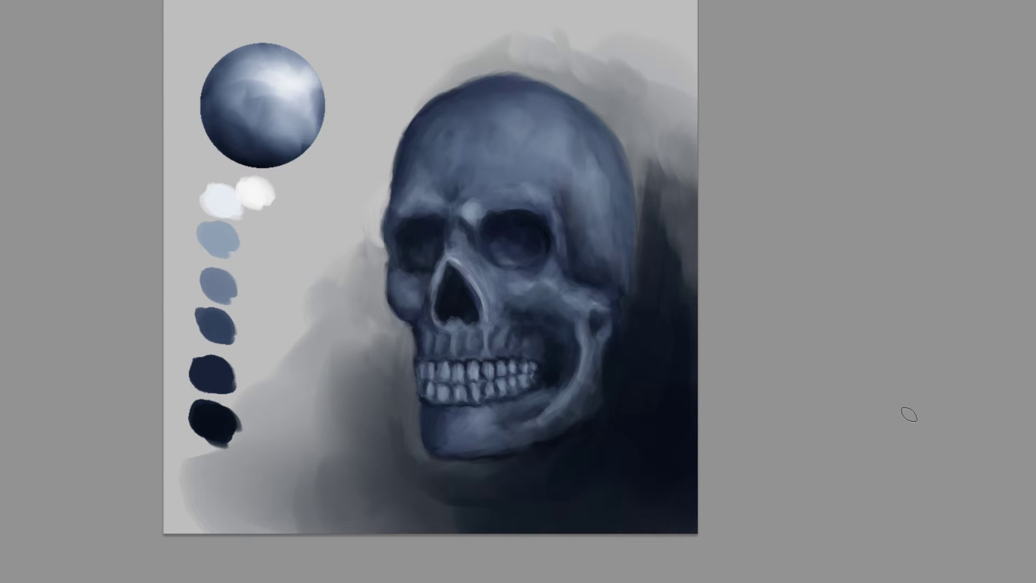
Brighten the top of the near cheekbone with blues sampled from the bone and the light blue palette swatch
drag(556, 316, 580, 322)
drag(580, 322, 582, 314)
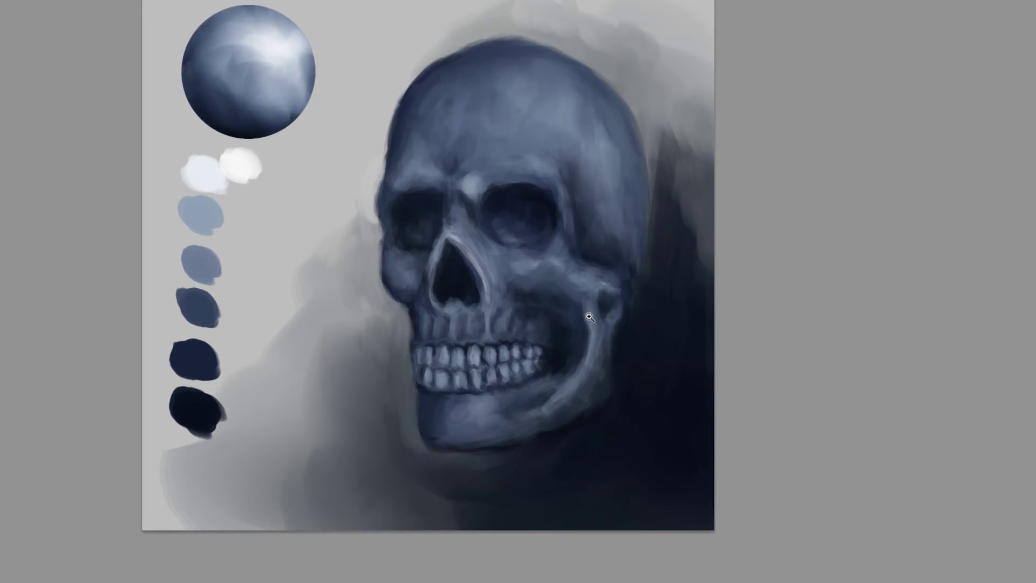
scroll(583, 314, up, 2)
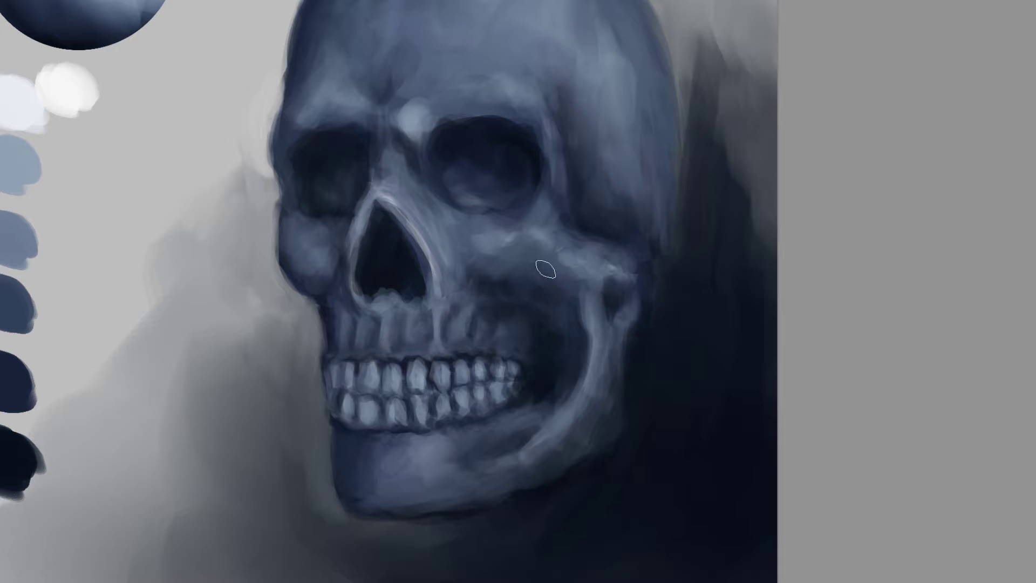
alt+click(573, 257)
alt+click(611, 265)
drag(563, 245, 509, 234)
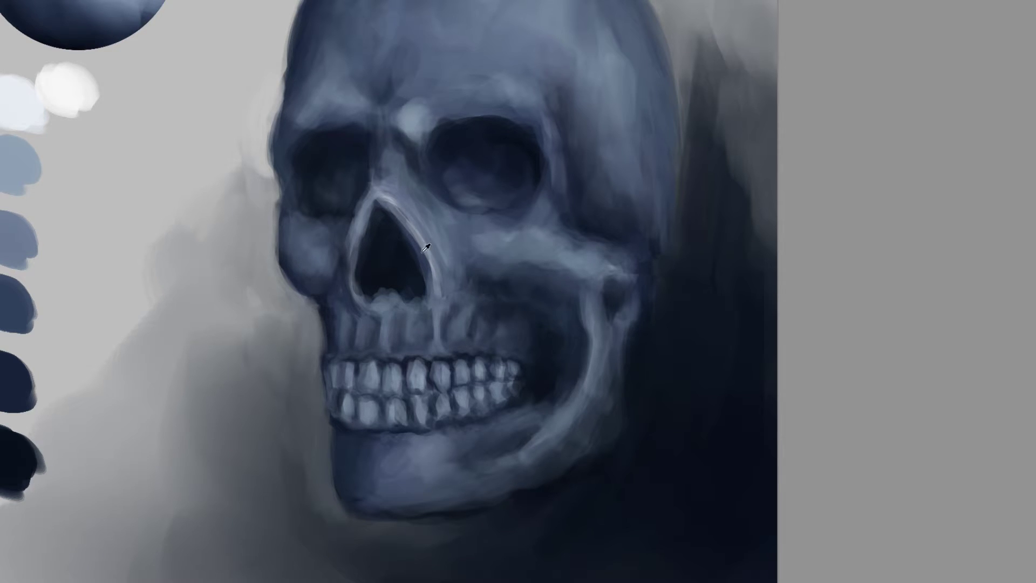
alt+click(44, 164)
mouse_move(530, 230)
mouse_down()
mouse_move(549, 248)
mouse_move(572, 255)
mouse_up()
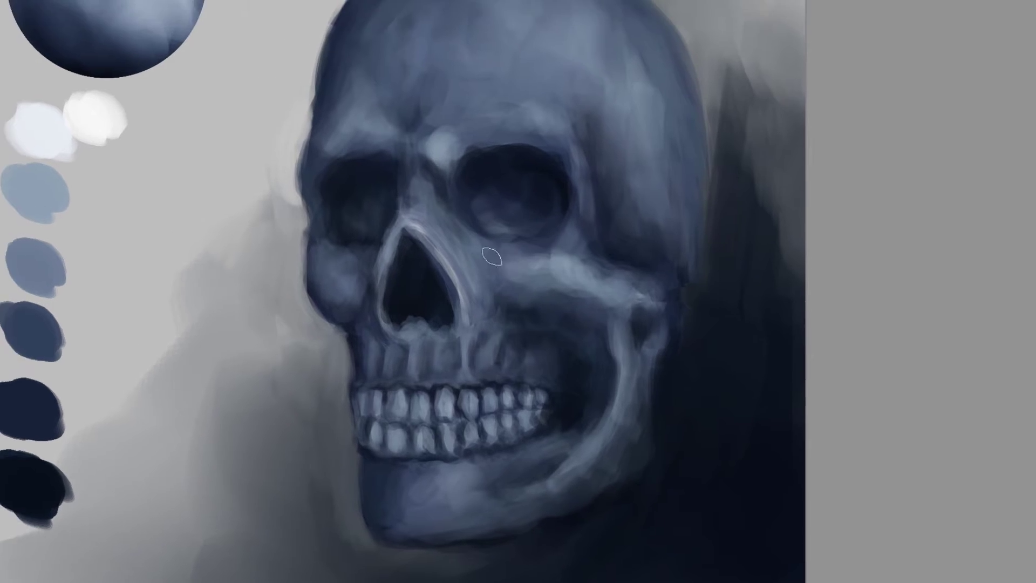
Refine the nasal bridge above the nose opening with blues sampled around the nose and inner eye socket
alt+click(423, 230)
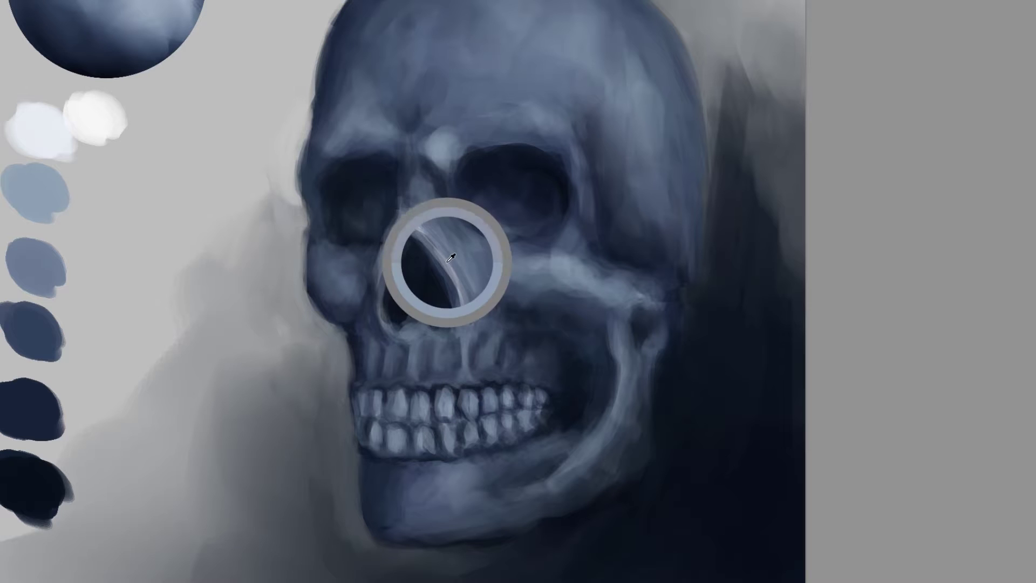
alt+click(445, 184)
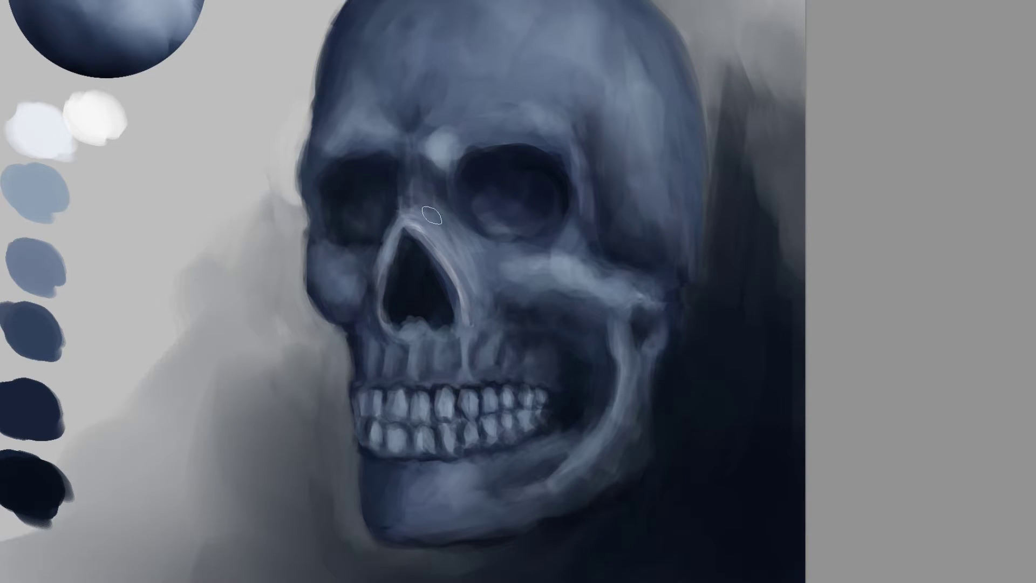
alt+click(423, 169)
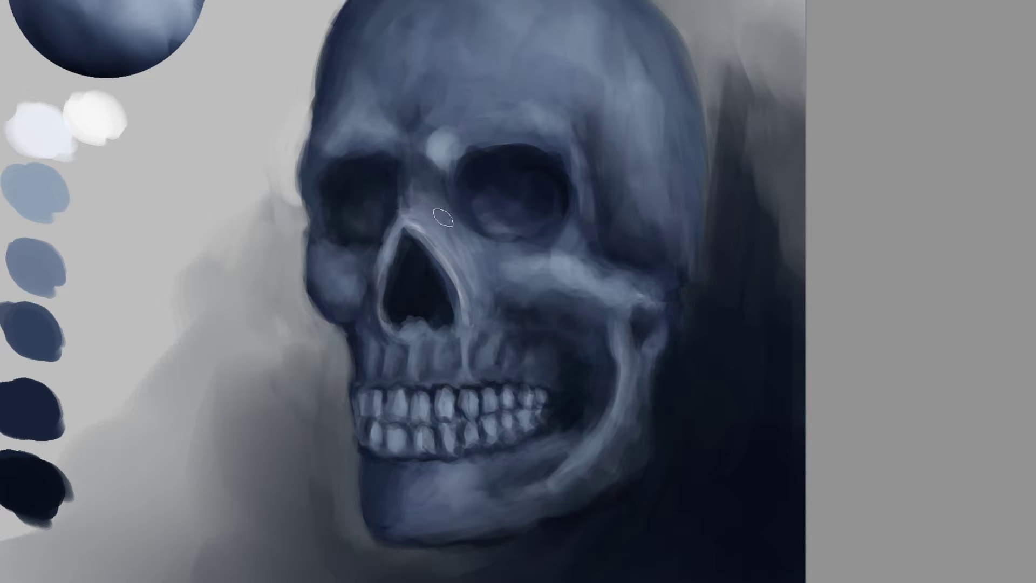
Define the near eye socket's lower and upper rim with colours sampled from the cheekbone and socket edges
alt+click(553, 263)
mouse_move(461, 223)
mouse_down()
mouse_move(471, 239)
mouse_move(518, 244)
mouse_move(520, 254)
mouse_up()
drag(456, 224, 469, 232)
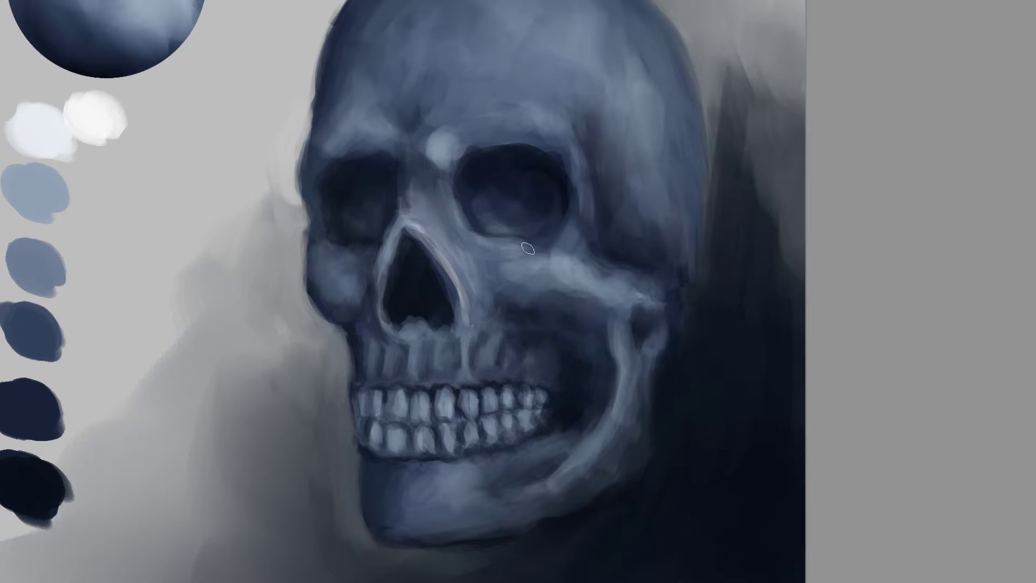
alt+click(569, 195)
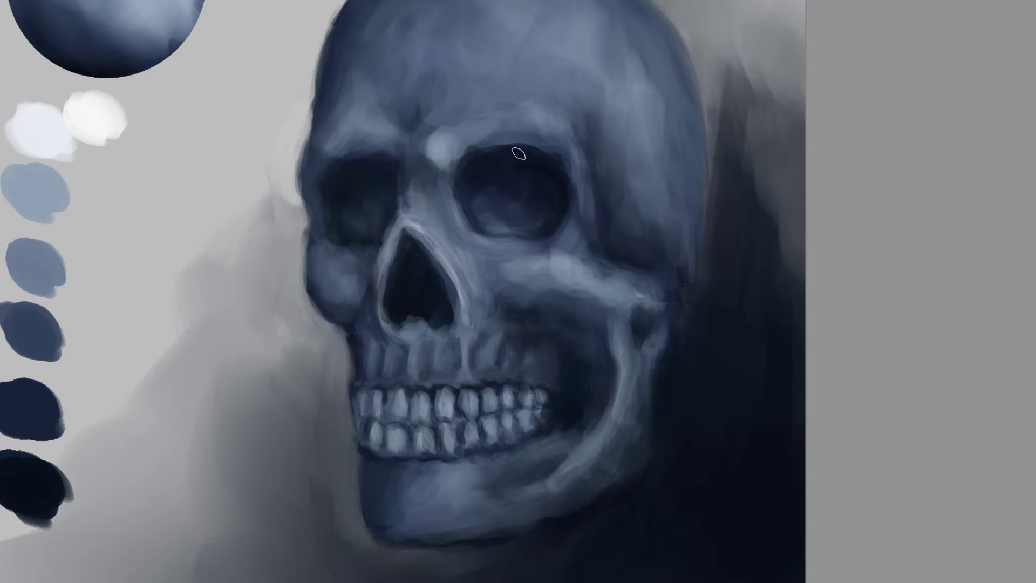
mouse_move(501, 159)
mouse_down()
mouse_move(475, 160)
mouse_move(498, 161)
mouse_up()
alt+click(509, 156)
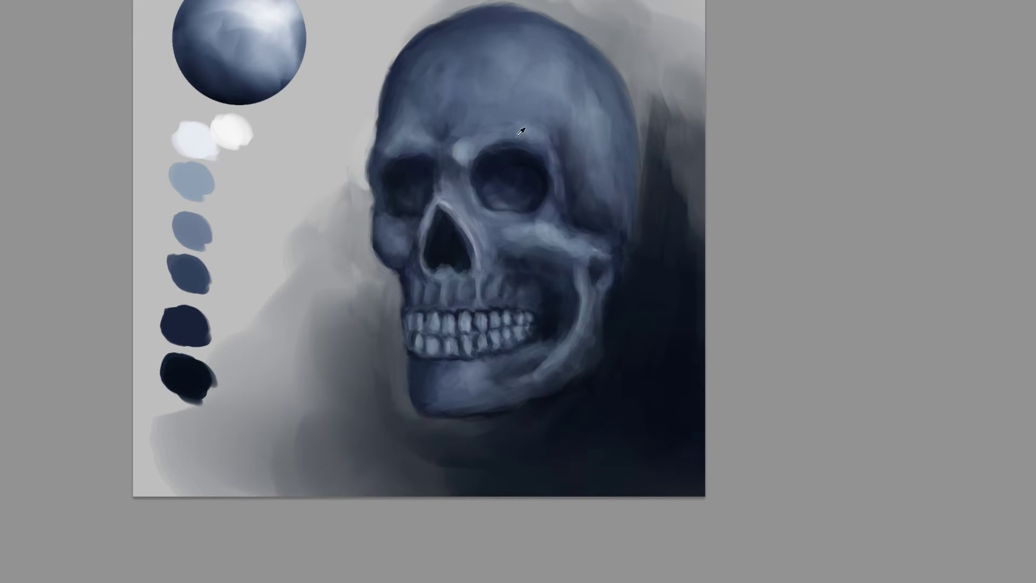
Soften the bright spot between the brows into a brow highlight above the near eye socket using sampled blues
mouse_move(497, 136)
mouse_down()
mouse_move(504, 154)
mouse_move(493, 150)
mouse_move(508, 149)
mouse_up()
alt+click(452, 169)
alt+click(468, 166)
mouse_move(467, 177)
mouse_down()
mouse_move(493, 151)
mouse_move(477, 135)
mouse_move(498, 146)
mouse_up()
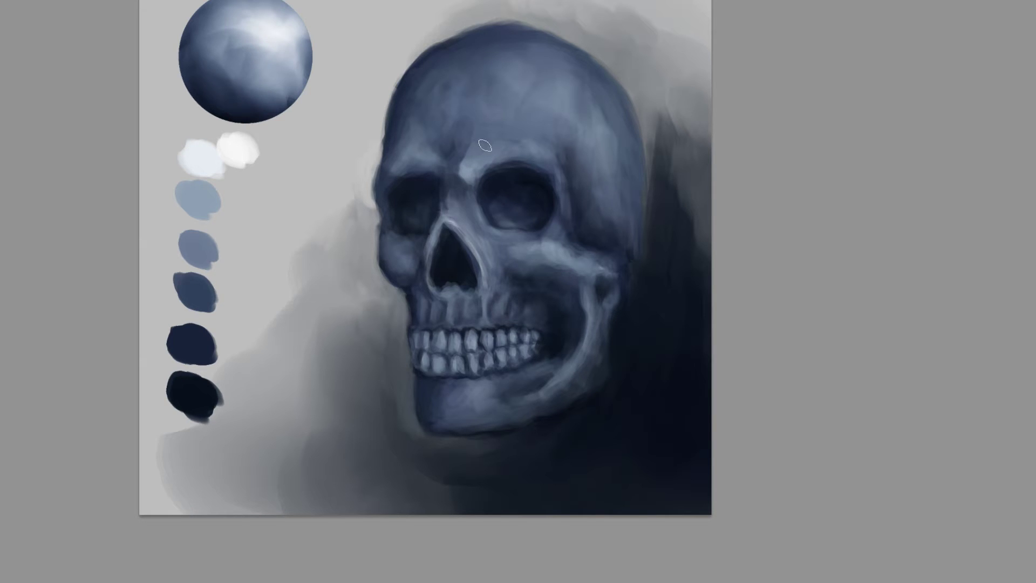
drag(458, 182, 464, 151)
alt+click(418, 68)
mouse_move(467, 136)
mouse_down()
mouse_move(457, 158)
mouse_move(458, 141)
mouse_move(468, 156)
mouse_up()
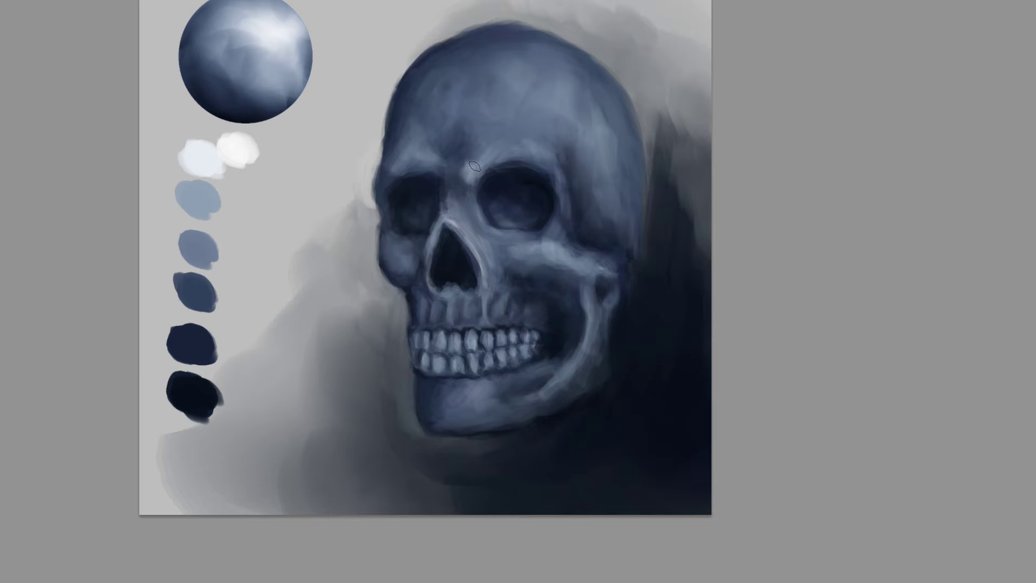
mouse_move(471, 174)
mouse_down()
mouse_move(465, 209)
mouse_move(472, 197)
mouse_move(490, 203)
mouse_move(486, 192)
mouse_move(431, 212)
mouse_up()
Lasso the whole skull, compress it downward from the top with a free transform, and check its layer against the surrounding background
drag(505, 241, 465, 281)
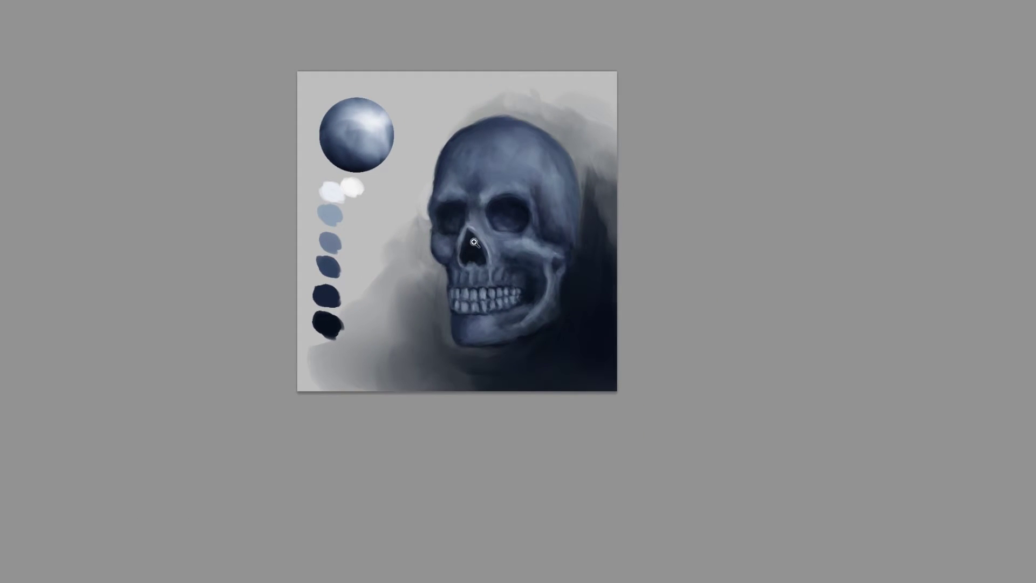
scroll(482, 243, up, 1)
key(ctrl+t)
key(Escape)
drag(441, 59, 389, 237)
mouse_move(492, 409)
mouse_down()
mouse_move(593, 377)
mouse_move(651, 228)
mouse_move(598, 44)
mouse_up()
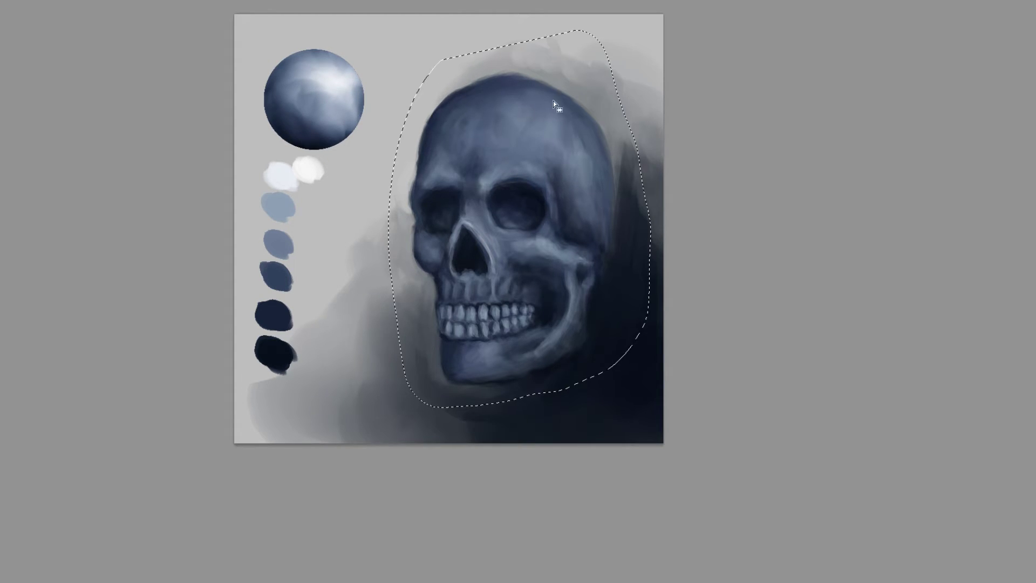
key(v)
key(ctrl+t)
drag(517, 37, 517, 58)
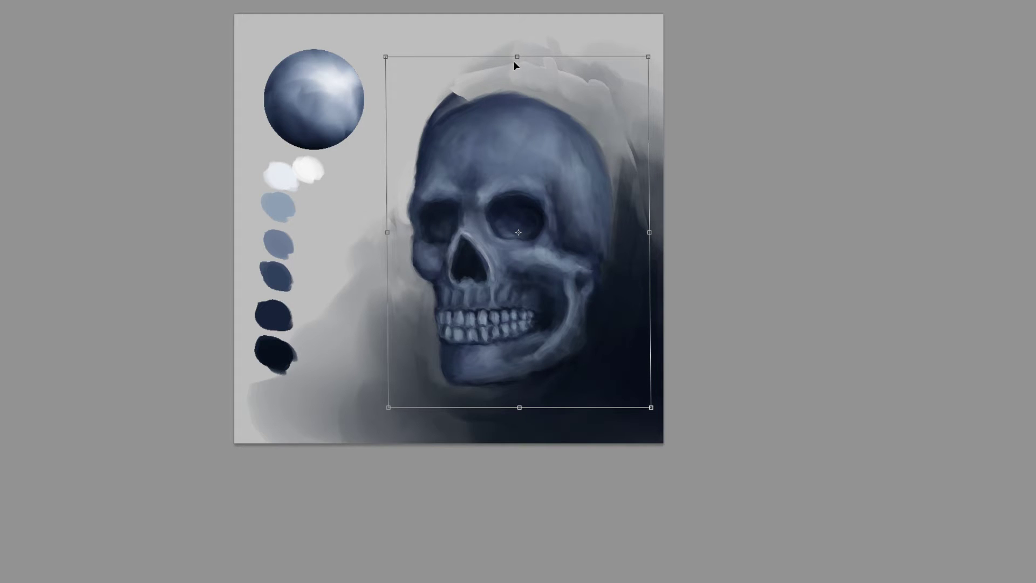
key(Return)
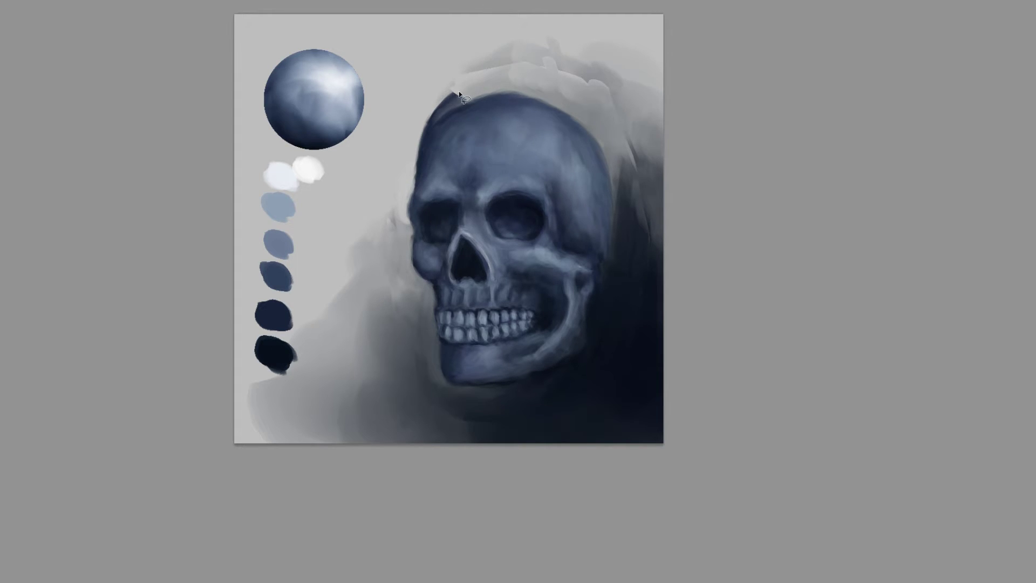
click(944, 485)
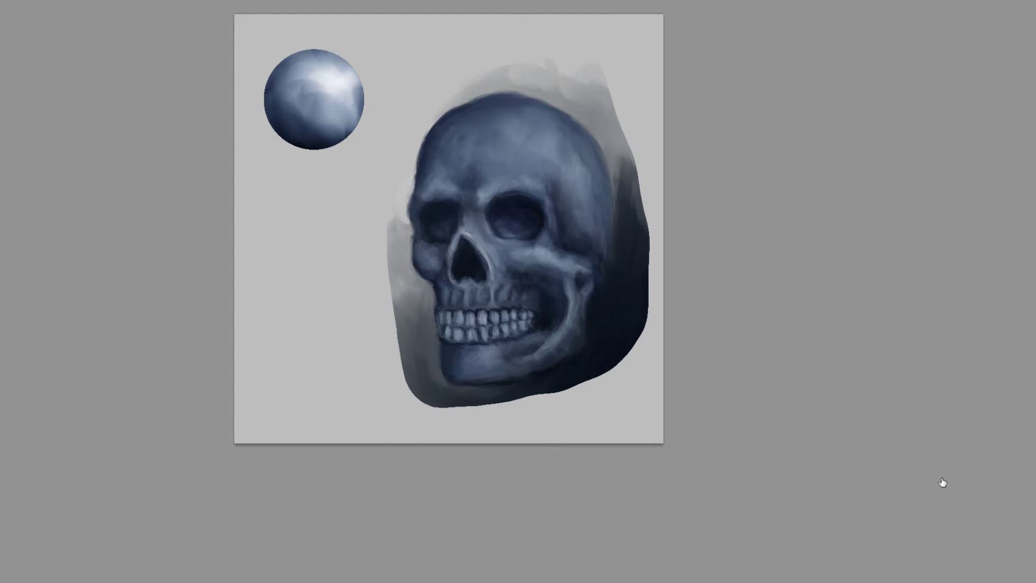
click(943, 484)
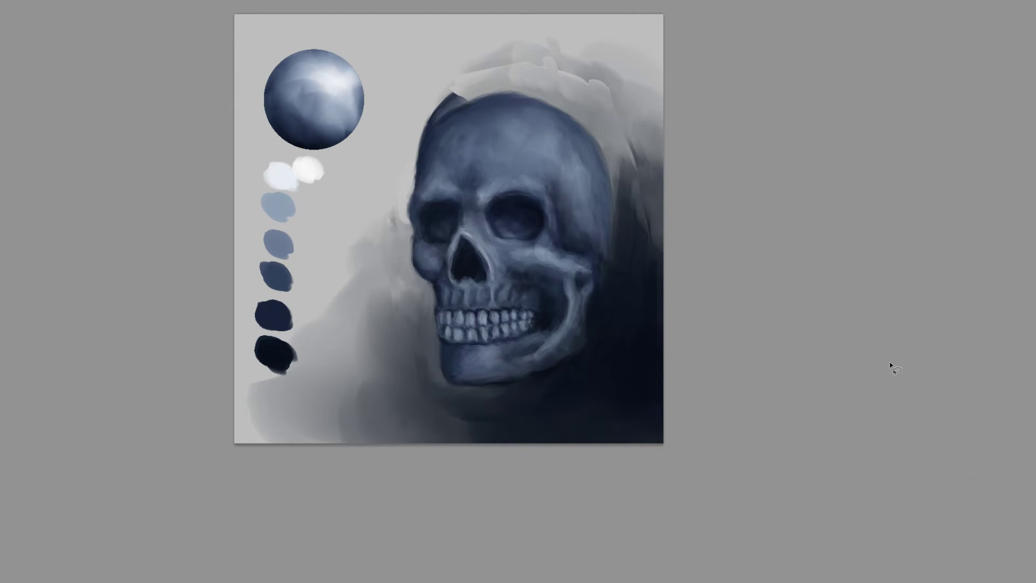
Paint out the leftover crown edge beside the far side of the cranium with light grey sampled from the background
alt+click(436, 89)
mouse_move(462, 84)
mouse_down()
mouse_move(412, 118)
mouse_move(401, 141)
mouse_move(440, 94)
mouse_move(401, 148)
mouse_up()
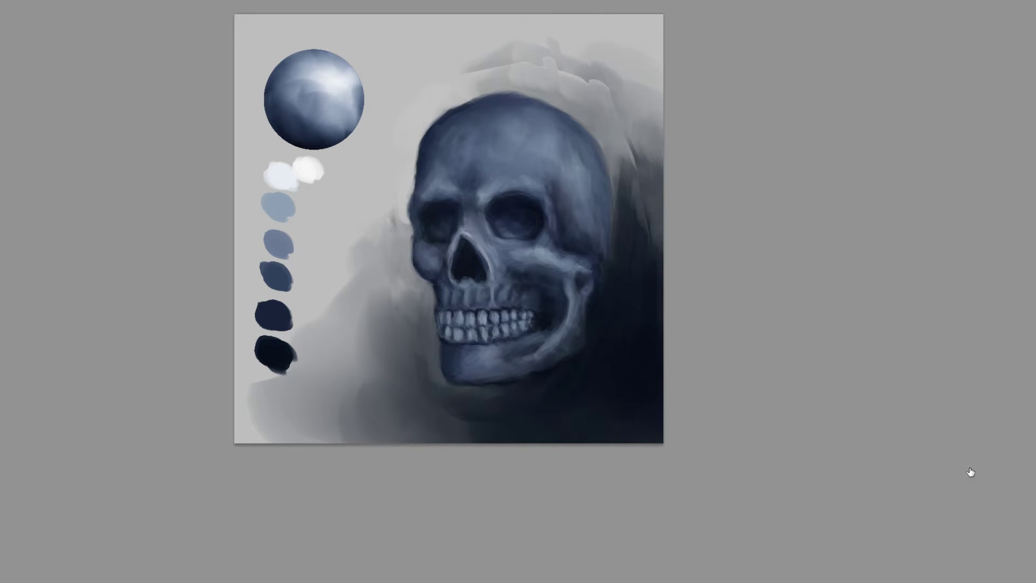
click(939, 490)
key(ctrl+z)
drag(420, 110, 405, 145)
Blend the light streaks behind the cranium into the darker background with a smaller brush
key([)
key([)
key([)
mouse_move(507, 71)
mouse_down()
mouse_move(582, 73)
mouse_move(534, 52)
mouse_move(557, 72)
mouse_move(611, 88)
mouse_move(642, 151)
mouse_up()
drag(630, 207, 634, 122)
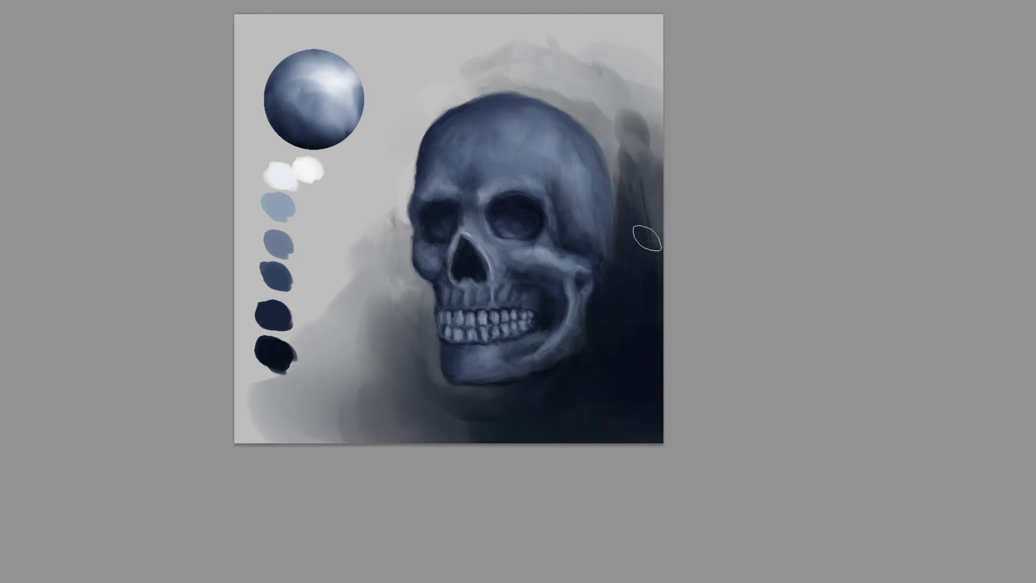
drag(644, 159, 661, 270)
Refine the upper gum and the face edge beside the upper teeth with colours sampled from that area
key(z)
click(572, 246)
click(572, 245)
drag(477, 257, 484, 278)
key(b)
alt+click(390, 344)
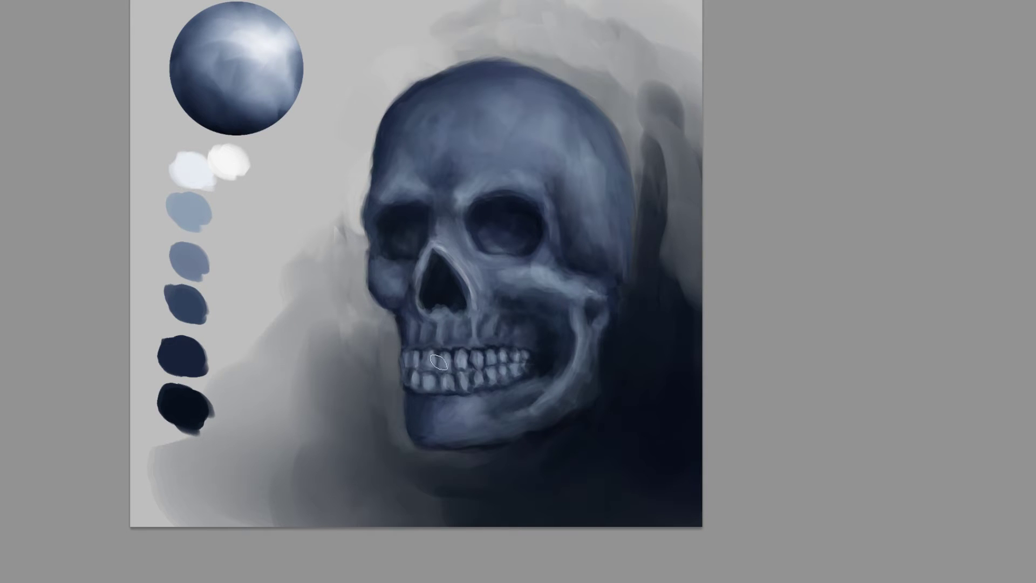
alt+click(404, 346)
drag(427, 336, 437, 329)
Extend the near cheekbone back toward the ear as a lighter arch using blues sampled around it
alt+click(605, 305)
alt+click(580, 284)
mouse_move(545, 286)
mouse_down()
mouse_move(596, 288)
mouse_move(543, 284)
mouse_move(573, 288)
mouse_move(549, 296)
mouse_move(602, 295)
mouse_move(618, 307)
mouse_move(608, 298)
mouse_move(632, 270)
mouse_move(631, 308)
mouse_up()
alt+click(630, 267)
alt+click(647, 311)
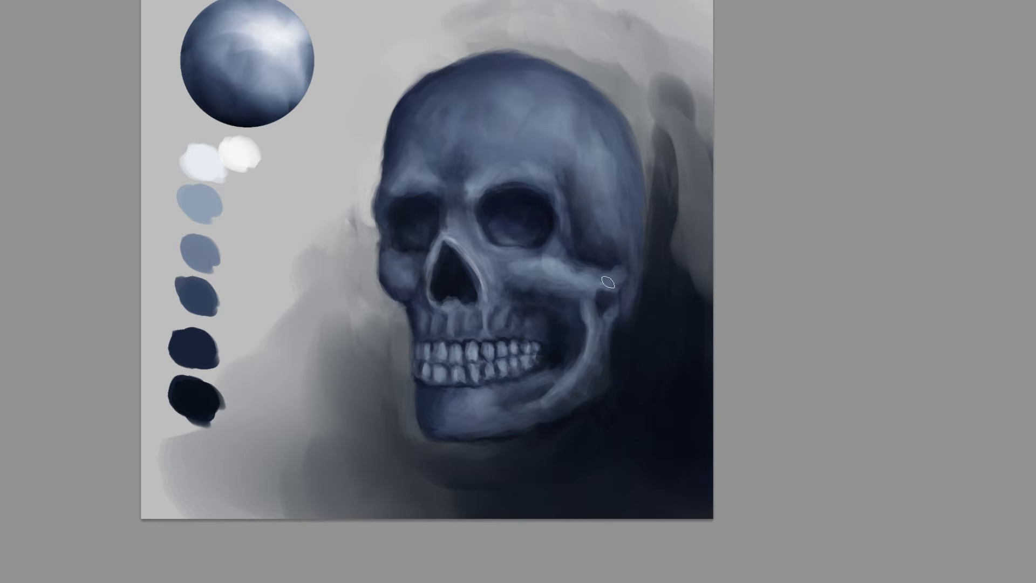
Retouch the brow ridge and outer rim above the near eye socket with a blue sampled from the brow
alt+click(497, 173)
drag(548, 174, 556, 187)
drag(482, 177, 480, 166)
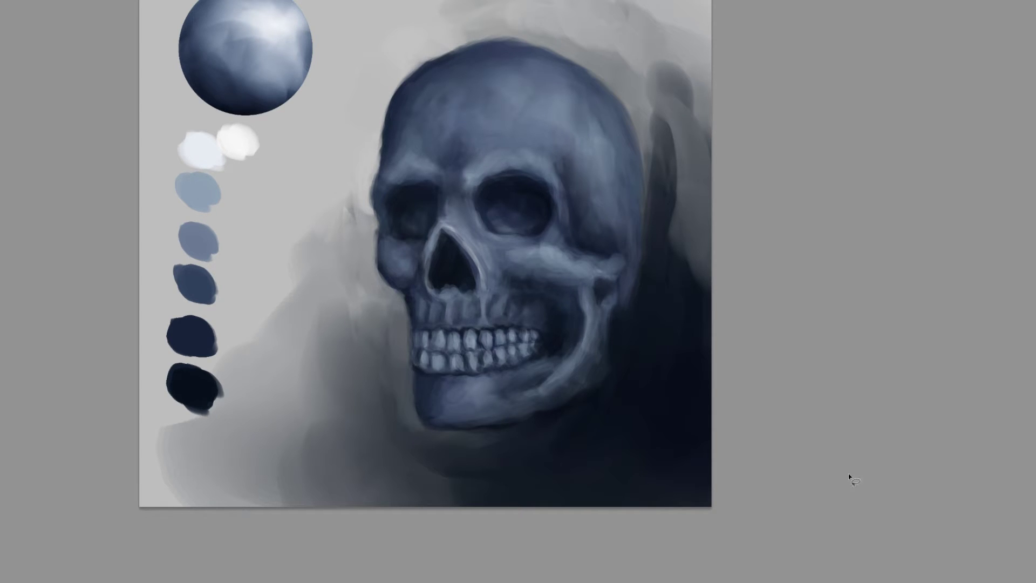
Lasso the chin, stretch it slightly downward with a free transform, and deselect it
mouse_move(477, 450)
mouse_down()
mouse_move(520, 435)
mouse_move(507, 403)
mouse_up()
key(ctrl+t)
drag(461, 453, 458, 465)
key(Return)
key(ctrl+d)
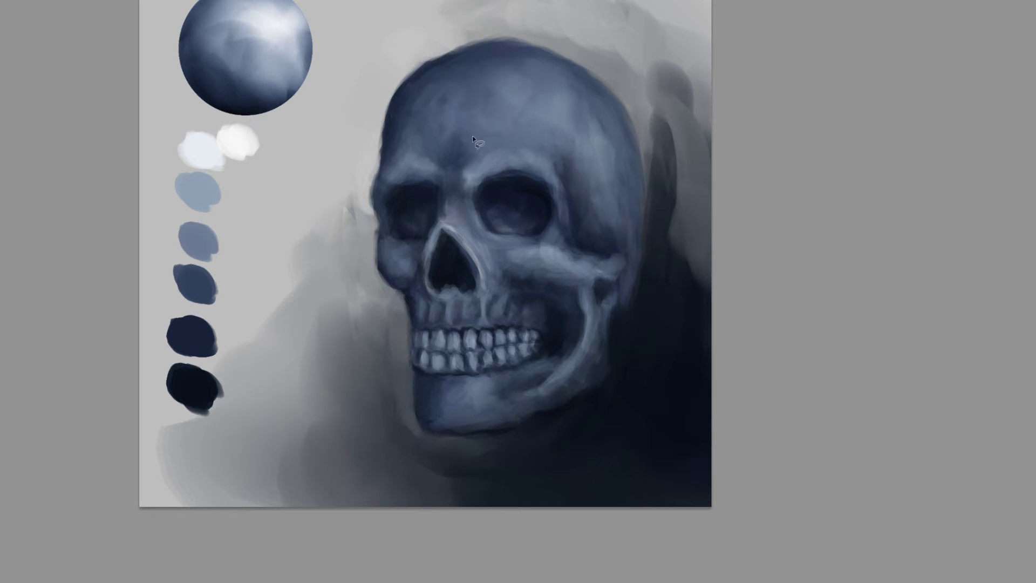
Clean up the chin's contour and the lower jaw edge with colours sampled from the background and jawbone
alt+click(389, 425)
mouse_move(406, 420)
mouse_down()
mouse_move(413, 439)
mouse_move(403, 398)
mouse_move(429, 428)
mouse_up()
alt+click(505, 425)
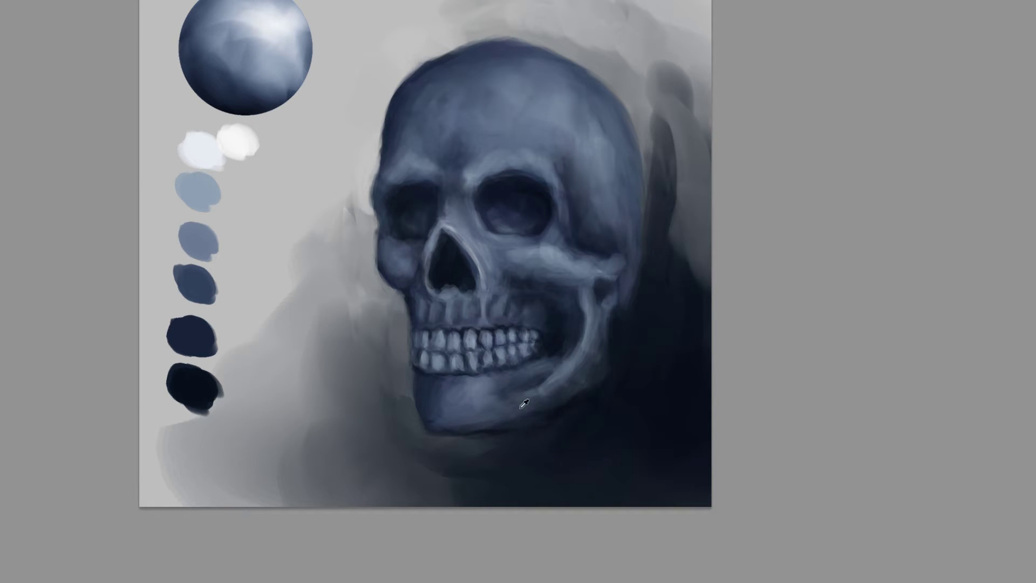
mouse_move(514, 406)
mouse_down()
mouse_move(494, 398)
mouse_move(534, 405)
mouse_up()
key(z)
click(462, 350)
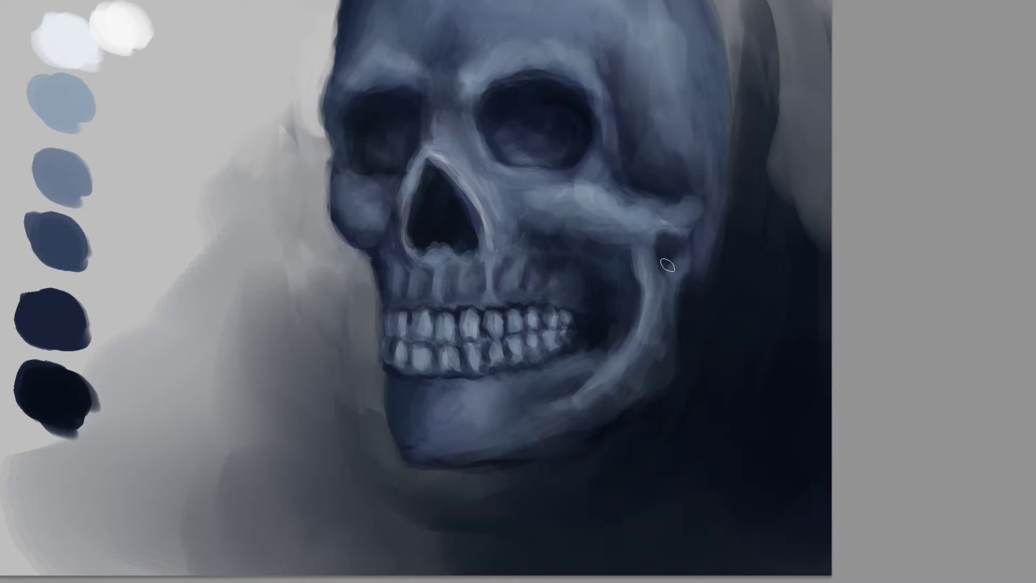
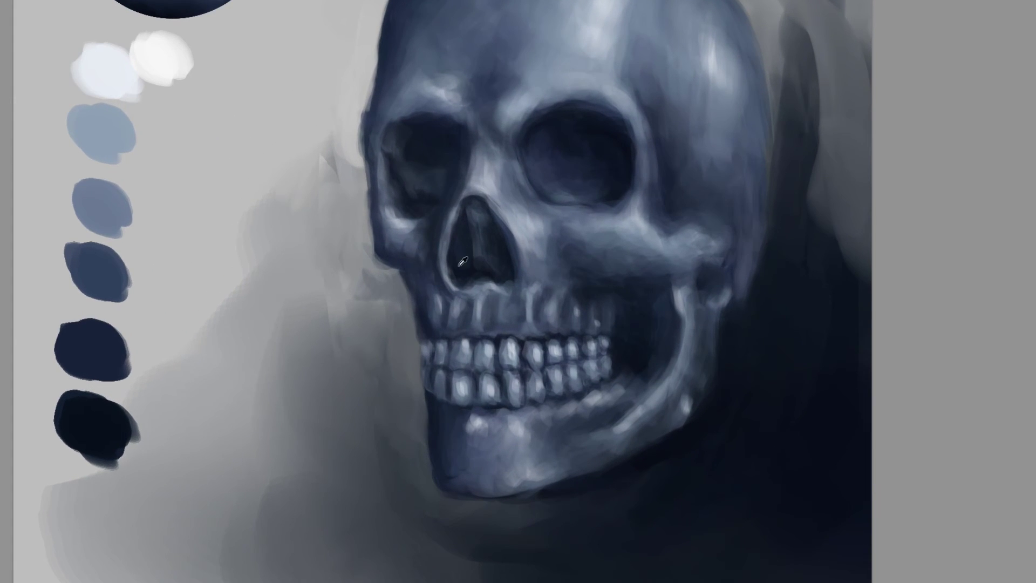
Refine the nasal opening's far rim and dark interior with blues sampled around the nose
alt+click(449, 273)
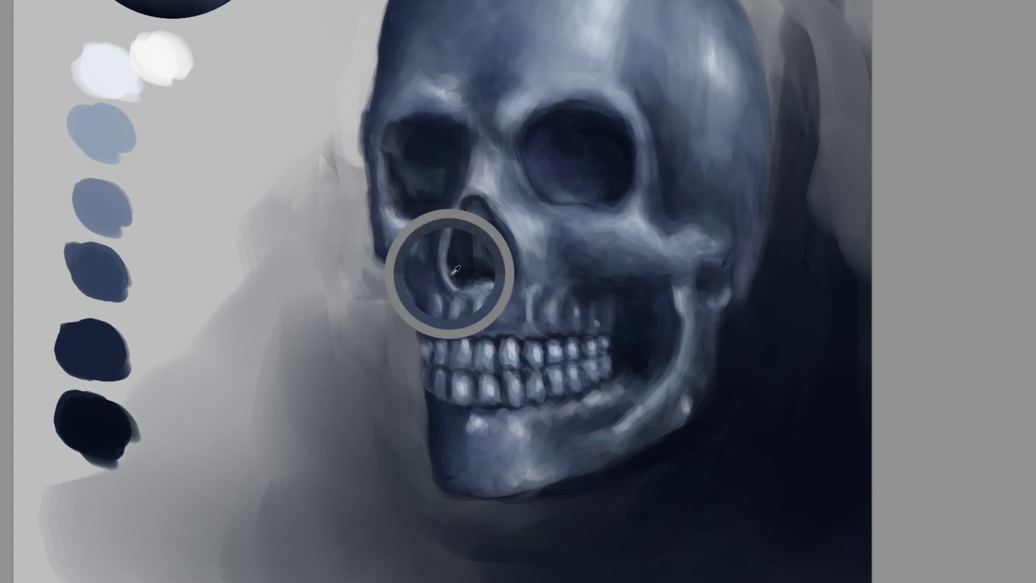
alt+click(593, 245)
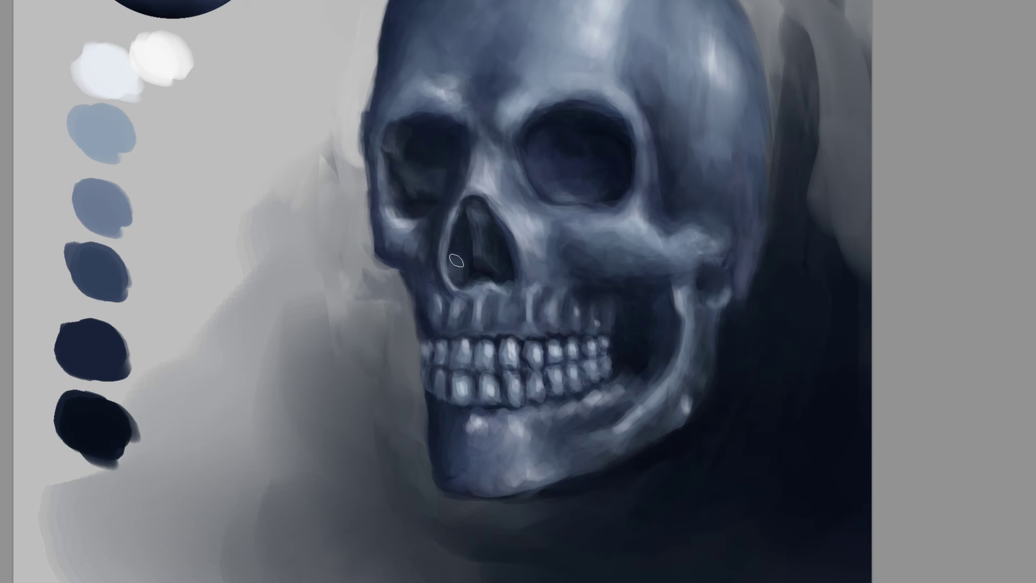
alt+click(474, 263)
alt+click(448, 271)
alt+click(449, 285)
alt+click(464, 251)
alt+click(453, 273)
drag(495, 293, 471, 337)
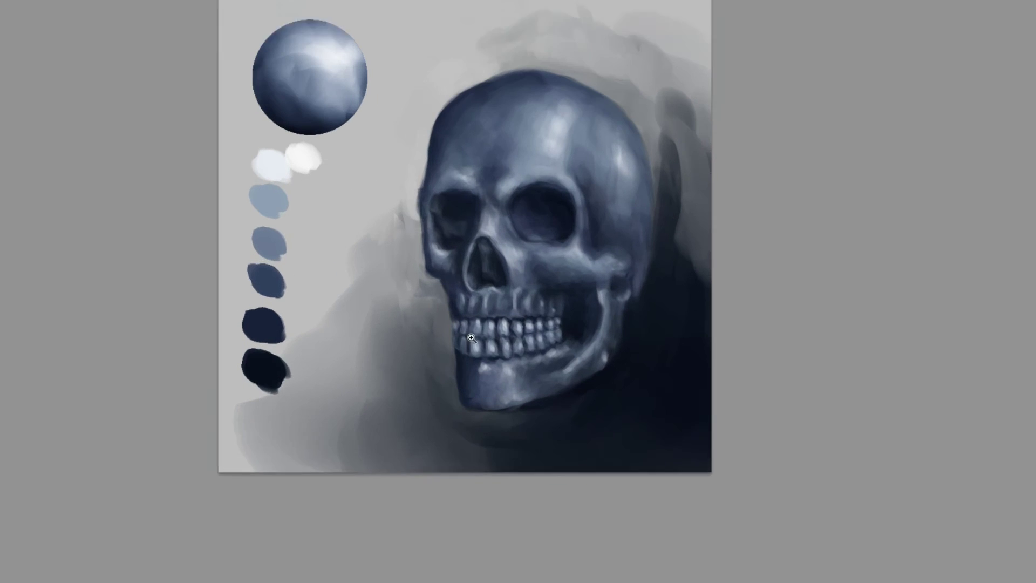
Touch up the jaw's rear corner and the far temple contour, sampling colour beside the temple
scroll(471, 338, up, 1)
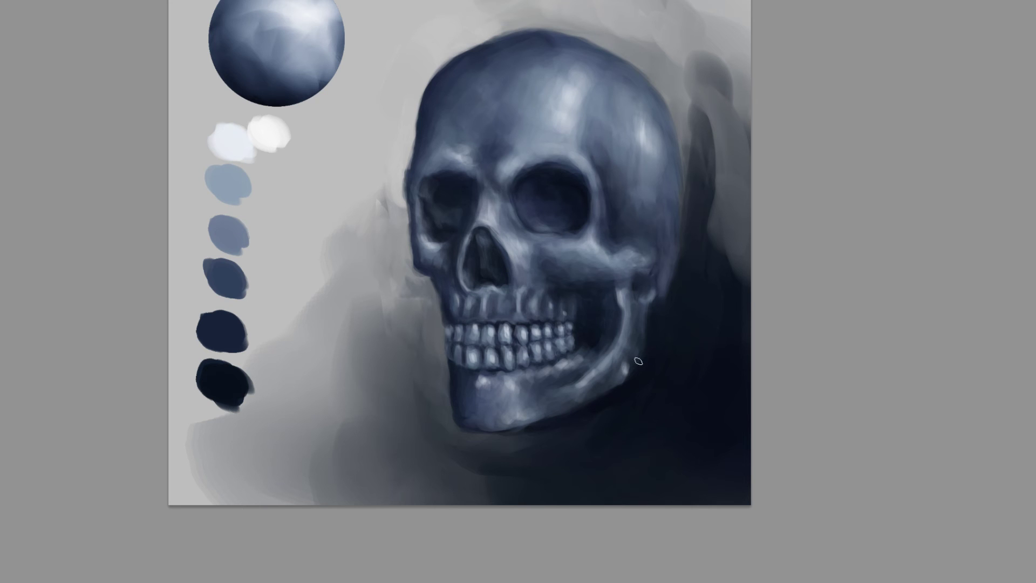
click(624, 381)
drag(670, 325, 615, 352)
alt+click(354, 200)
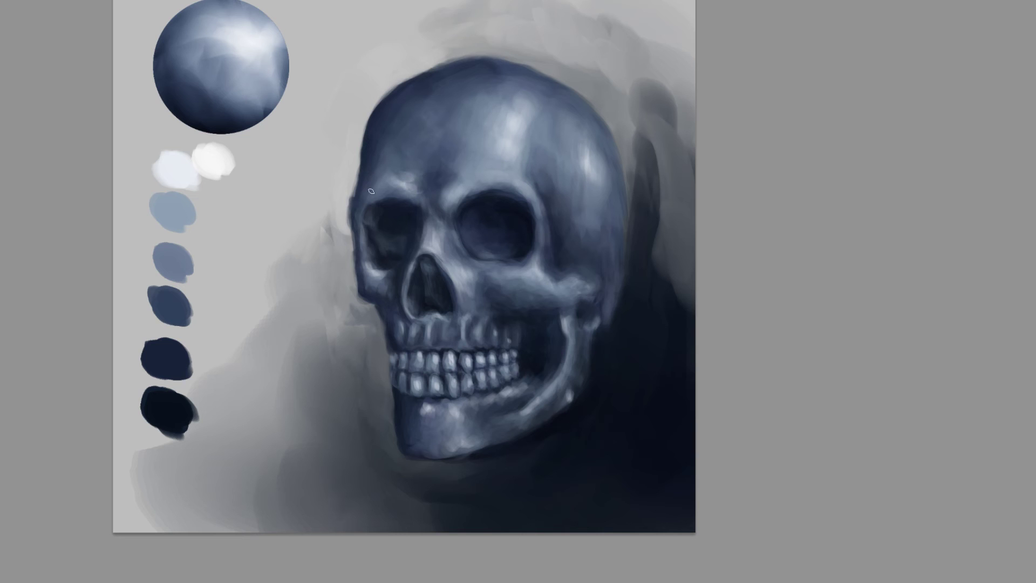
click(355, 160)
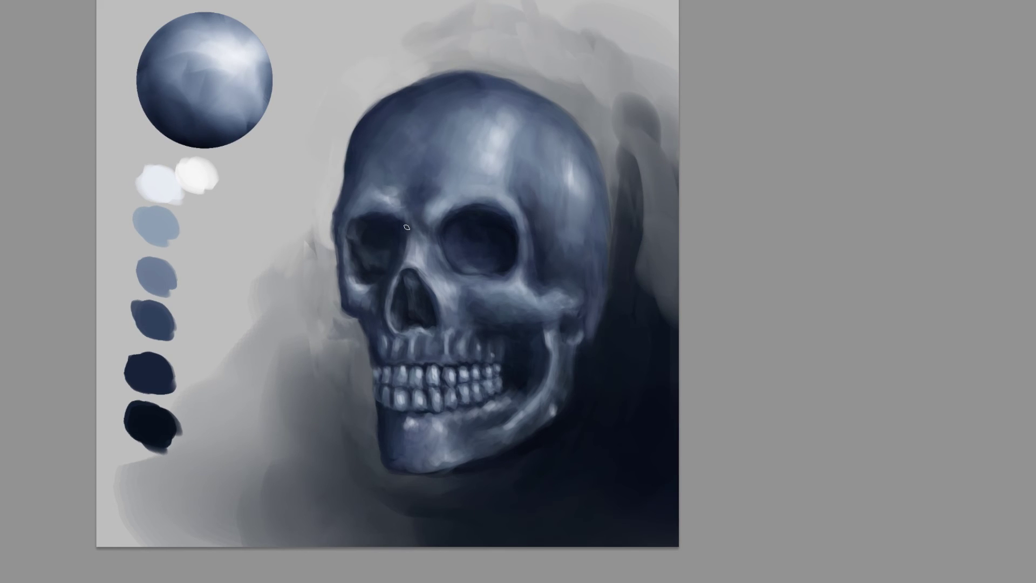
click(544, 383)
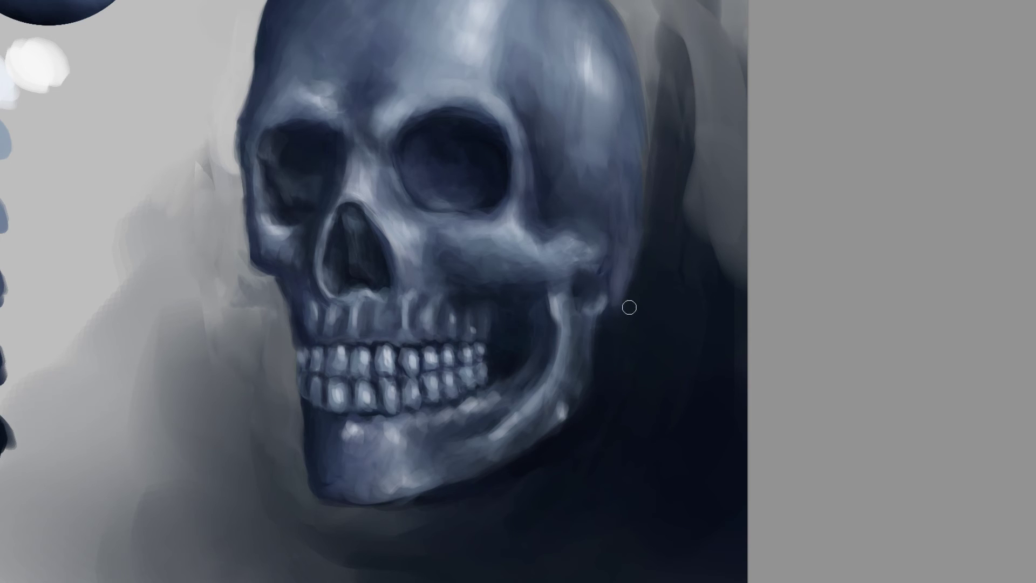
drag(583, 398, 598, 362)
Enlarge the brush and smooth the background below the chin and beside the far side of the face
key(bracketright)
key(bracketright)
key(bracketright)
key(bracketright)
key(bracketright)
key(bracketright)
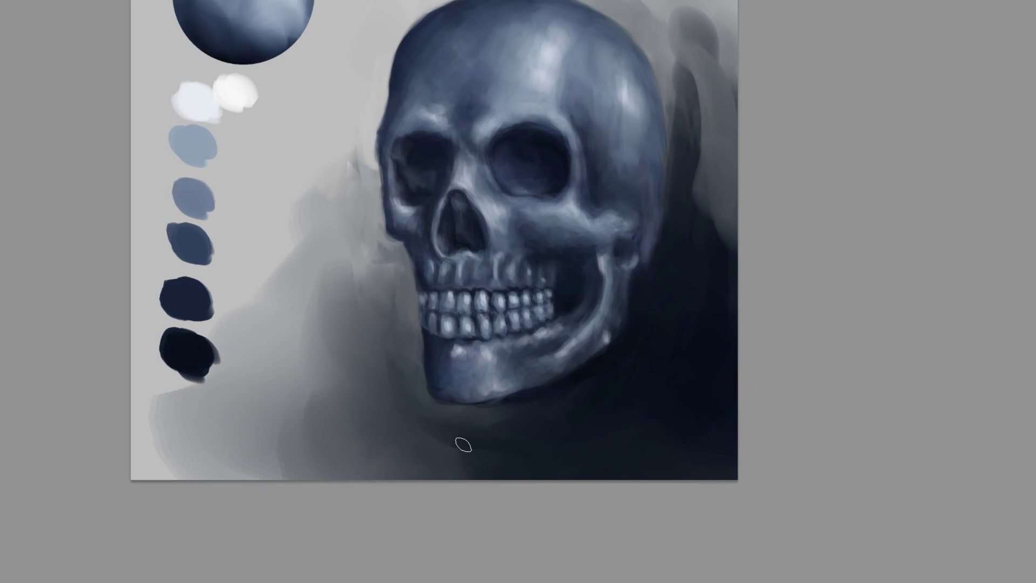
drag(469, 447, 450, 442)
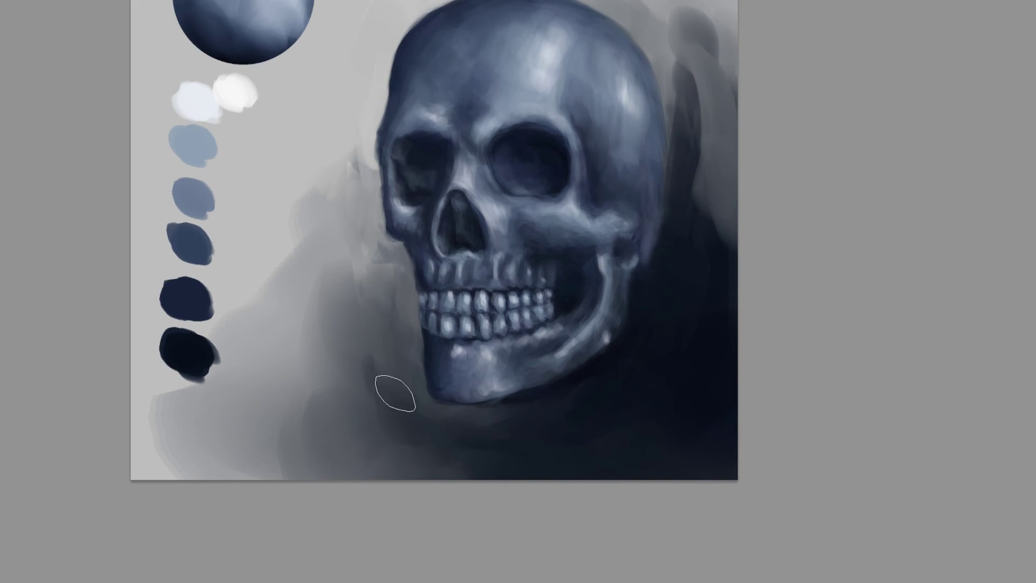
mouse_move(337, 203)
mouse_down()
mouse_move(365, 267)
mouse_move(360, 299)
mouse_up()
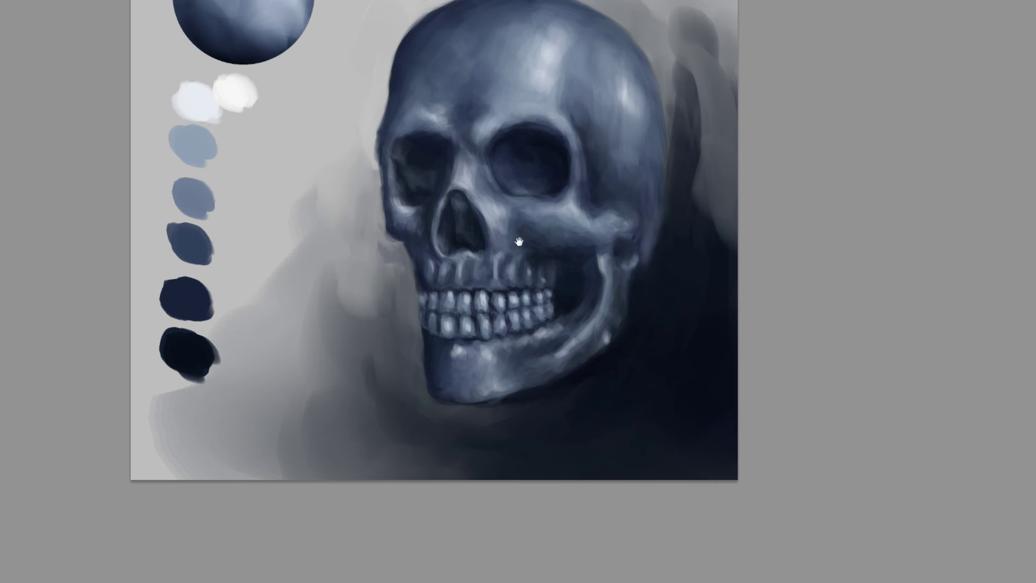
Darken the background along the rear edge of the cranium with a dark tone sampled beside it
drag(518, 241, 481, 329)
mouse_move(661, 165)
mouse_down()
mouse_move(675, 293)
mouse_move(670, 190)
mouse_move(654, 181)
mouse_move(666, 104)
mouse_move(654, 164)
mouse_move(677, 127)
mouse_move(699, 161)
mouse_move(615, 81)
mouse_move(656, 116)
mouse_move(652, 226)
mouse_move(657, 193)
mouse_up()
alt+click(654, 197)
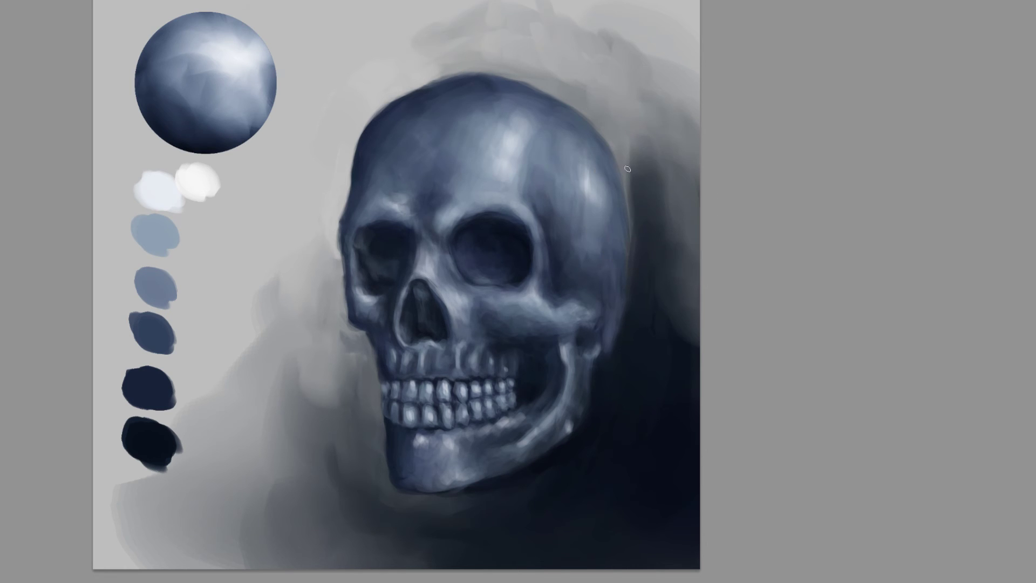
drag(622, 145, 640, 217)
drag(622, 167, 633, 240)
mouse_move(615, 140)
mouse_down()
mouse_move(628, 167)
mouse_move(626, 138)
mouse_move(611, 123)
mouse_up()
Soften the background tones behind the cranium and beside the far cheek with a larger brush
key(bracketright)
key(bracketright)
key(bracketright)
key(bracketright)
key(bracketright)
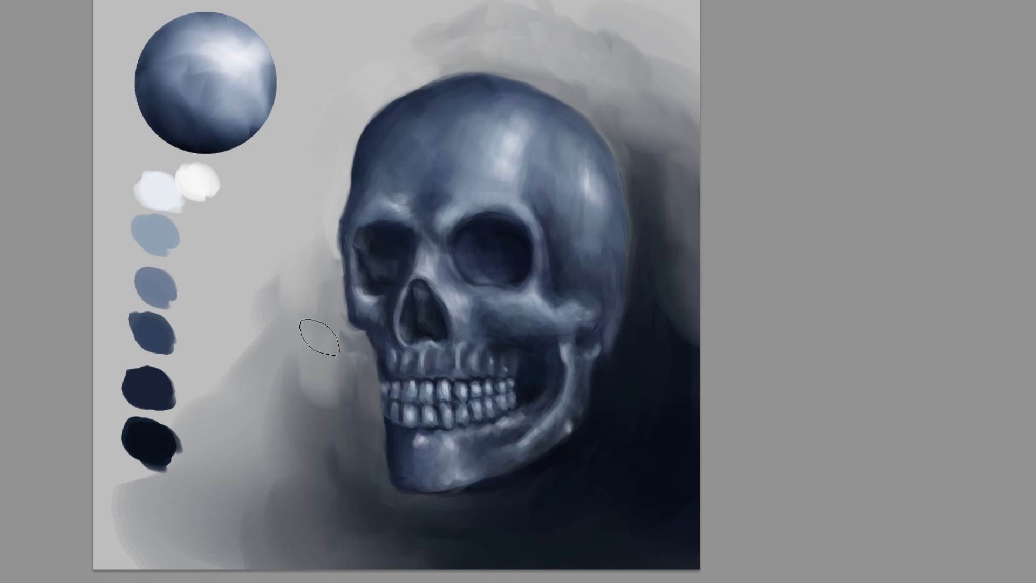
drag(502, 306, 510, 275)
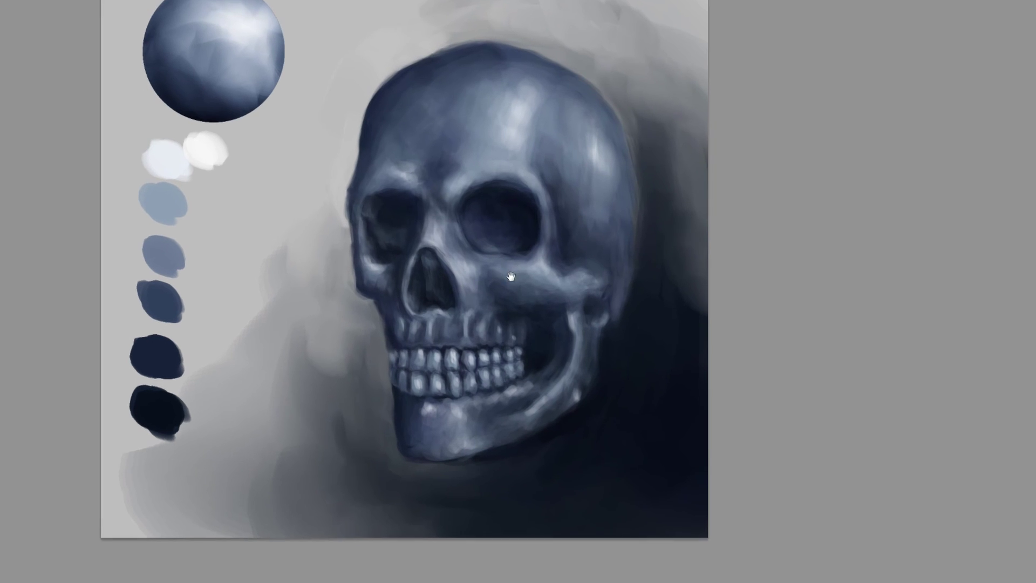
drag(469, 357, 414, 435)
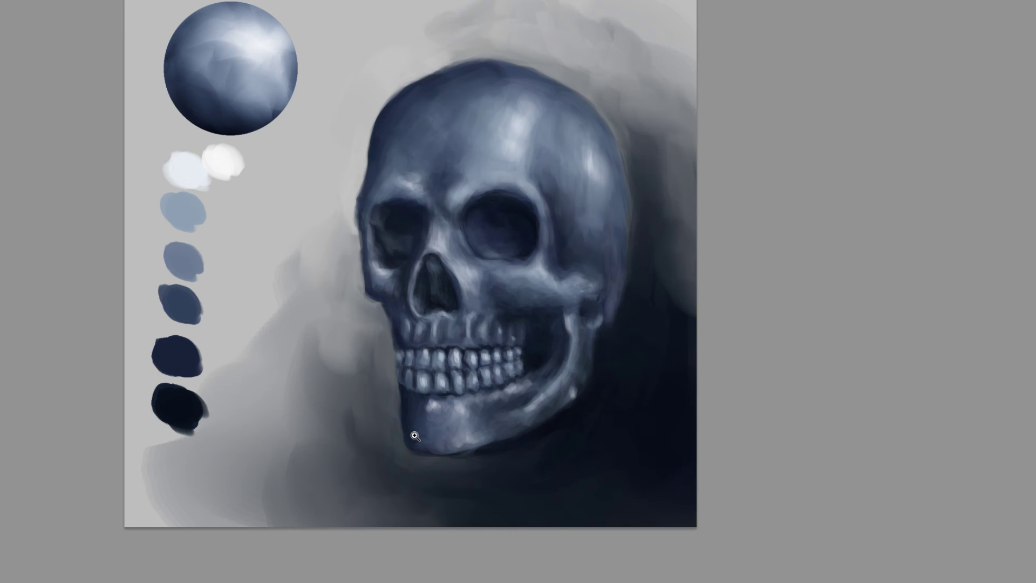
Sharpen the far cheekbone's outline down to the upper jaw with colours sampled from the bone edge and background
click(381, 305)
alt+click(349, 267)
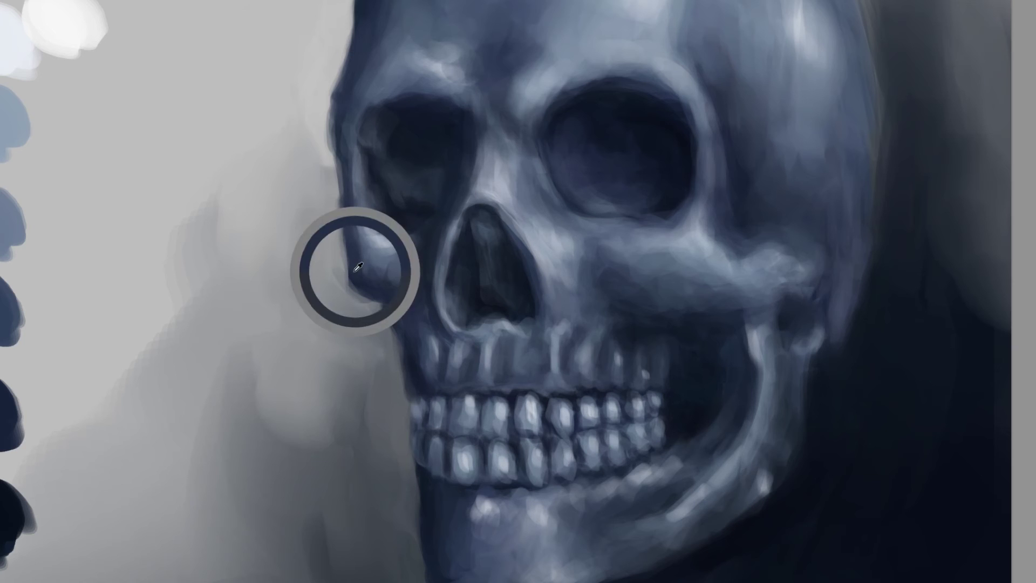
mouse_move(345, 236)
mouse_down()
mouse_move(349, 286)
mouse_move(343, 269)
mouse_move(388, 329)
mouse_up()
alt+click(362, 318)
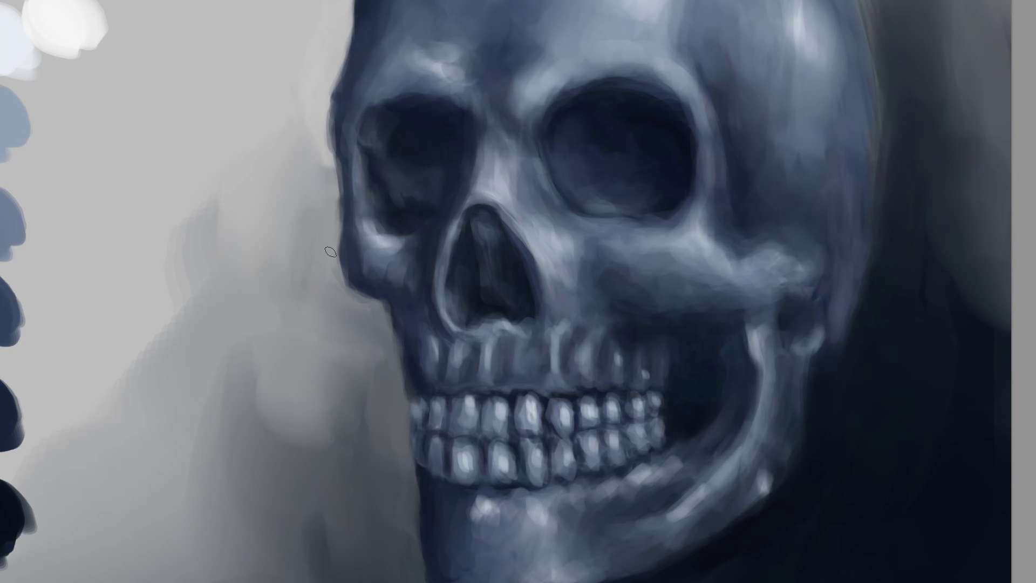
mouse_move(346, 275)
mouse_down()
mouse_move(354, 285)
mouse_move(345, 287)
mouse_up()
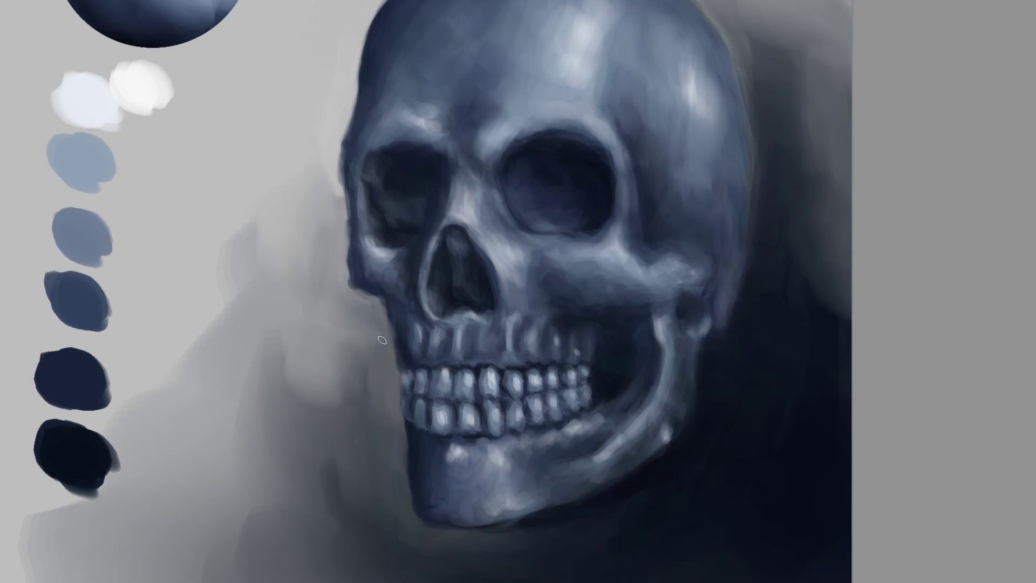
drag(387, 326, 374, 282)
Handwrite the note "5 m..." beside the white palette swatches in a sampled dark colour
drag(533, 168, 521, 159)
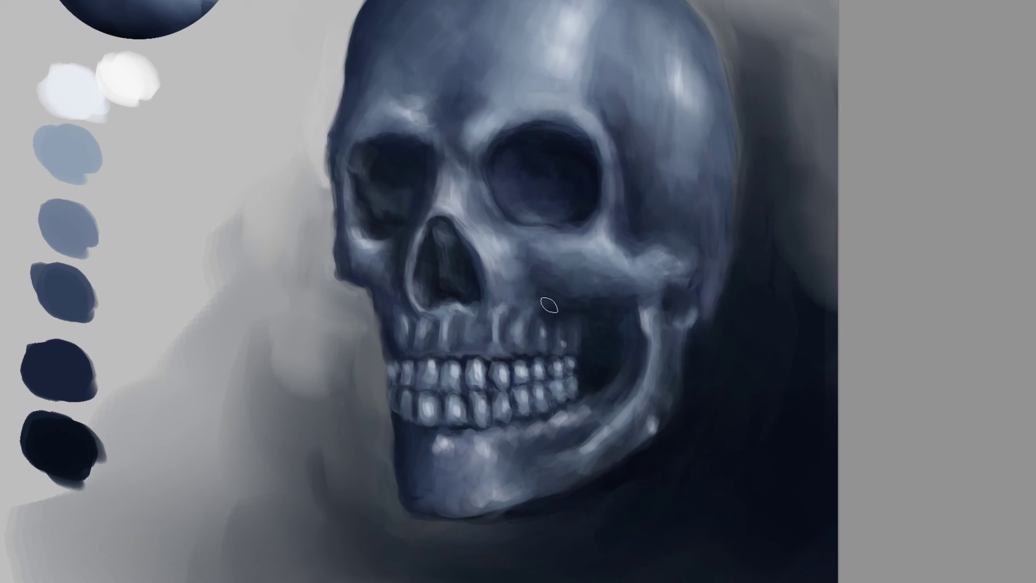
drag(527, 237, 508, 296)
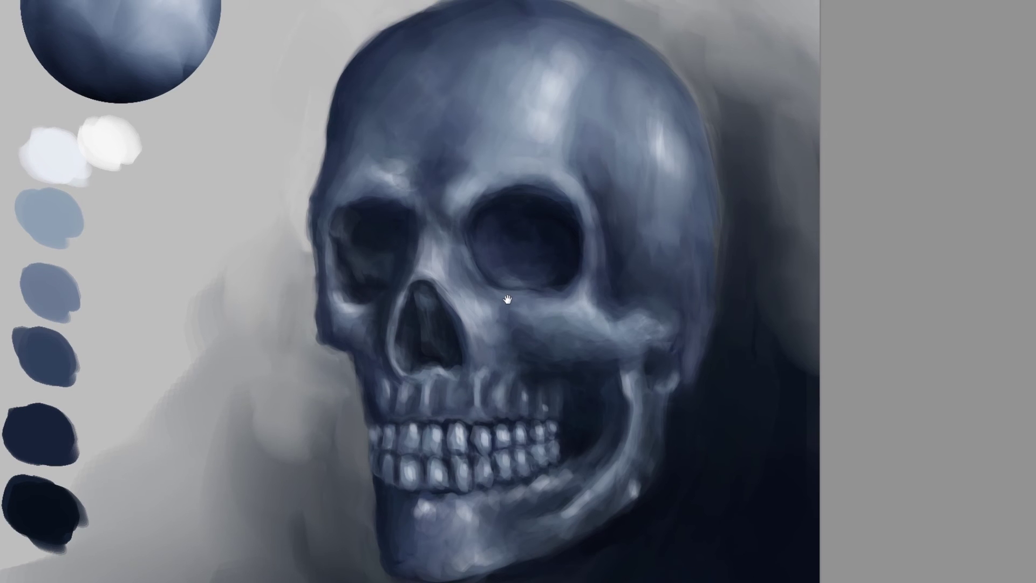
alt+click(544, 204)
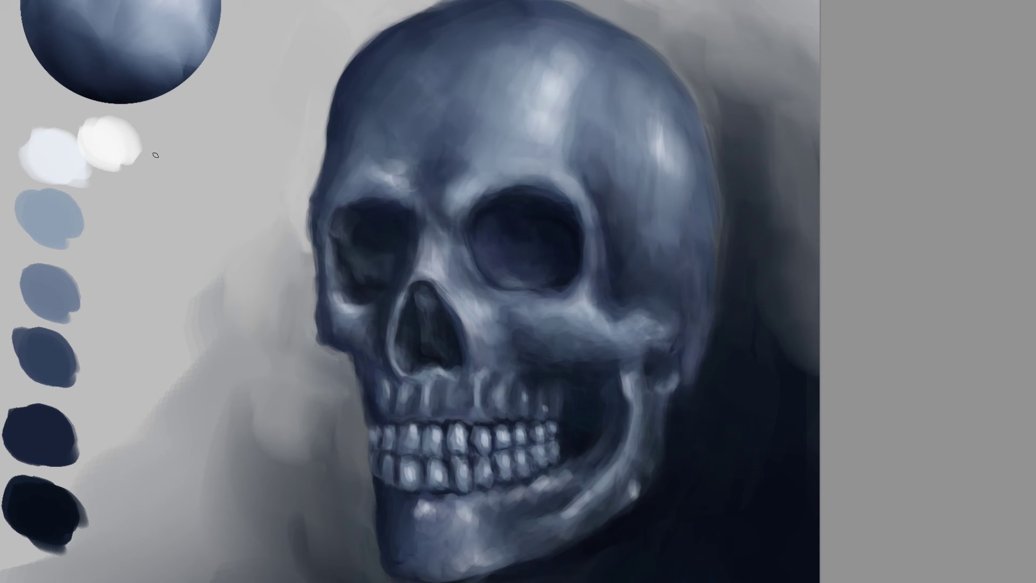
drag(173, 152, 171, 168)
drag(171, 136, 195, 133)
drag(205, 168, 233, 165)
click(239, 167)
Refine the near eye socket's inner corner and lower rim with blues sampled from the surrounding bone
drag(517, 353, 515, 319)
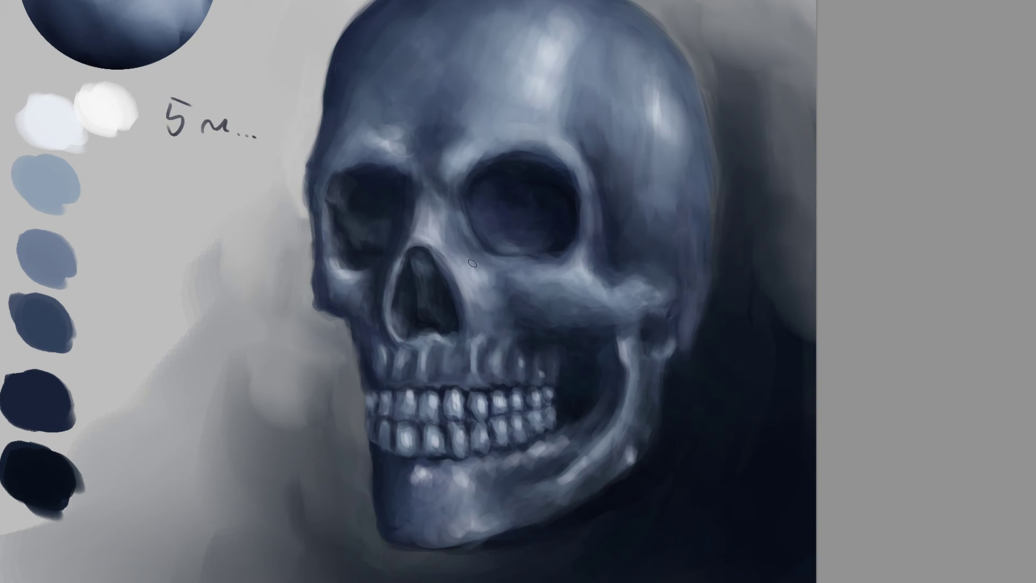
alt+click(467, 242)
click(452, 229)
click(466, 236)
alt+click(553, 262)
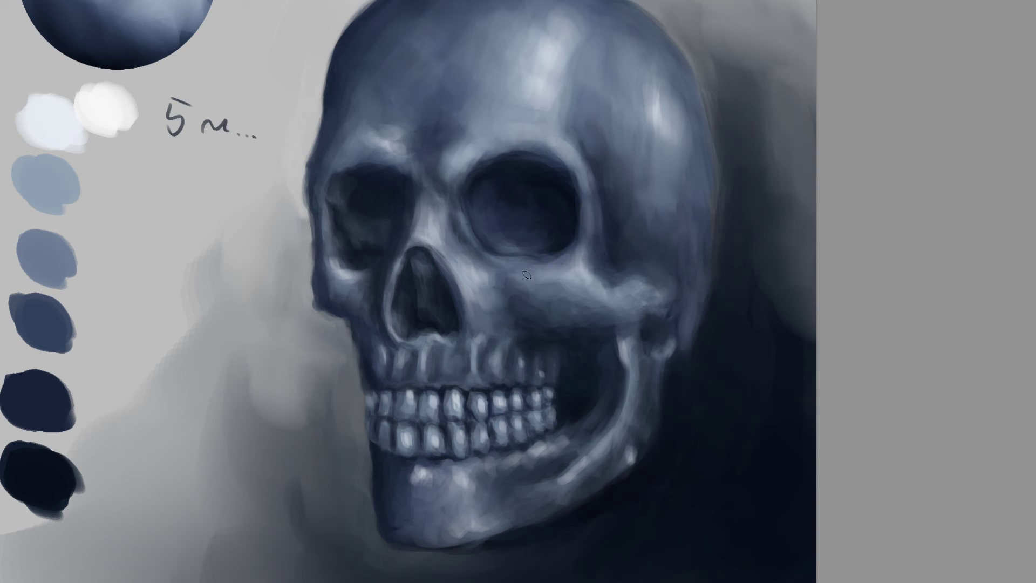
ctrl+alt+click(555, 278)
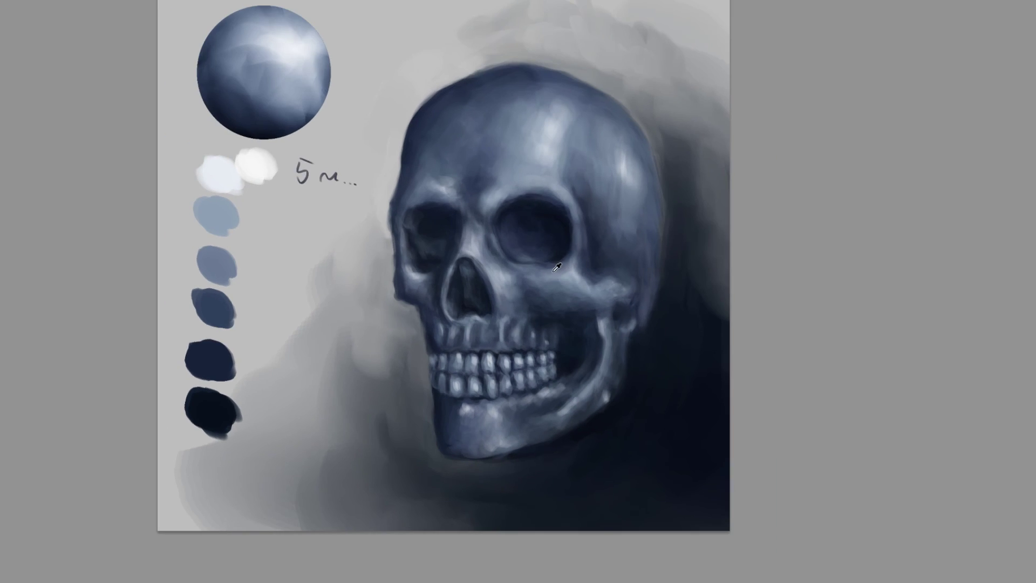
alt+click(551, 271)
drag(560, 301, 556, 293)
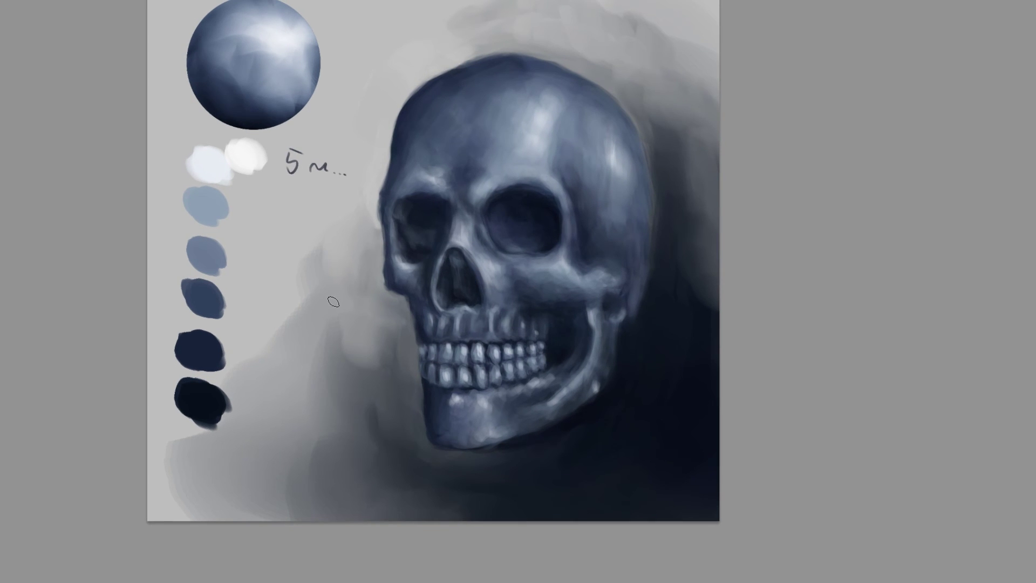
Mirror the canvas, lasso the cranium and upper face, and distort the selection to raise the rear and shift the top slightly forward
key(ctrl+shift+h)
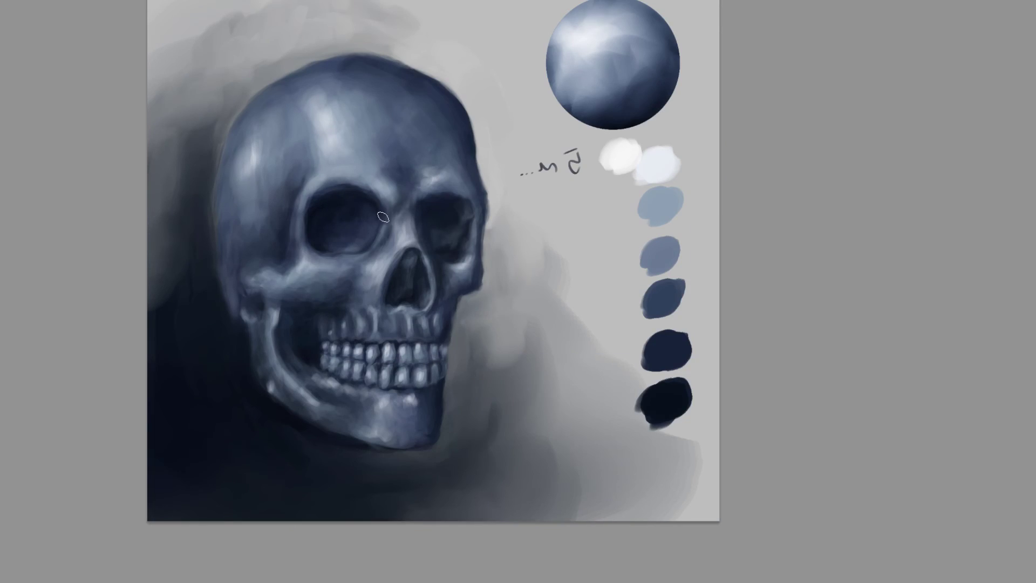
mouse_move(394, 217)
mouse_down()
mouse_move(427, 245)
mouse_move(417, 230)
mouse_up()
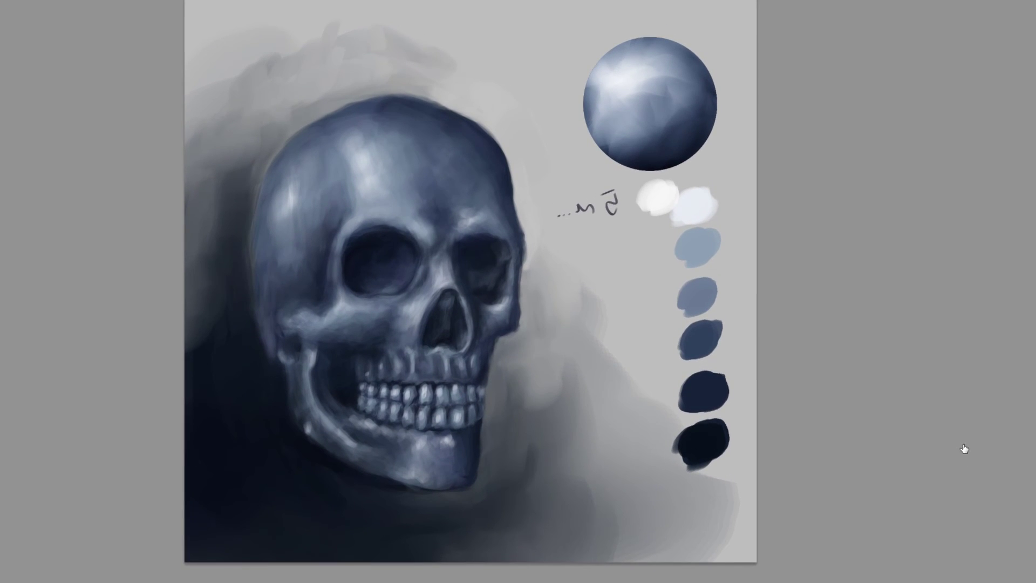
mouse_move(248, 94)
mouse_down()
mouse_move(193, 298)
mouse_move(219, 387)
mouse_move(257, 401)
mouse_move(275, 342)
mouse_move(293, 326)
mouse_move(364, 328)
mouse_up()
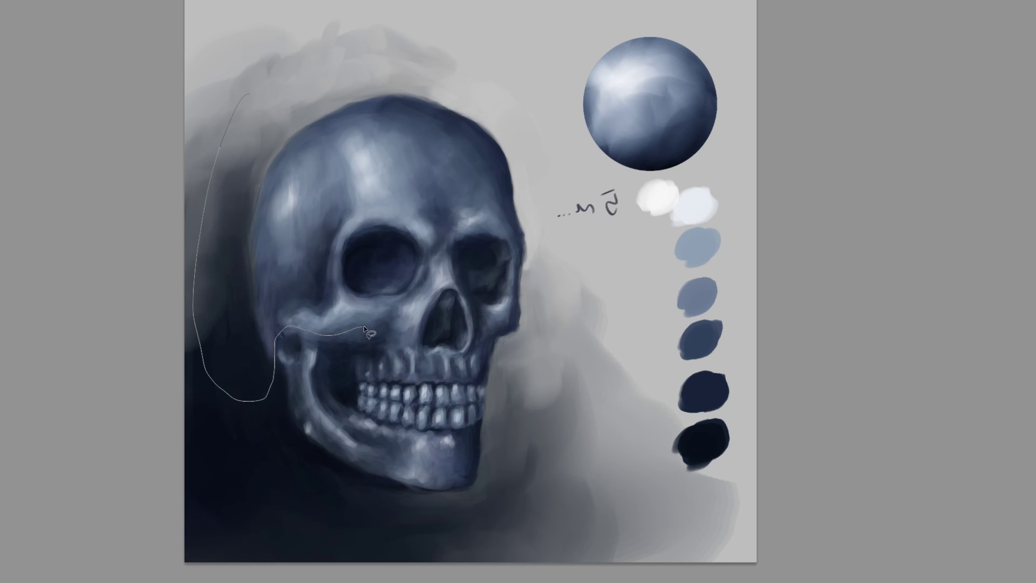
drag(437, 359, 458, 357)
drag(345, 74, 351, 71)
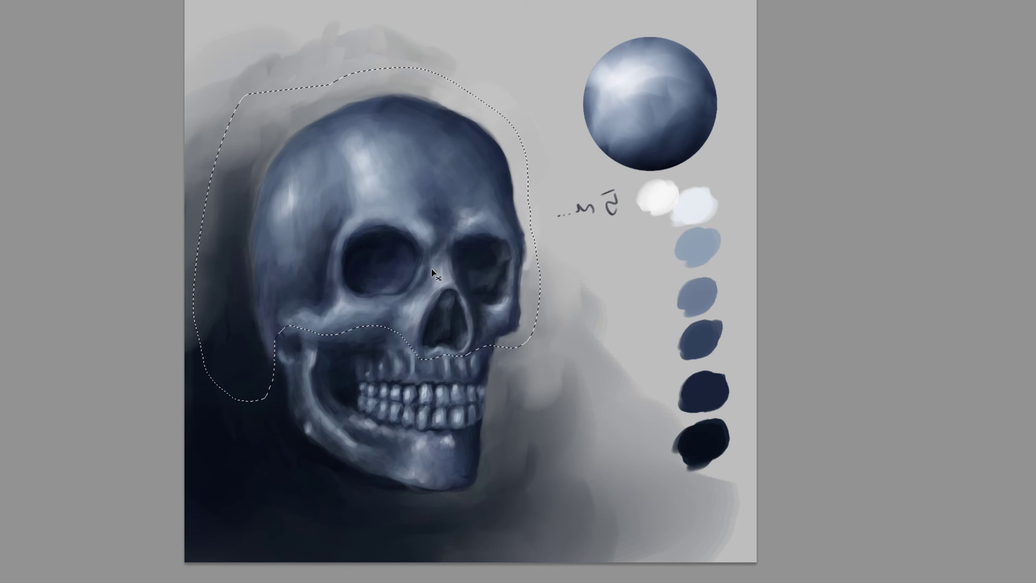
key(ctrl+t)
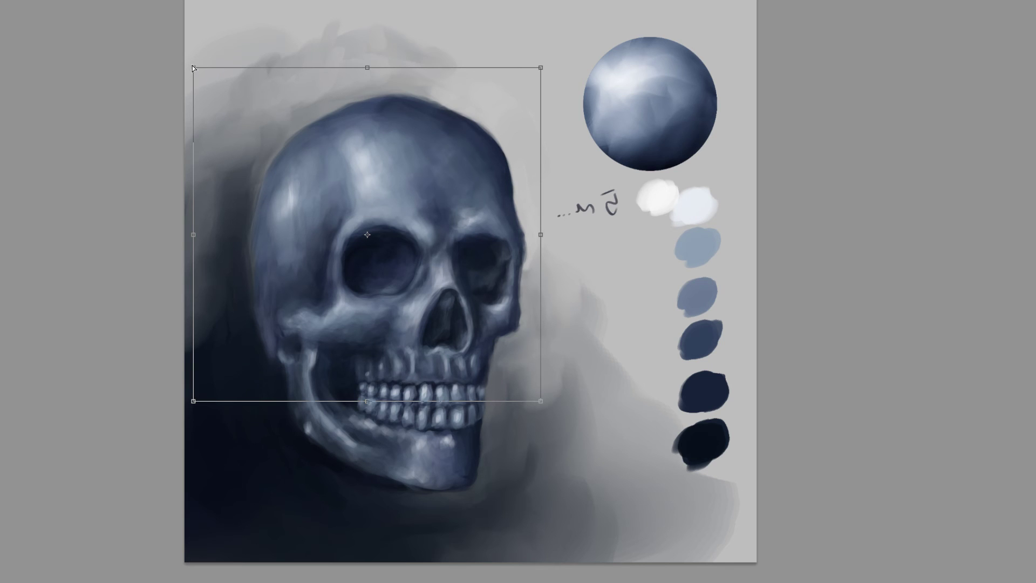
drag(193, 67, 196, 51)
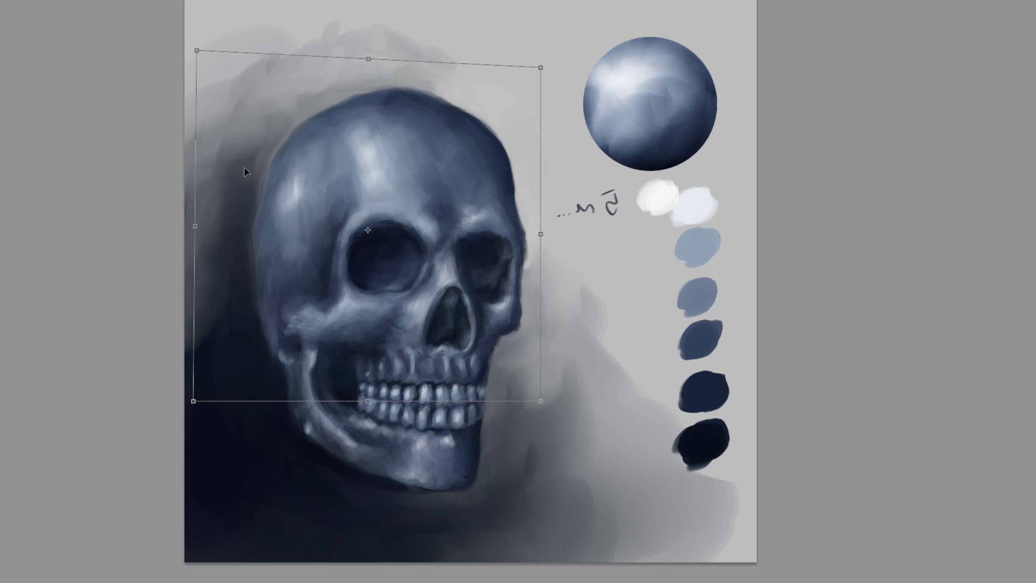
drag(368, 59, 373, 58)
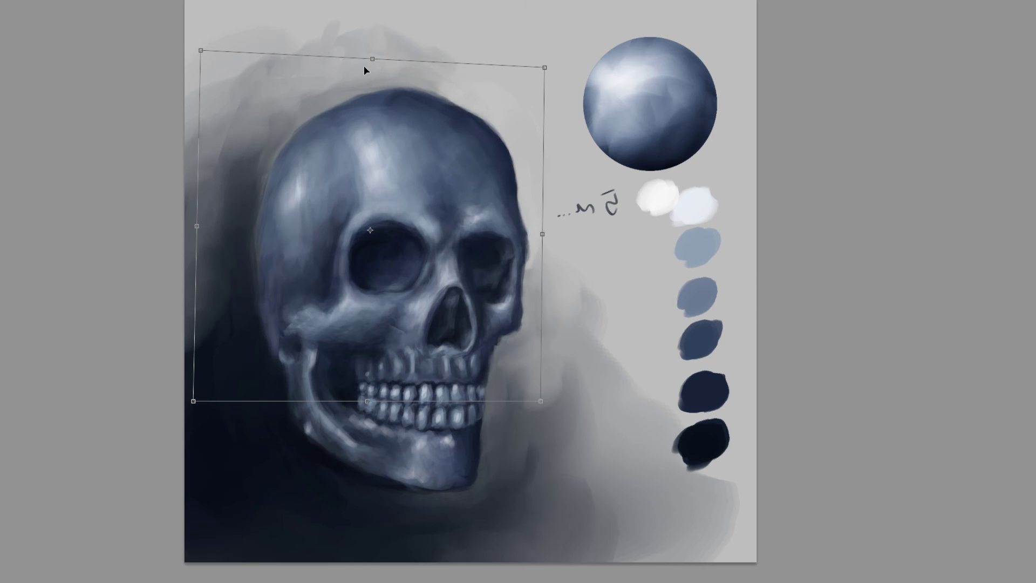
key(Return)
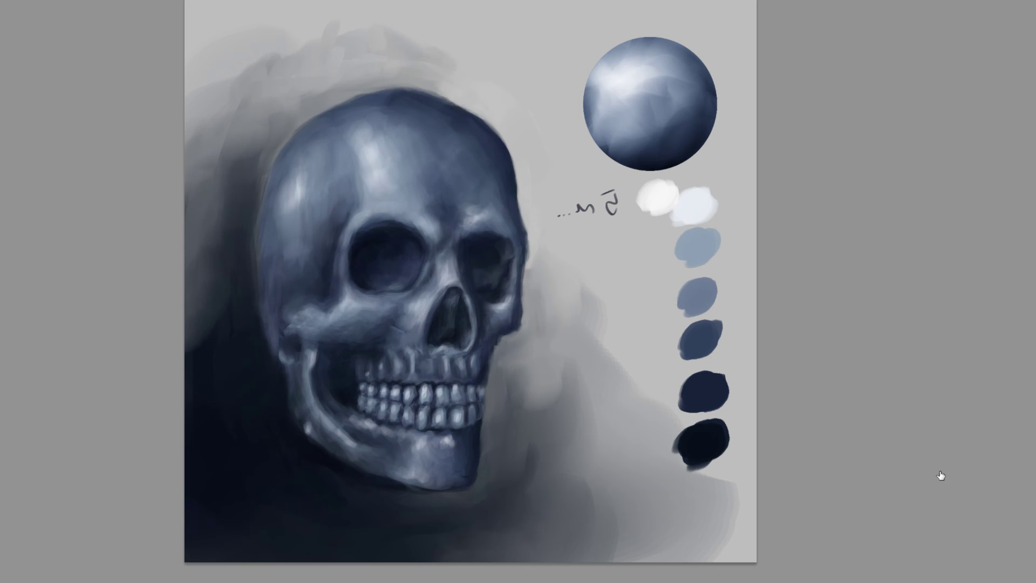
Blend the transform seam on the cheek beside the nasal cavity into the surrounding bone tones
scroll(358, 338, up, 3)
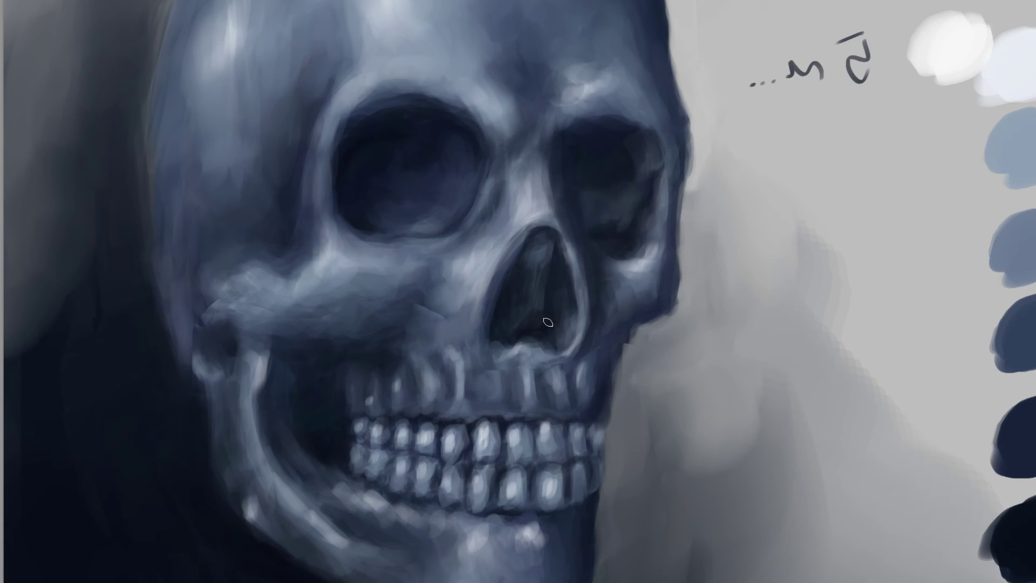
drag(443, 318, 422, 308)
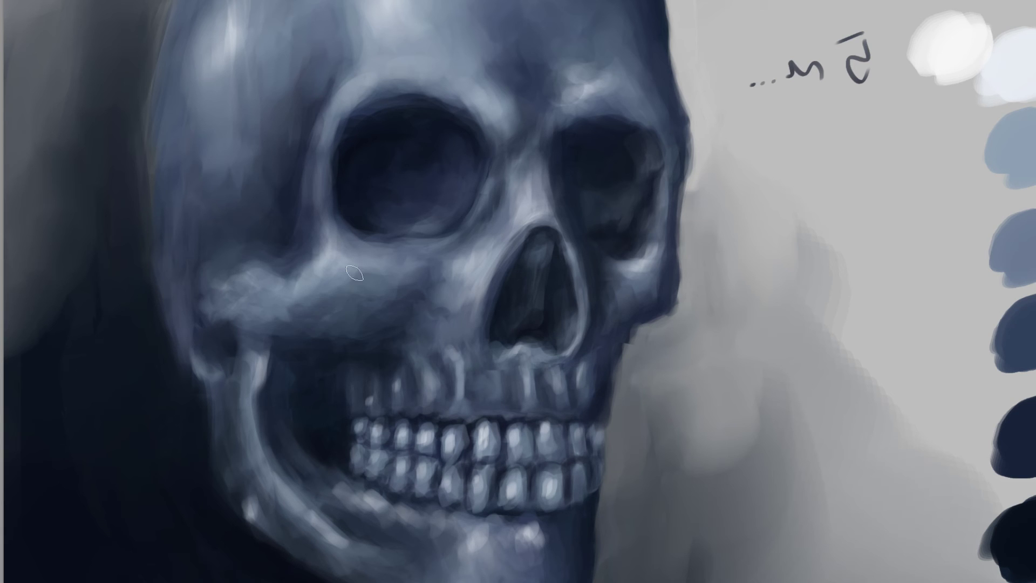
mouse_move(482, 285)
mouse_down()
mouse_move(409, 324)
mouse_move(440, 331)
mouse_up()
mouse_move(571, 301)
mouse_down()
mouse_move(597, 286)
mouse_move(561, 301)
mouse_up()
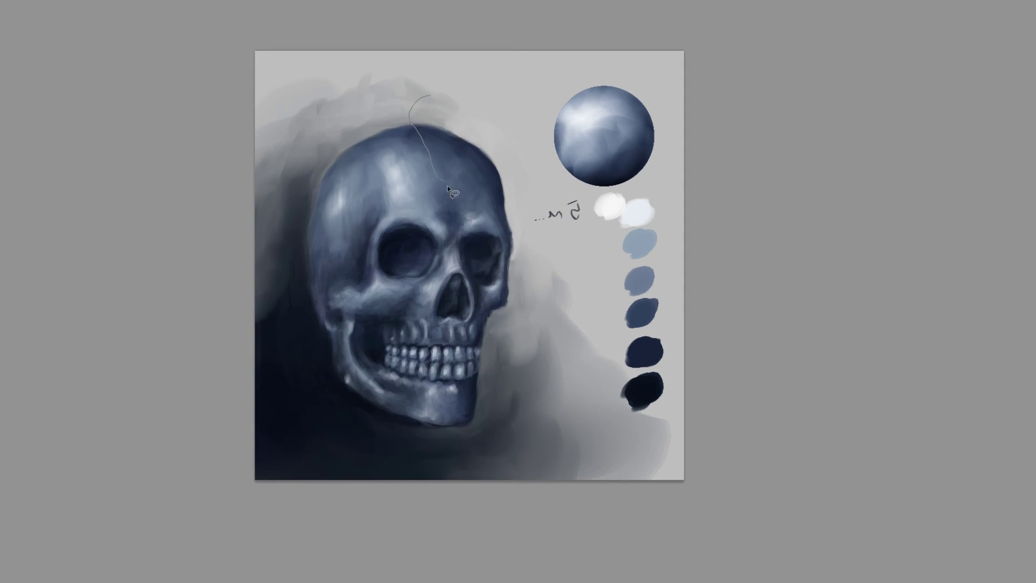
Lasso the forehead, warp its front contour slightly inward, and mirror the canvas back to its original orientation
mouse_move(496, 216)
mouse_down()
mouse_move(524, 151)
mouse_move(505, 160)
mouse_up()
key(ctrl+t)
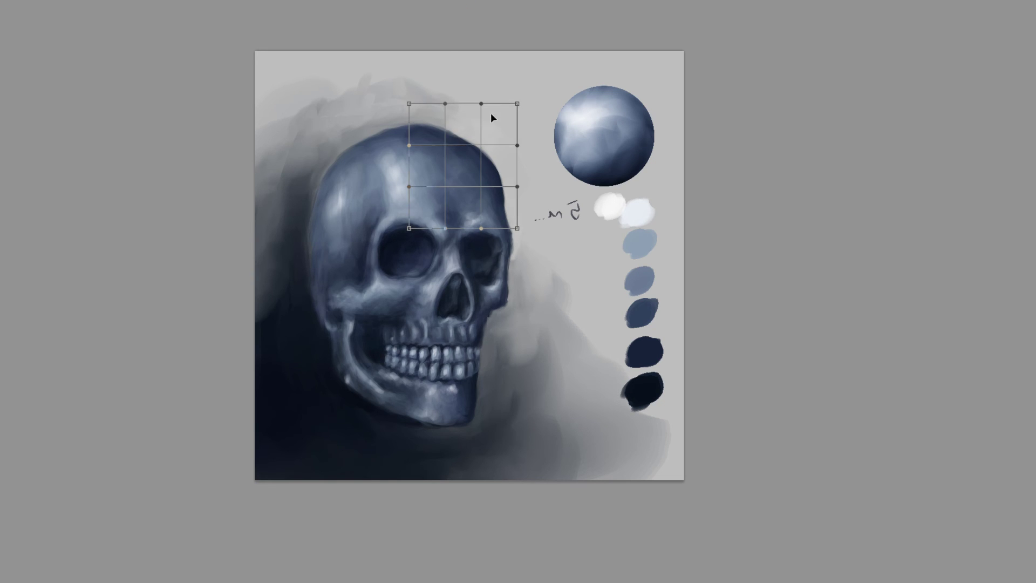
drag(492, 113, 489, 120)
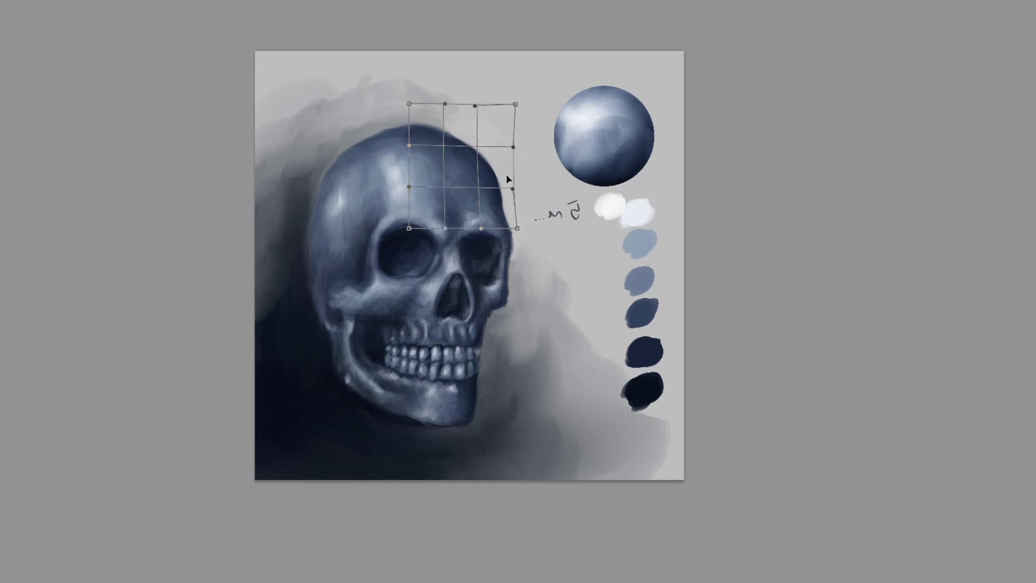
click(496, 7)
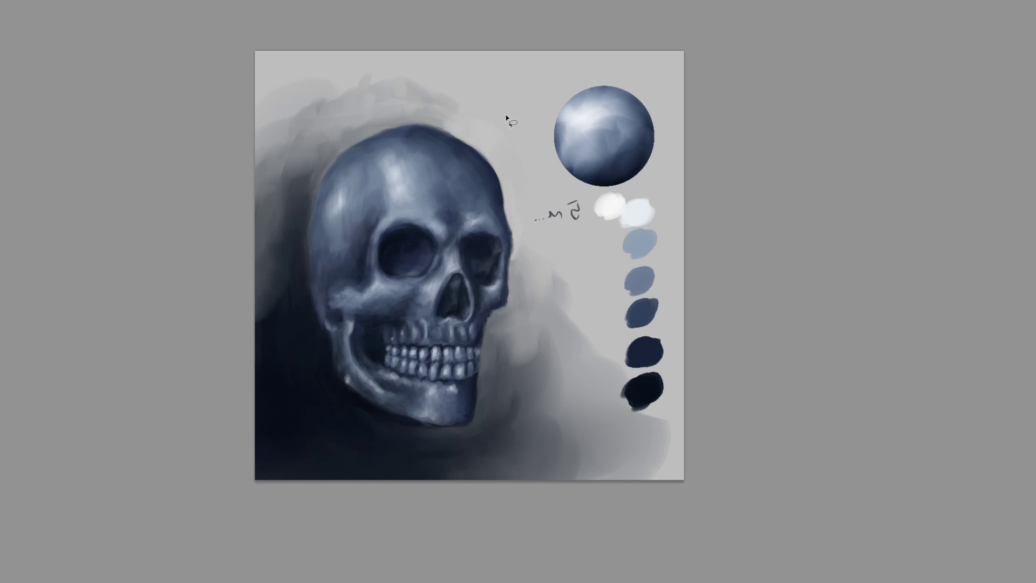
key(m)
key(ctrl+z)
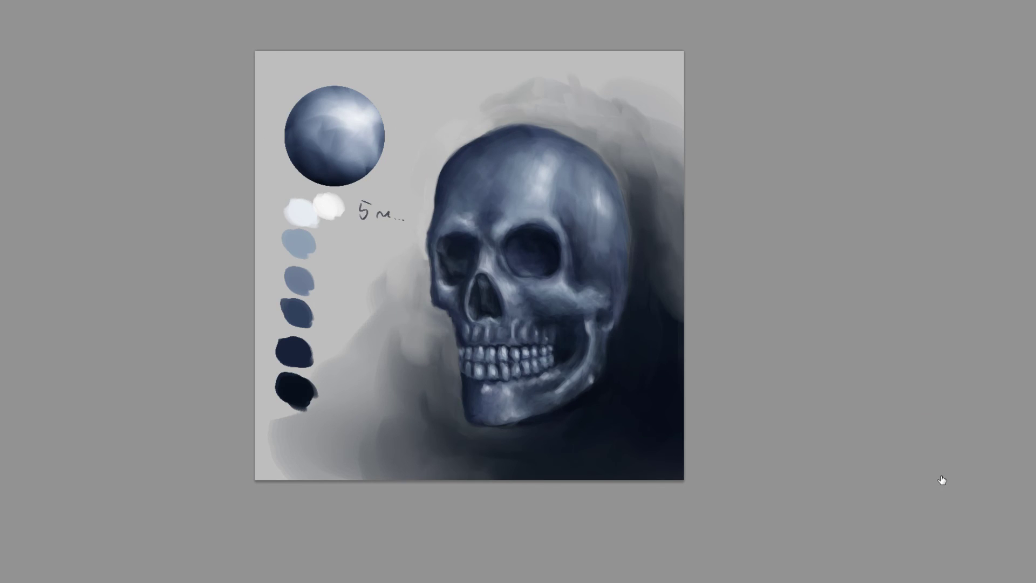
key(ctrl+z)
Lasso the chin and lower jaw and skew the selection so the chin's front end sits slightly higher
click(462, 175)
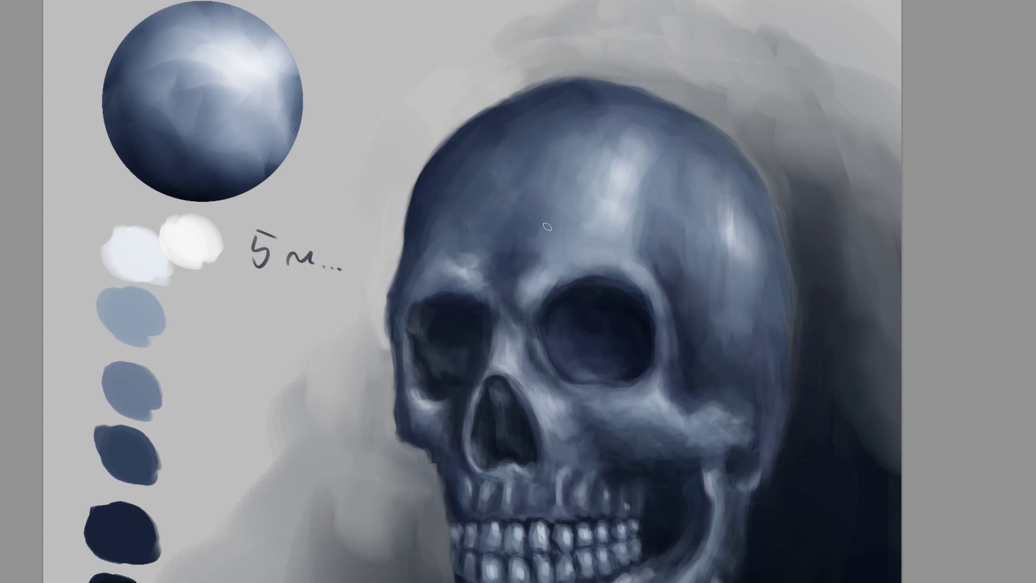
drag(568, 279, 530, 177)
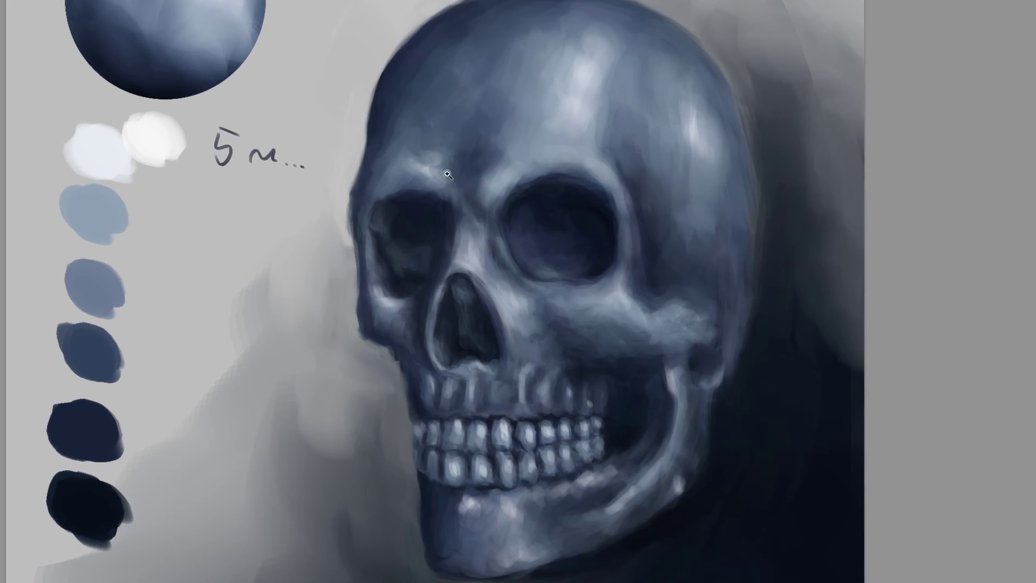
drag(447, 174, 366, 277)
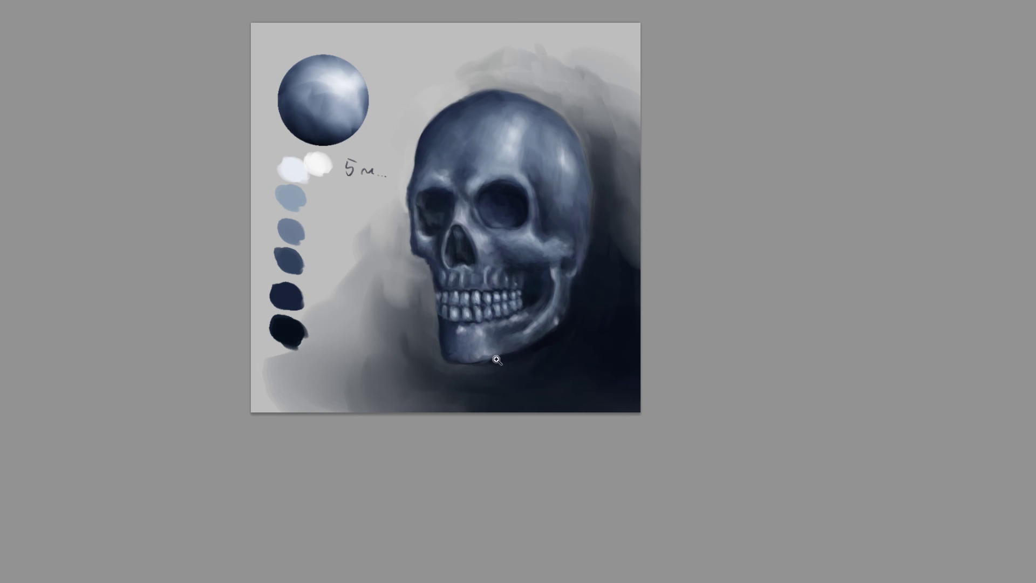
click(485, 375)
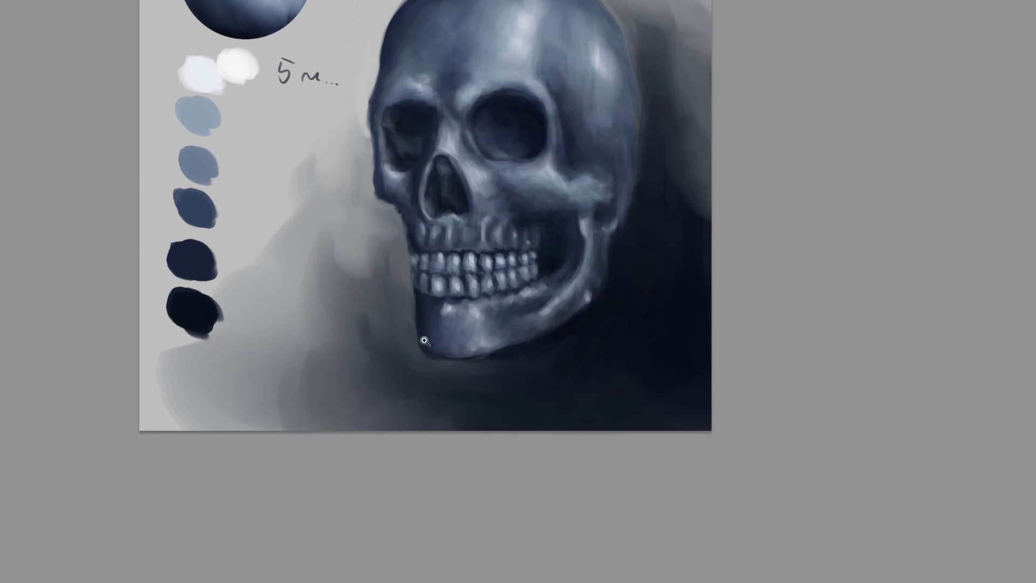
key(l)
mouse_move(373, 312)
mouse_down()
mouse_move(390, 353)
mouse_move(525, 397)
mouse_move(589, 352)
mouse_move(575, 331)
mouse_move(436, 323)
mouse_move(403, 308)
mouse_up()
key(ctrl+d)
key(ctrl+t)
drag(385, 355, 387, 345)
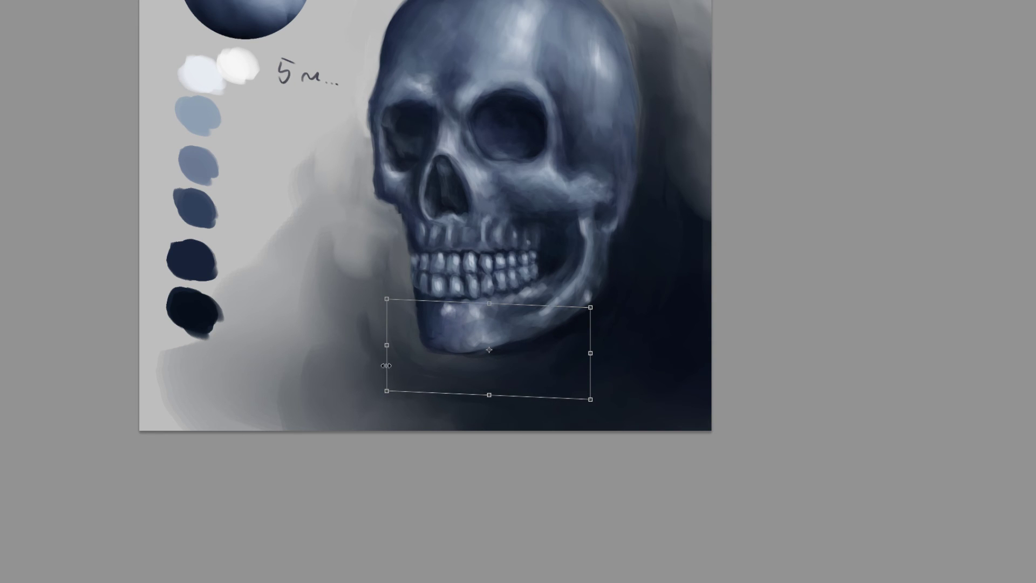
key(Return)
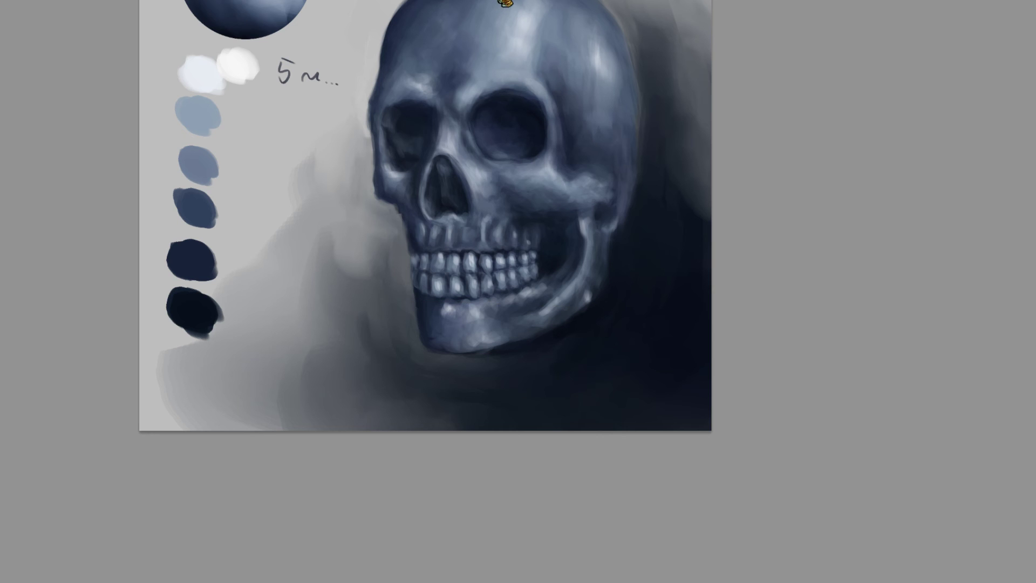
key(ctrl+z)
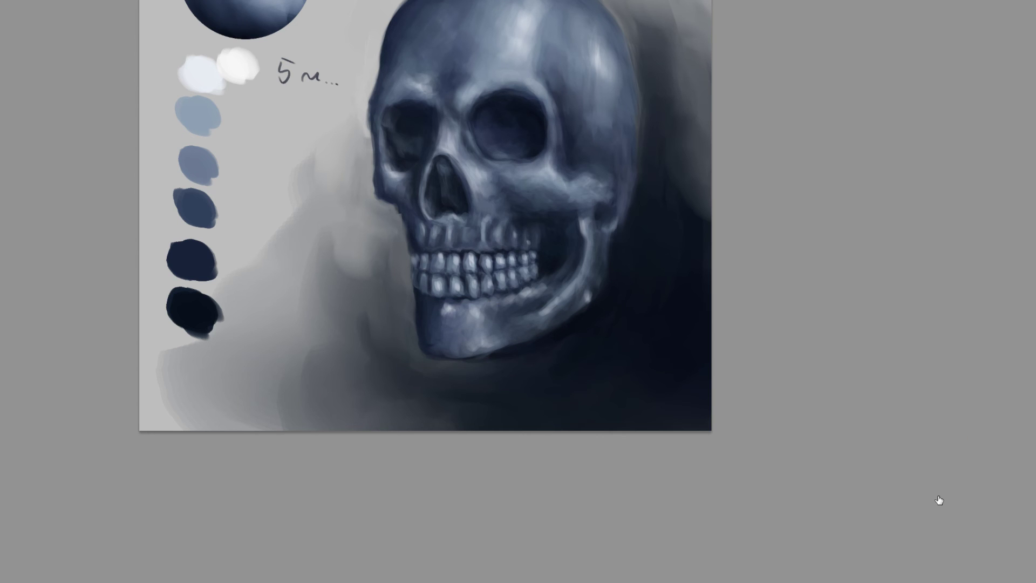
Clean up the chin's underside against the dark background and sample a tone from the jaw
scroll(498, 316, up, 3)
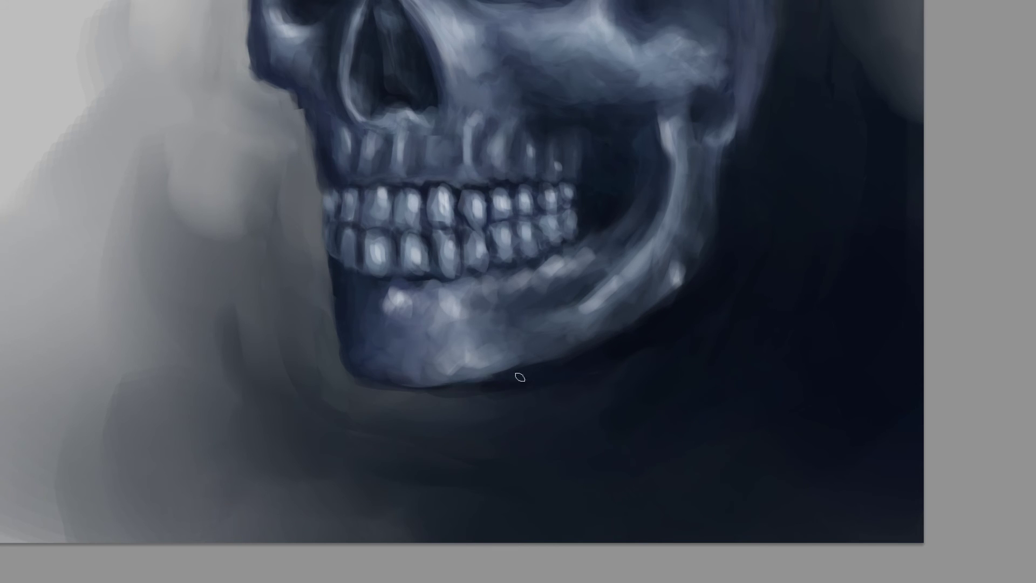
click(529, 377)
drag(532, 375, 512, 380)
alt+click(563, 347)
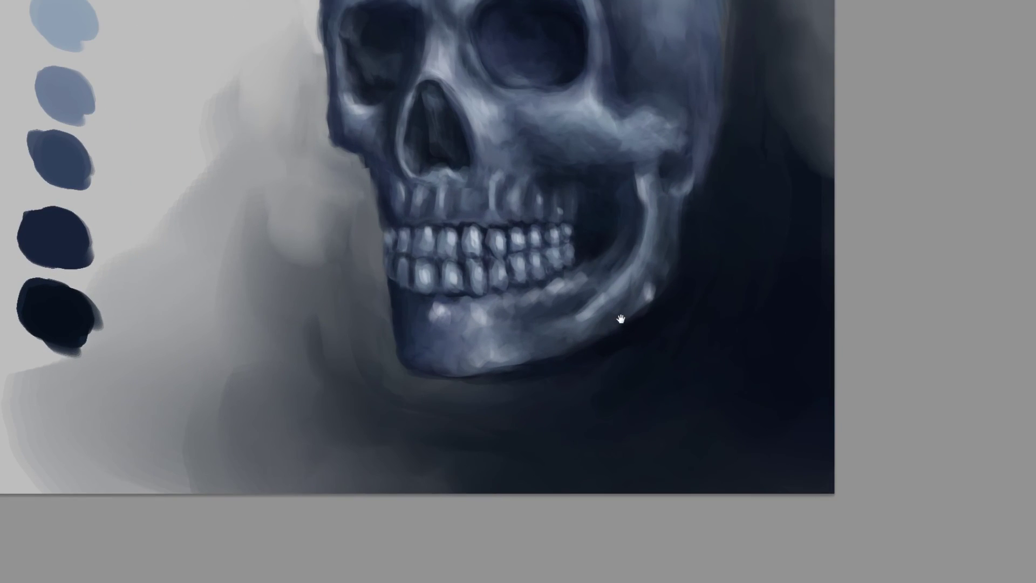
Refine the lower jaw's rear edge with tones sampled near the jaw and compare the result with its previous state
drag(621, 293, 587, 323)
alt+click(614, 332)
alt+click(615, 333)
alt+click(615, 332)
click(630, 354)
click(631, 355)
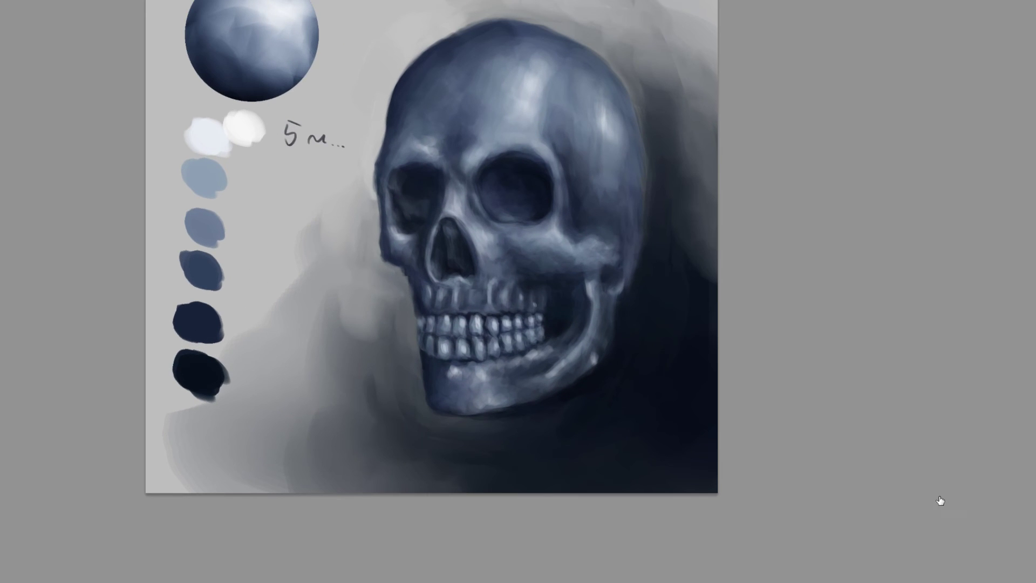
click(938, 496)
key(ctrl+z)
key(ctrl+z)
Darken the chin's front edge below the teeth with a sampled colour, using a smaller brush for the foremost lower tooth
click(447, 376)
click(447, 377)
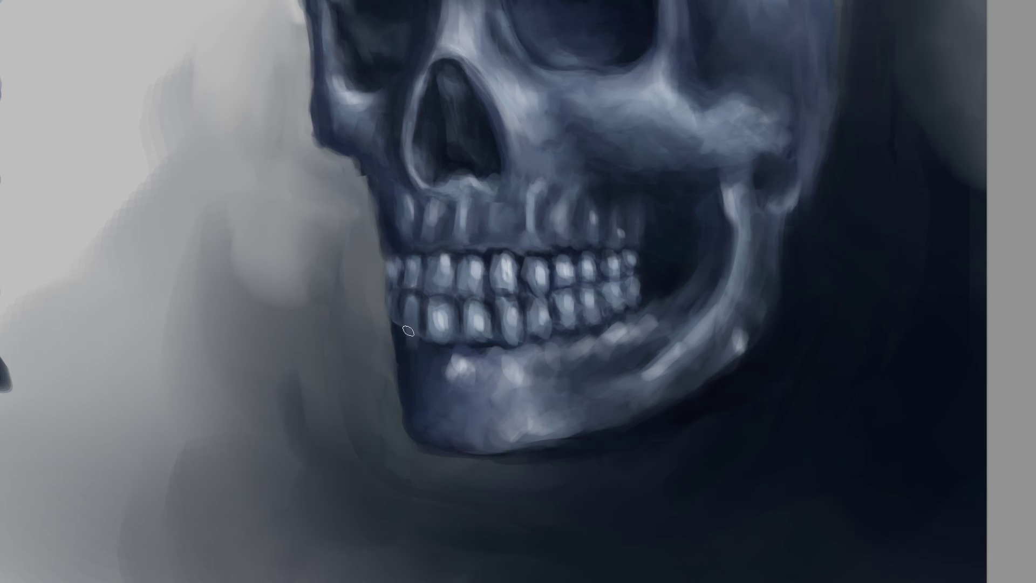
alt+click(398, 316)
mouse_move(420, 344)
mouse_down()
mouse_move(443, 357)
mouse_move(419, 364)
mouse_up()
key(bracketleft)
drag(413, 307, 412, 307)
Refine the foremost upper and lower teeth along the face's outer edge with colours sampled from neighbouring teeth
alt+click(394, 265)
drag(396, 260, 390, 266)
alt+click(440, 254)
alt+click(405, 287)
mouse_move(431, 304)
mouse_down()
mouse_move(363, 331)
mouse_move(429, 321)
mouse_up()
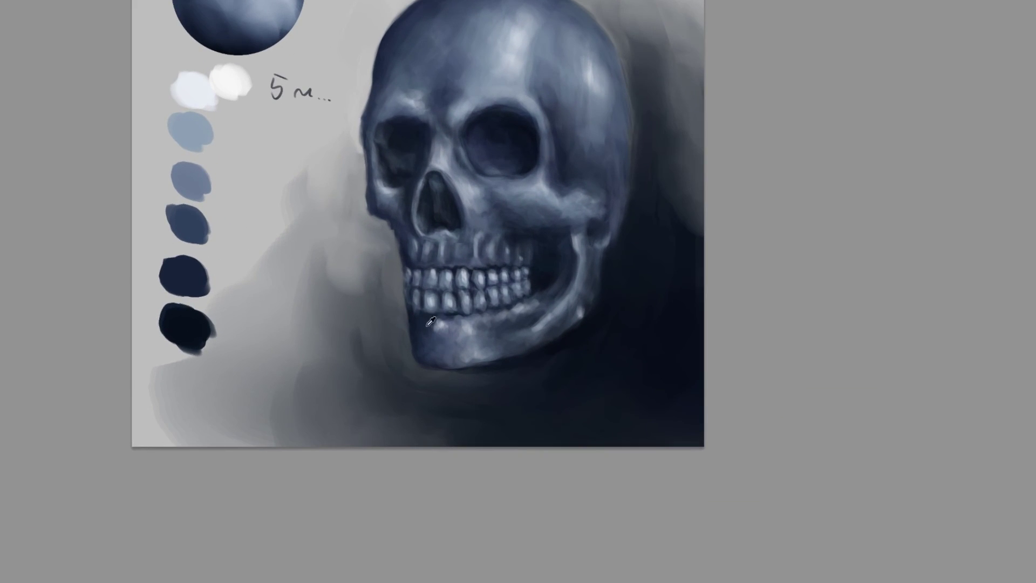
Shade the lower front teeth and the gum area above the chin with dark blue sampled between the teeth
alt+click(422, 295)
alt+click(455, 308)
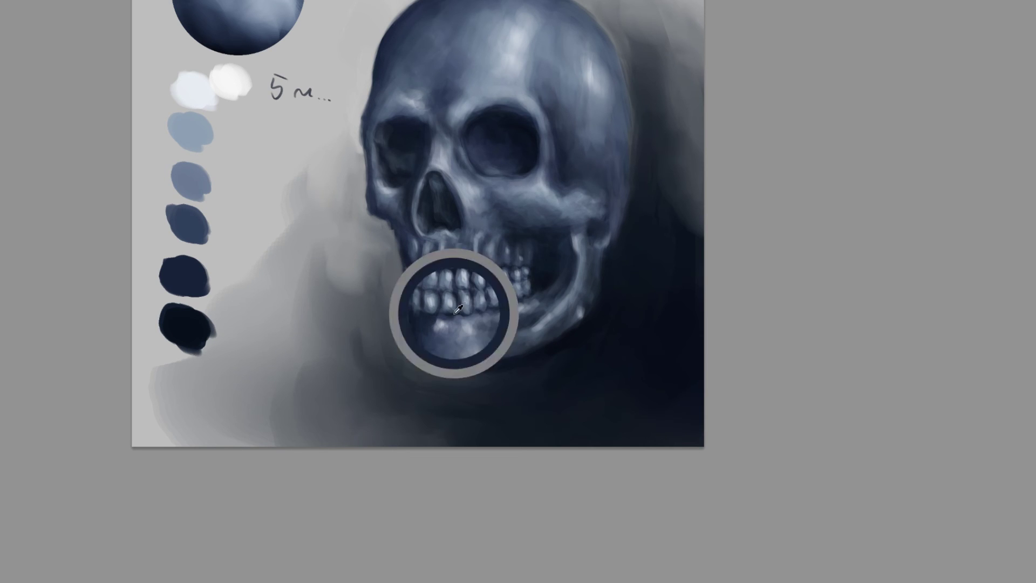
click(433, 312)
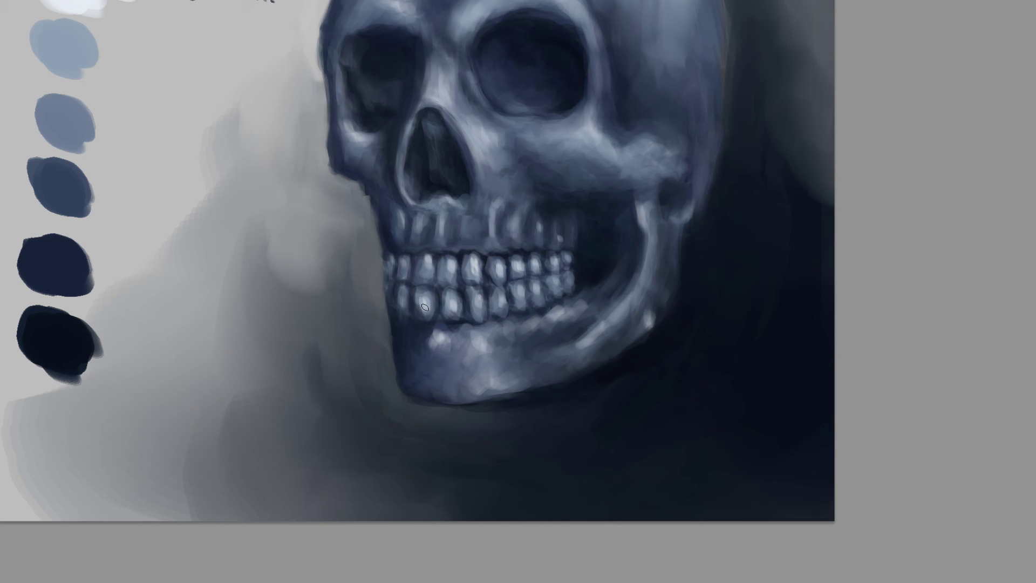
drag(448, 322, 419, 363)
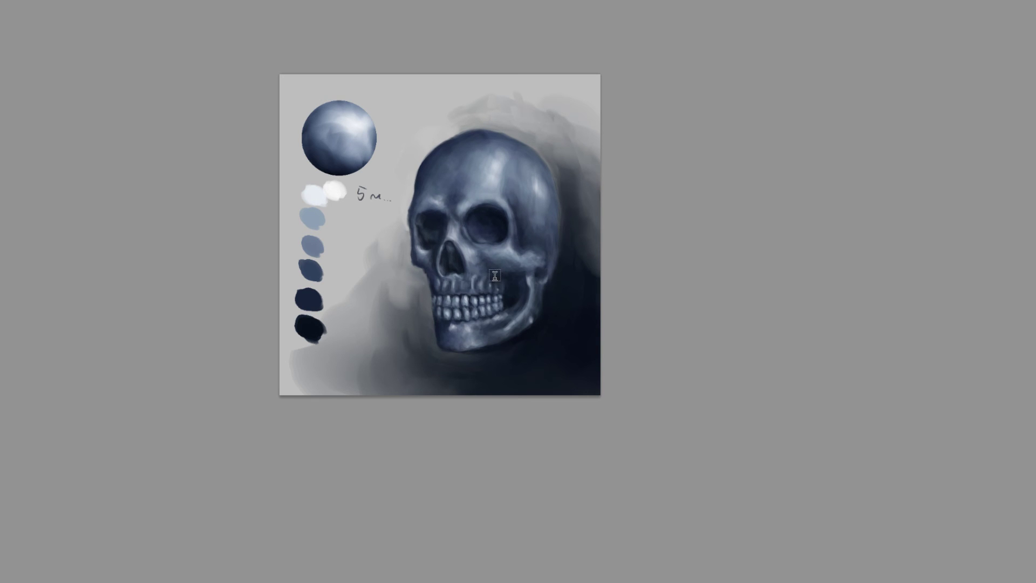
drag(490, 285, 508, 304)
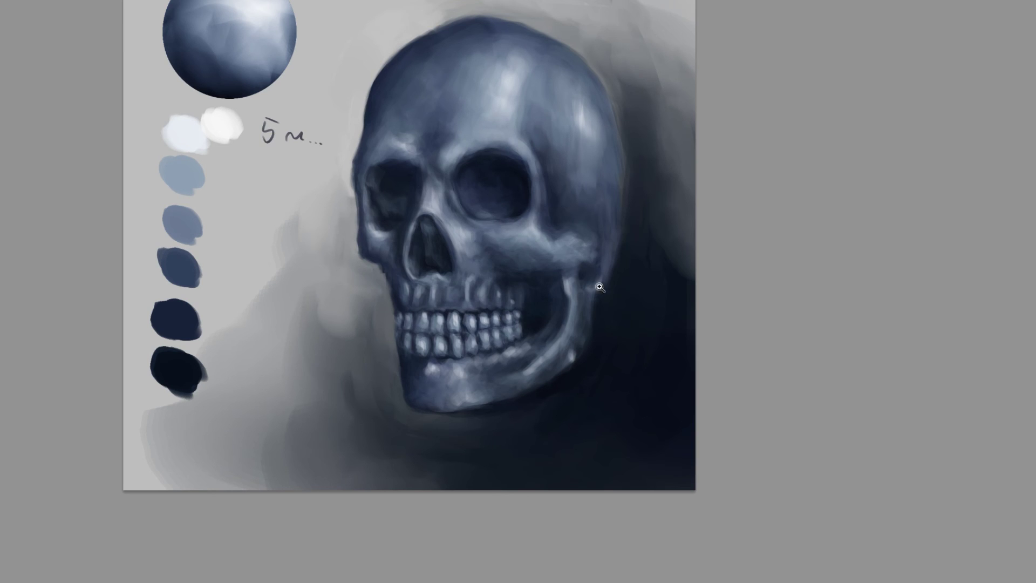
click(941, 468)
key(ctrl+z)
Lasso the area around the sphere and palette, and delete the colour swatches and handwritten note from the painting
key(ctrl+minus)
drag(750, 330, 759, 364)
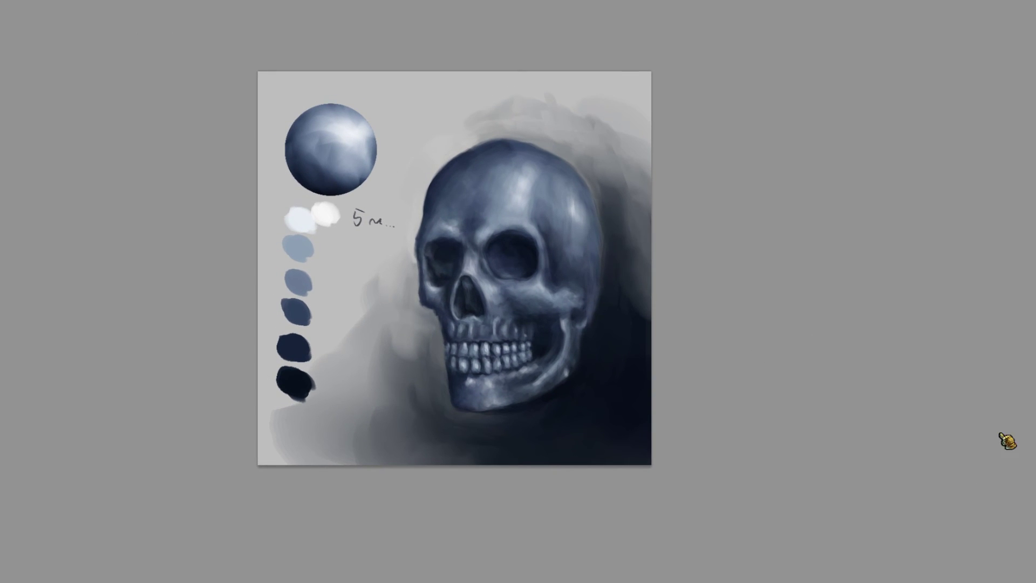
drag(386, 89, 410, 193)
mouse_move(362, 257)
mouse_down()
mouse_move(333, 332)
mouse_move(317, 416)
mouse_up()
drag(266, 109, 307, 73)
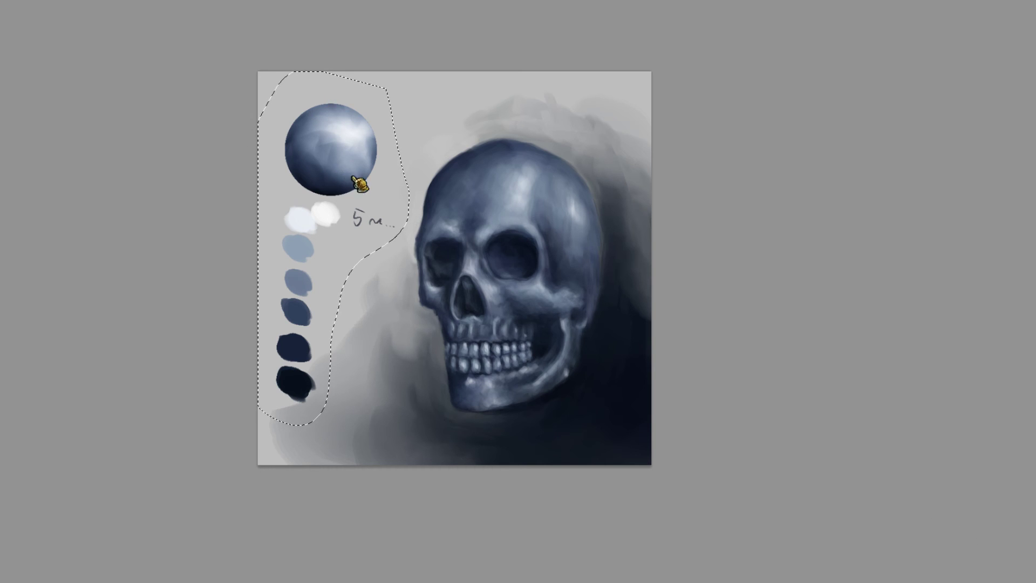
key(ctrl+shift+j)
key(Delete)
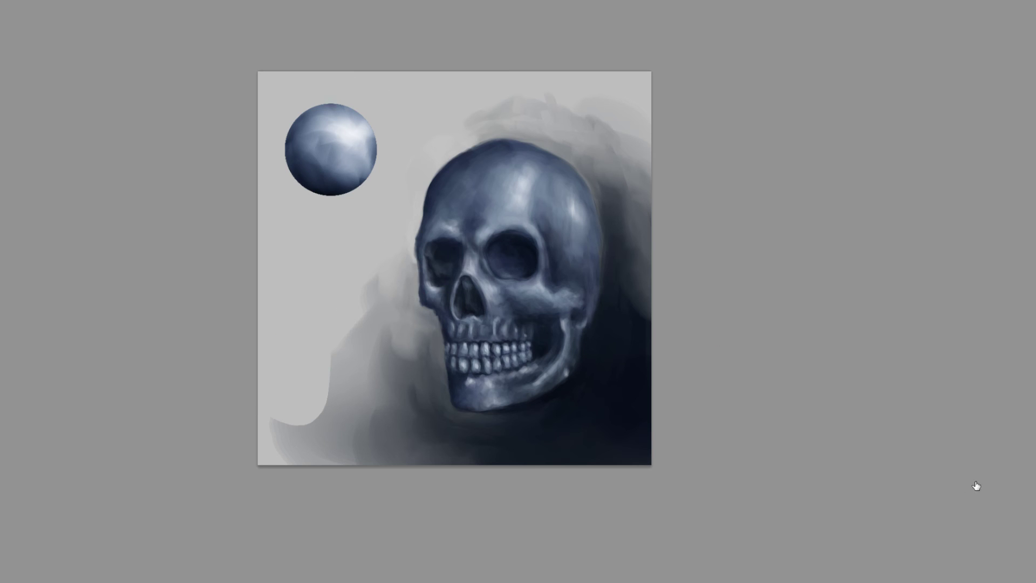
Remove the reference sphere from view so only the skull and background remain
click(935, 489)
click(936, 489)
click(941, 524)
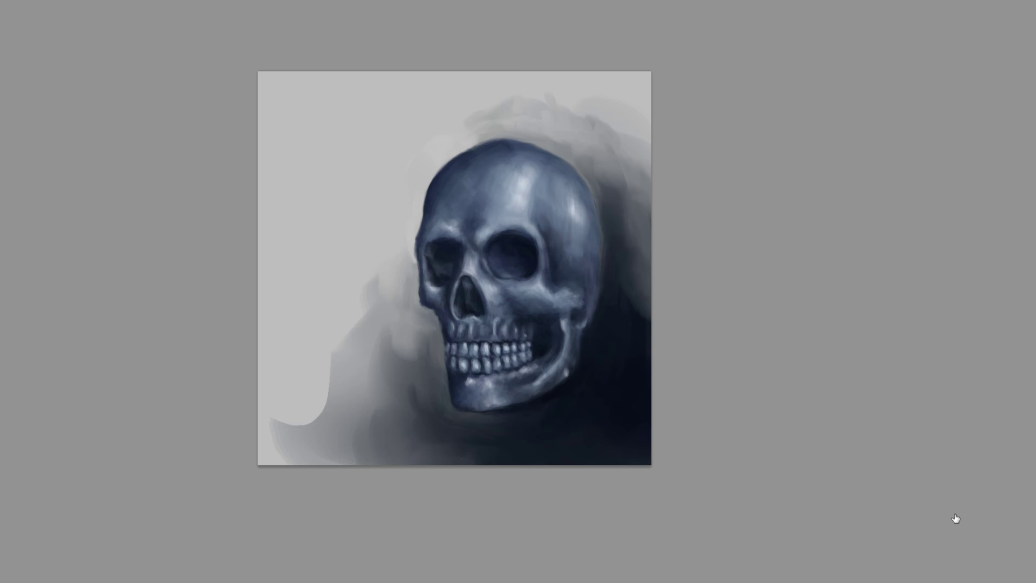
Shift the painting up and to the left so the skull sits near the canvas centre, then lasso around the skull and deselect
drag(520, 271, 491, 260)
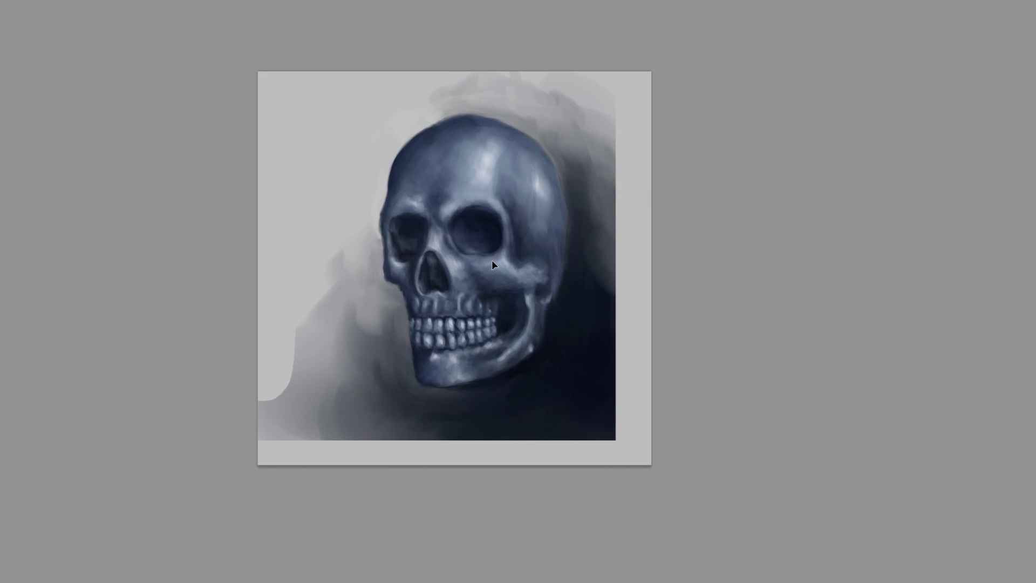
key(l)
drag(417, 109, 442, 110)
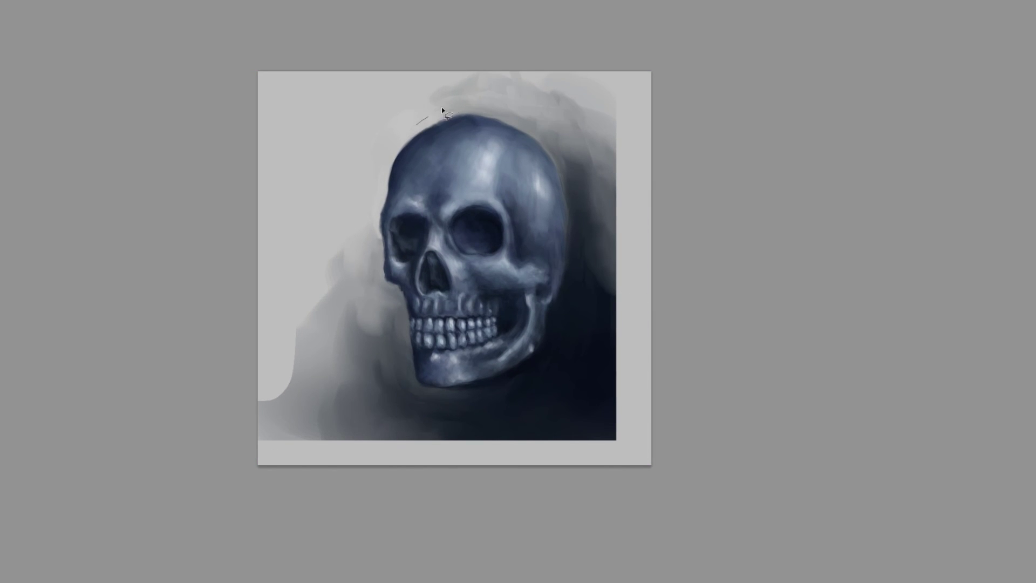
mouse_move(570, 140)
mouse_down()
mouse_move(582, 210)
mouse_move(573, 319)
mouse_move(544, 381)
mouse_move(468, 416)
mouse_move(440, 446)
mouse_up()
key(ctrl+d)
Cover the bare strip along the canvas's right side with a large brush, using dark navy sampled beside the jaw
key(b)
key(bracketright)
key(bracketright)
key(bracketright)
key(bracketright)
key(bracketright)
key(bracketright)
key(bracketright)
key(bracketright)
alt+click(592, 358)
drag(593, 361, 607, 387)
mouse_move(632, 347)
mouse_down()
mouse_move(617, 454)
mouse_move(547, 473)
mouse_move(432, 476)
mouse_move(537, 445)
mouse_move(587, 453)
mouse_move(657, 295)
mouse_move(644, 249)
mouse_move(626, 237)
mouse_move(630, 188)
mouse_move(652, 214)
mouse_move(619, 212)
mouse_up()
Blend the dark background beside and above the cranium with sampled greys, and extend the dark tone across the bare bottom strip
alt+click(588, 198)
mouse_move(620, 143)
mouse_down()
mouse_move(656, 135)
mouse_move(614, 99)
mouse_move(627, 89)
mouse_move(645, 132)
mouse_up()
alt+click(583, 112)
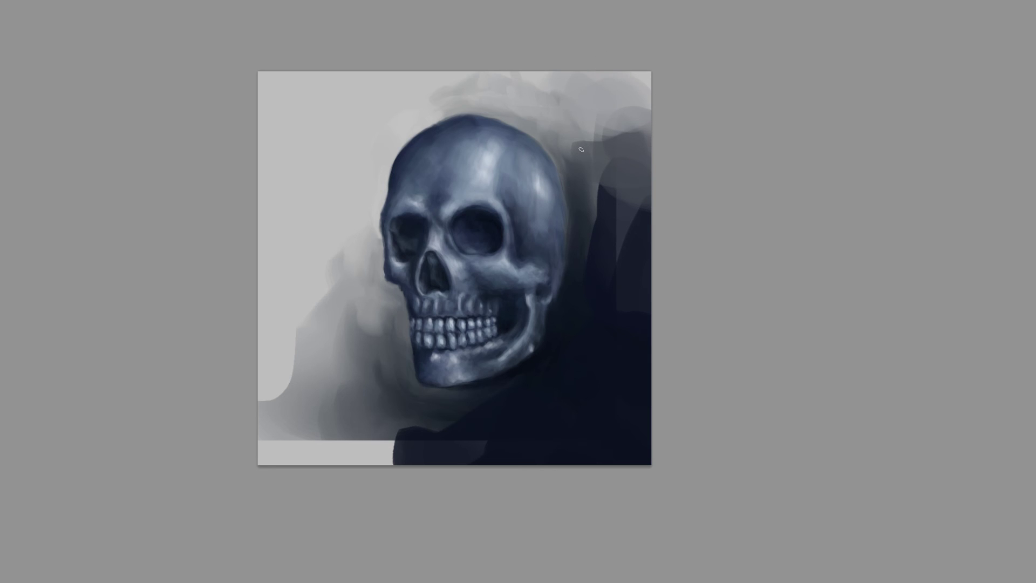
mouse_move(582, 148)
mouse_down()
mouse_move(617, 136)
mouse_move(653, 186)
mouse_move(610, 178)
mouse_move(624, 210)
mouse_move(620, 218)
mouse_move(607, 193)
mouse_move(603, 249)
mouse_move(625, 263)
mouse_move(606, 275)
mouse_move(590, 254)
mouse_move(613, 202)
mouse_move(579, 334)
mouse_move(604, 300)
mouse_move(663, 266)
mouse_move(609, 220)
mouse_move(643, 216)
mouse_move(667, 121)
mouse_move(621, 349)
mouse_up()
mouse_move(490, 423)
mouse_down()
mouse_move(335, 456)
mouse_move(331, 474)
mouse_move(315, 434)
mouse_move(255, 426)
mouse_move(388, 451)
mouse_up()
Fill and soften the canvas's lower-left corner with sampled background tones, painting over the hard-edged curve there
alt+click(363, 439)
alt+click(489, 428)
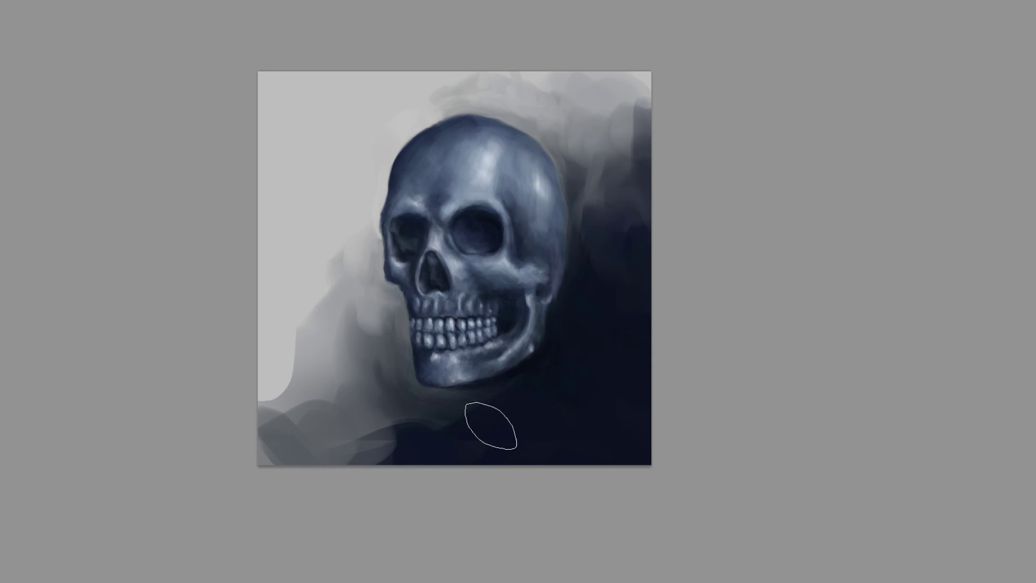
mouse_move(326, 451)
mouse_down()
mouse_move(422, 428)
mouse_move(377, 502)
mouse_move(324, 497)
mouse_move(347, 382)
mouse_move(273, 423)
mouse_move(458, 435)
mouse_move(358, 451)
mouse_move(322, 258)
mouse_move(289, 390)
mouse_move(318, 368)
mouse_move(287, 382)
mouse_up()
Darken the background beneath the chin with navy sampled below the jaw, using a smaller brush
key(z)
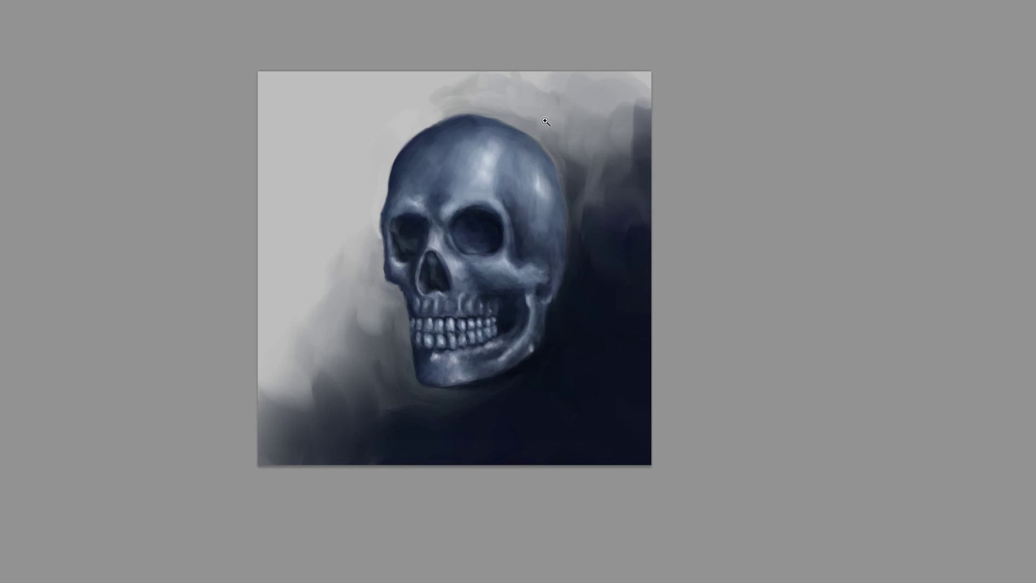
click(545, 122)
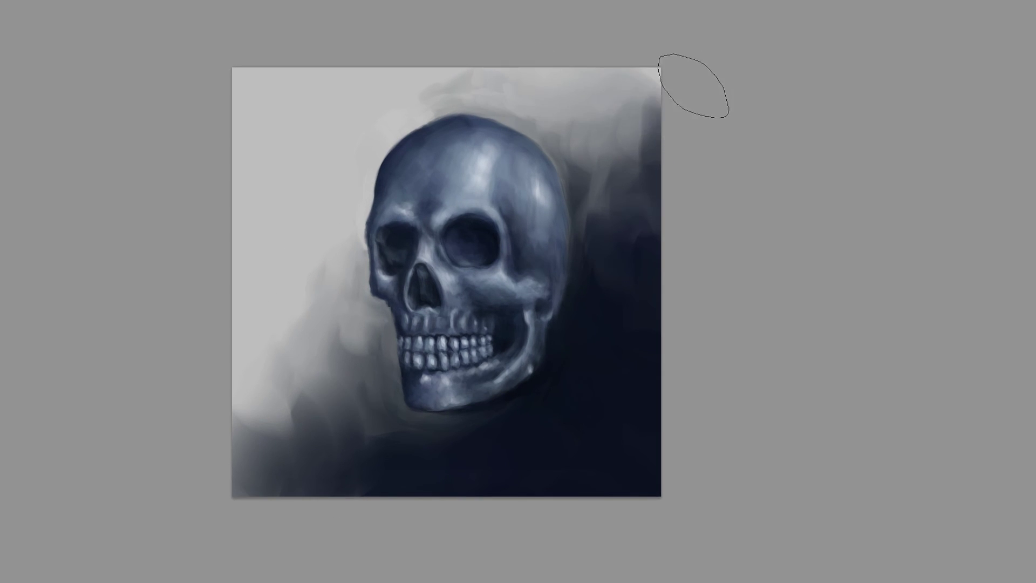
alt+click(526, 418)
key([)
key([)
key([)
key([)
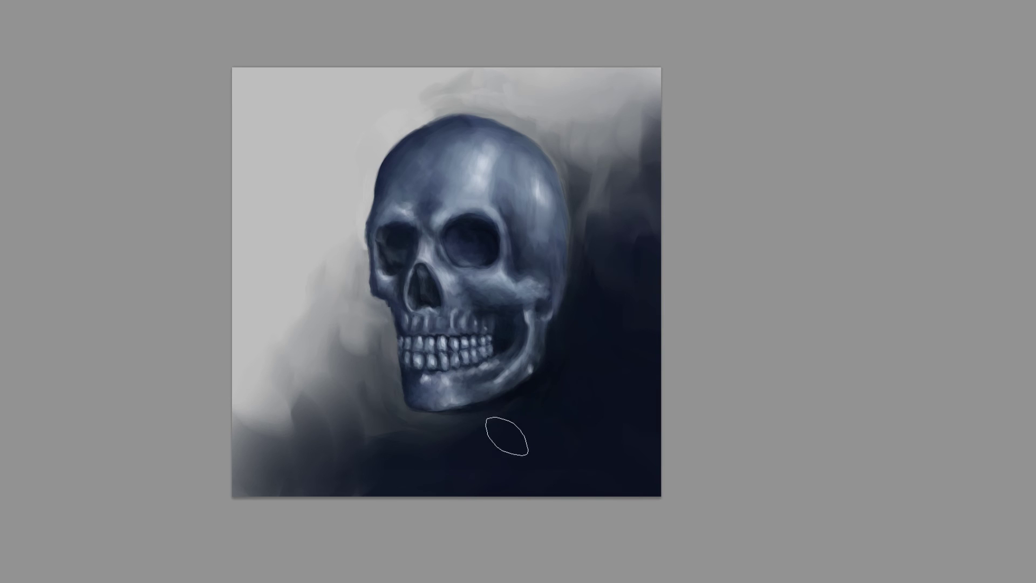
mouse_move(481, 423)
mouse_down()
mouse_move(352, 441)
mouse_move(417, 428)
mouse_move(381, 426)
mouse_move(357, 443)
mouse_up()
Spread the dark shadow from below the chin into the lower-left background with a larger brush
key(bracketright)
key(bracketright)
key(bracketright)
key(bracketright)
mouse_move(392, 427)
mouse_down()
mouse_move(425, 444)
mouse_move(317, 438)
mouse_move(324, 362)
mouse_move(280, 371)
mouse_move(328, 423)
mouse_move(320, 404)
mouse_move(261, 413)
mouse_move(395, 441)
mouse_up()
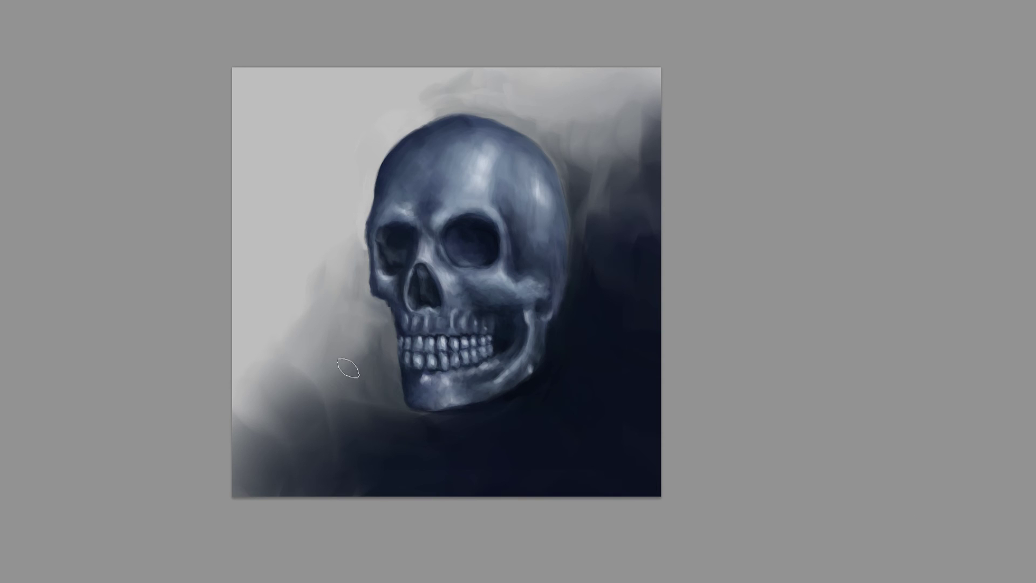
Paint soft, dark smoky shading in the background beside the teeth and jaw on the face's outer side
mouse_move(348, 368)
mouse_down()
mouse_move(392, 396)
mouse_move(388, 345)
mouse_move(385, 365)
mouse_move(339, 352)
mouse_move(319, 360)
mouse_move(359, 377)
mouse_move(389, 372)
mouse_move(379, 331)
mouse_move(350, 343)
mouse_move(377, 334)
mouse_move(354, 319)
mouse_move(368, 314)
mouse_move(361, 334)
mouse_move(327, 334)
mouse_move(373, 341)
mouse_up()
mouse_move(300, 355)
mouse_down()
mouse_move(305, 378)
mouse_move(381, 386)
mouse_move(388, 365)
mouse_up()
alt+click(391, 366)
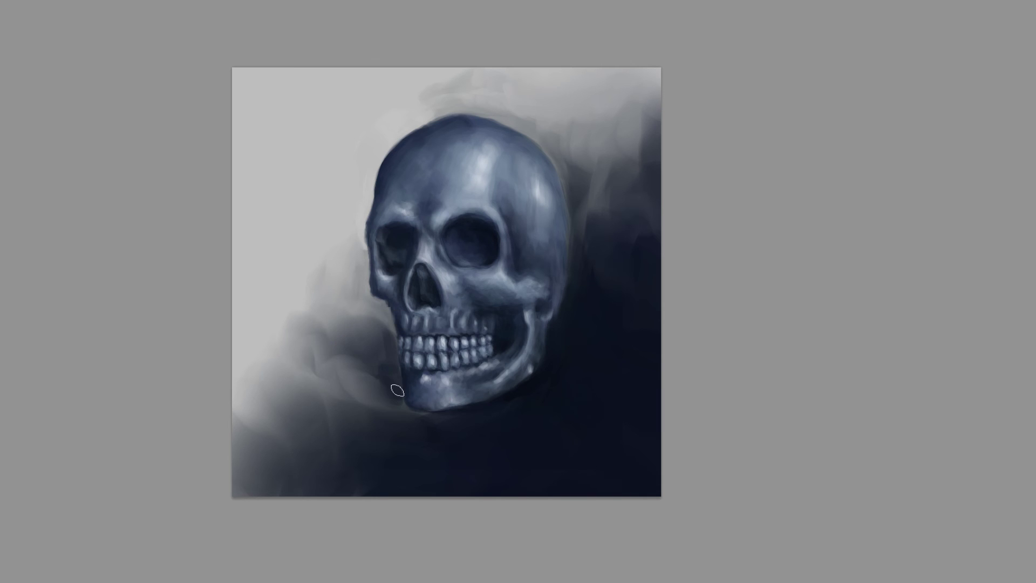